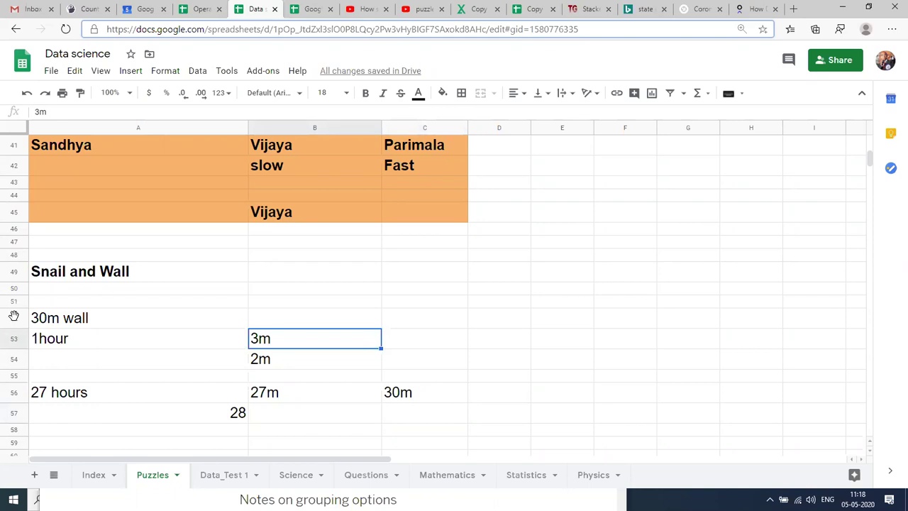
key("shift+Down")
key("shift+Down")
key("shift+Down")
key("shift+Down")
key("shift+Down")
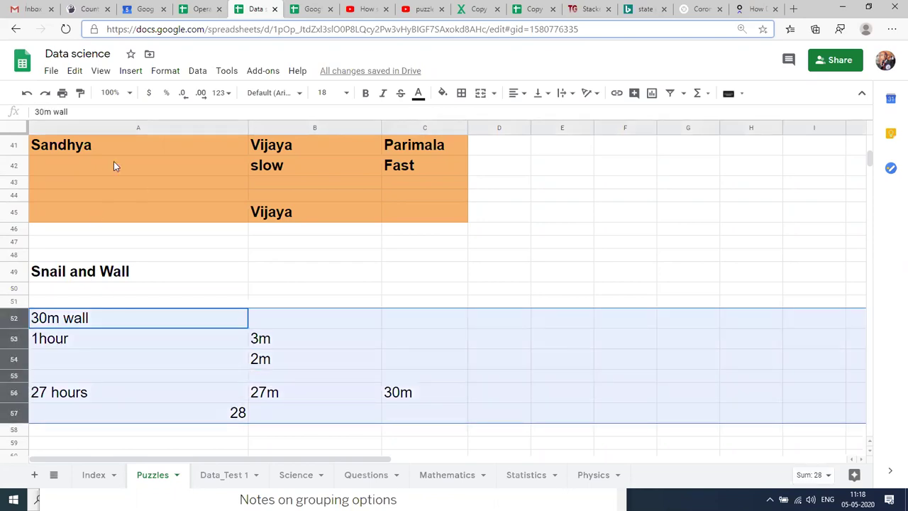
left_click(443, 95)
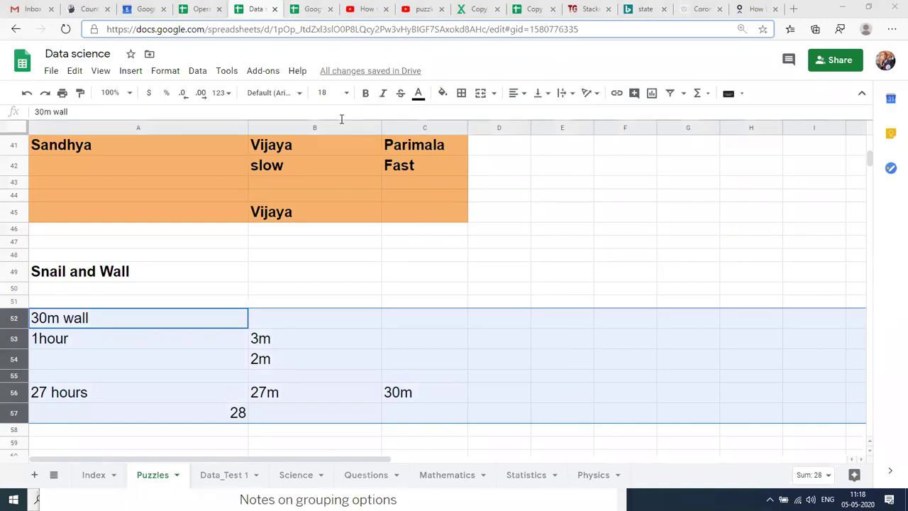
left_click(396, 259)
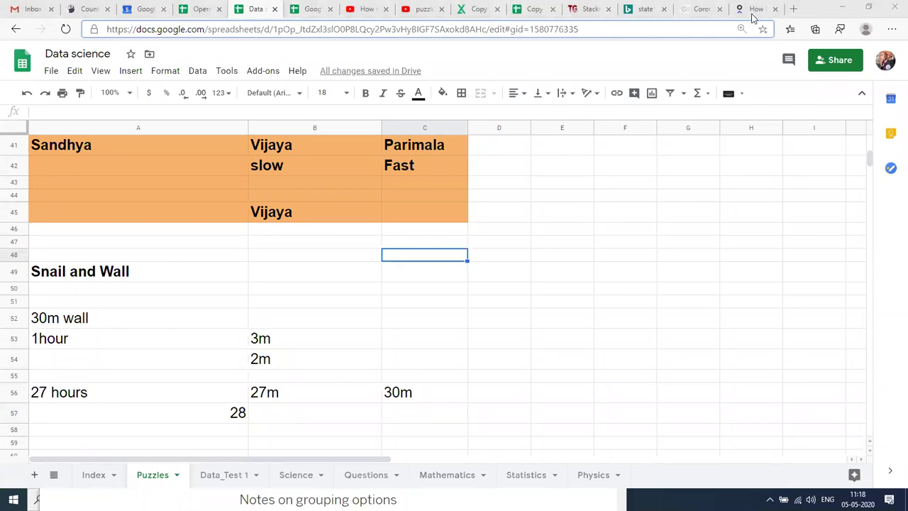
left_click(446, 100)
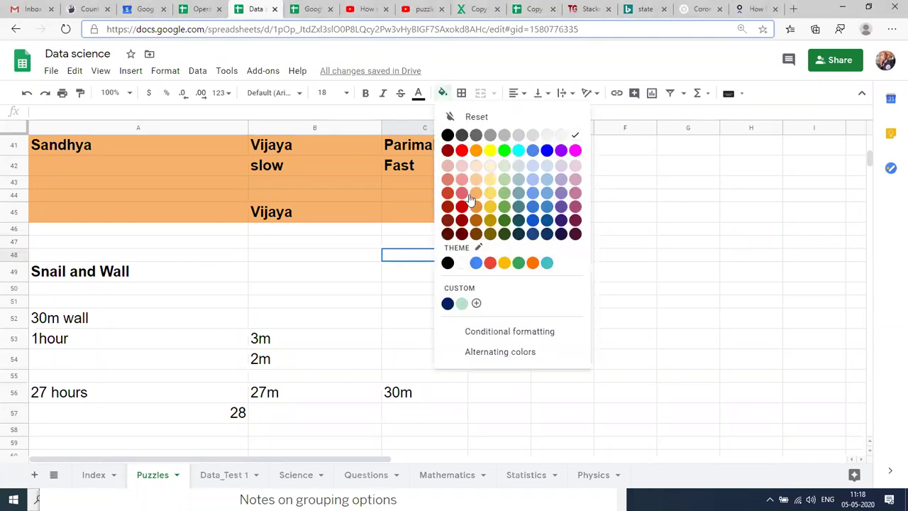
- Fill the Snail and Wall puzzle cells A52:C57 with light yellow
left_click(81, 318)
left_click_drag(81, 318, 425, 414)
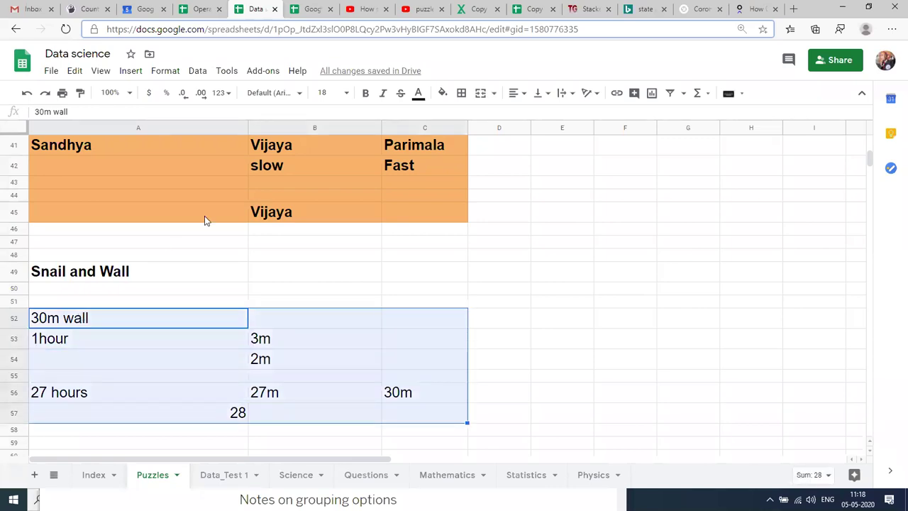
left_click(442, 94)
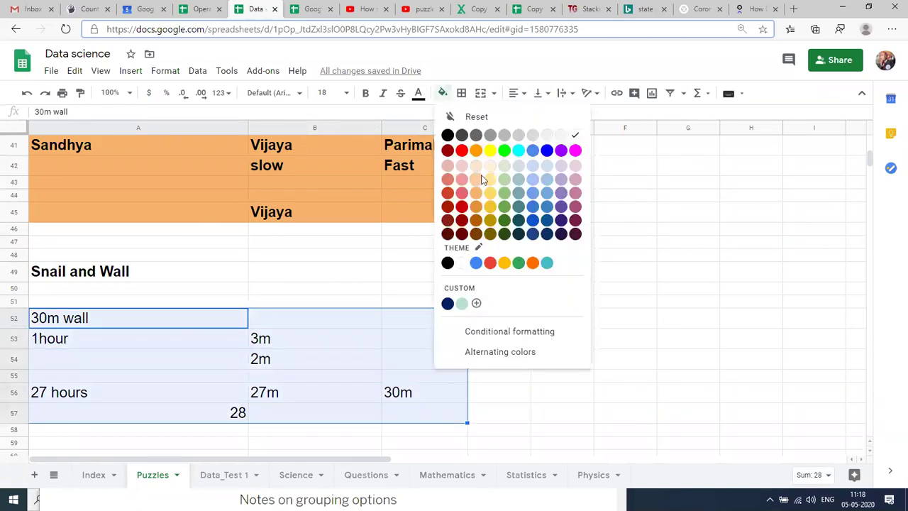
left_click(490, 179)
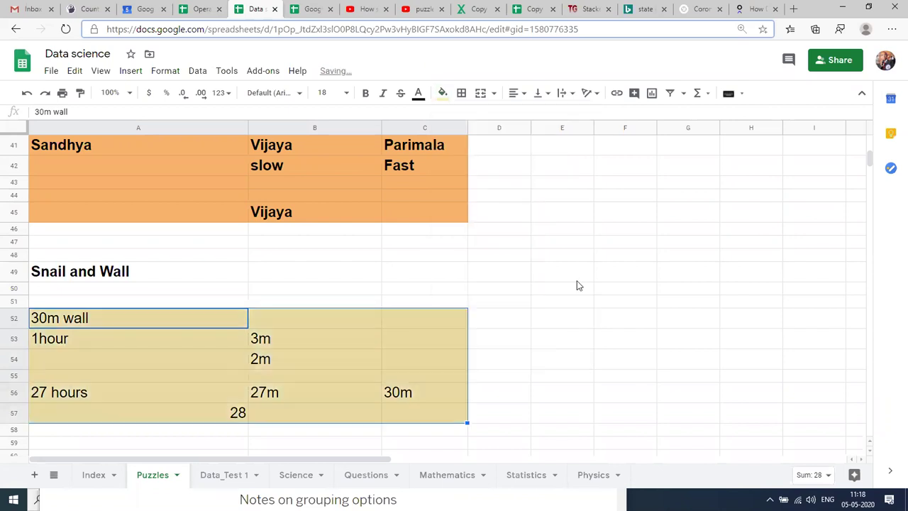
left_click(605, 325)
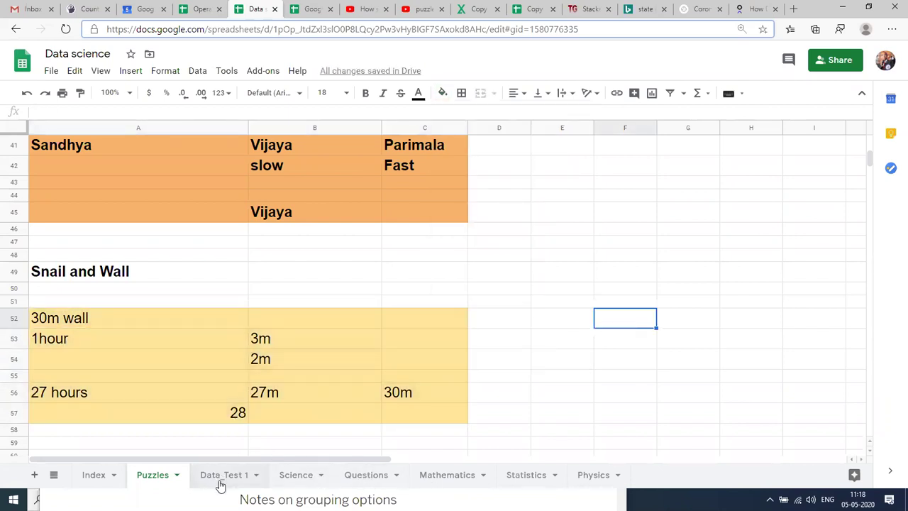
- Add a new sheet after Puzzles and enter the text dsghgf in A2
left_click(34, 475)
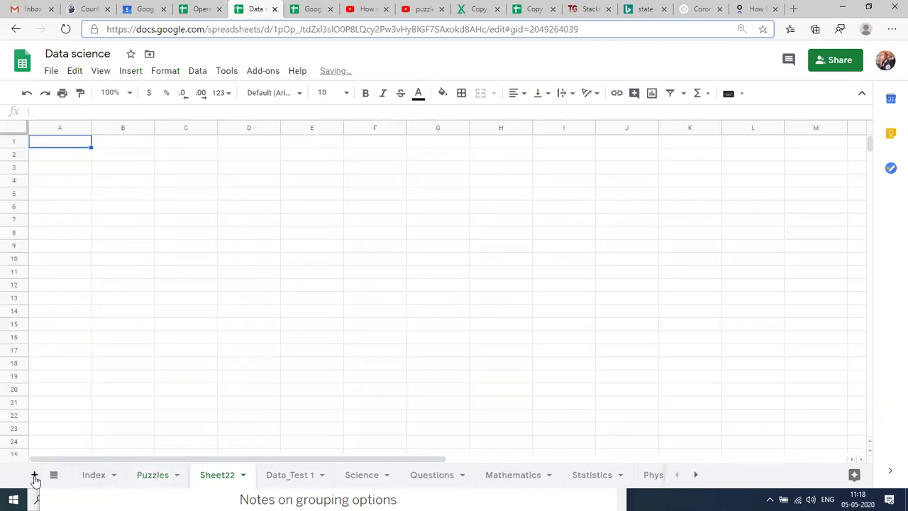
left_click(216, 145)
key("Left")
key("Left")
key("Down")
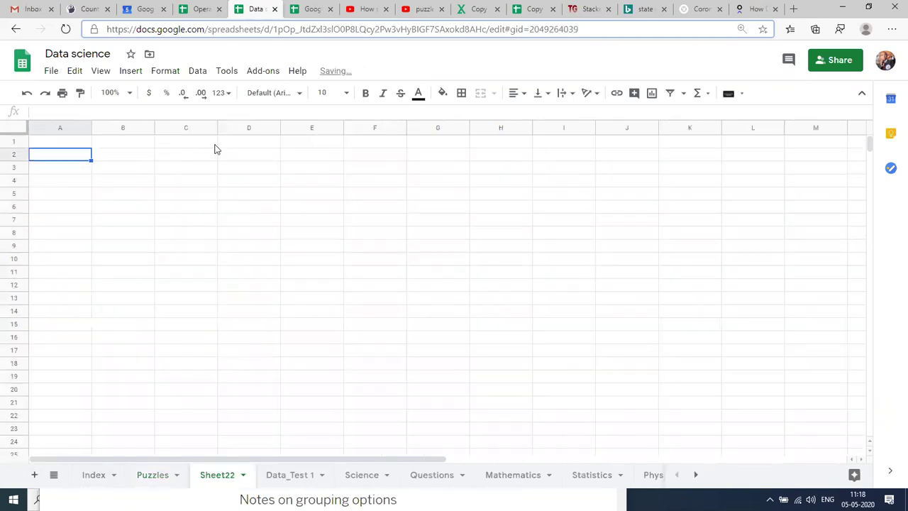
type("dsghgf")
key("Return")
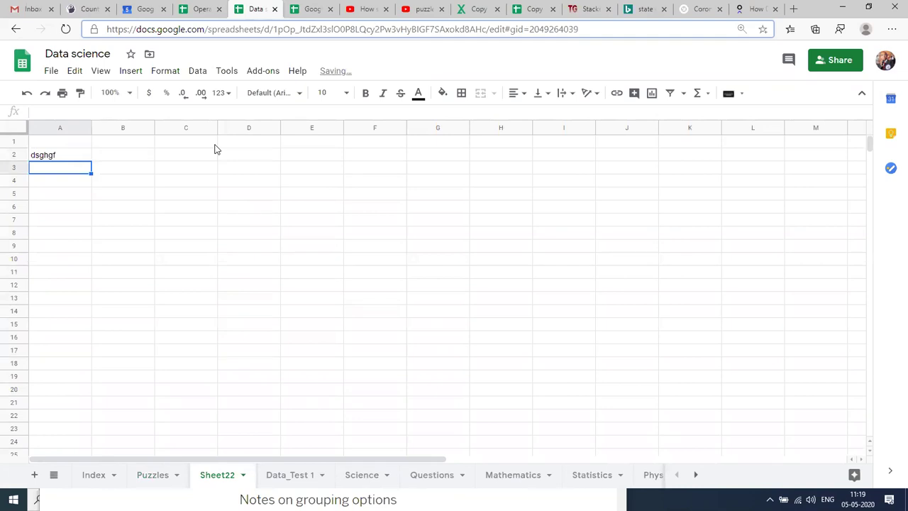
- Enter 9 in A3, 8 in A4, 5 in A6, dafjk in A7 and 34 in A10, leaving the cells between blank
type("9")
key("Return")
type("8")
key("Return")
key("Down")
type("5")
key("Return")
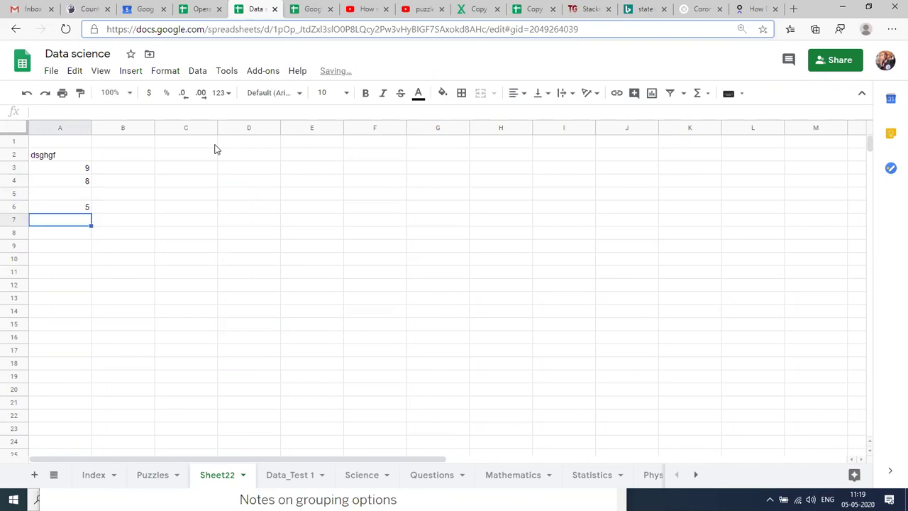
type("dafjk")
key("Return")
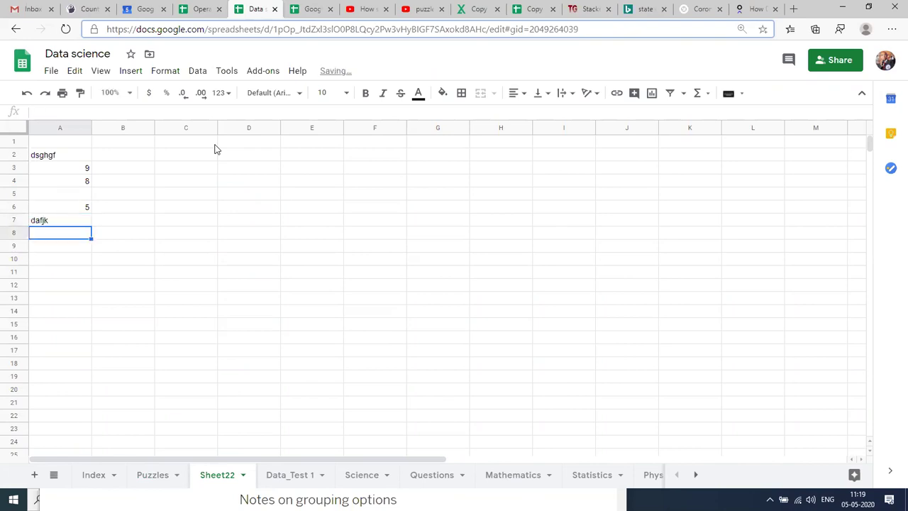
key("Down")
key("Down")
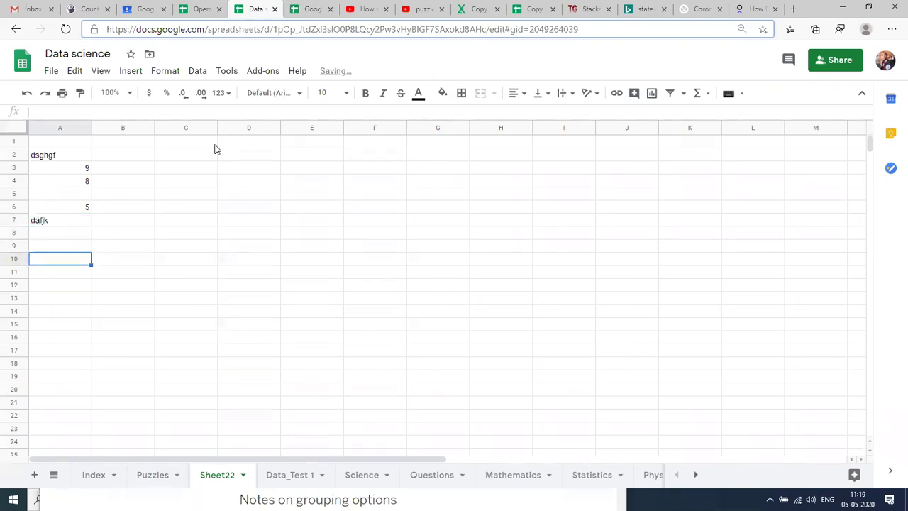
type("34")
key("Return")
- Center the sample values in A2:A10 horizontally
key("Up")
key("Up")
key("Up")
key("Up")
key("Up")
key("Up")
key("Up")
key("Up")
key("Up")
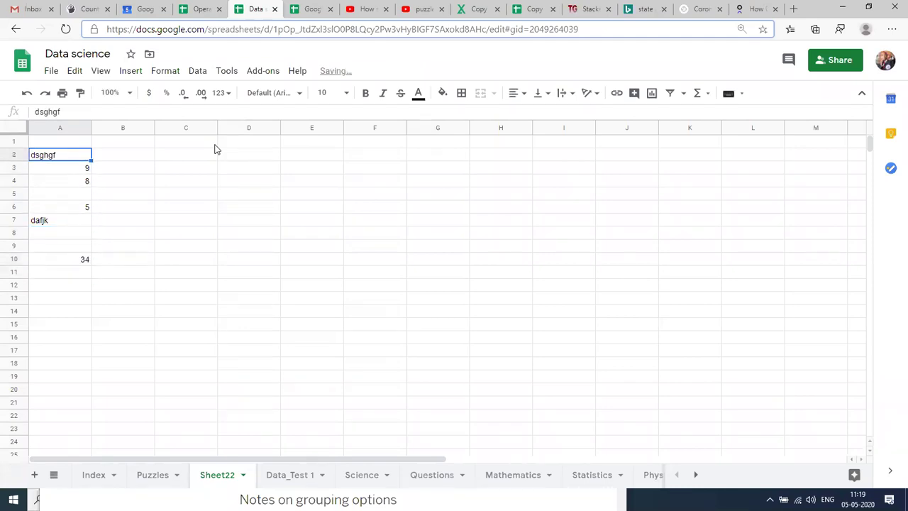
key("shift+Down")
key("shift+Down")
key("shift+Down")
key("shift+Down")
key("ctrl+shift+Down")
key("ctrl+shift+Down")
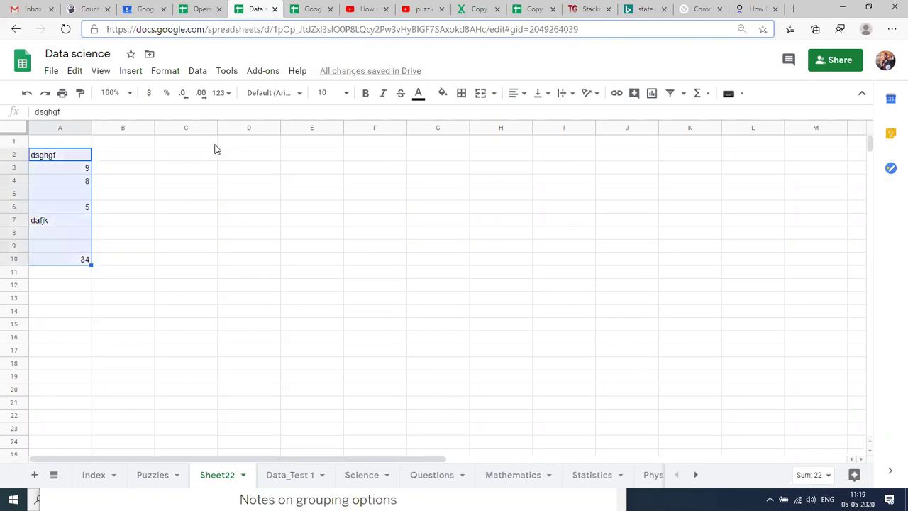
key("ctrl+shift+Down")
key("ctrl+shift+Up")
key("ctrl+shift+e")
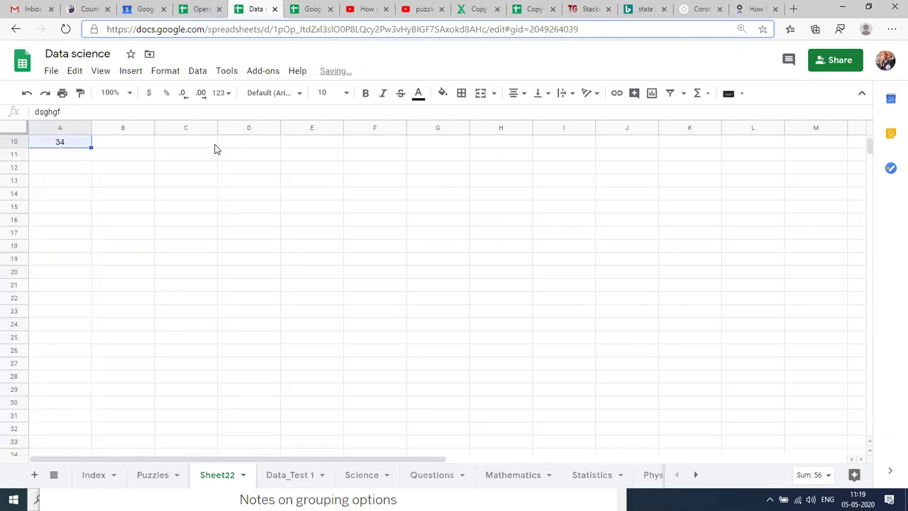
key("Up")
key("Down")
key("Down")
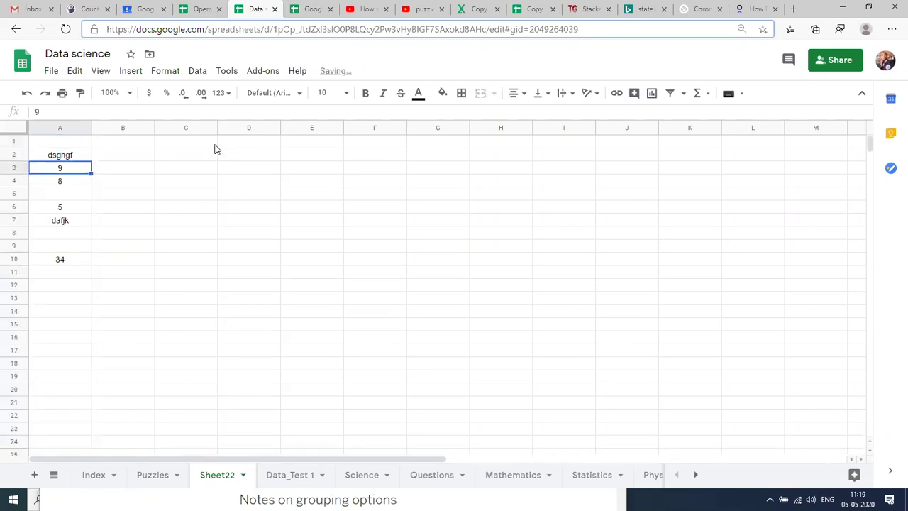
- Enter the heading count in C1
key("Right")
key("Right")
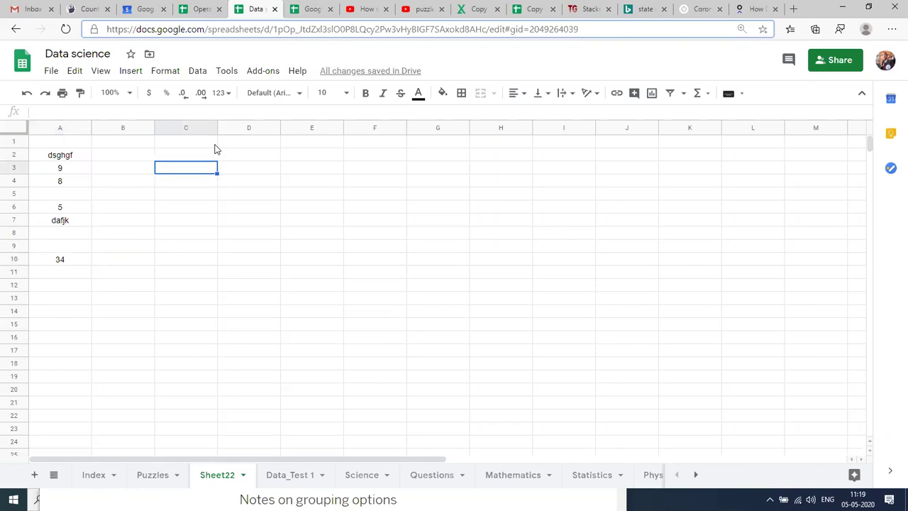
key("Up")
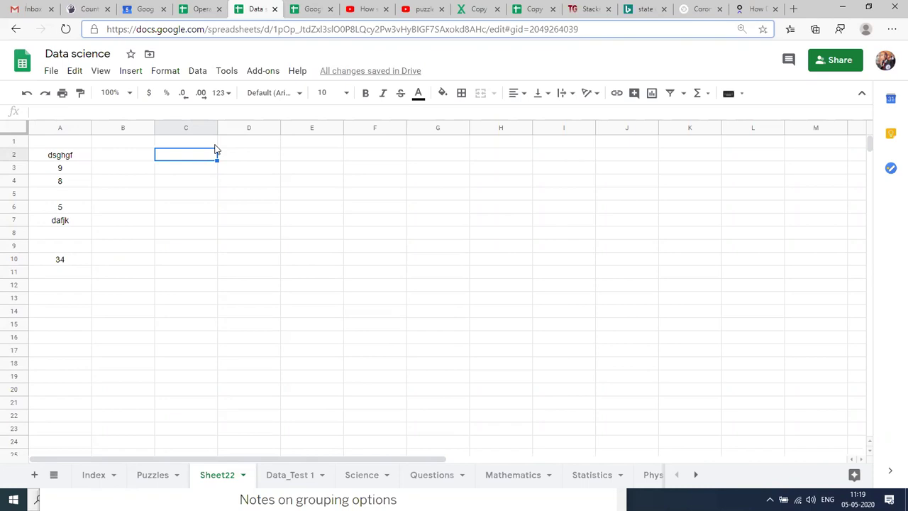
left_click(215, 143)
type("count")
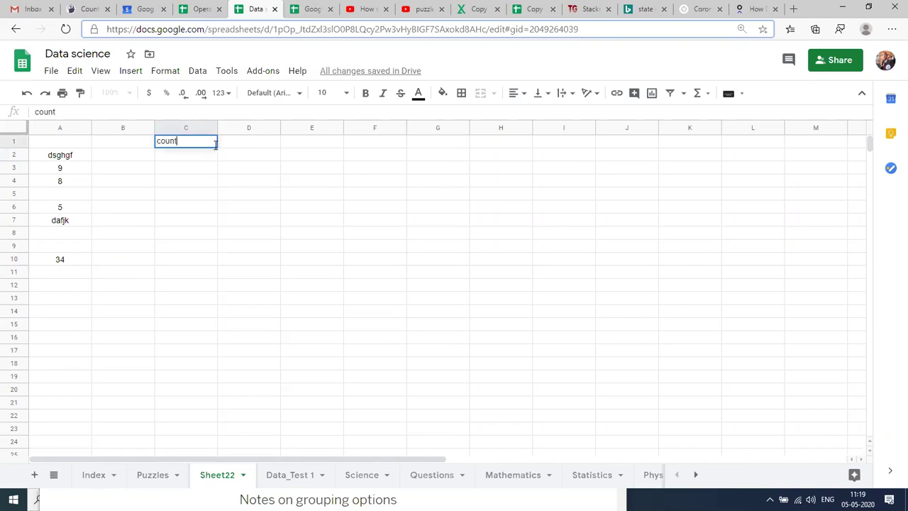
key("Return")
- Set the font size of the entire sheet to 18
left_click(215, 143)
key("ctrl+a")
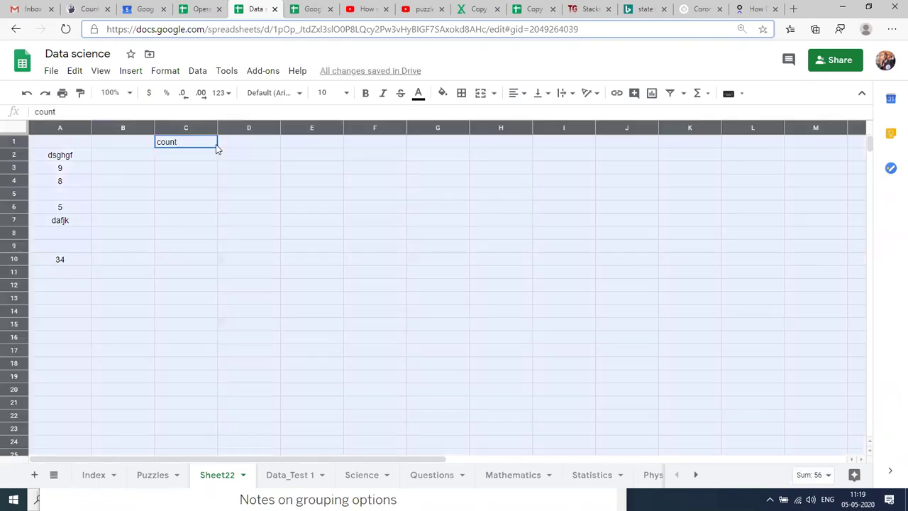
left_click(326, 92)
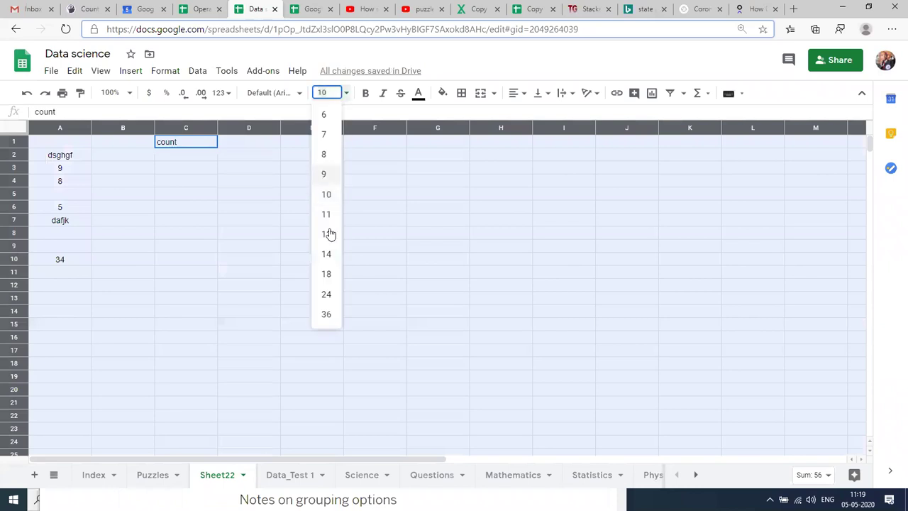
left_click(327, 275)
left_click(324, 277)
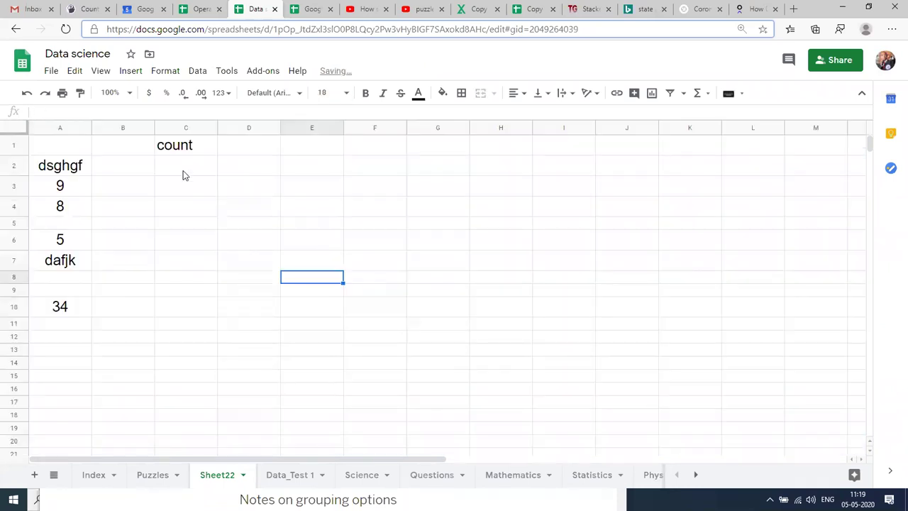
- Make the count heading in C1 bold and add a bold counta heading in D1
left_click(178, 152)
key("ctrl+b")
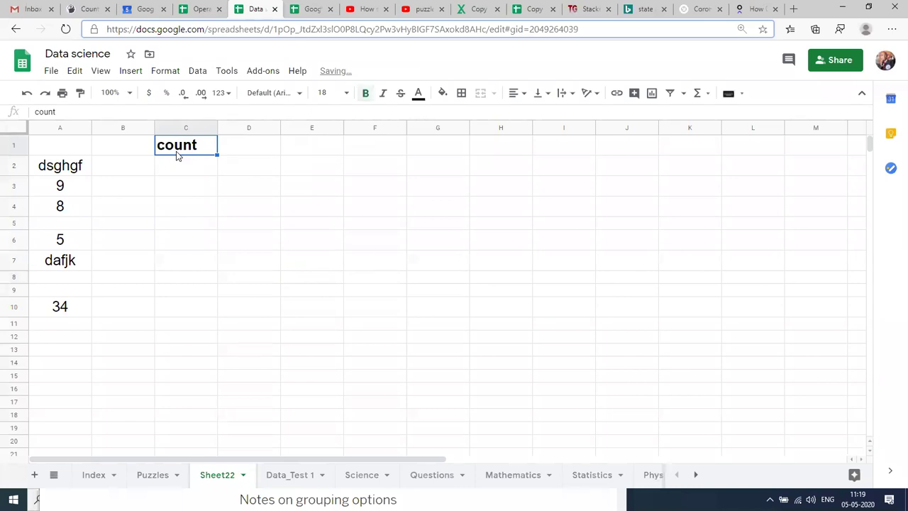
key("Tab")
type("count")
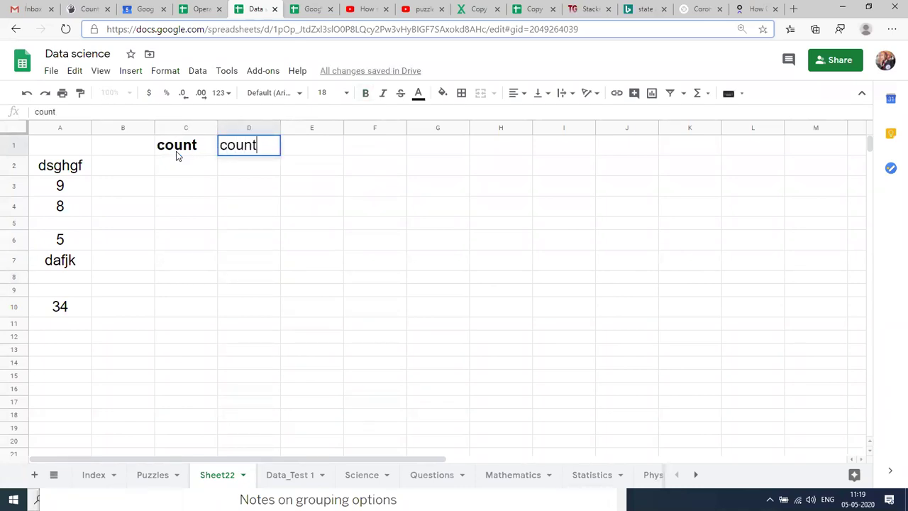
type("a")
key("BackSpace")
type("a")
key("Return")
key("Up")
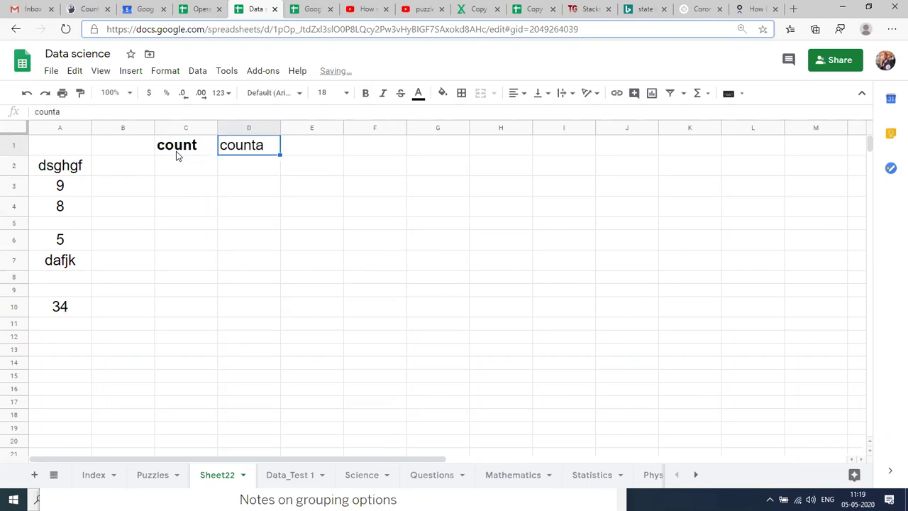
key("ctrl+b")
- Add a bold count blank heading in E1
key("Right")
type("count blank")
key("Return")
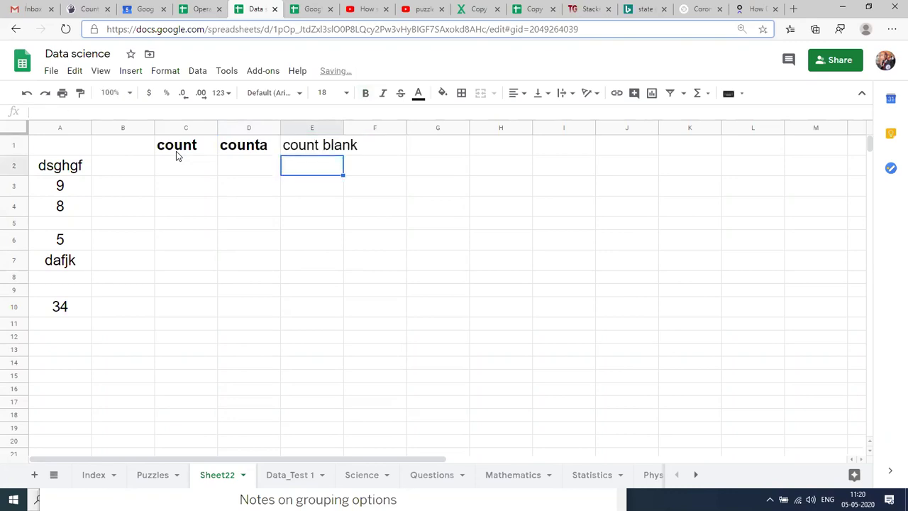
key("Up")
key("ctrl+b")
key("Down")
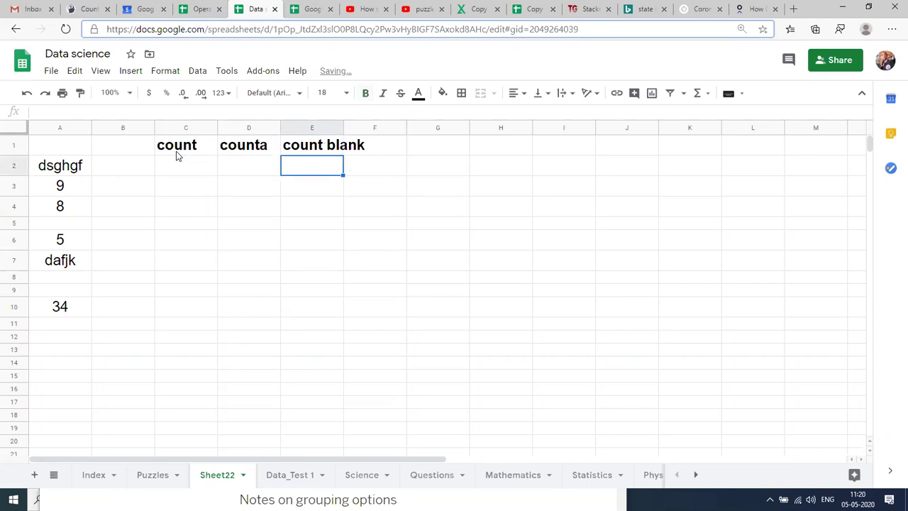
- Enter the formula =COUNT(A2:A10) in C2 under the count heading
key("Left")
key("Left")
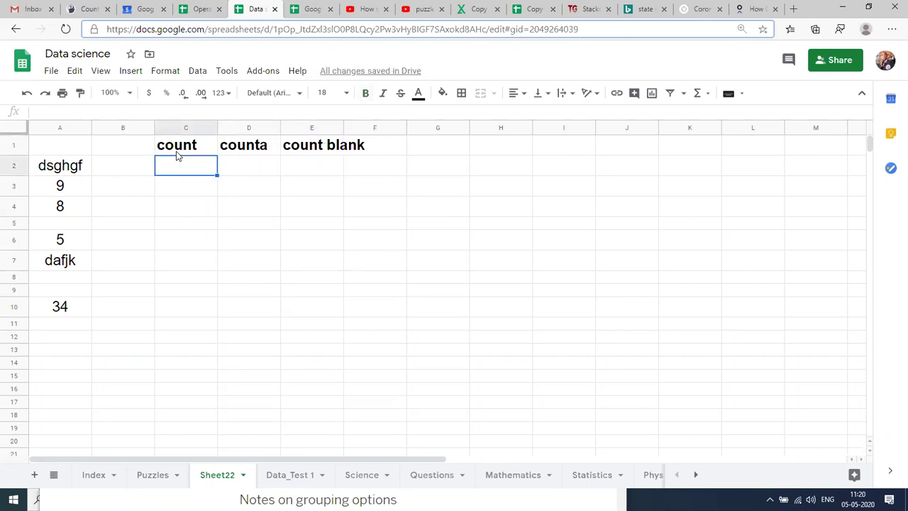
type("=coun")
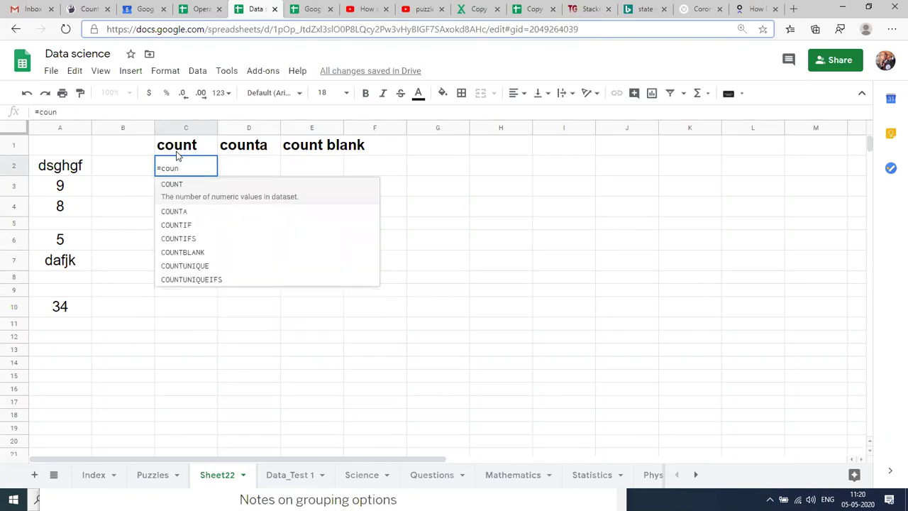
key("Tab")
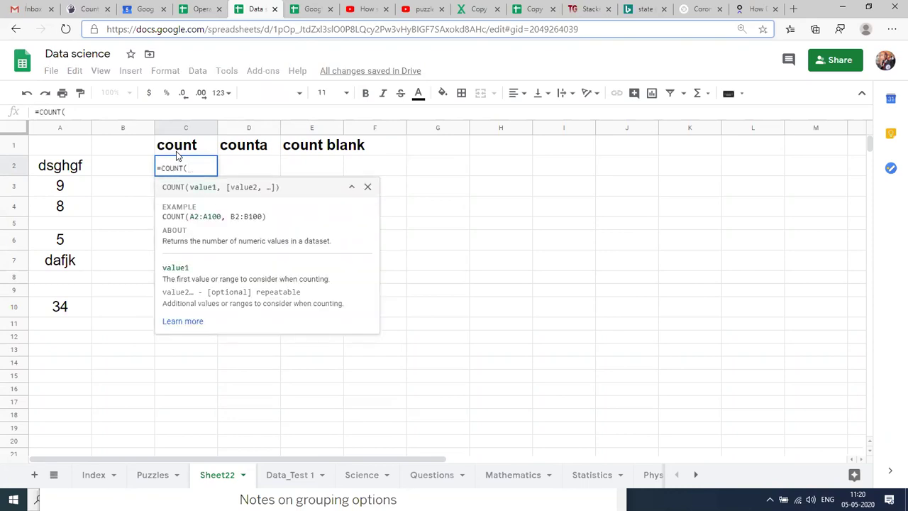
left_click(60, 169)
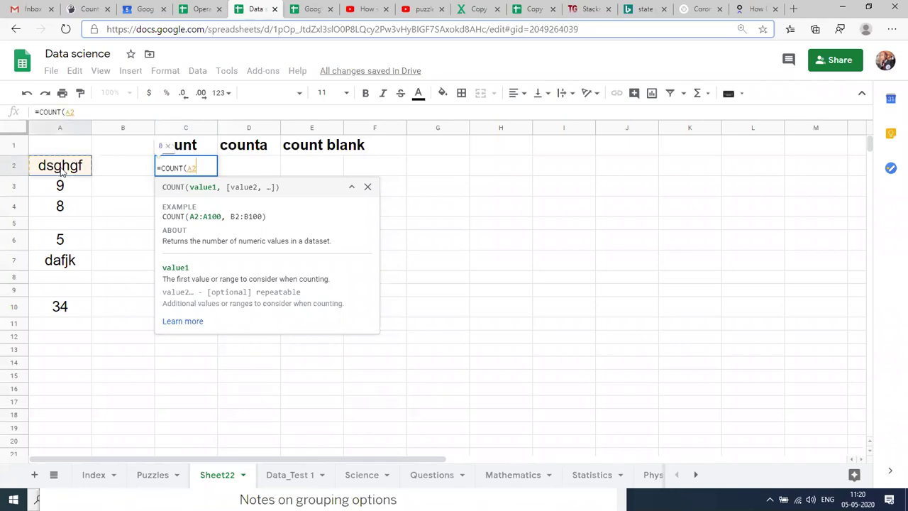
key("ctrl+shift+Down")
key("ctrl+shift+Down")
key("ctrl+shift+Down")
key("ctrl+shift+Down")
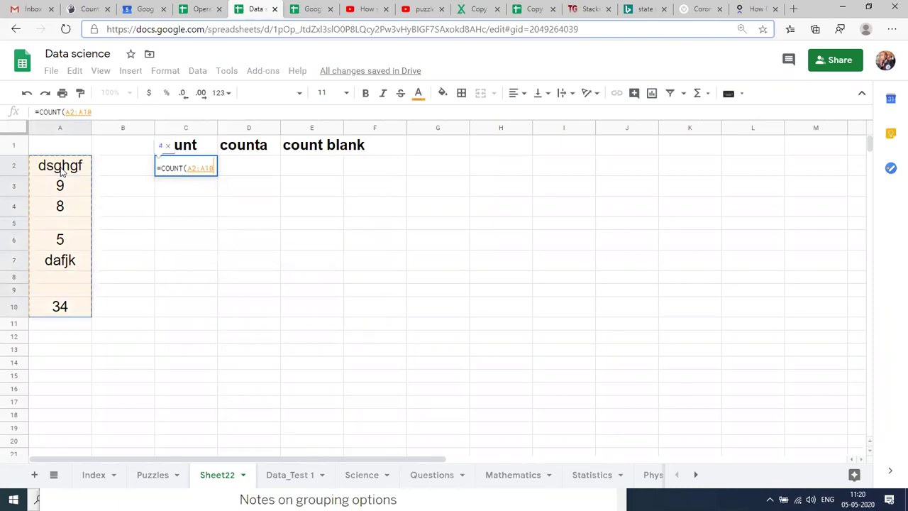
key("Return")
key("Up")
key("Down")
key("Up")
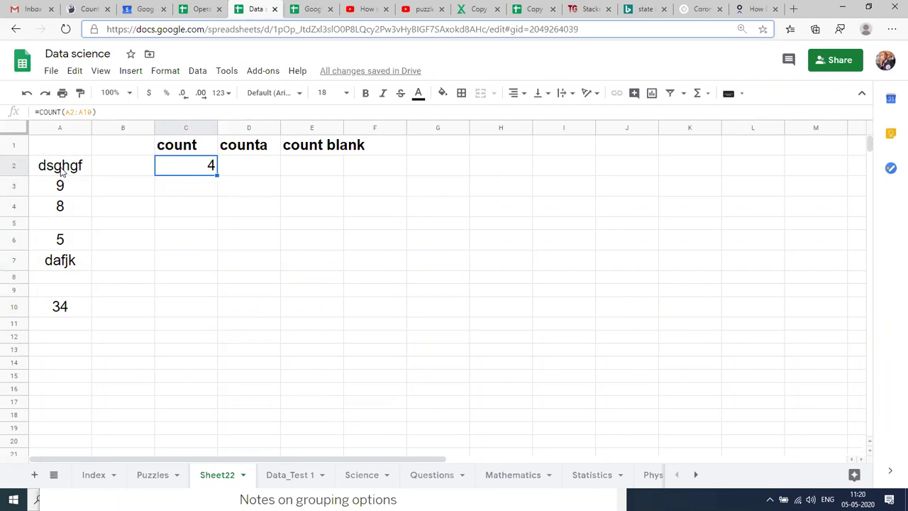
- Enter the formula =COUNTA(A2:A10) in D2 under the counta heading
key("Right")
type("=")
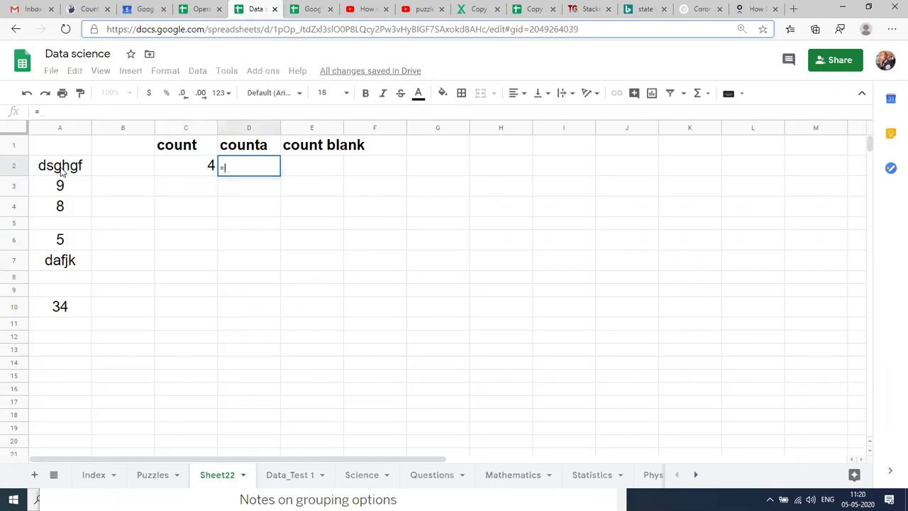
type("coun")
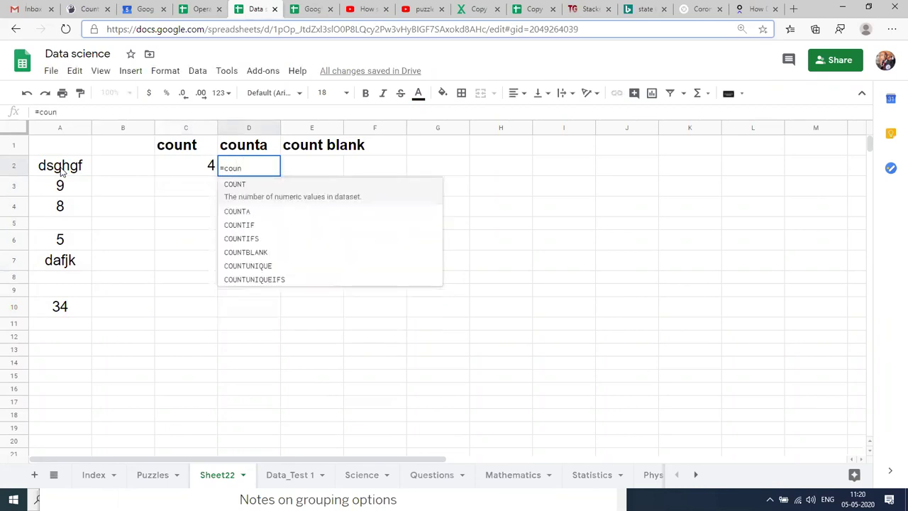
type("t")
key("Down")
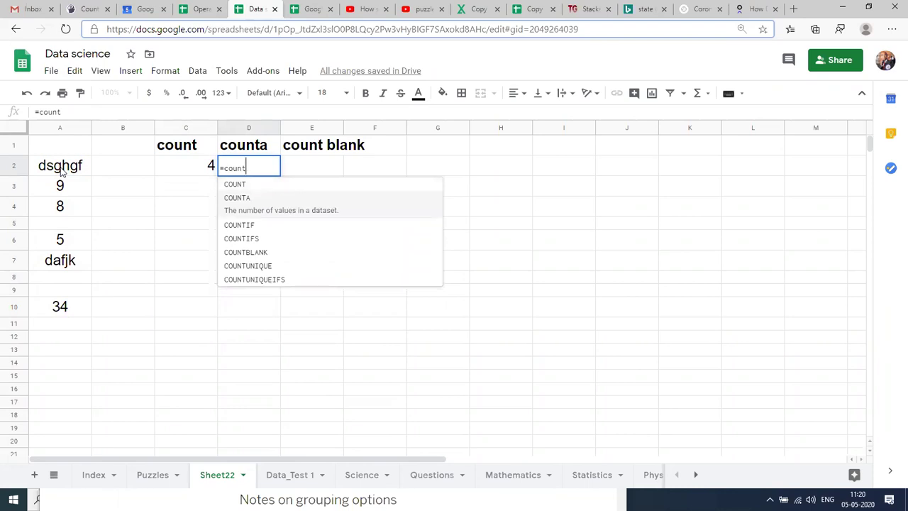
key("Tab")
left_click(52, 167)
key("shift+Down")
key("shift+Down")
key("shift+Down")
key("shift+Down")
key("shift+Down")
key("shift+Down")
key("shift+Down")
key("shift+Down")
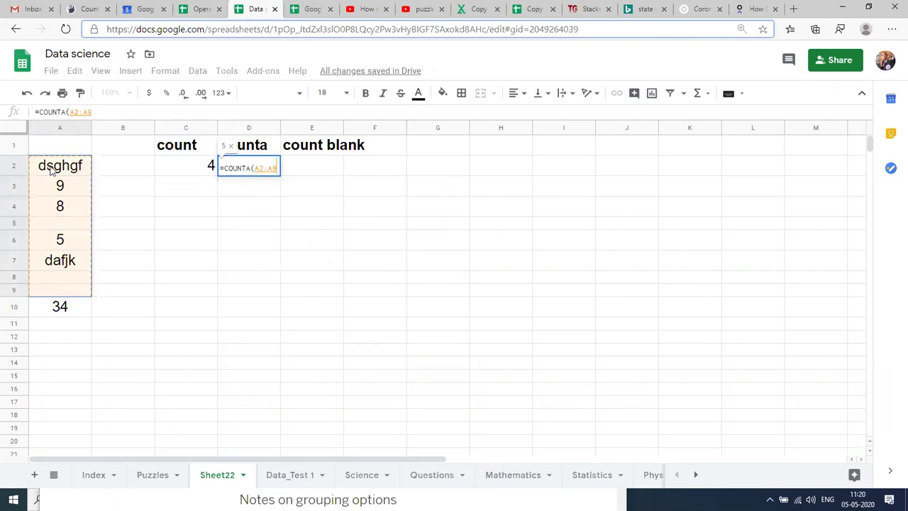
type(")")
key("Return")
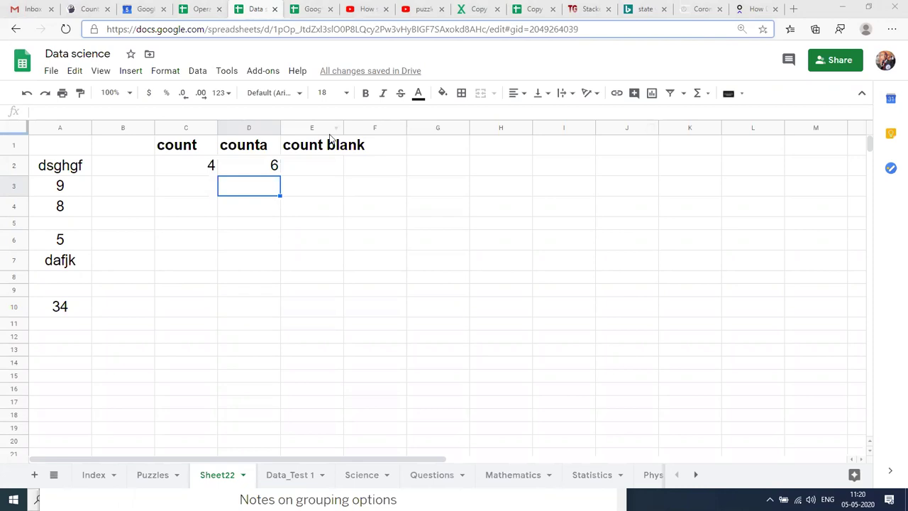
- Enter the formula =COUNTBLANK(A2:A10) in E2 under the count blank heading
left_click(316, 171)
type("=")
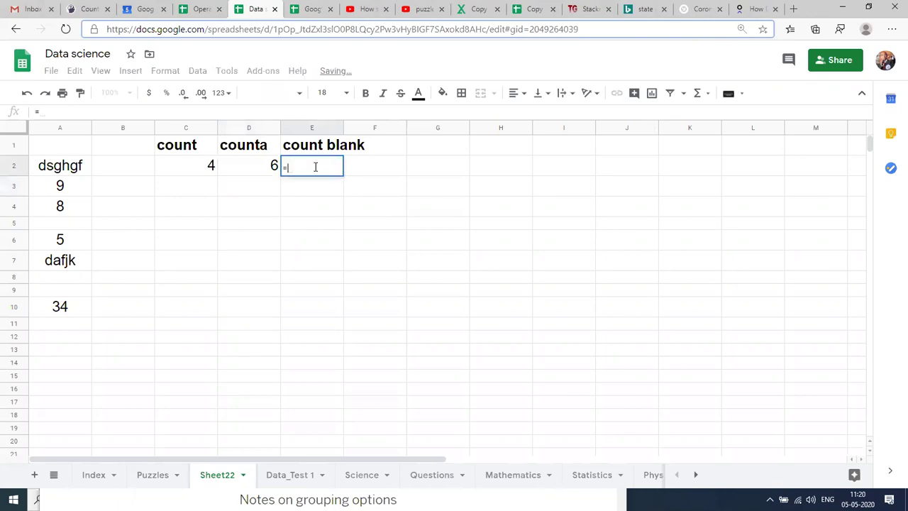
type("coun")
key("Down")
key("Down")
key("Down")
key("Down")
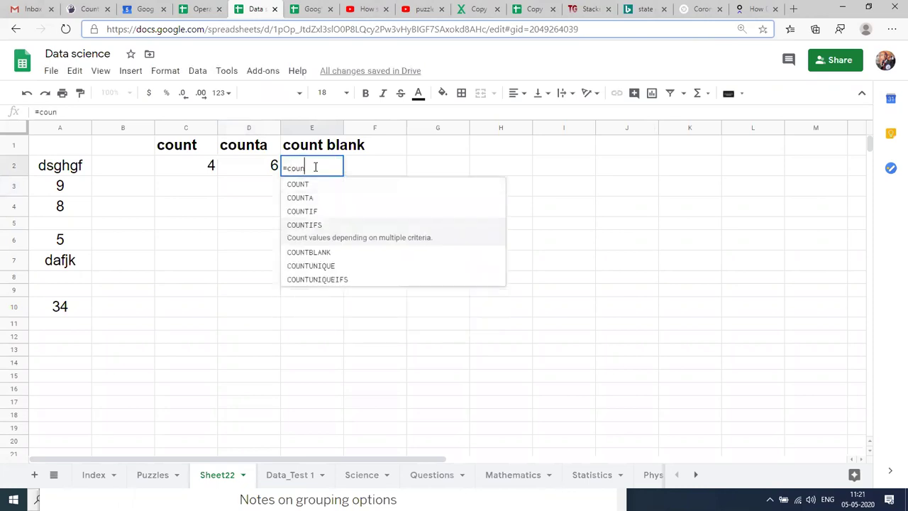
key("Tab")
left_click_drag(63, 167, 65, 169)
key("shift+Down")
key("shift+Down")
key("shift+Down")
key("shift+Down")
key("shift+Down")
key("shift+Down")
key("shift+Down")
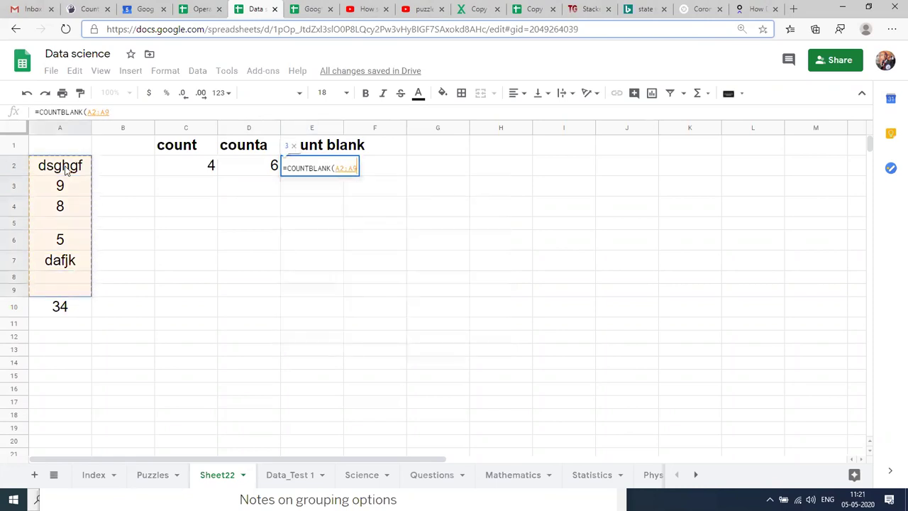
key("Return")
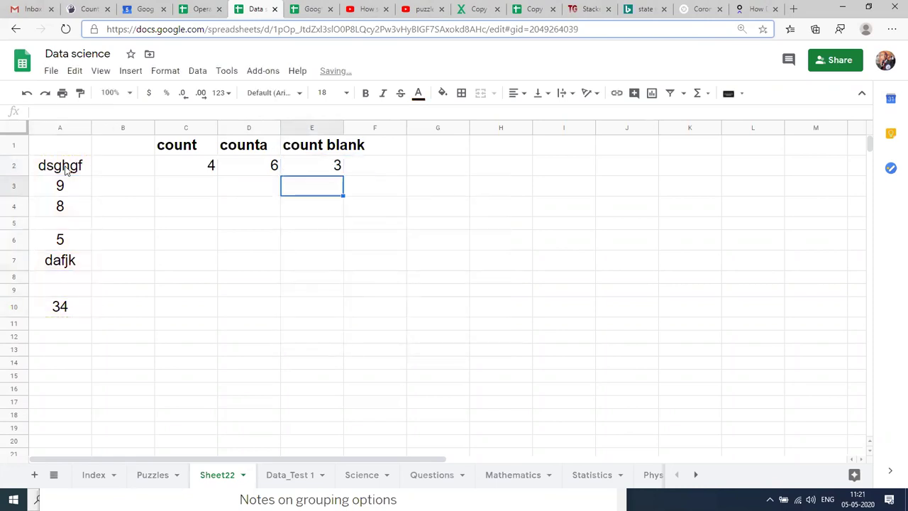
- Review the formulas behind the three results in C2, D2 and E2
key("Up")
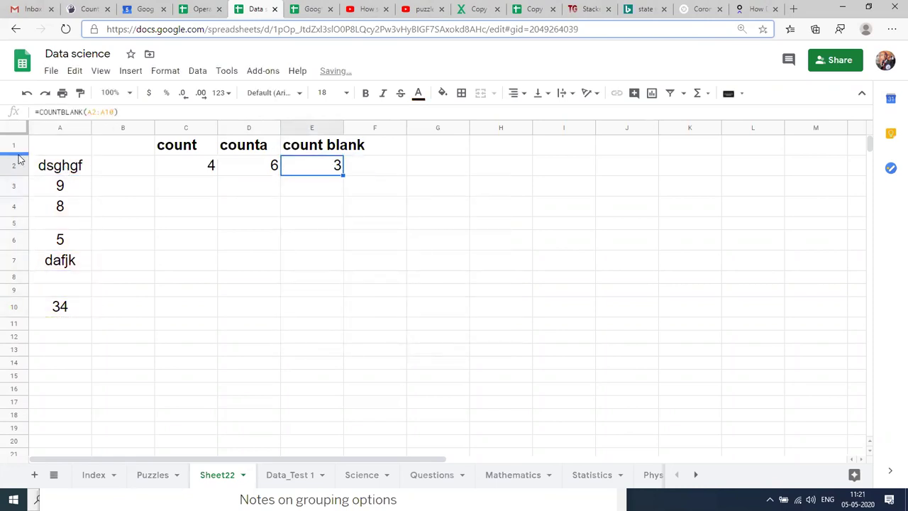
left_click(187, 168)
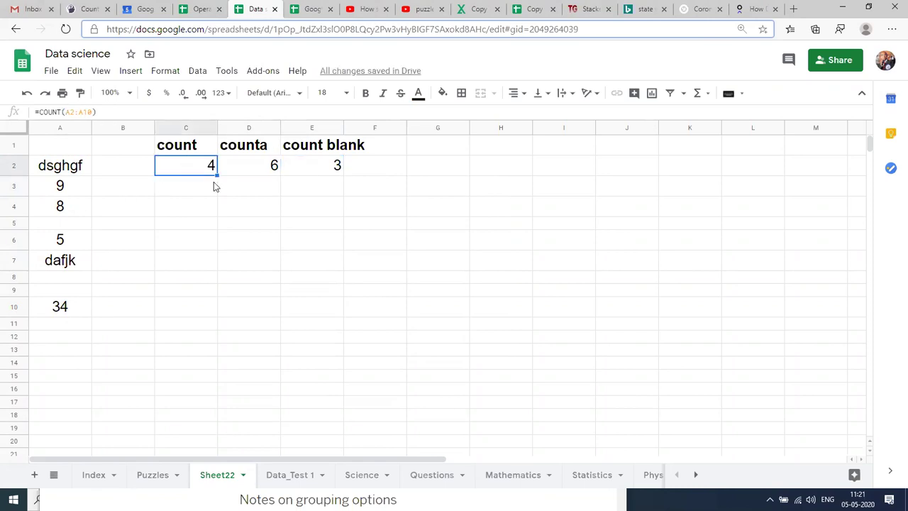
left_click(250, 166)
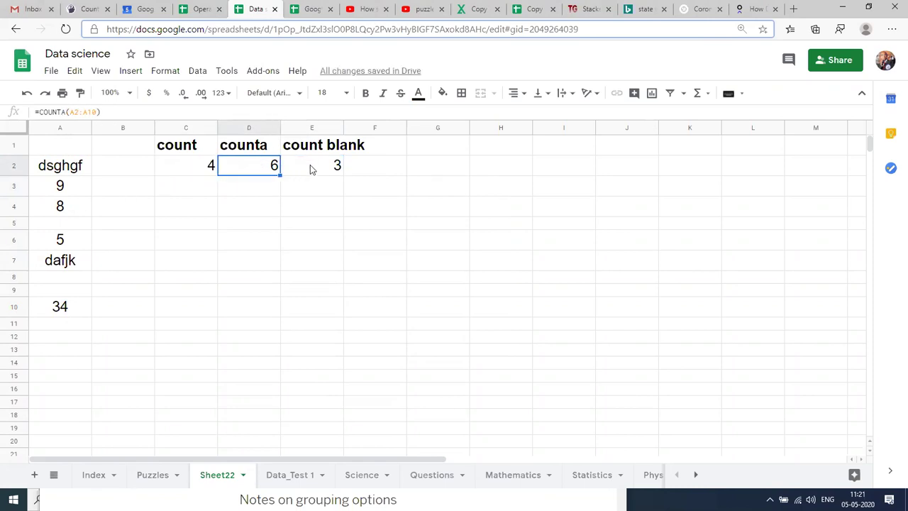
left_click(312, 170)
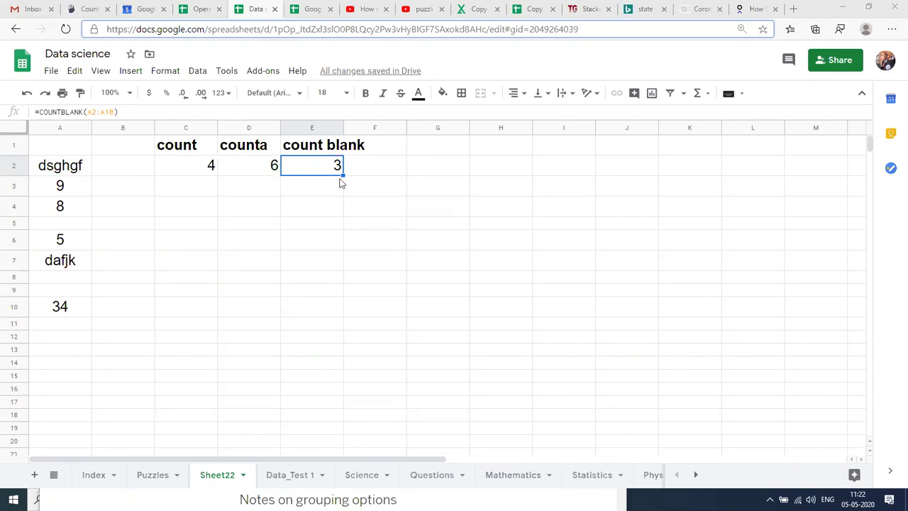
- Fill the headings and results in C1:E2 with a light golden yellow background
left_click(192, 143)
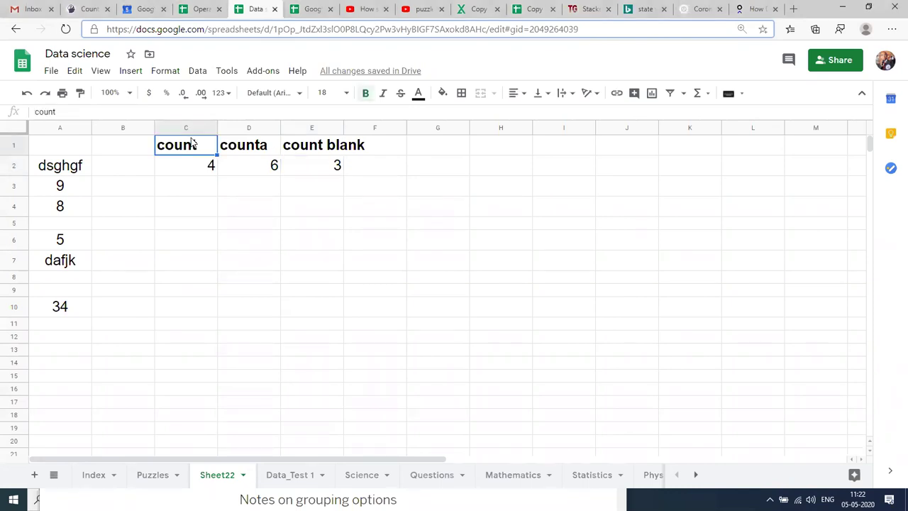
key("shift+Down")
key("shift+Right")
key("shift+Right")
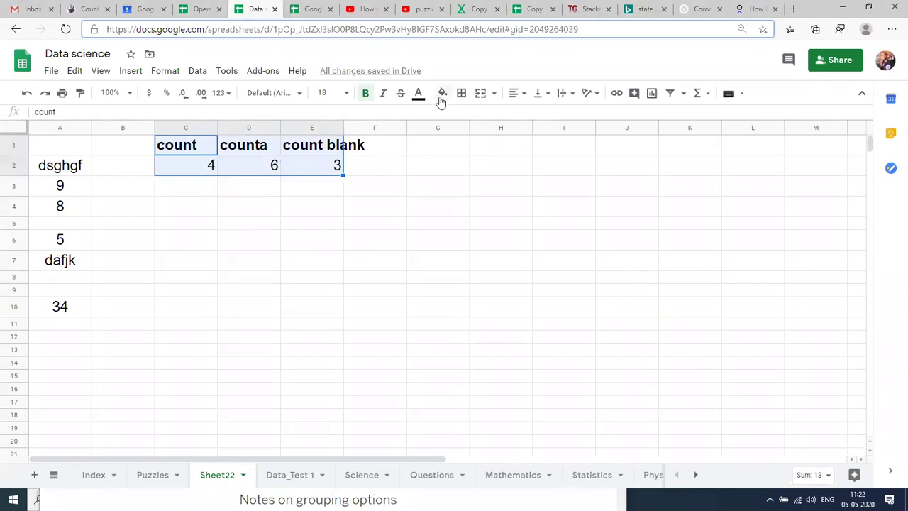
left_click(441, 99)
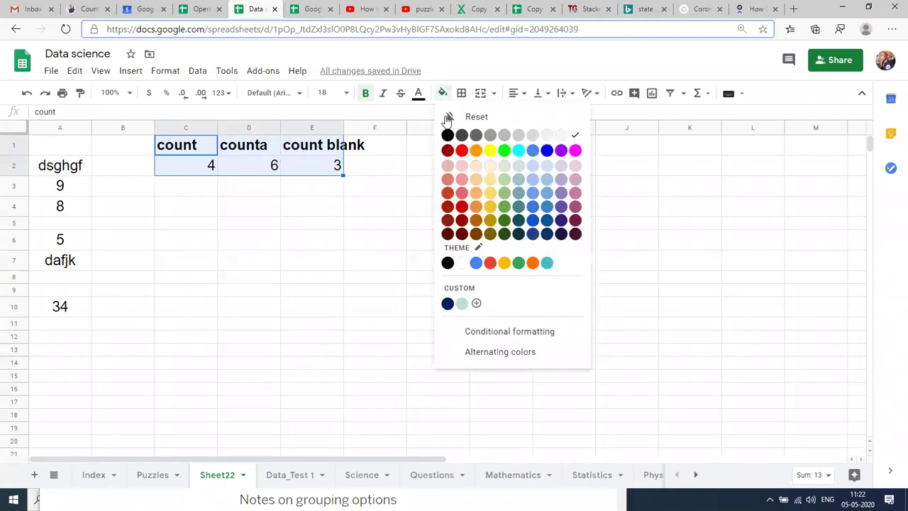
left_click(490, 191)
left_click(414, 406)
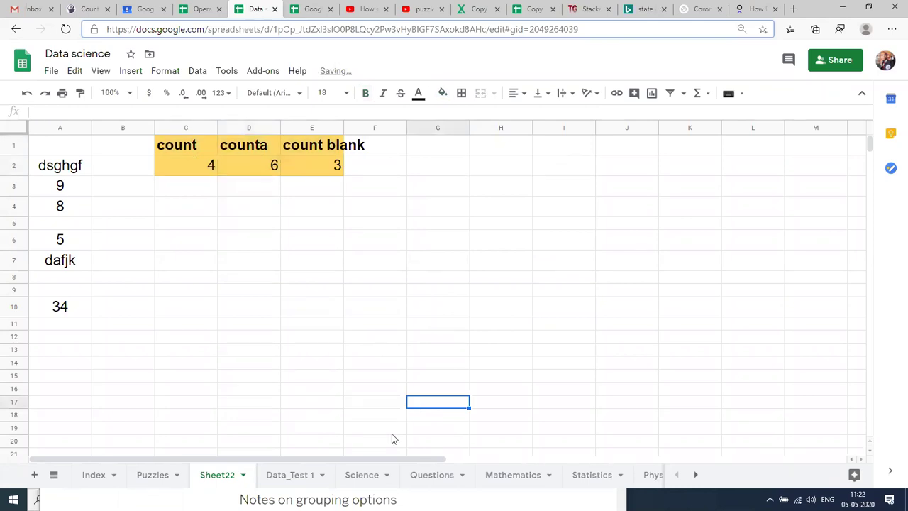
- Go to the Data_Test 1 sheet and examine the first records of the table, ending in the Region column
left_click(275, 474)
left_click(323, 211)
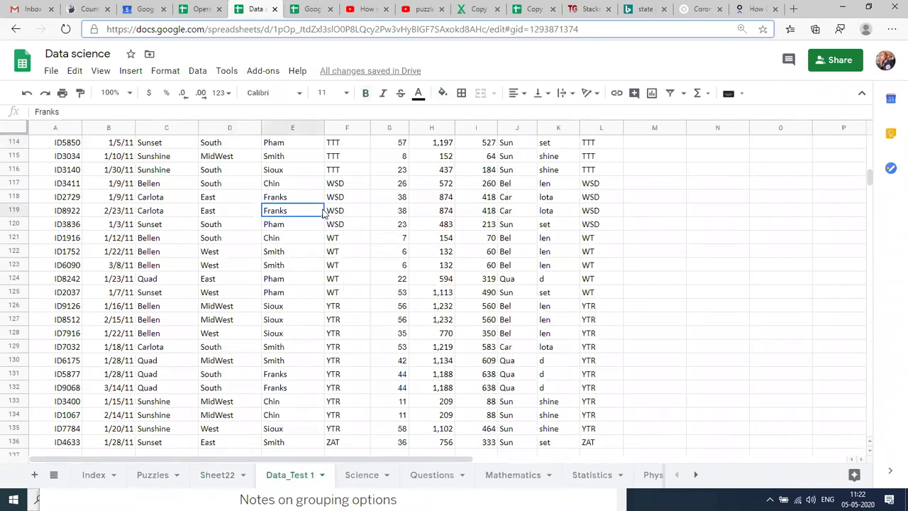
key("ctrl+Up")
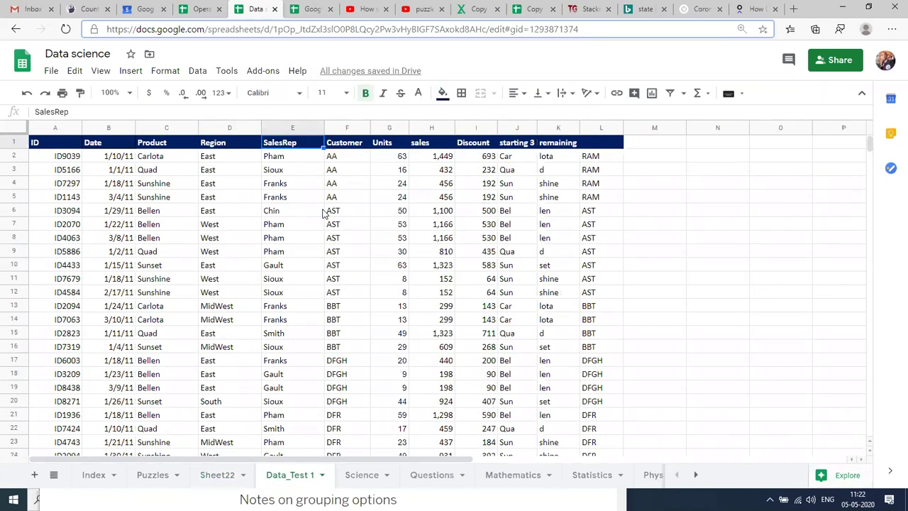
key("Right")
key("Down")
key("Down")
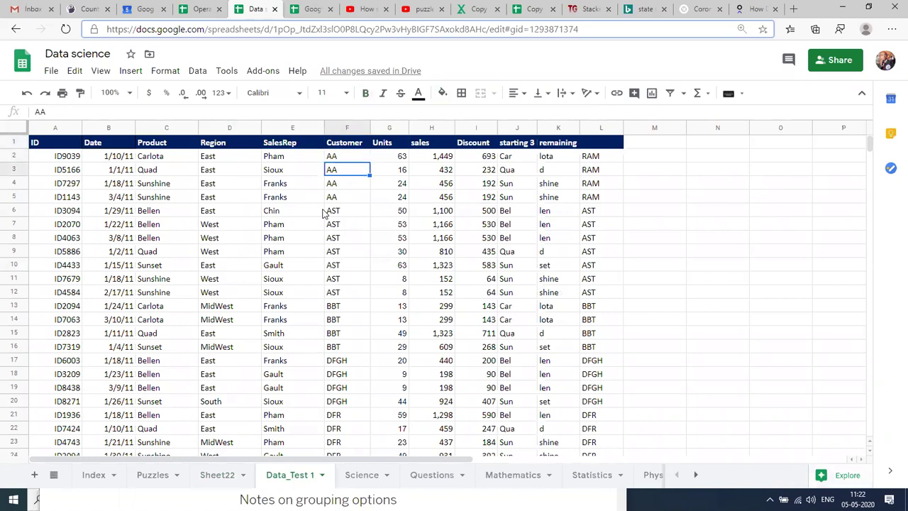
key("Left")
key("Left")
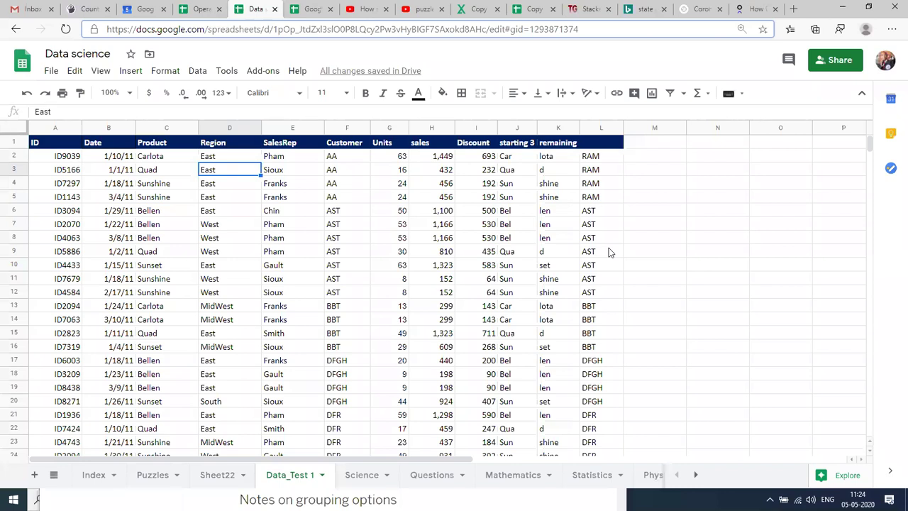
- Add a filter to the whole data table and show only the rows whose Region is East
left_click(216, 227)
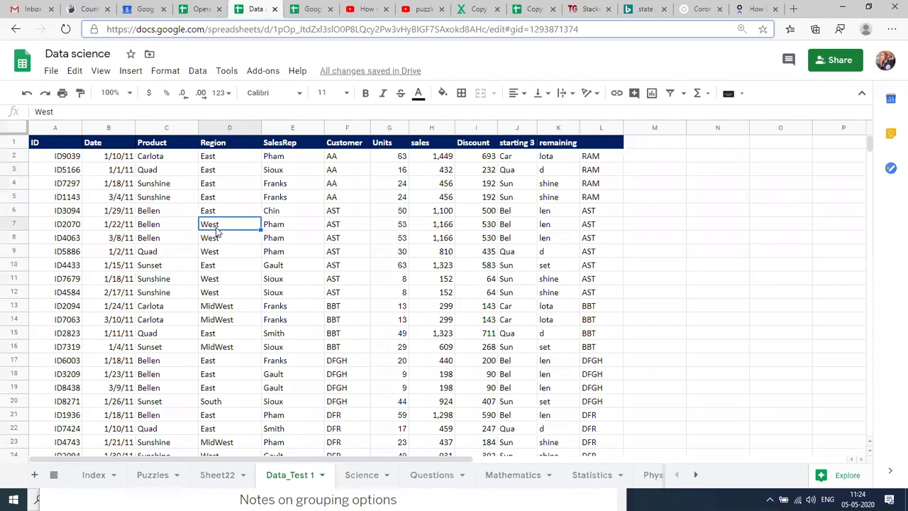
key("ctrl+a")
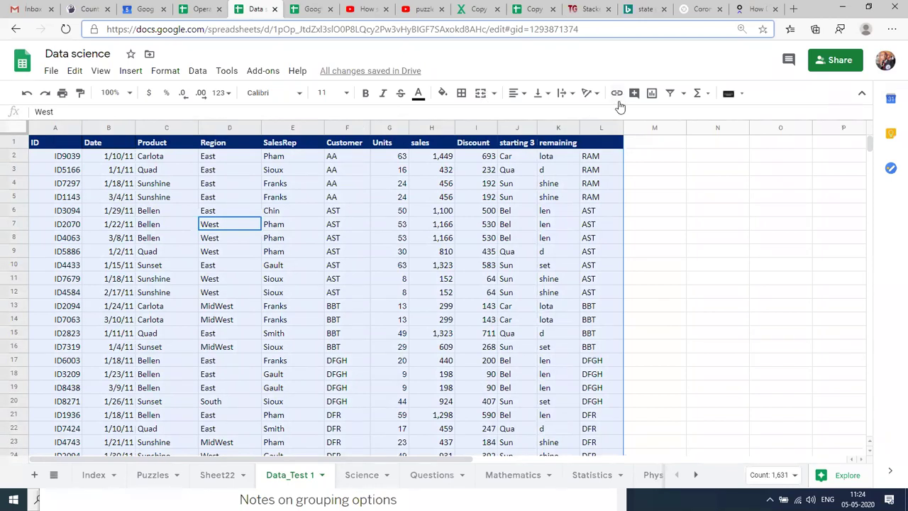
left_click(669, 93)
left_click(281, 253)
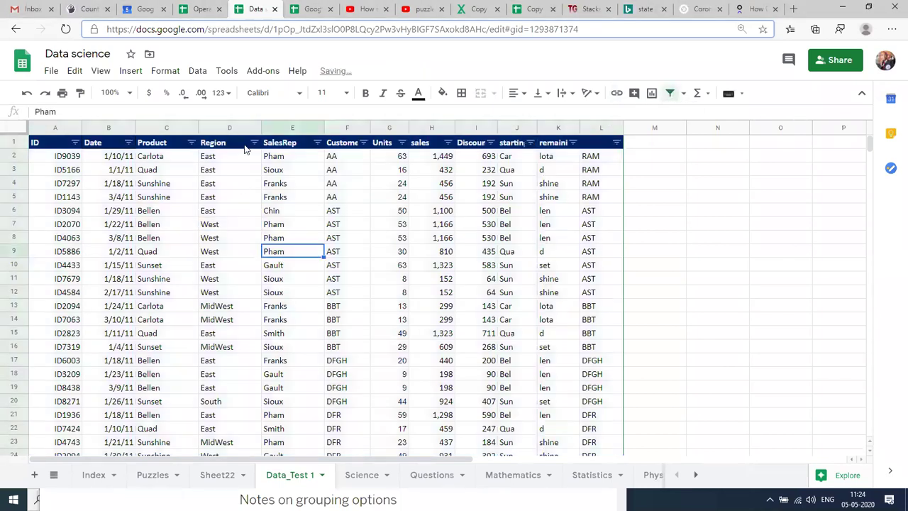
left_click(254, 142)
left_click(133, 296)
left_click(122, 351)
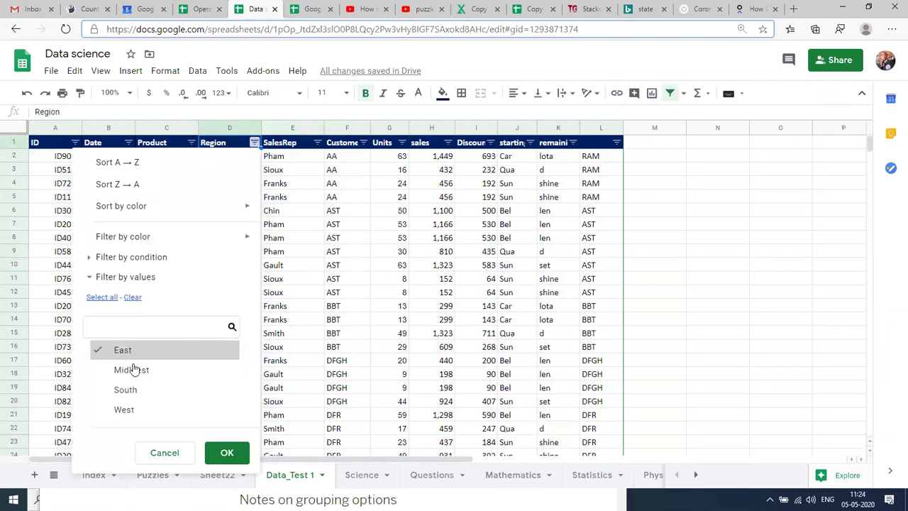
left_click(227, 454)
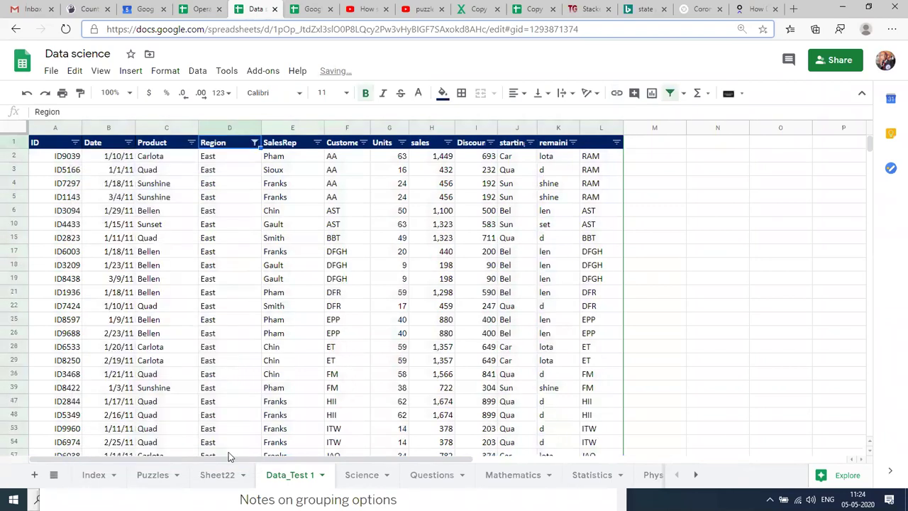
- Select all the East entries in the filtered Region column to check how many there are
left_click(215, 314)
key("ctrl+Up")
key("Down")
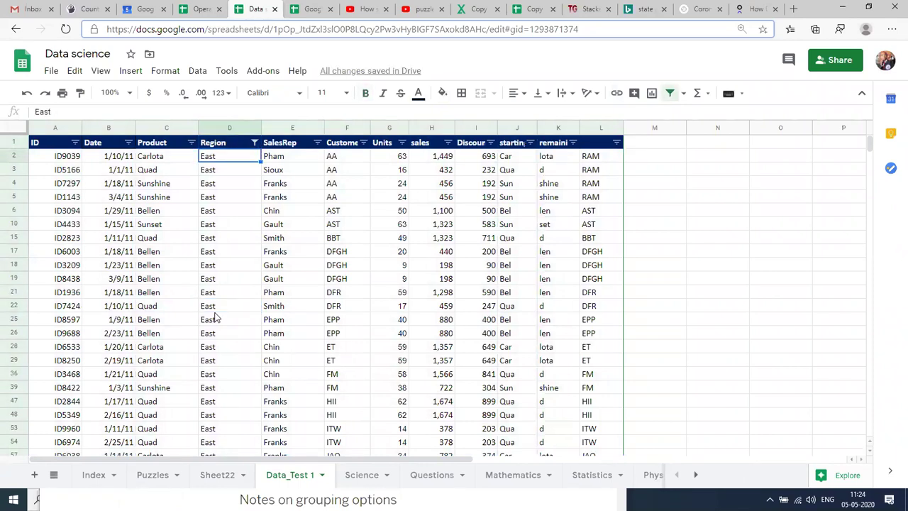
key("ctrl+shift+Down")
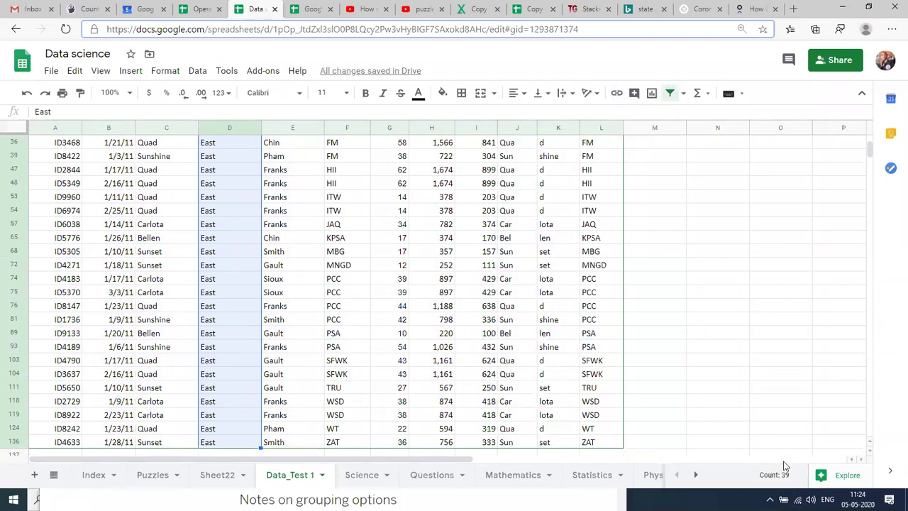
- Return to the Region header and remove the filter from the data table
left_click(243, 411)
key("ctrl+Up")
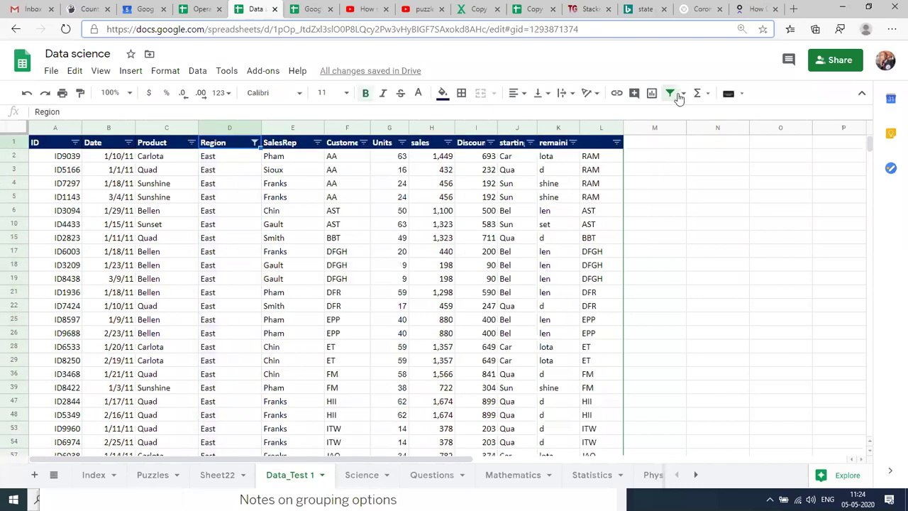
left_click(668, 94)
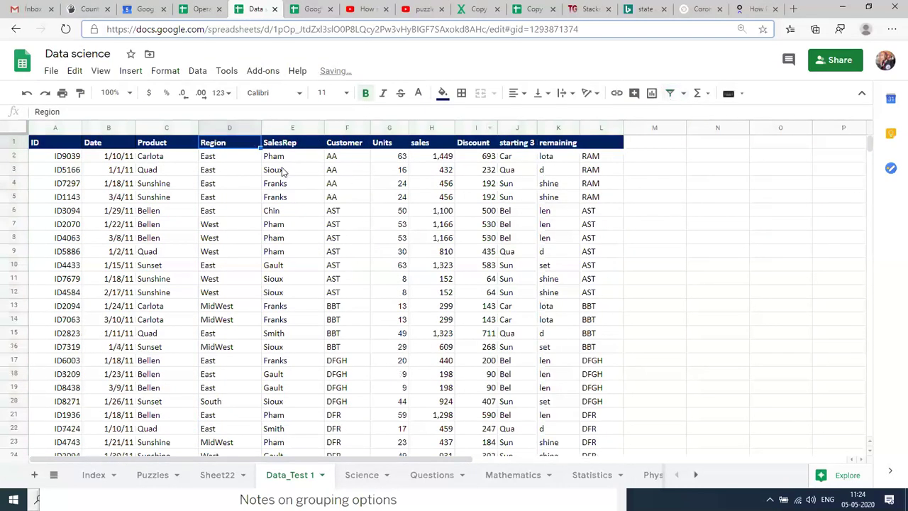
- Create a pivot table in a new sheet from the entire Data_Test 1 table, range A1:L136
left_click(75, 229)
left_click(163, 224)
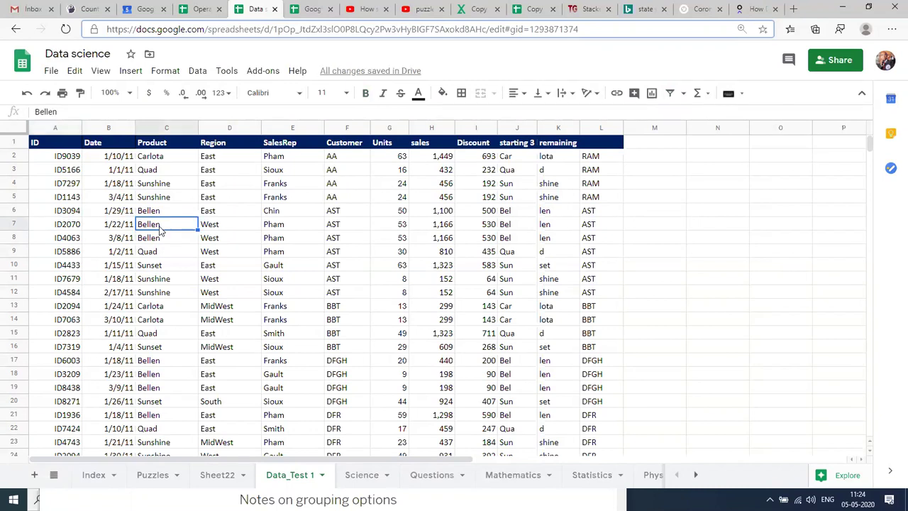
key("ctrl+a")
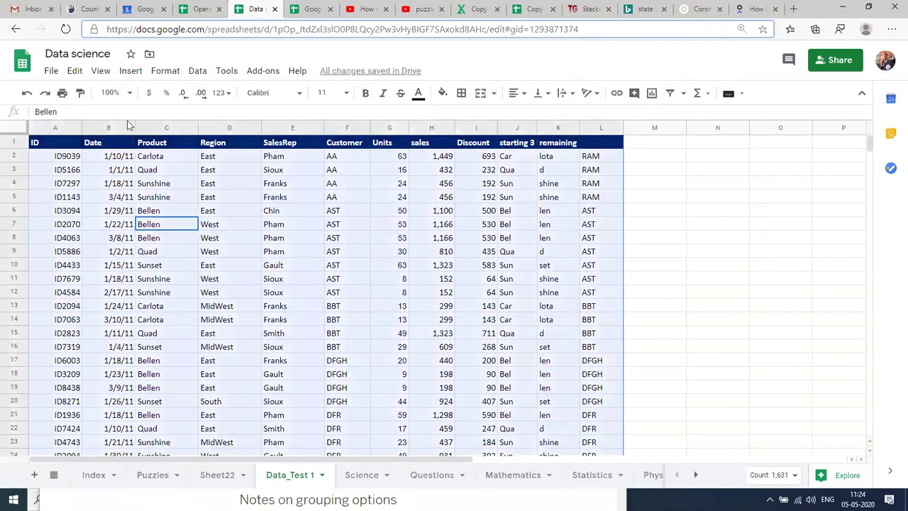
left_click(196, 74)
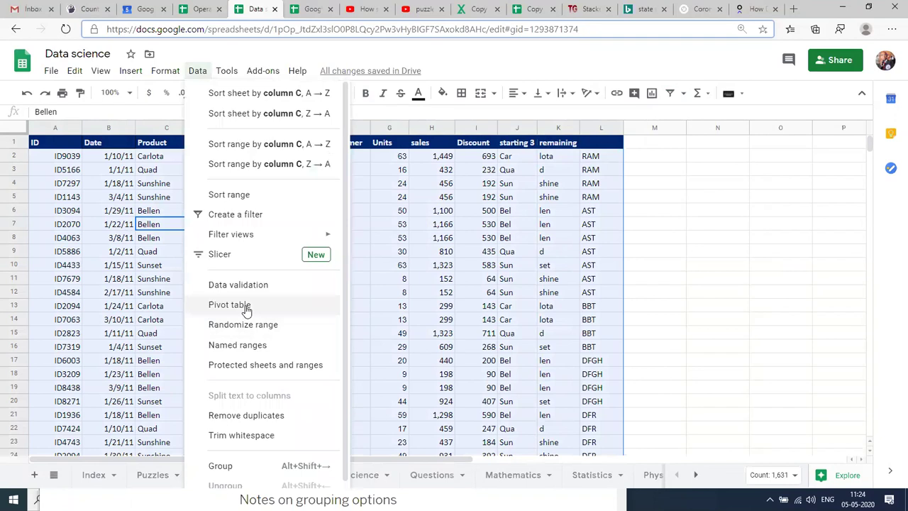
left_click(246, 311)
left_click(505, 345)
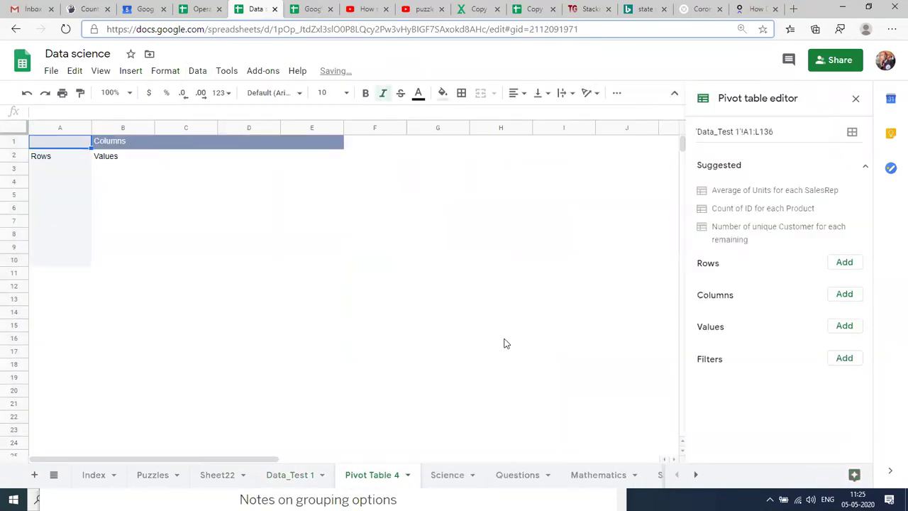
- Add Region as the pivot table's row field and as its value field, summarized by COUNTA
left_click(843, 262)
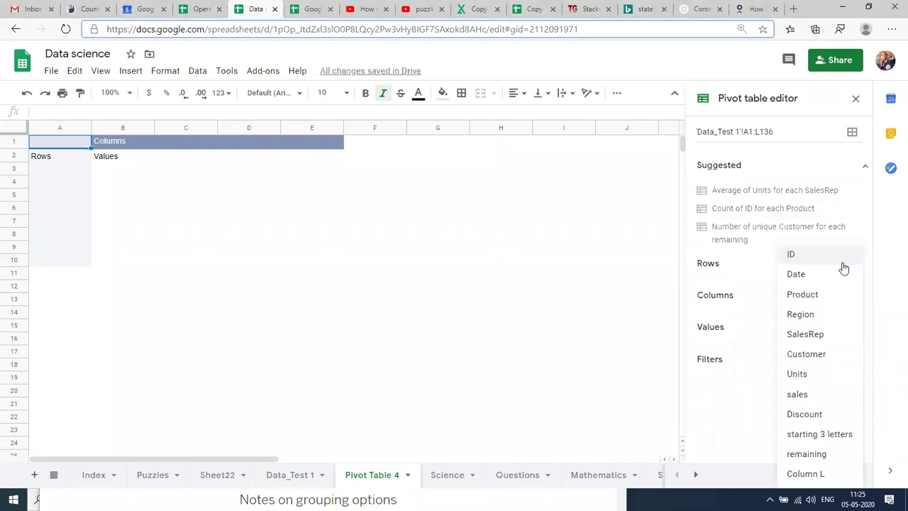
left_click(819, 314)
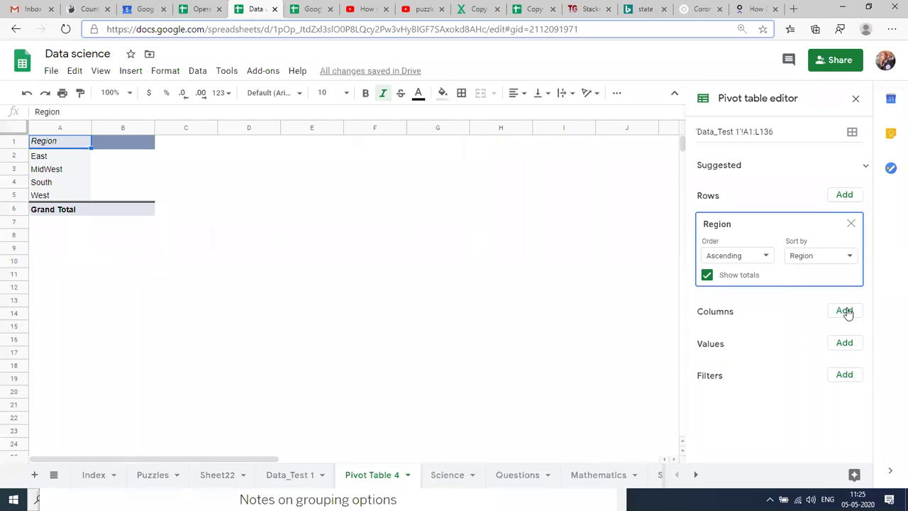
left_click(834, 344)
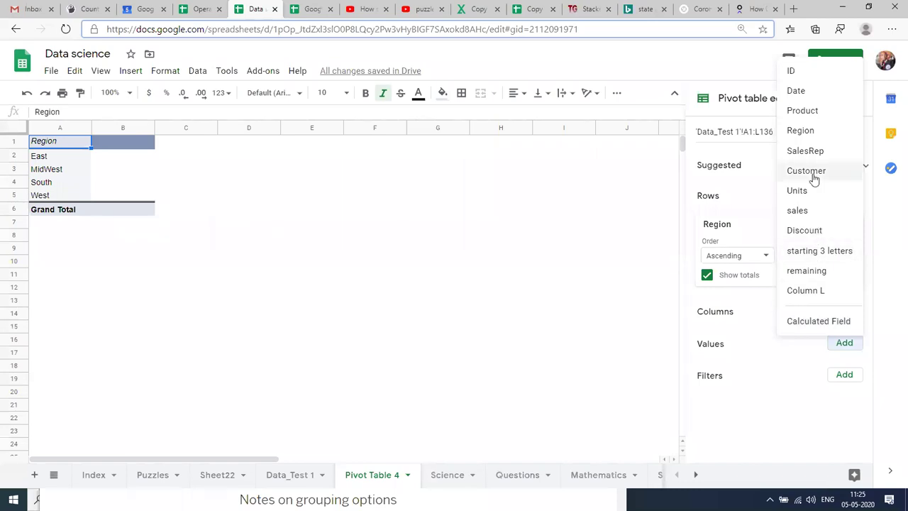
left_click(810, 130)
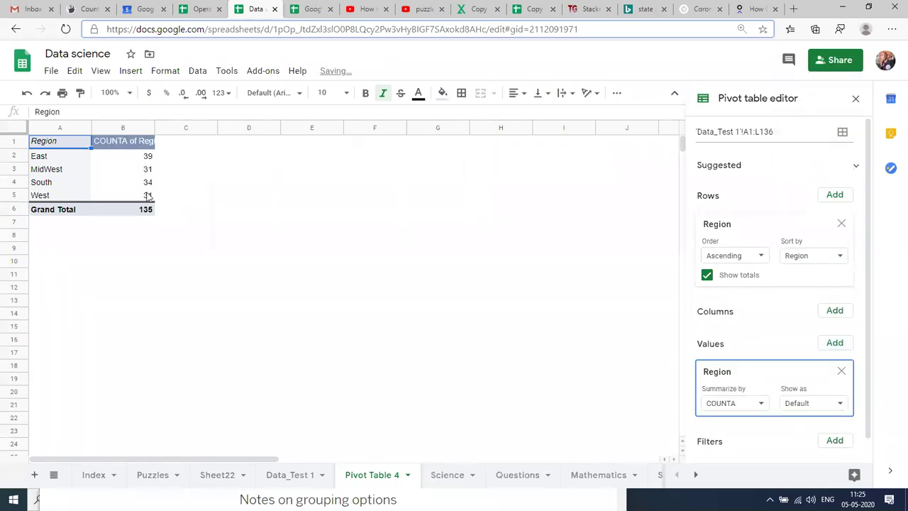
- Inspect the East row and its count in the pivot table
left_click(39, 157)
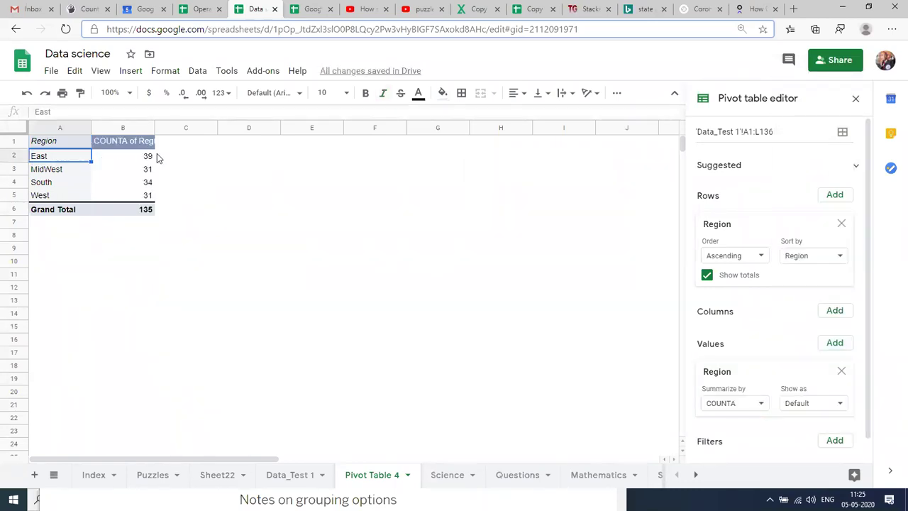
left_click(160, 159)
left_click(140, 155)
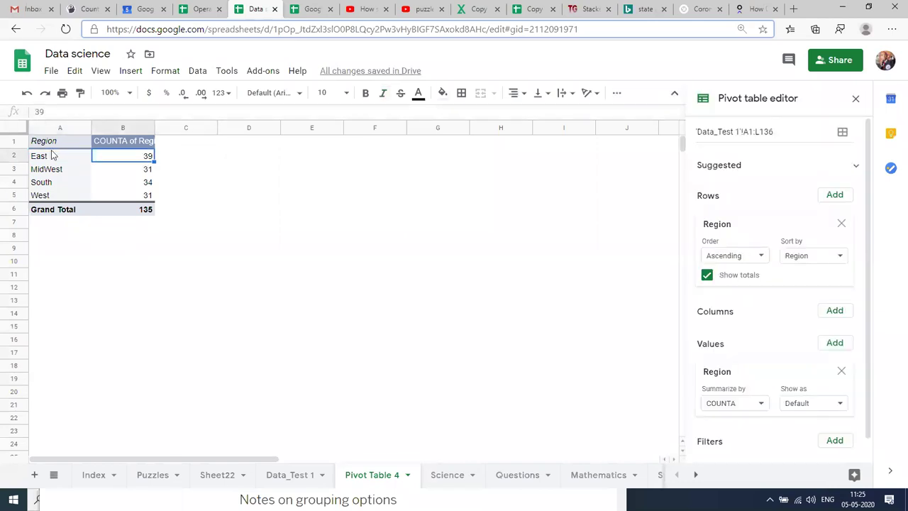
left_click(6, 154)
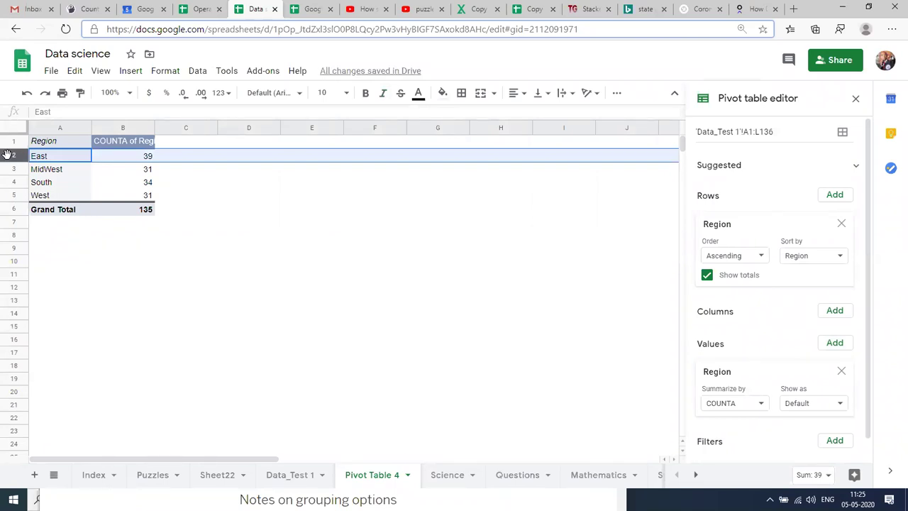
left_click(334, 287)
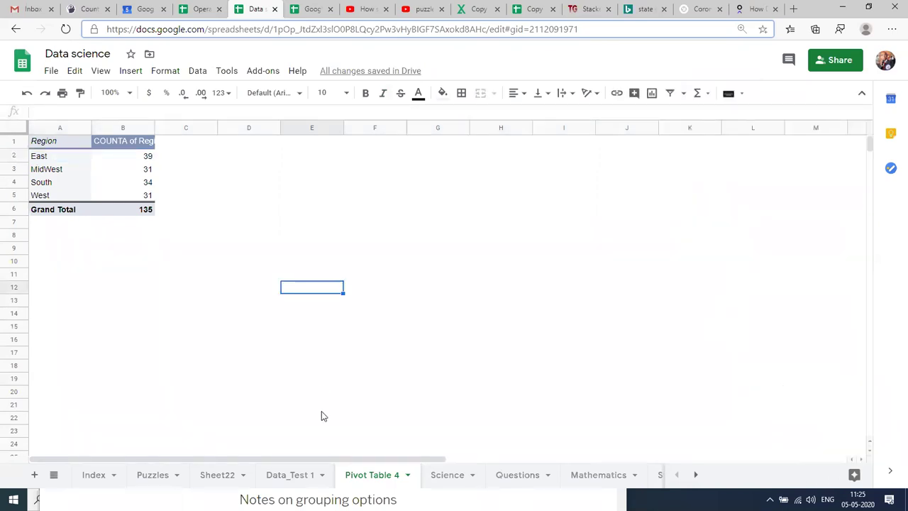
- Return to the Data_Test 1 sheet, deselect the table and look over the empty cells beside it in columns M to O
left_click(282, 476)
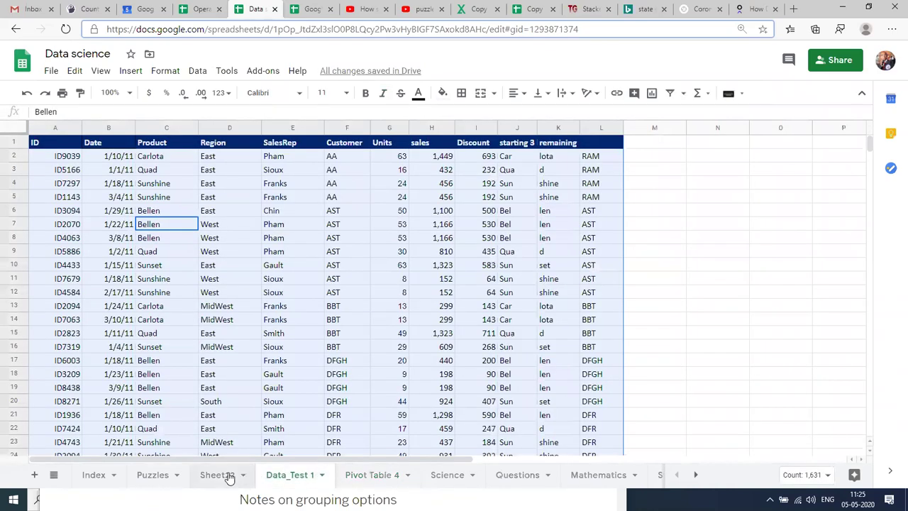
left_click(683, 239)
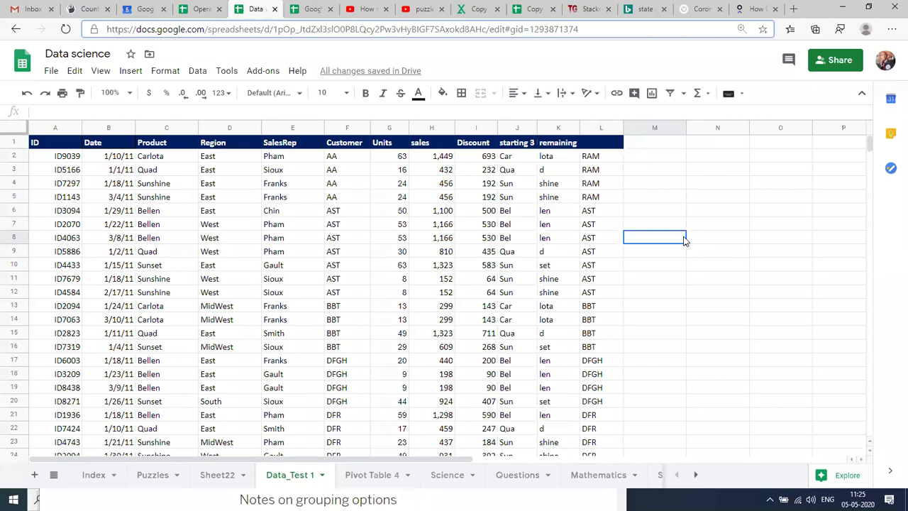
key("ctrl+Up")
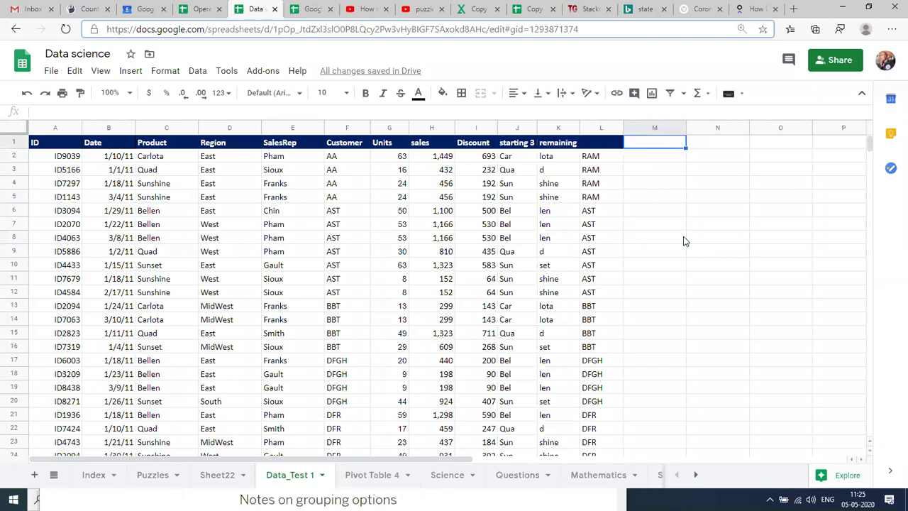
key("Right")
key("Right")
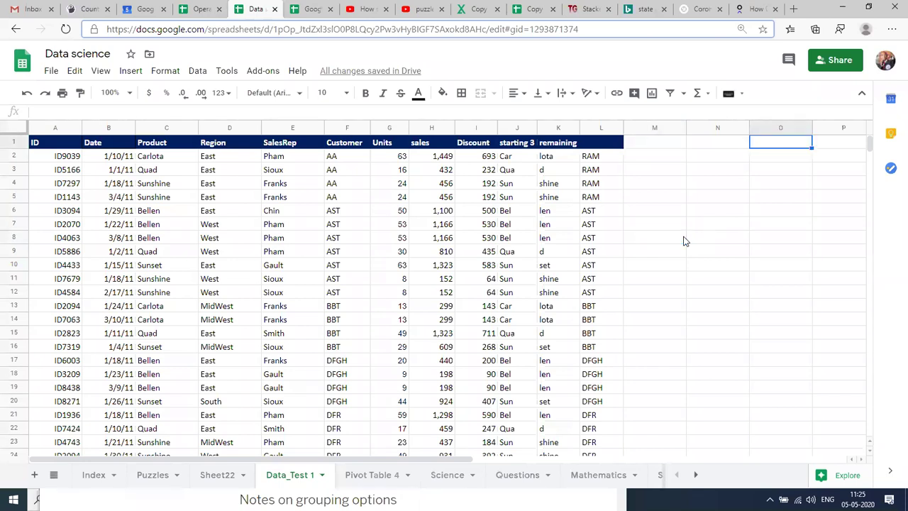
key("Down")
key("Down")
key("Left")
key("Left")
key("Right")
key("Down")
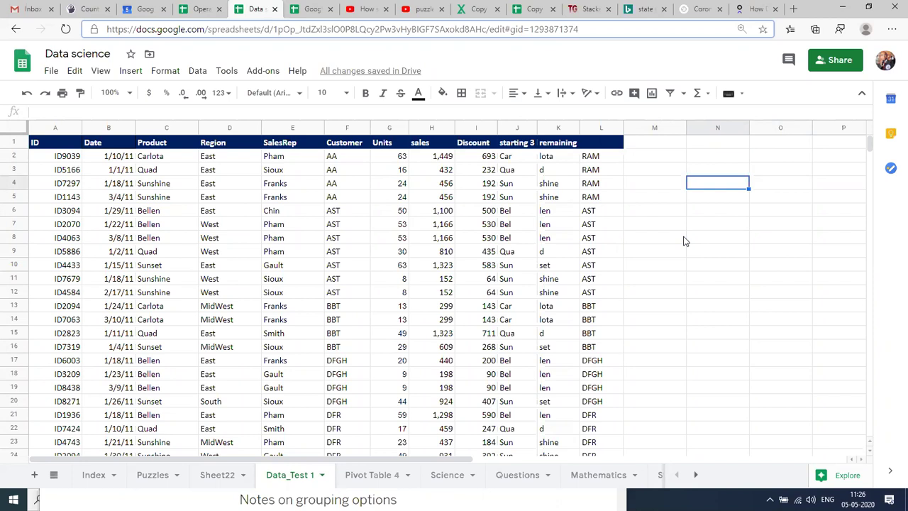
- Review the count, counta and count blank headers, the COUNT formula and the column A data on Sheet22
left_click(695, 475)
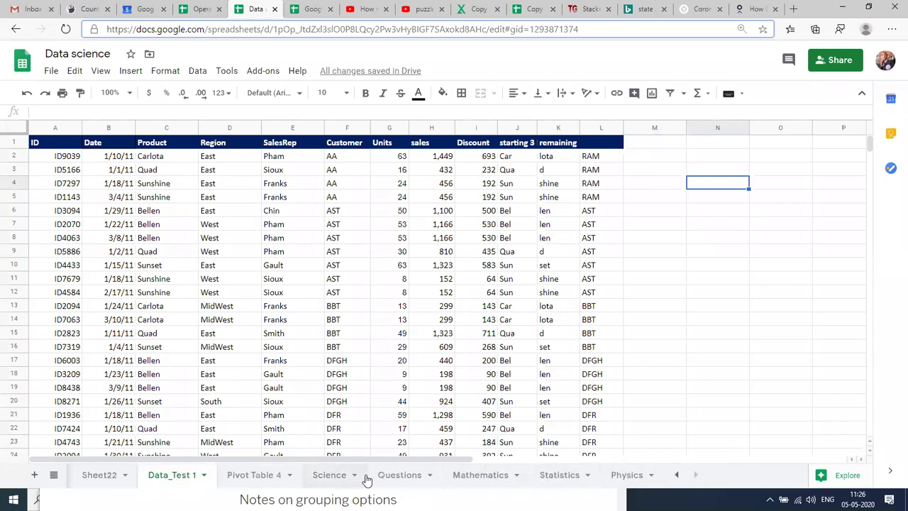
left_click(88, 479)
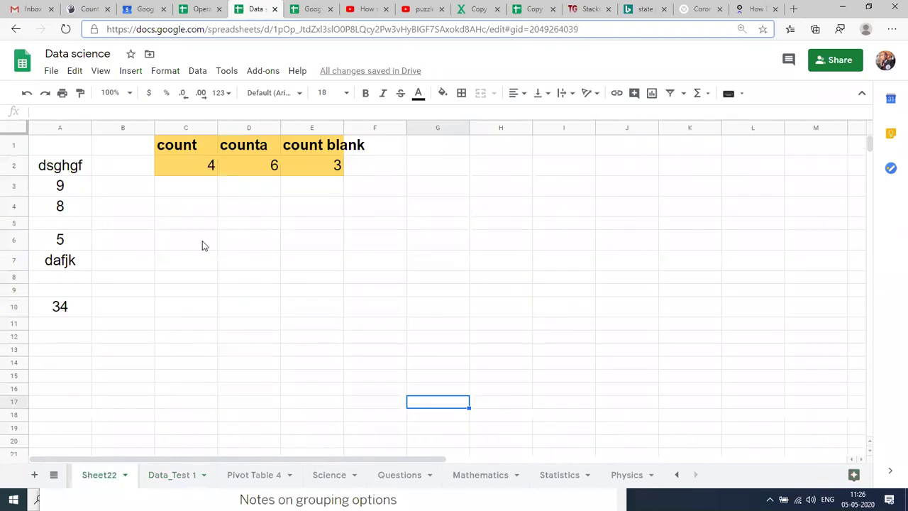
left_click(183, 153)
left_click(248, 153)
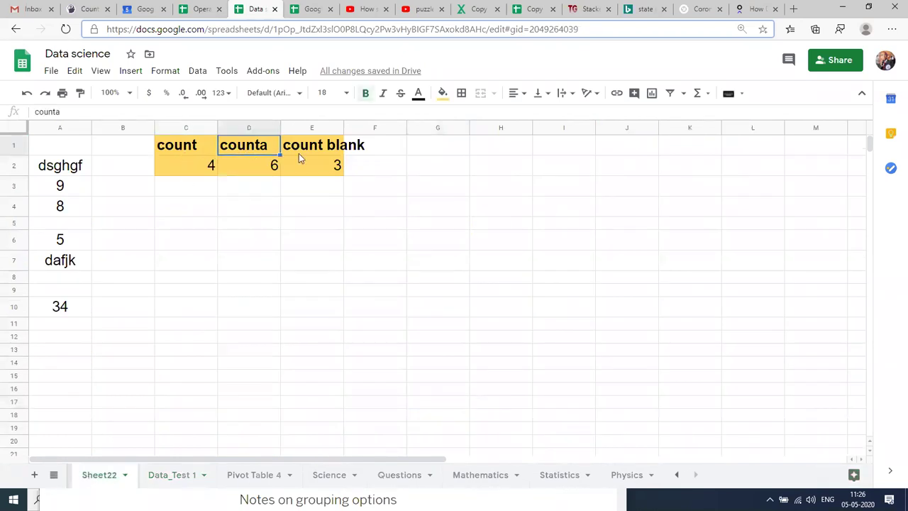
left_click(304, 153)
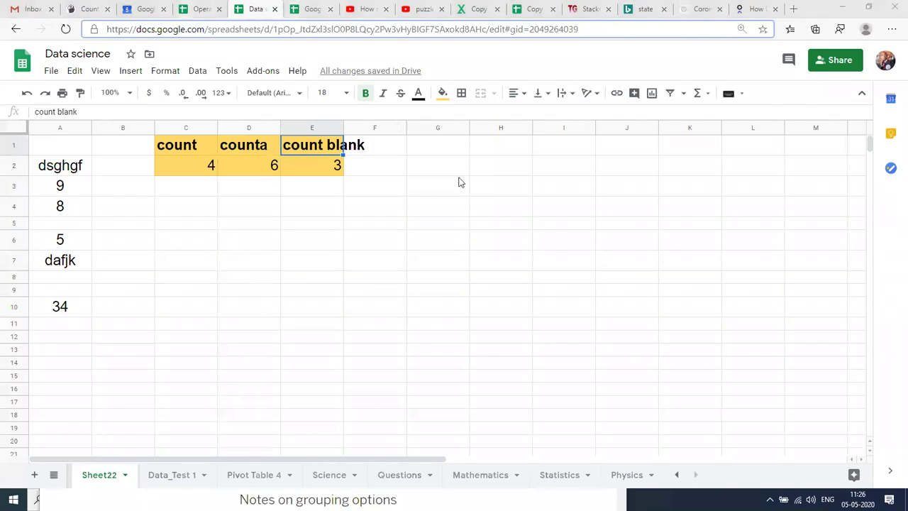
left_click(190, 167)
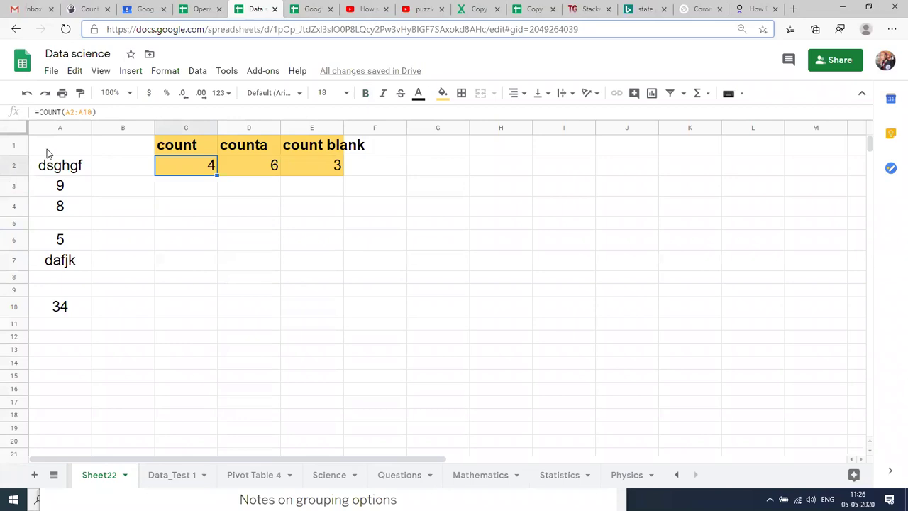
left_click(48, 126)
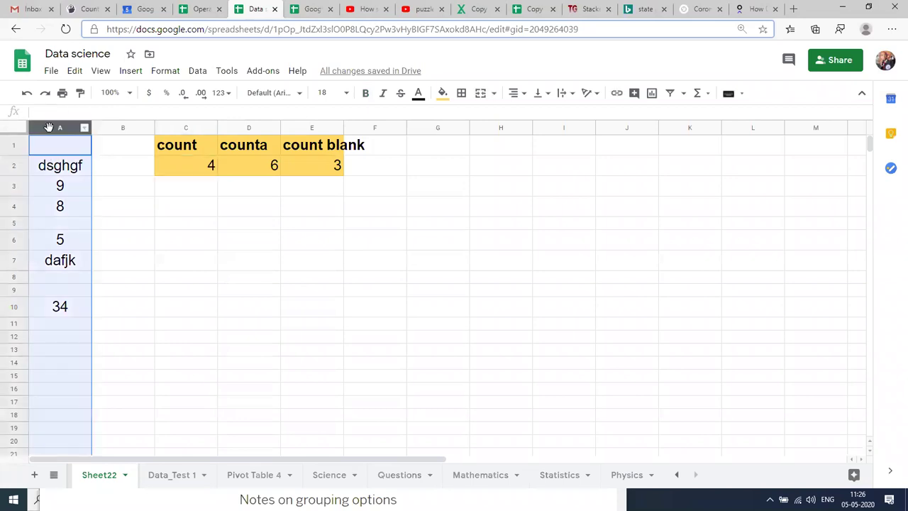
left_click(194, 164)
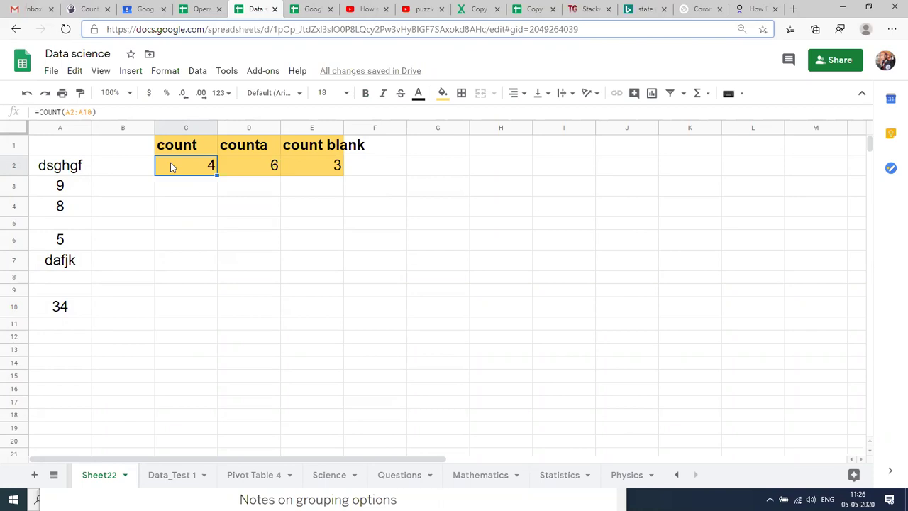
- View the Pivot Table 4 sheet, then go back to Data_Test 1 and select empty cell N2 beside the table
left_click(256, 475)
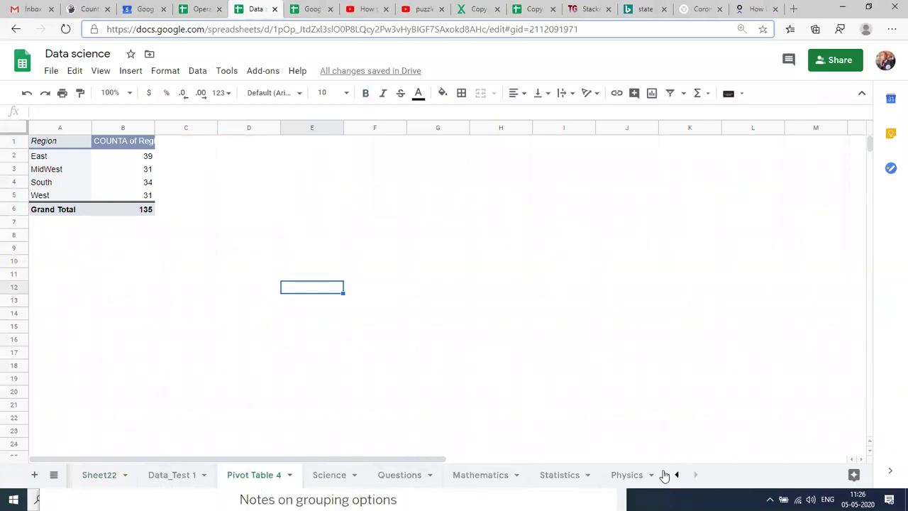
left_click(174, 475)
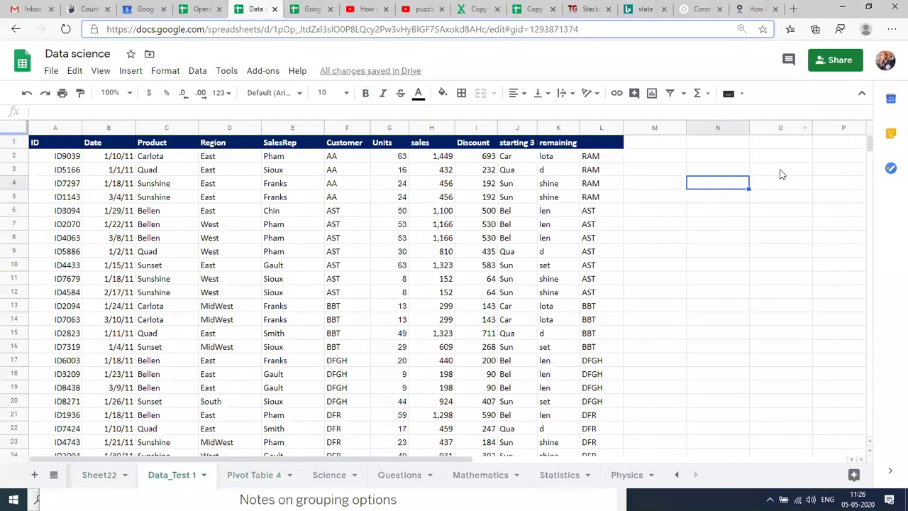
left_click(690, 153)
key("Left")
key("Down")
key("Down")
key("Up")
key("Right")
key("Up")
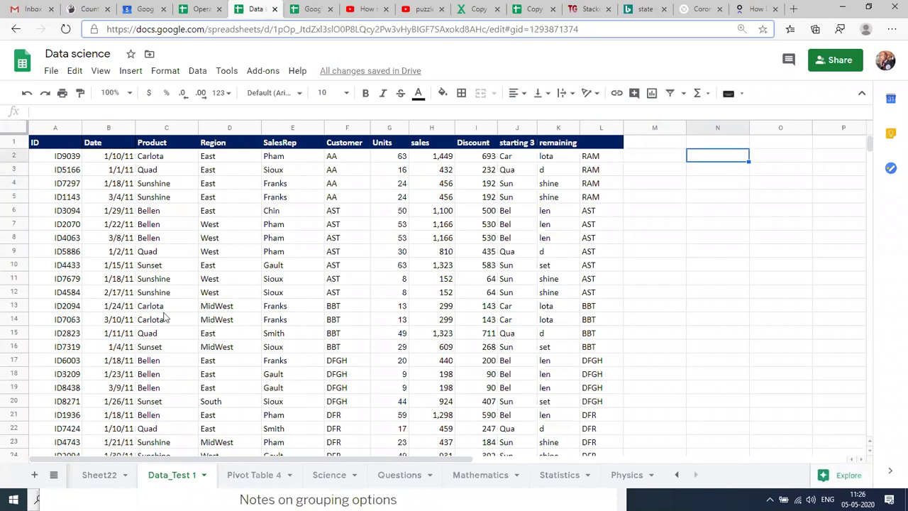
- Set the font size of the whole Data_Test 1 table to 18
left_click(163, 312)
key("ctrl+a")
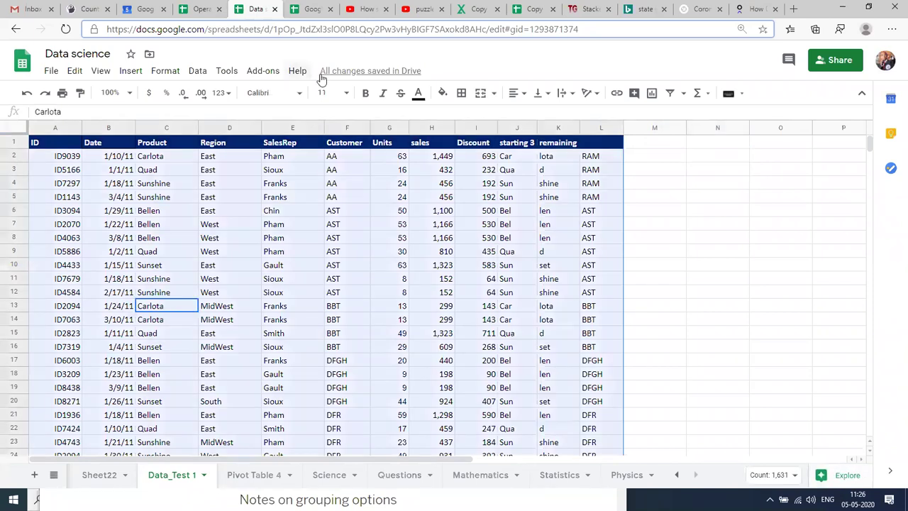
left_click(327, 93)
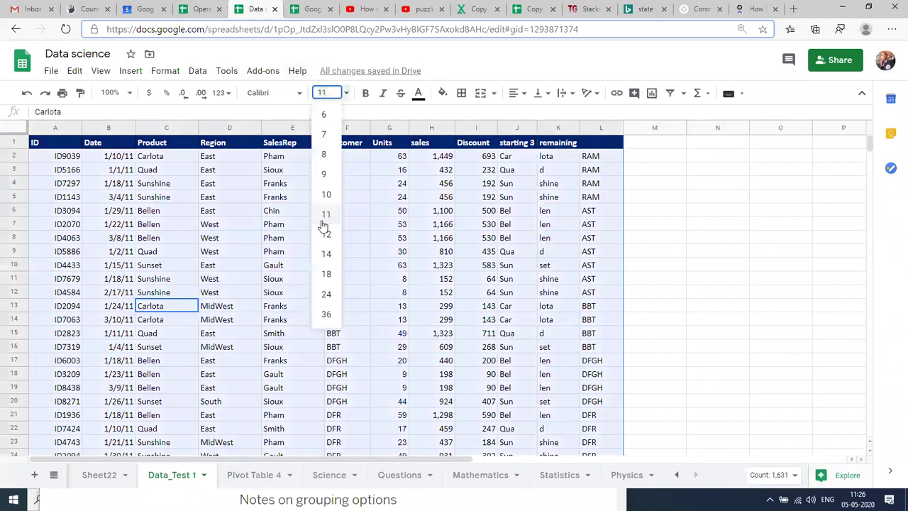
left_click(326, 274)
- Enter the label "count if" in cell N2
left_click(718, 173)
type("=")
key("BackSpace")
type("coun")
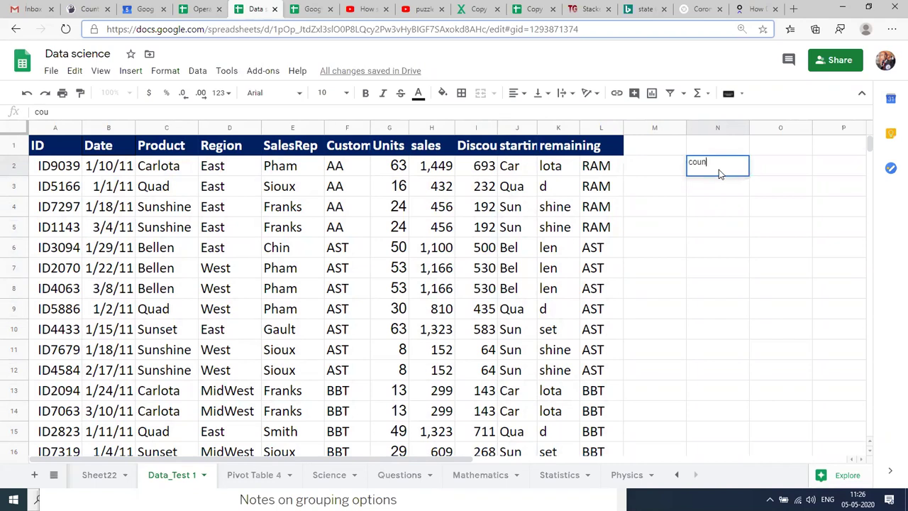
type("t if")
- Set the font size of every cell in the sheet to 18
left_click(718, 174)
key("ctrl+a")
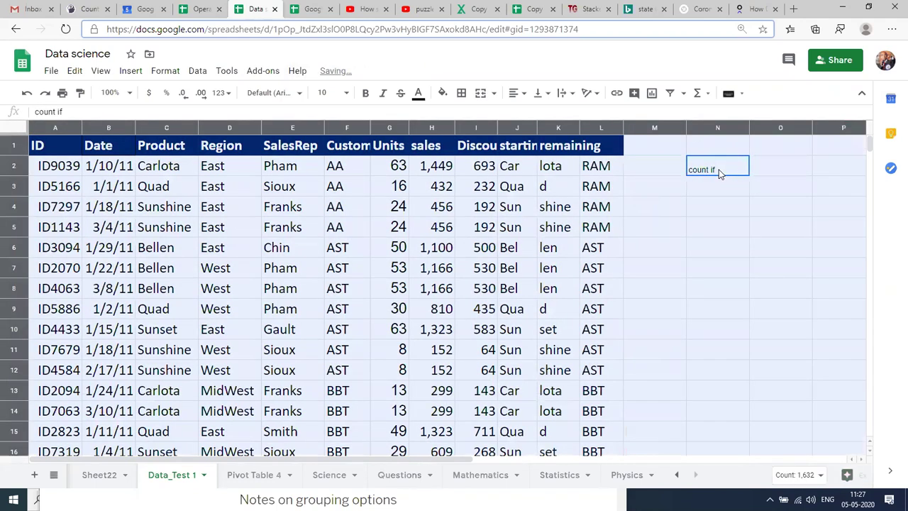
left_click(322, 93)
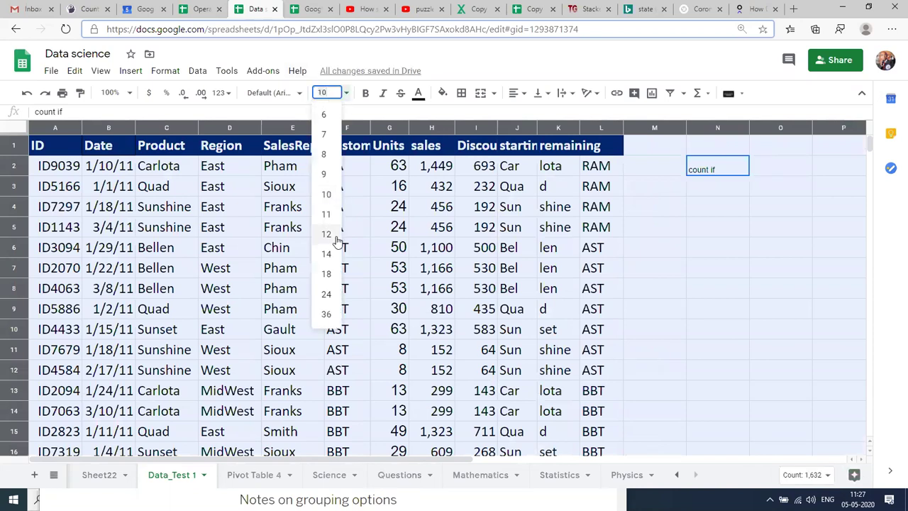
left_click(325, 275)
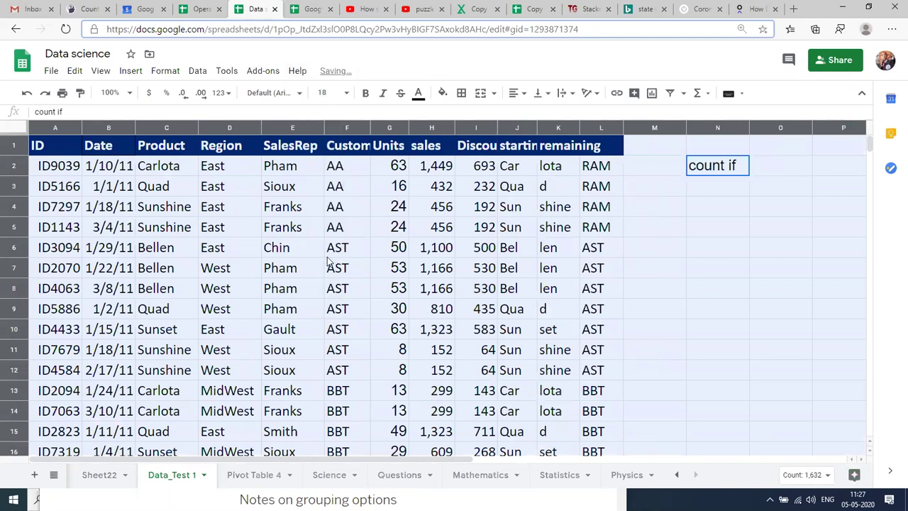
- Start a COUNTIF formula in cell N3 with the Region column as the absolute range $D$1:$D$136
left_click(737, 188)
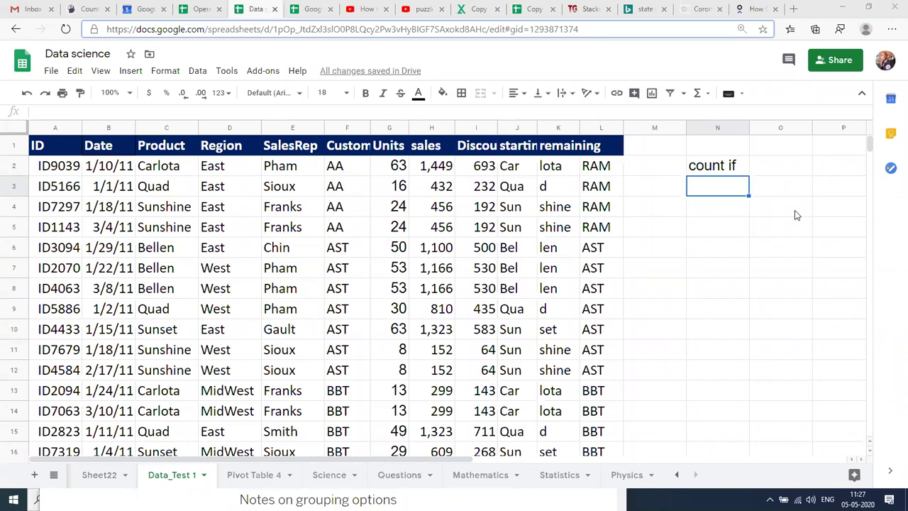
left_click(716, 225)
left_click(716, 188)
type("=")
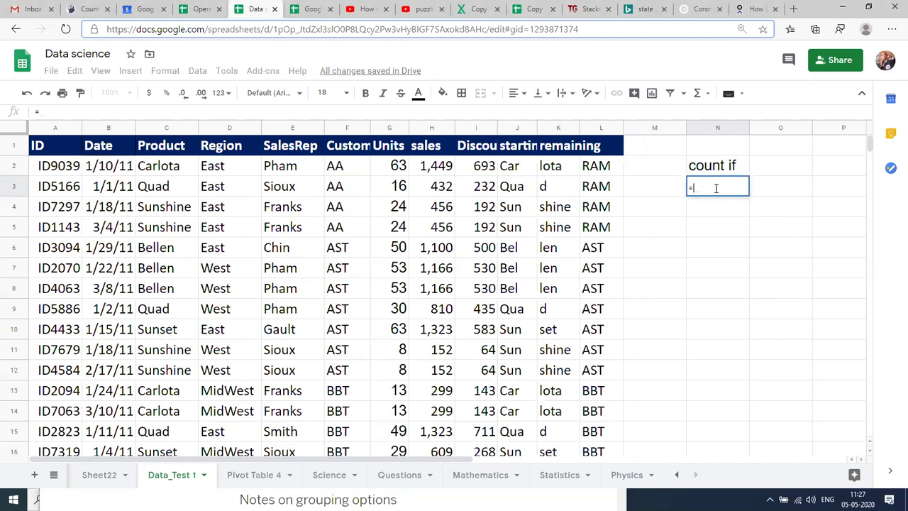
type("coun")
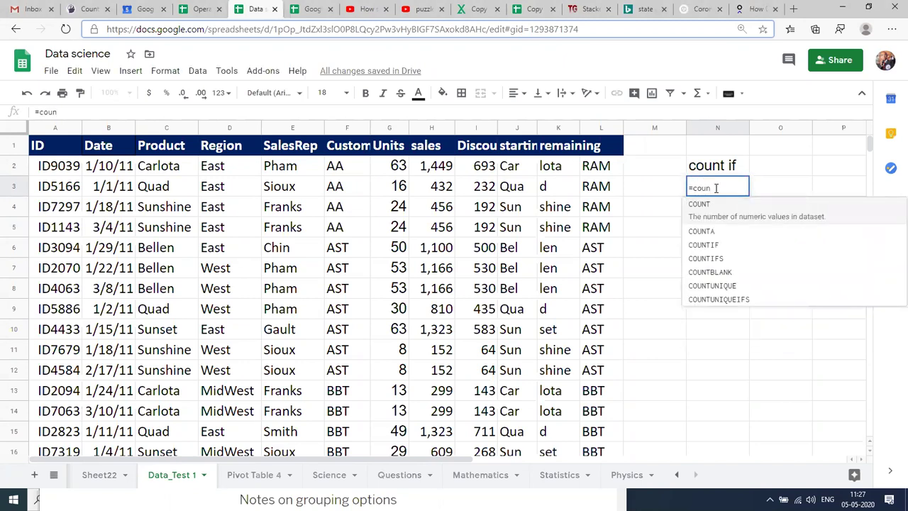
key("Down")
key("Down")
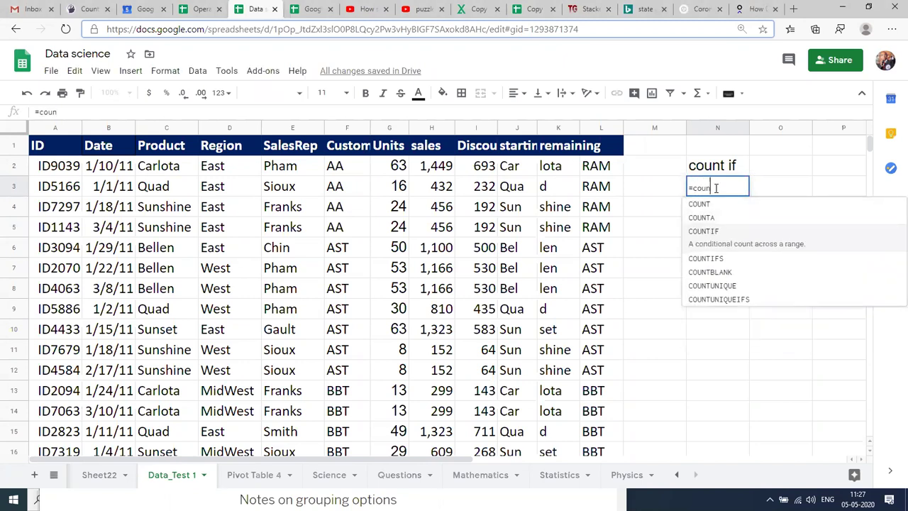
key("Tab")
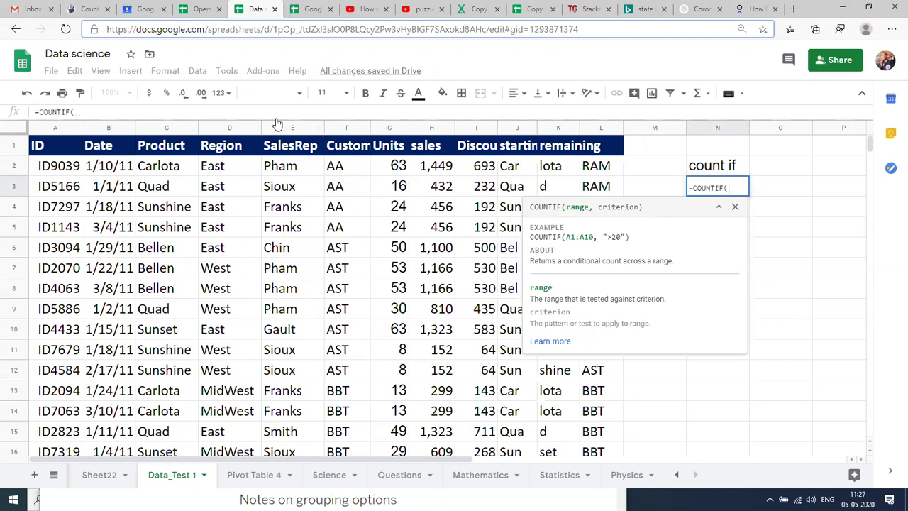
left_click(225, 129)
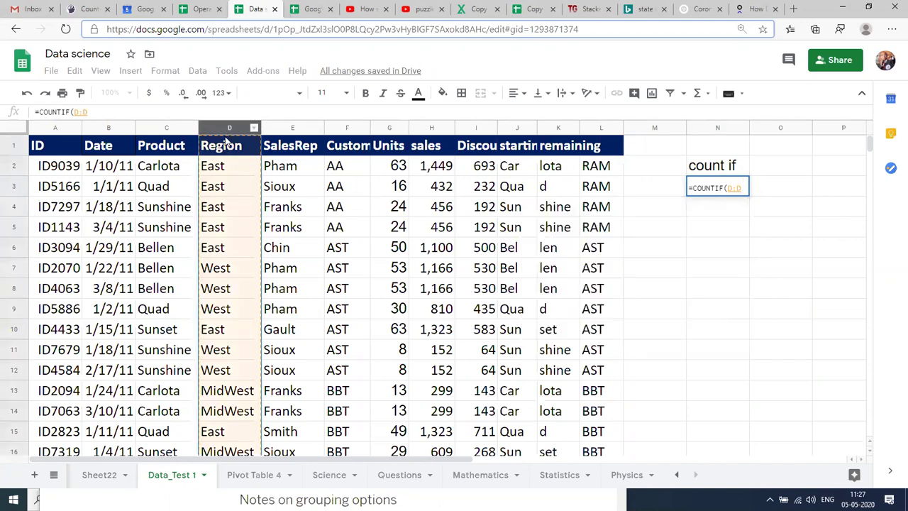
left_click(226, 144)
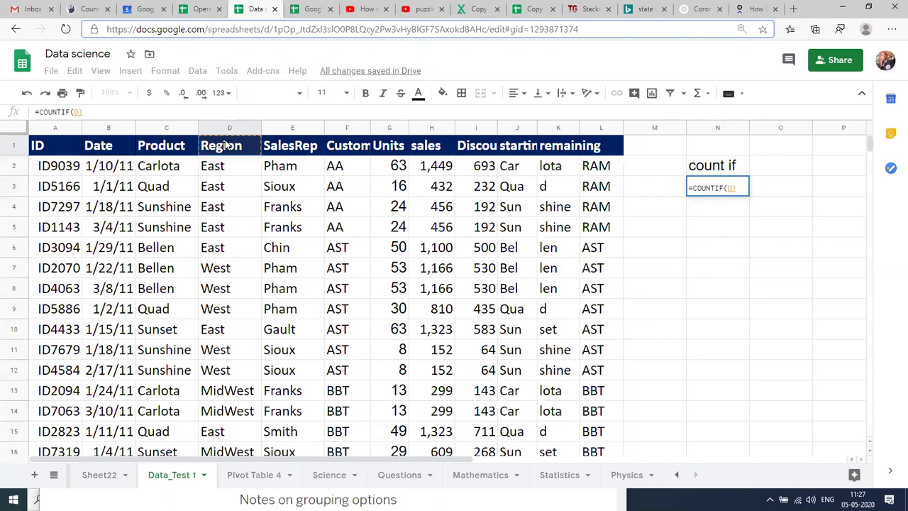
key("ctrl+shift+Down")
key("F4")
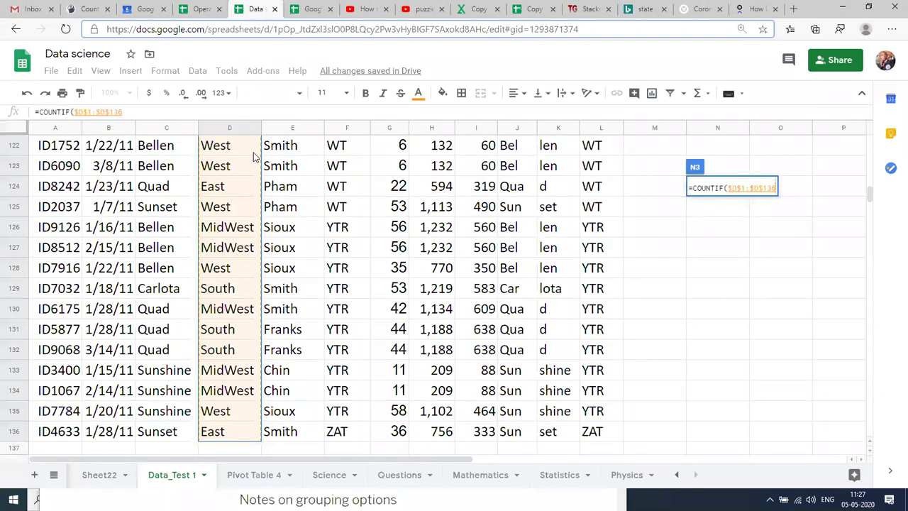
type(",")
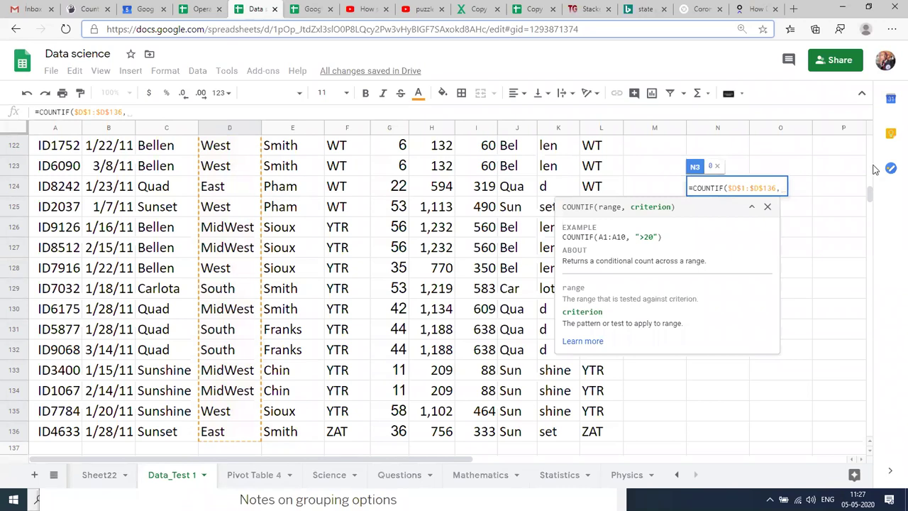
- Complete the COUNTIF formula in N3 with the criterion "East" and check the result cell
scroll(868, 175, "up", 5)
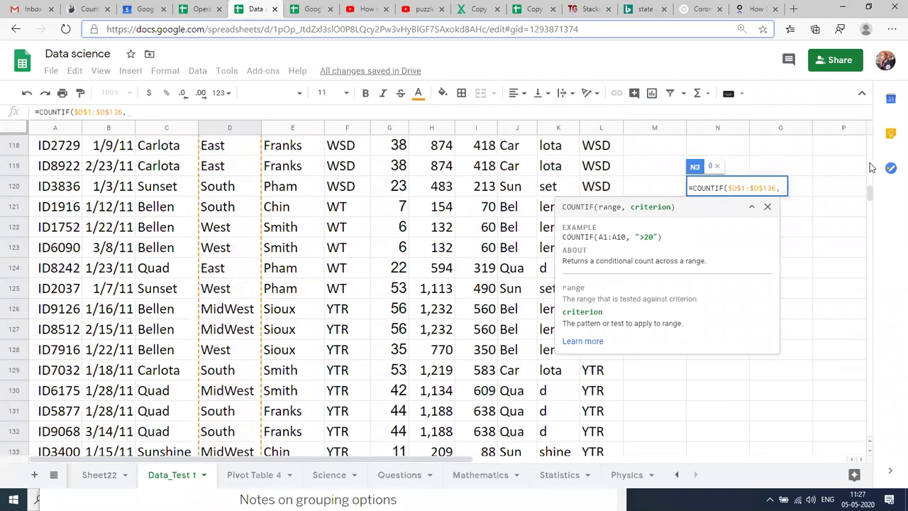
scroll(870, 167, "up", 5)
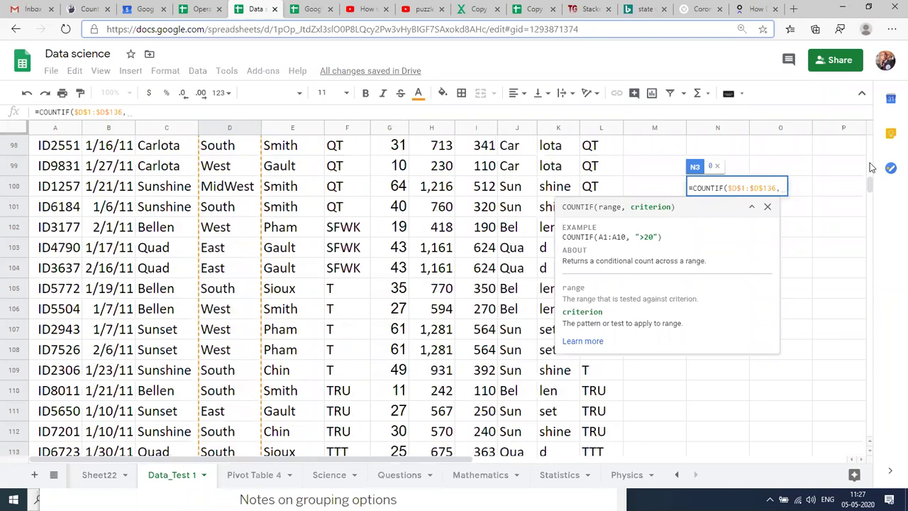
triple_click(761, 188)
double_click(761, 188)
triple_click(761, 188)
key("End")
type("\"")
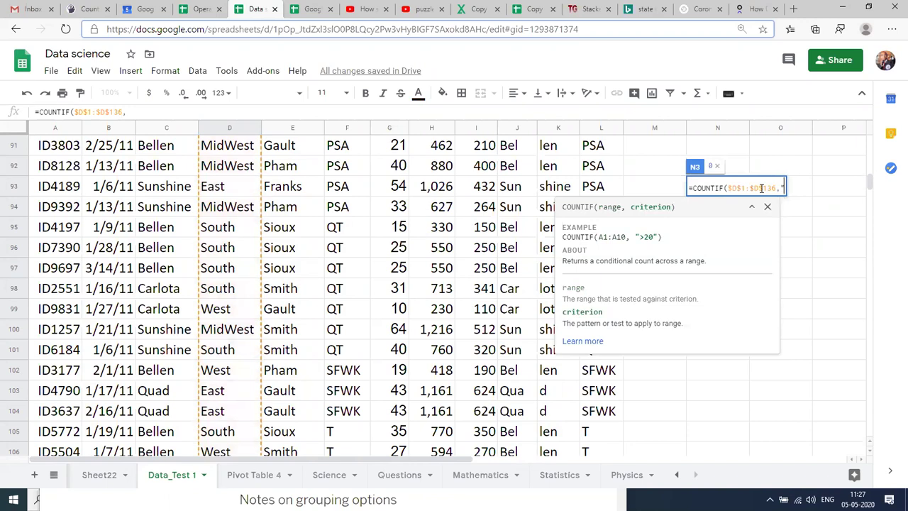
type("Eas")
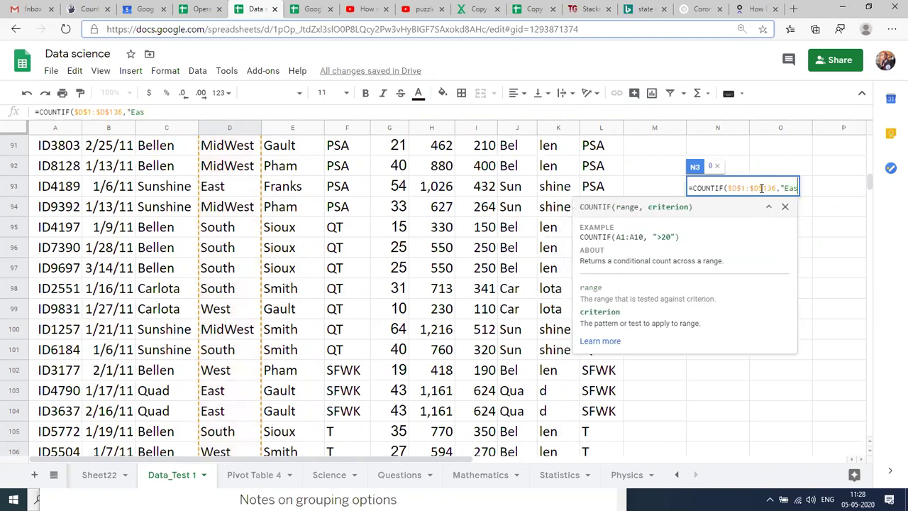
type("t\")(")
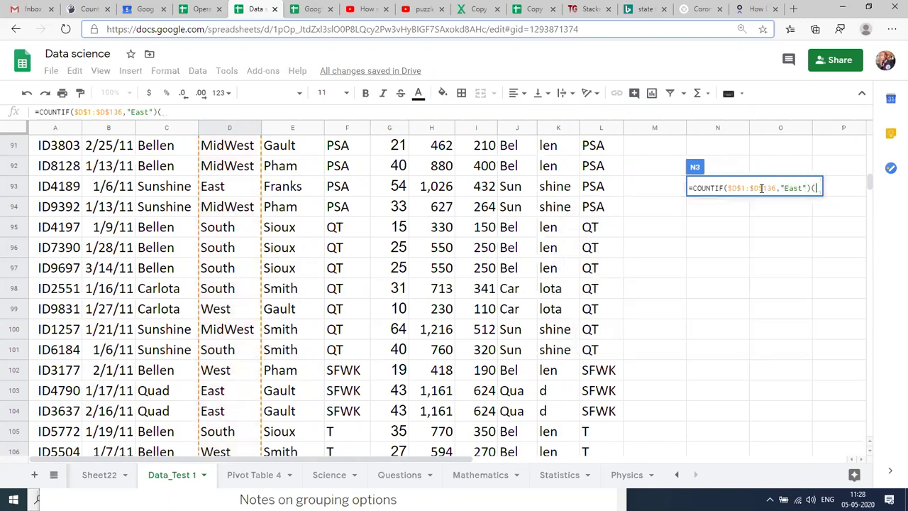
key("BackSpace")
key("Return")
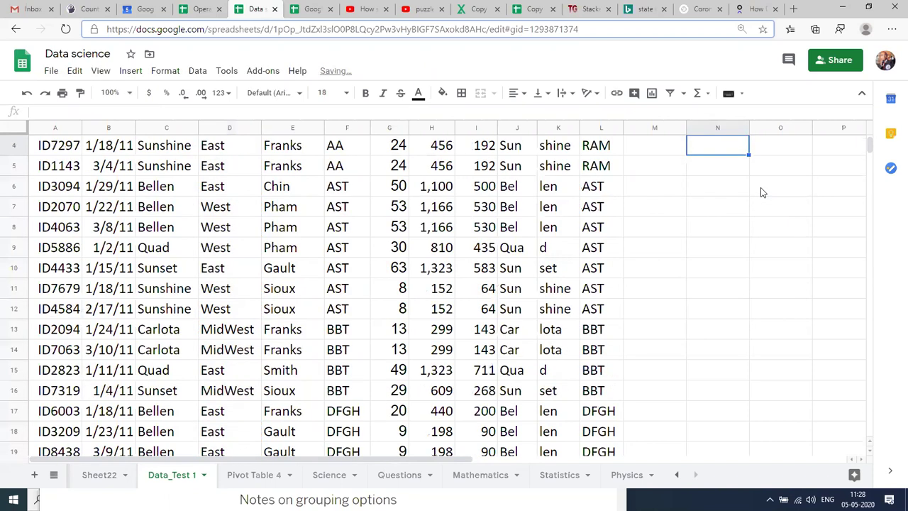
key("Up")
key("Up")
key("Down")
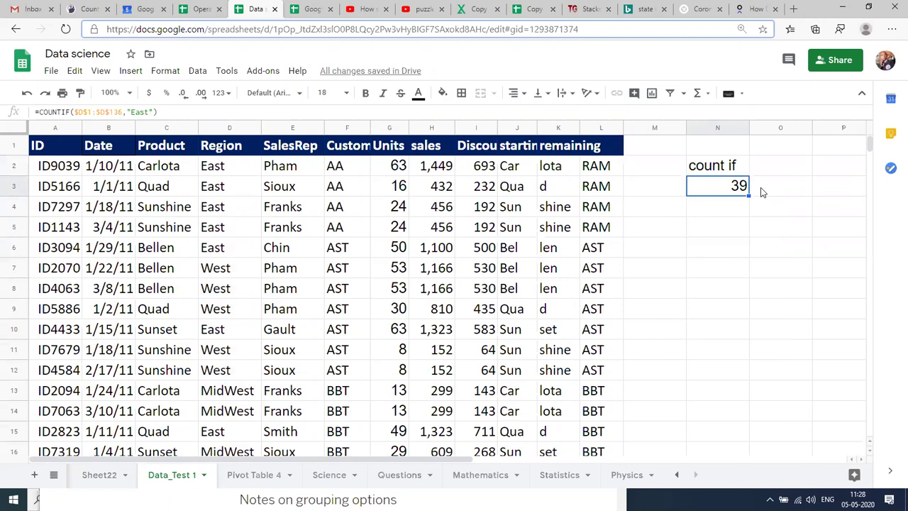
key("Down")
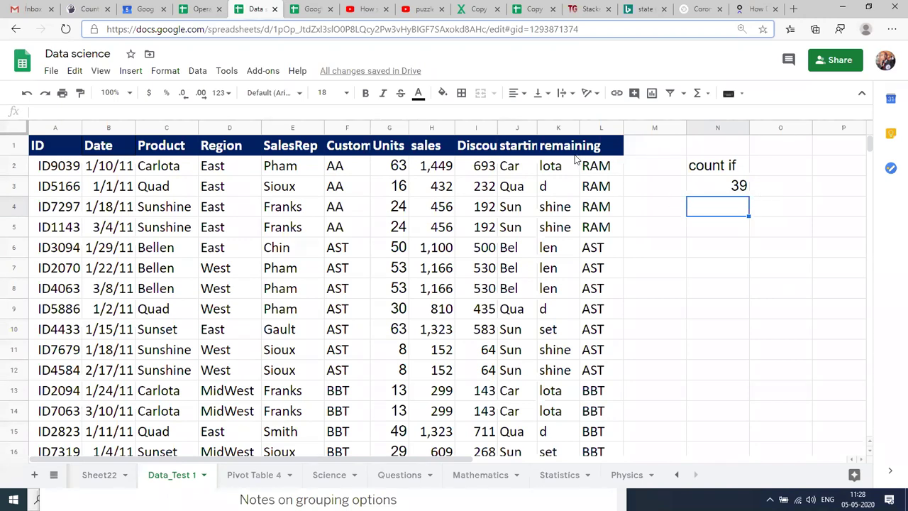
- Examine the Customer column and its AA entries alongside the COUNTIF formula in N3
left_click(339, 127)
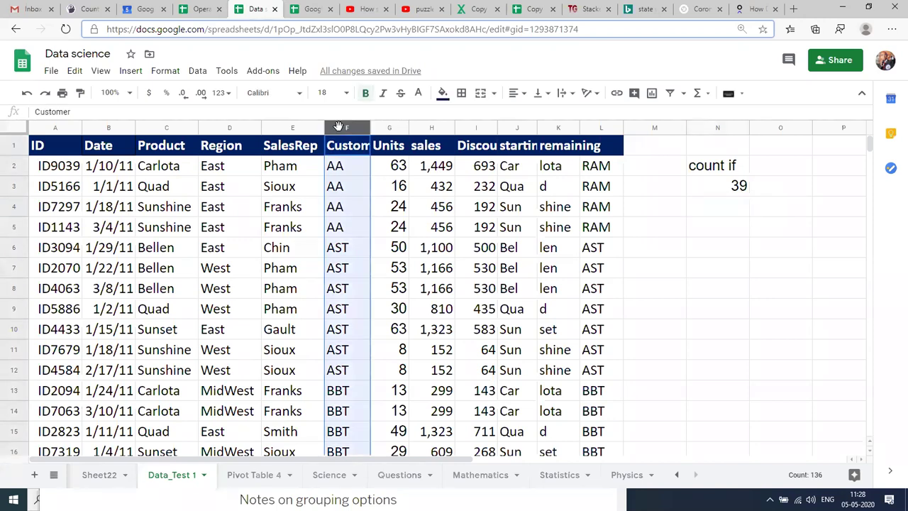
left_click(348, 169)
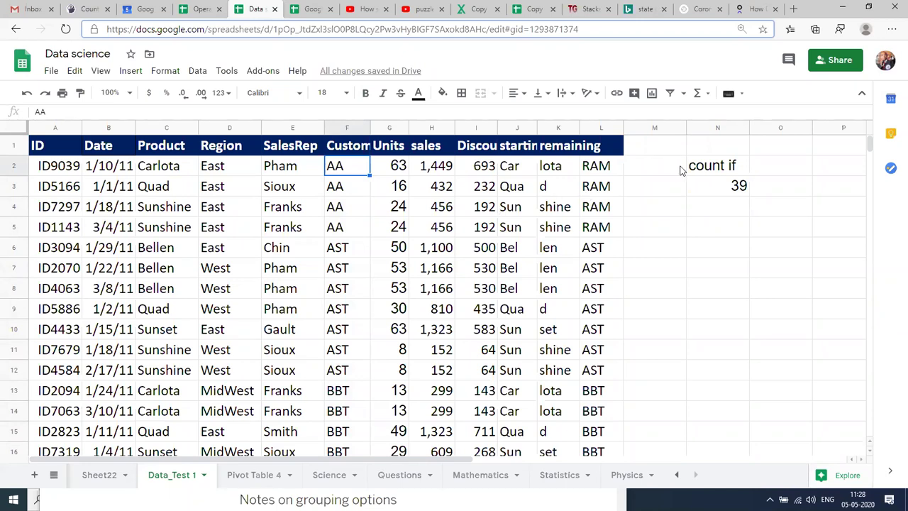
left_click(709, 206)
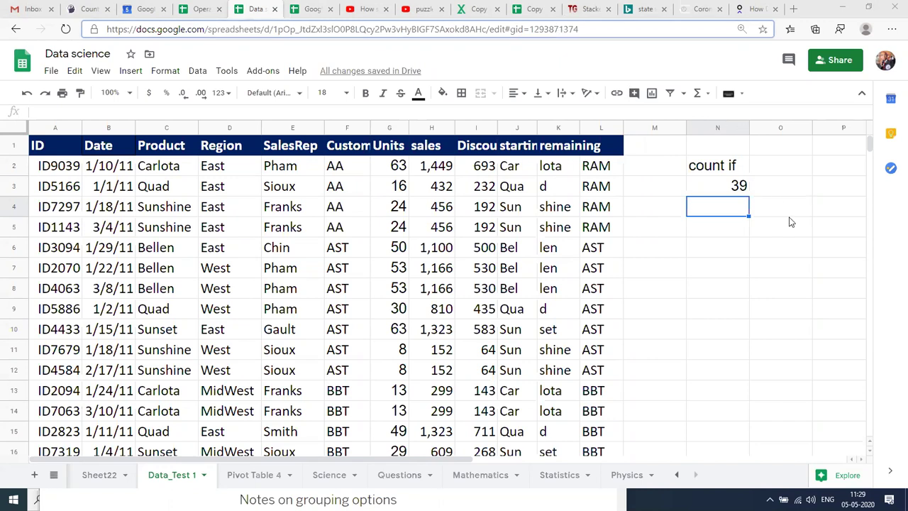
left_click(700, 186)
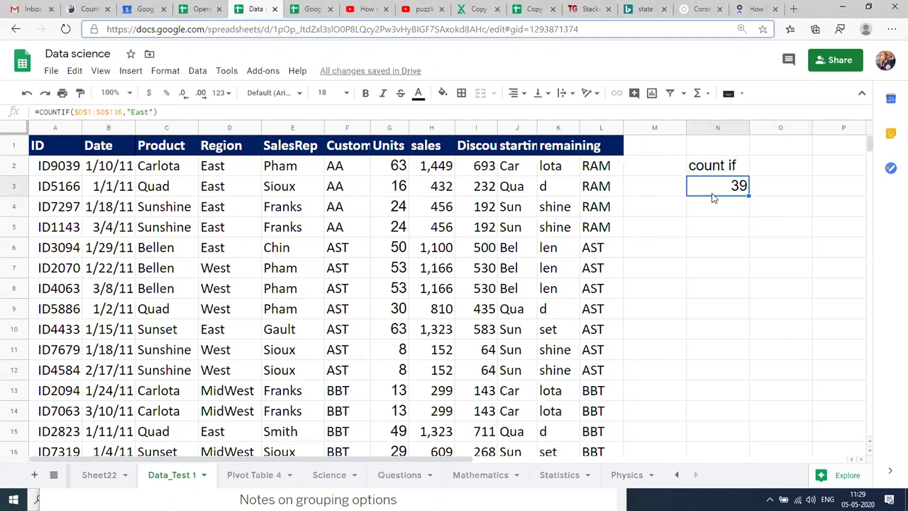
left_click(725, 207)
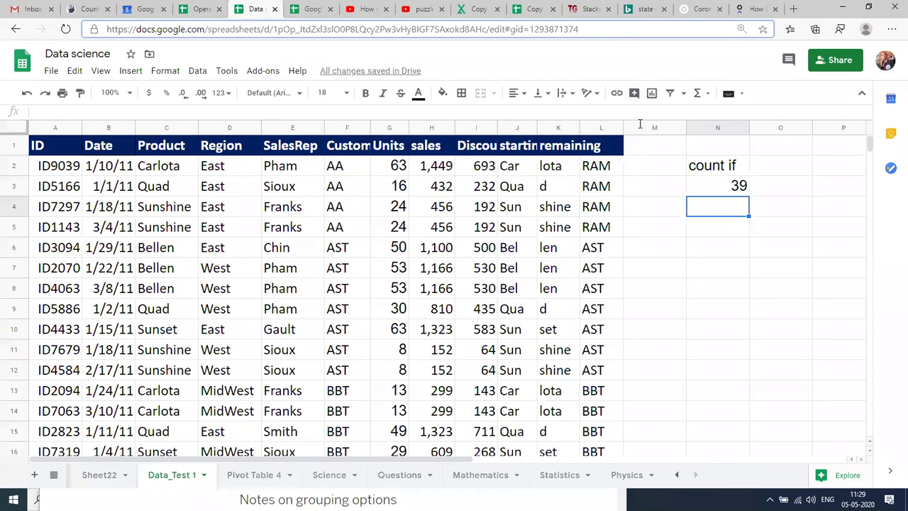
left_click(783, 171)
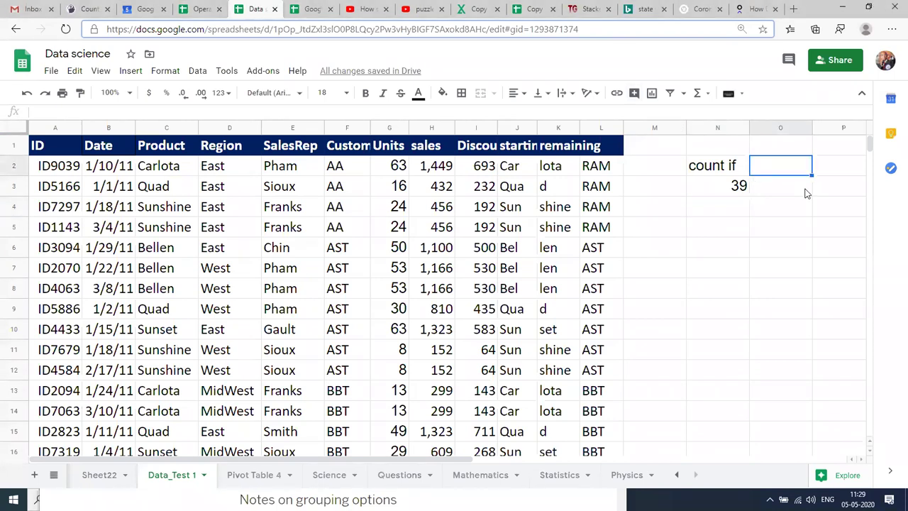
left_click(713, 206)
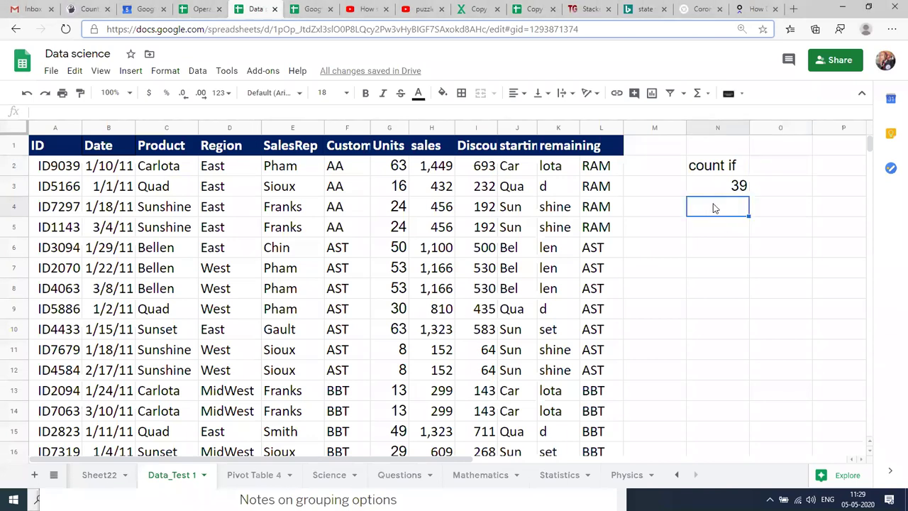
left_click(341, 126)
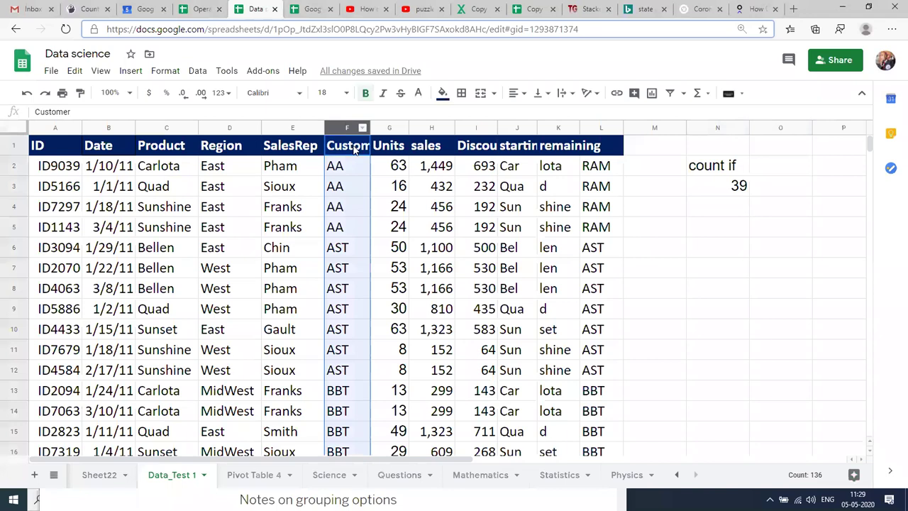
left_click(356, 148)
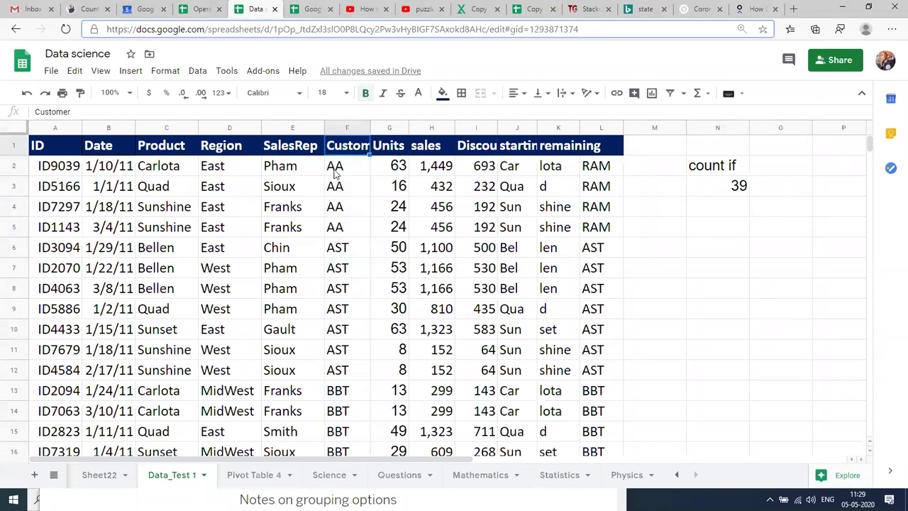
left_click(346, 169)
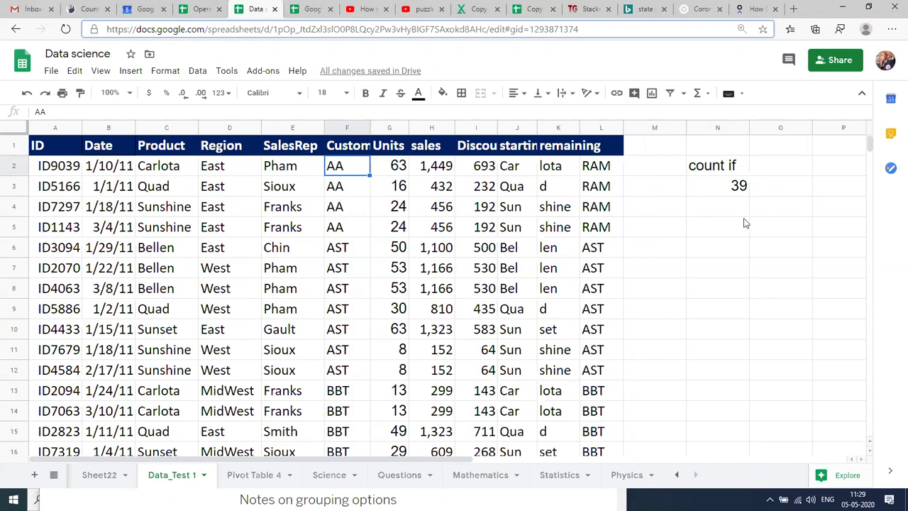
left_click(727, 207)
left_click(785, 166)
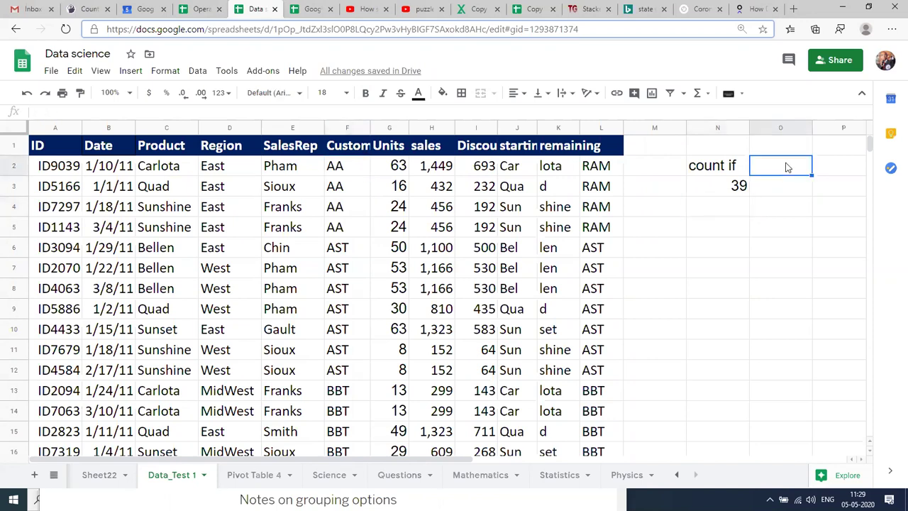
- Start a COUNTIF formula in cell O3 with the Customer column as the absolute range $F$1:$F$136
left_click(792, 195)
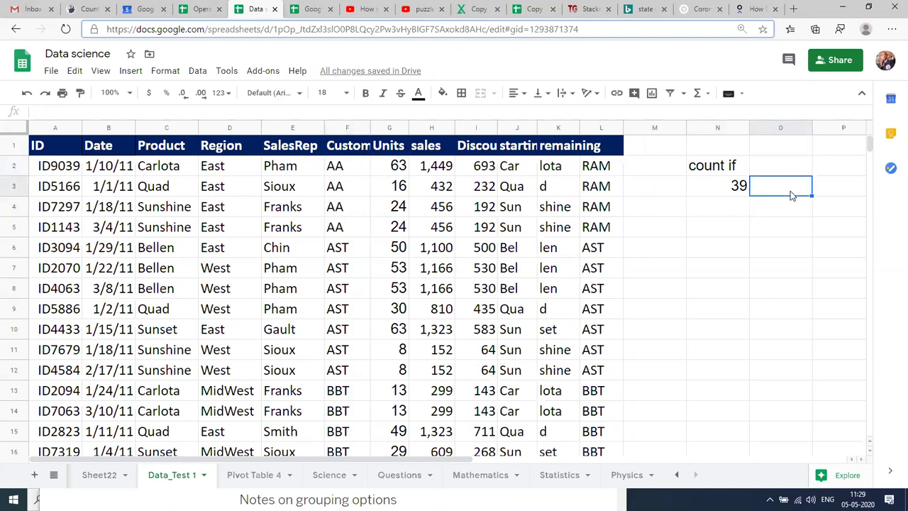
type("=")
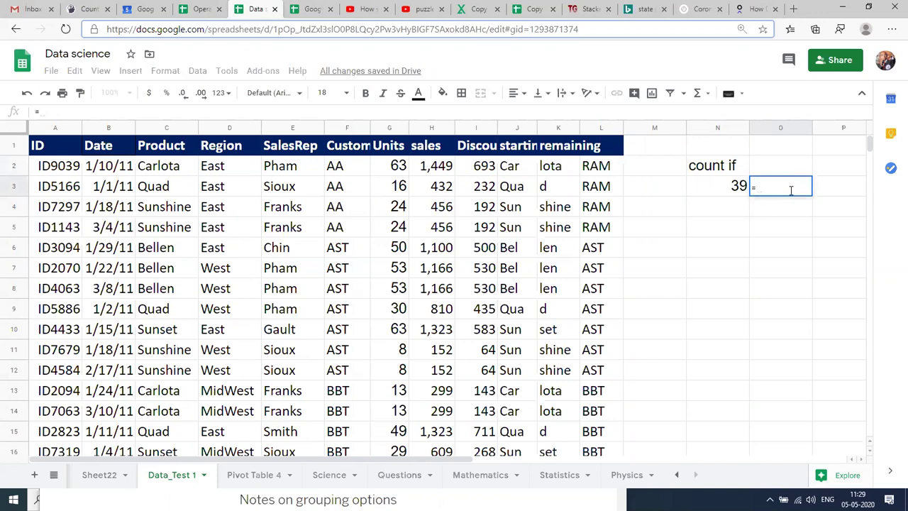
type("coun")
key("Down")
key("Down")
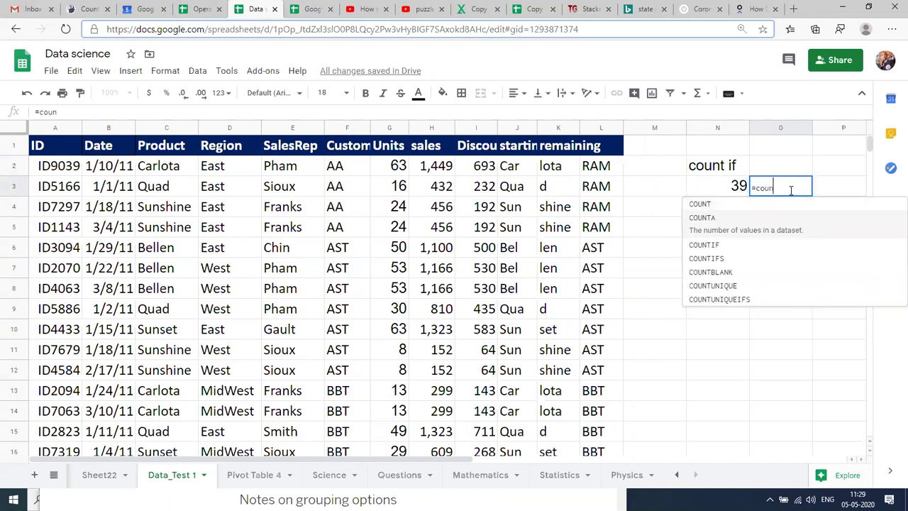
key("Tab")
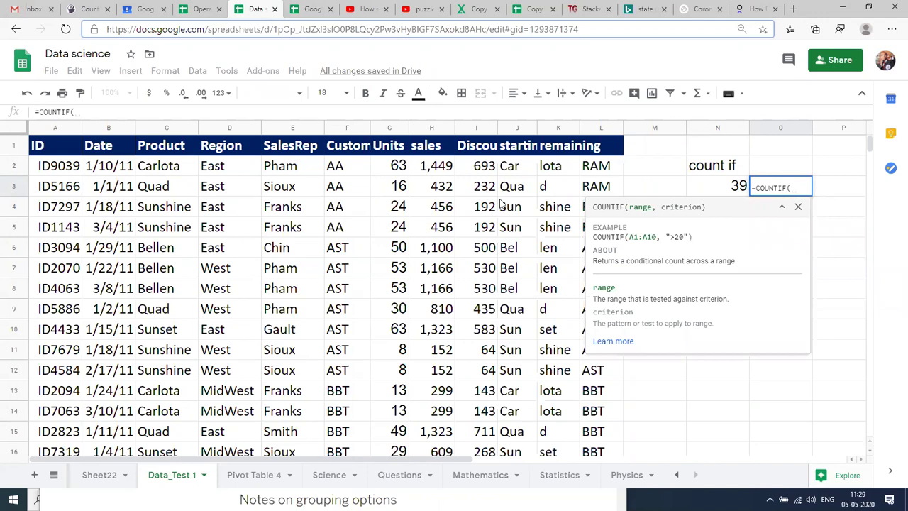
left_click(351, 145)
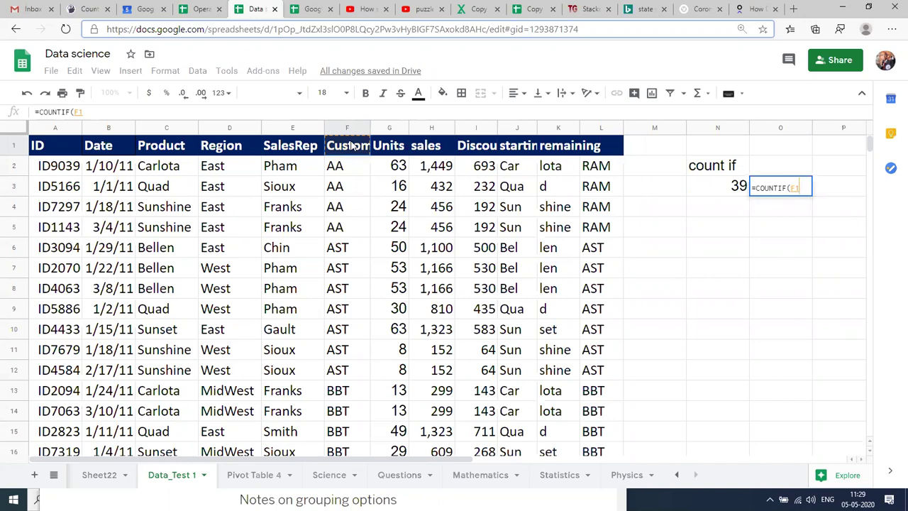
key("ctrl+shift+Down")
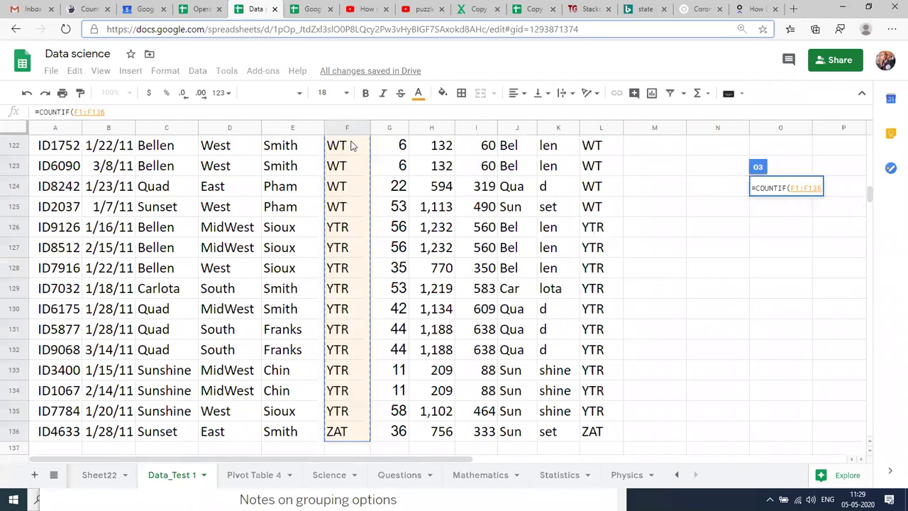
key("F4")
- Complete the COUNTIF formula in O3 with the criterion "AA"
type(",")
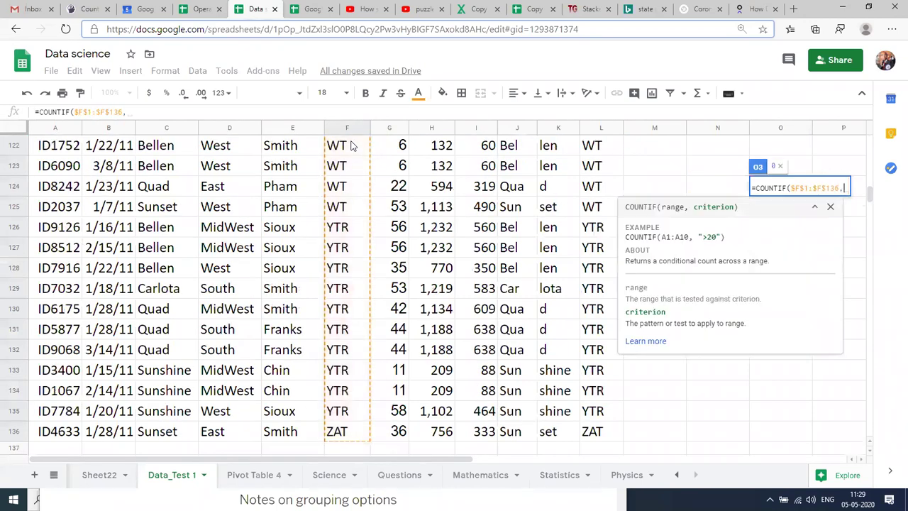
type("\"")
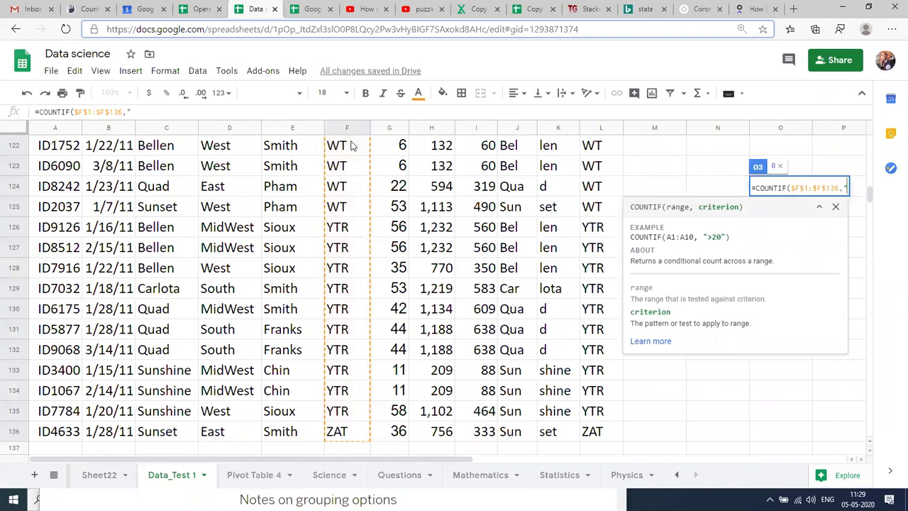
type("AA\"")
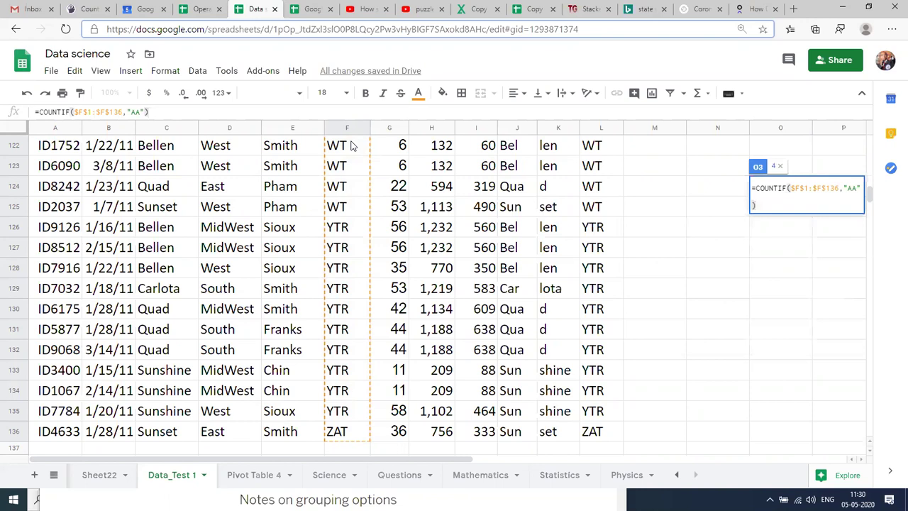
key("Return")
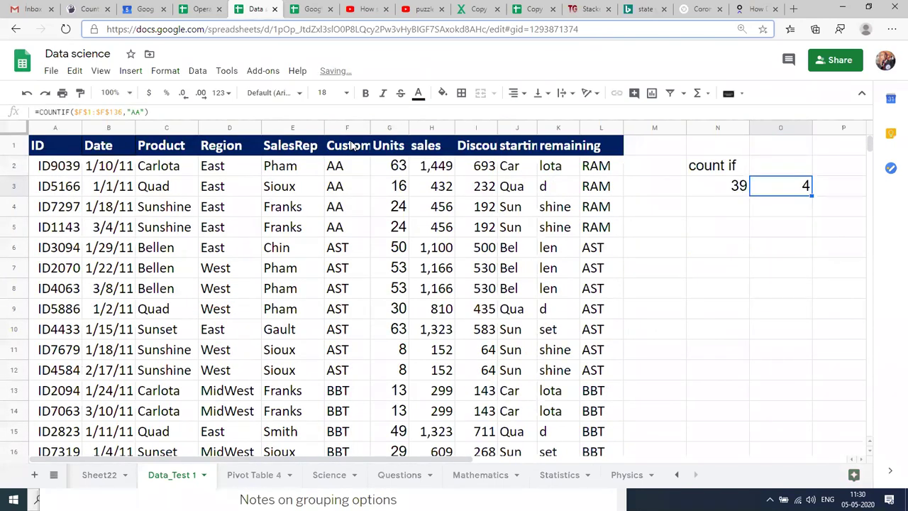
- Examine the Customer column's header and first entry in comparison with the COUNTIF result cells
key("Up")
key("Left")
key("Left")
key("Left")
key("Left")
key("Left")
key("Left")
key("Left")
key("Left")
key("Left")
key("Up")
key("Down")
key("Right")
key("Right")
key("Right")
key("Right")
key("Right")
key("Right")
key("Right")
key("Right")
key("Right")
key("Right")
key("Left")
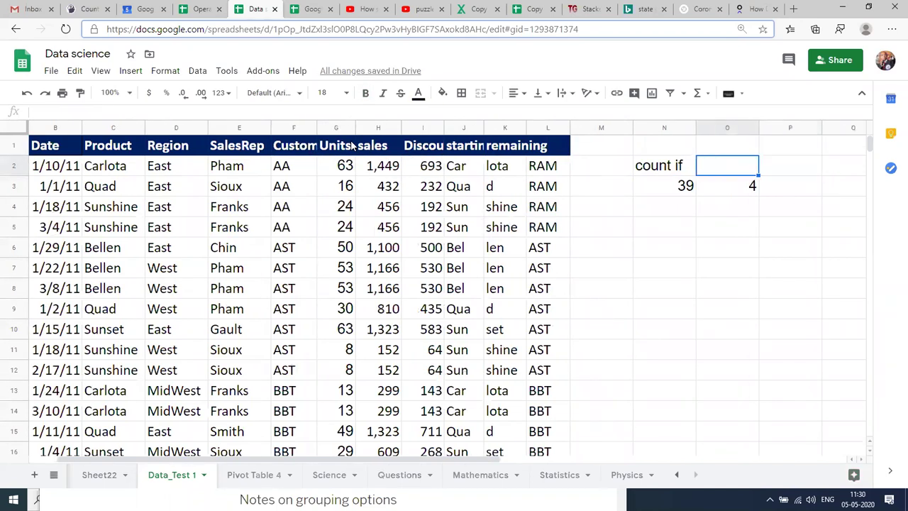
- Enter the label SUMIF in cell N4, below the region count
key("Left")
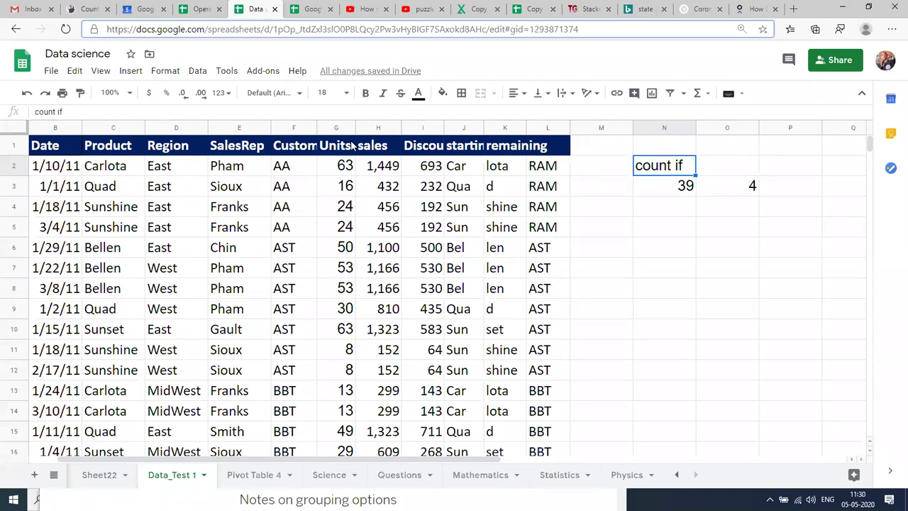
key("Down")
key("Down")
key("Down")
key("Up")
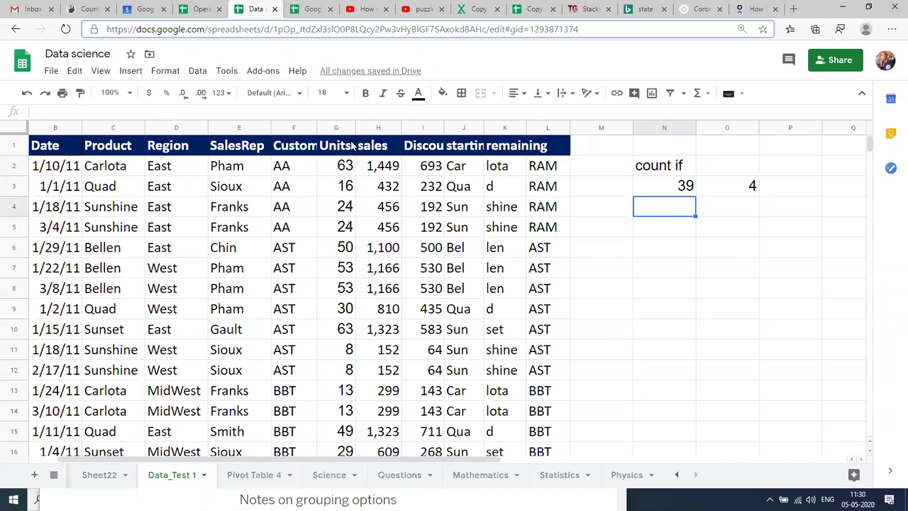
type("SUMIFS")
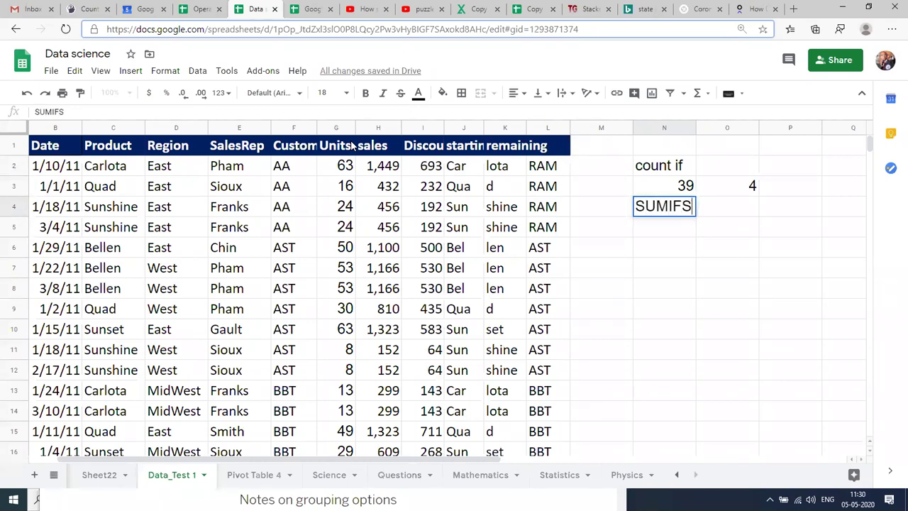
key("Return")
key("Up")
key("Return")
key("BackSpace")
key("Return")
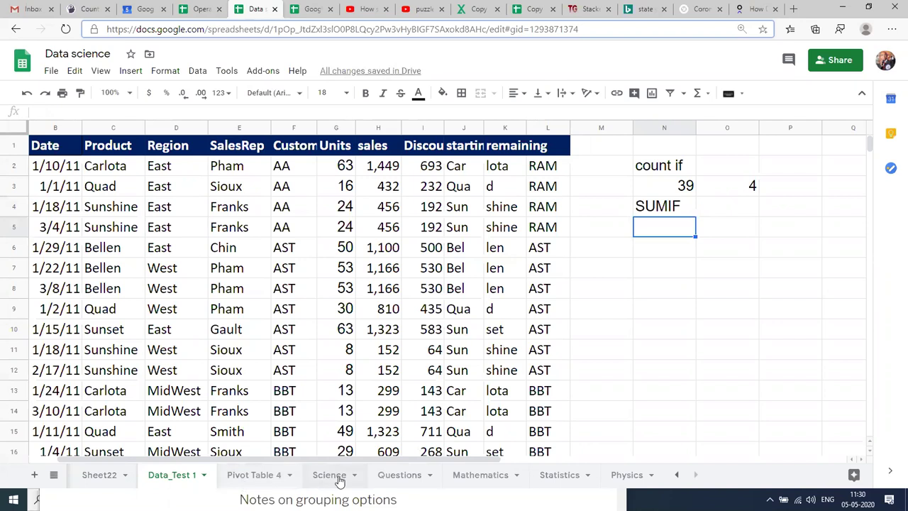
- Review the count per region and the grand total in the Pivot Table 4 sheet
left_click(255, 484)
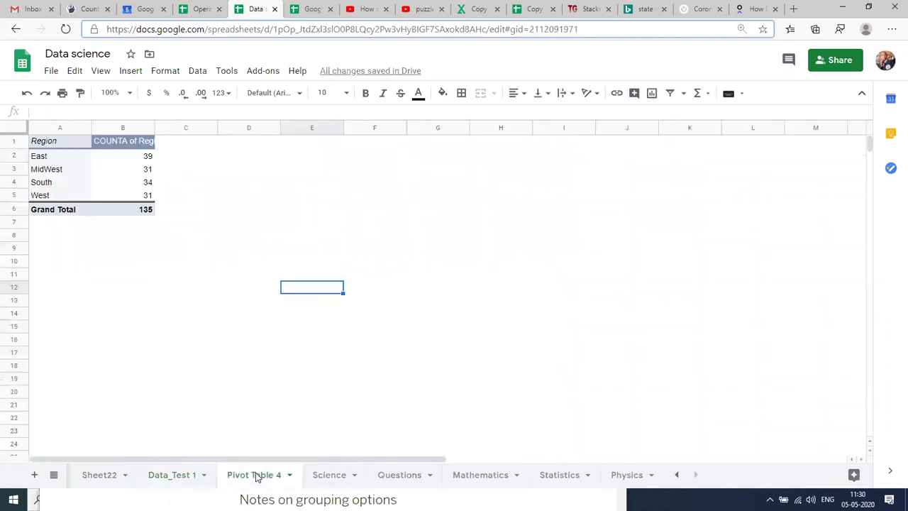
left_click(42, 169)
key("Up")
key("Up")
key("shift+Right")
key("shift+Right")
key("shift+Left")
key("shift+Down")
key("shift+Down")
key("shift+Down")
key("shift+Down")
key("shift+Down")
key("shift+Down")
key("shift+Up")
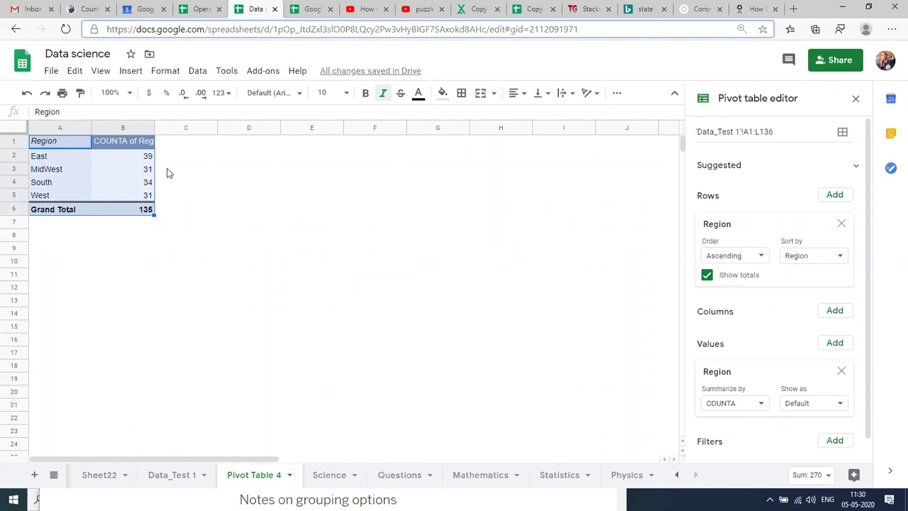
left_click(266, 150)
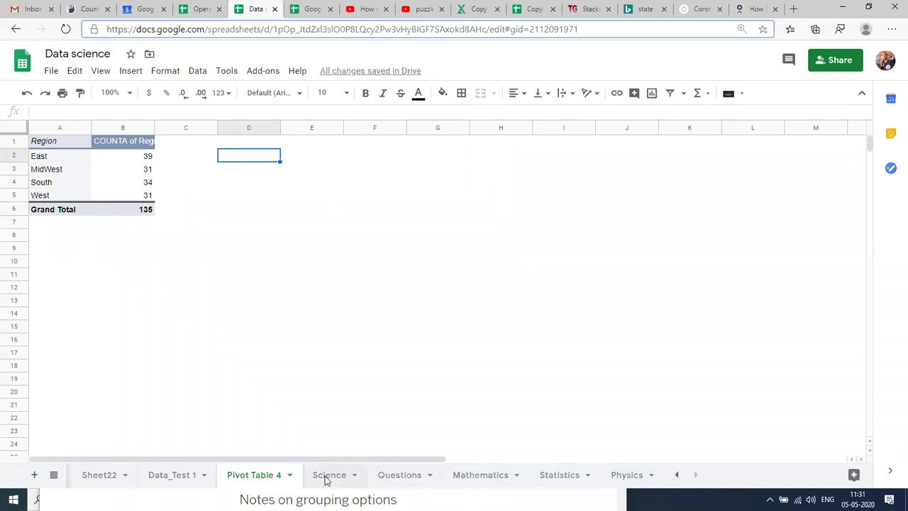
- In Data_Test 1, list the distinct regions from cell N7 down with a UNIQUE formula over D1:D136
left_click(152, 481)
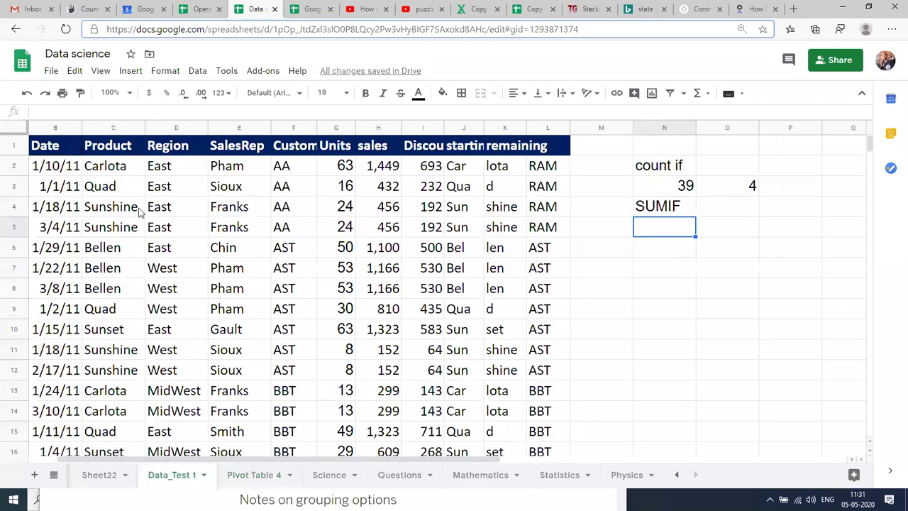
left_click(175, 127)
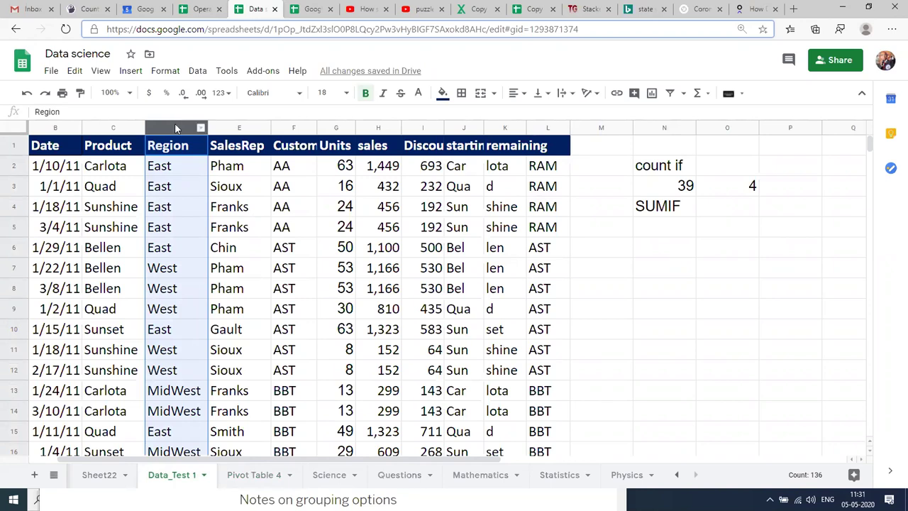
left_click(666, 267)
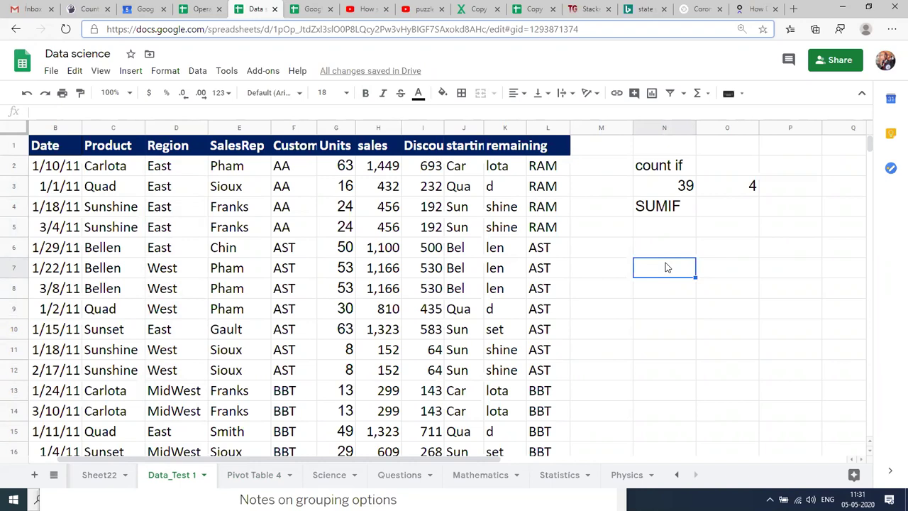
type("=UNI")
key("Tab")
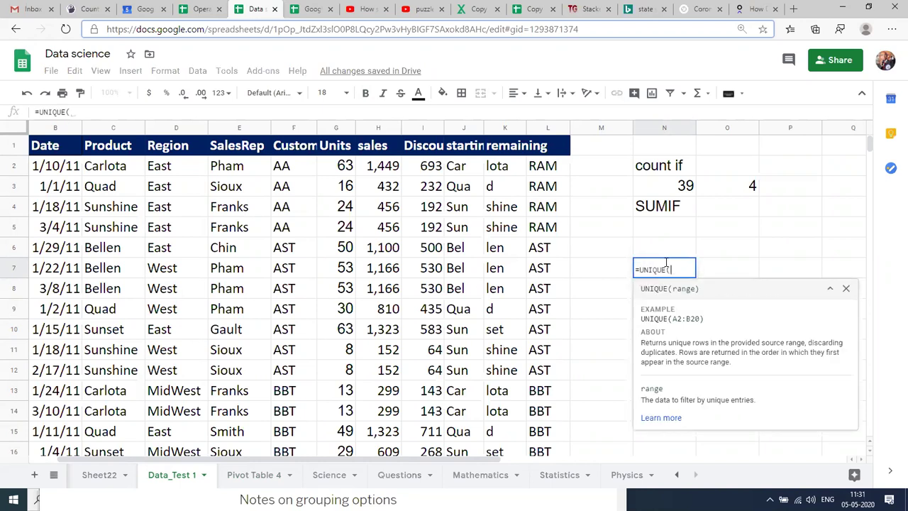
left_click(174, 145)
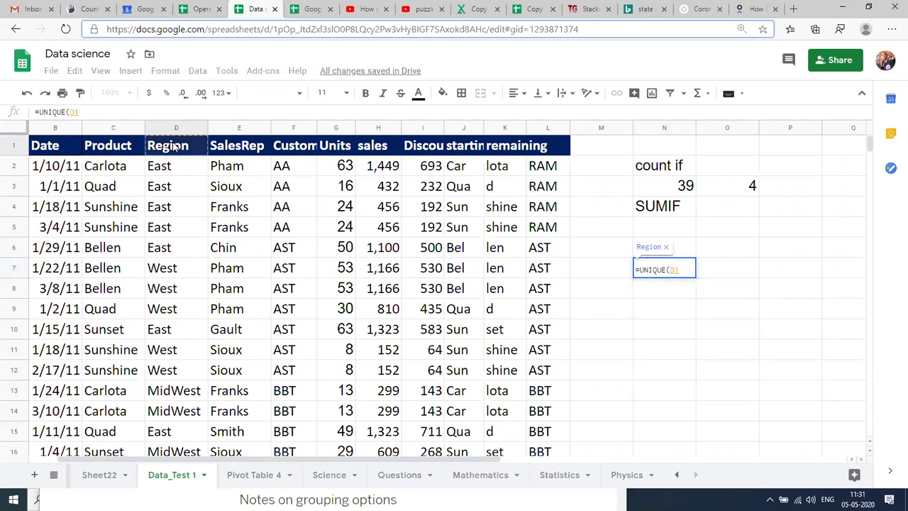
key("ctrl+shift+Down")
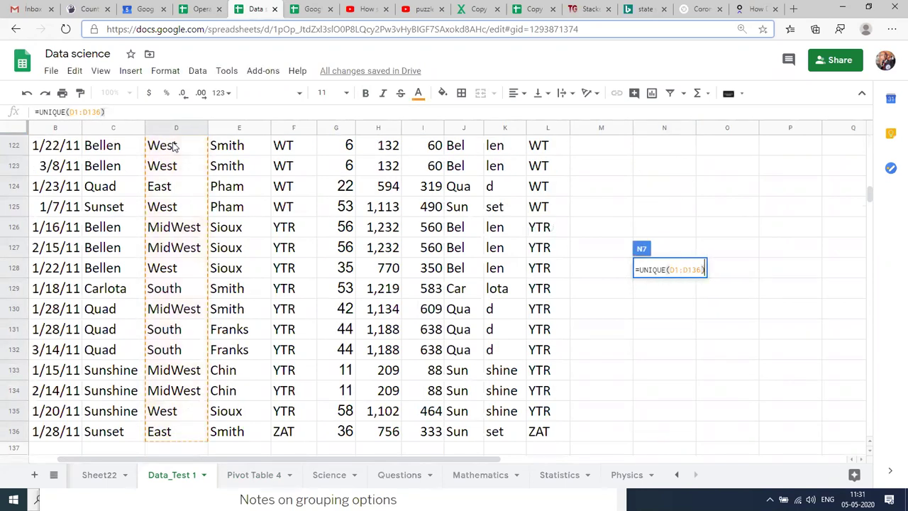
key("Return")
- Make the Region heading in N7 bold and go through the region names listed below it
key("Up")
key("Up")
key("Down")
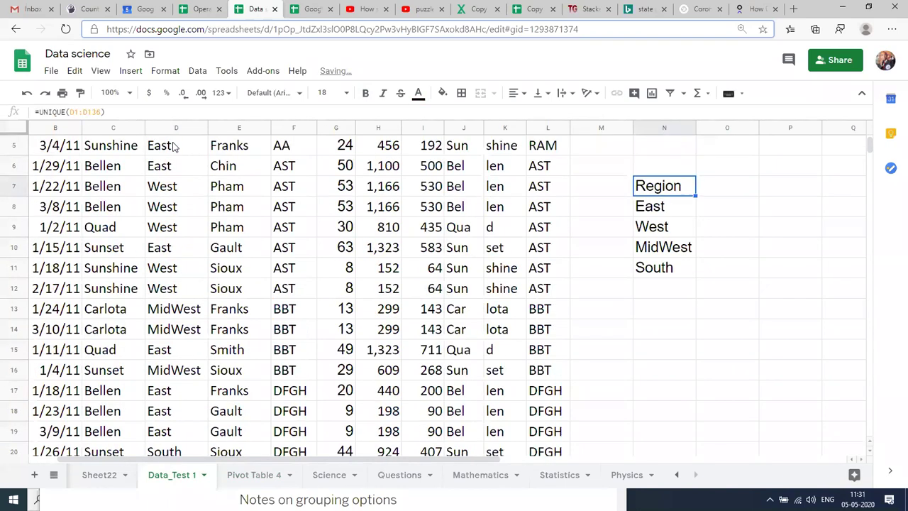
key("ctrl+b")
key("Down")
key("Up")
key("Down")
key("Down")
key("Down")
key("Down")
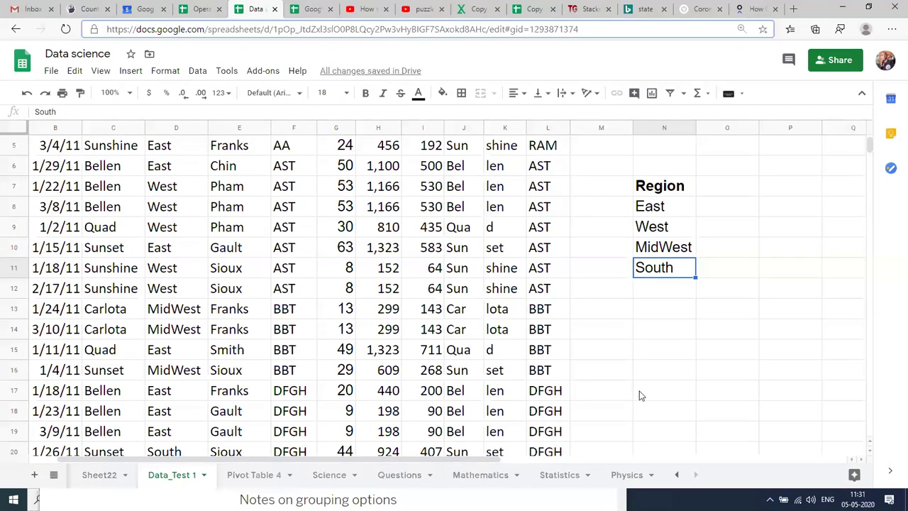
- In Pivot Table 4, drill into the East count to create a detail sheet of its records and dismiss the notification
left_click(255, 475)
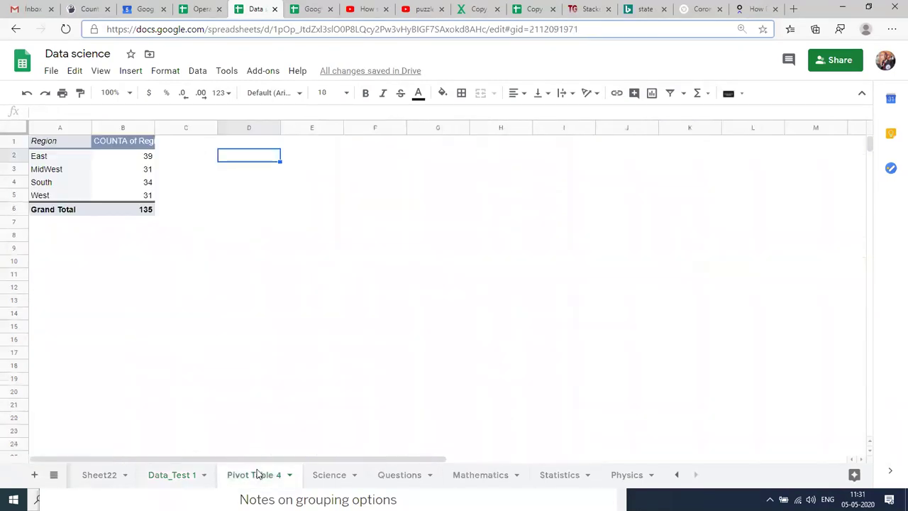
left_click(55, 125)
left_click(124, 129)
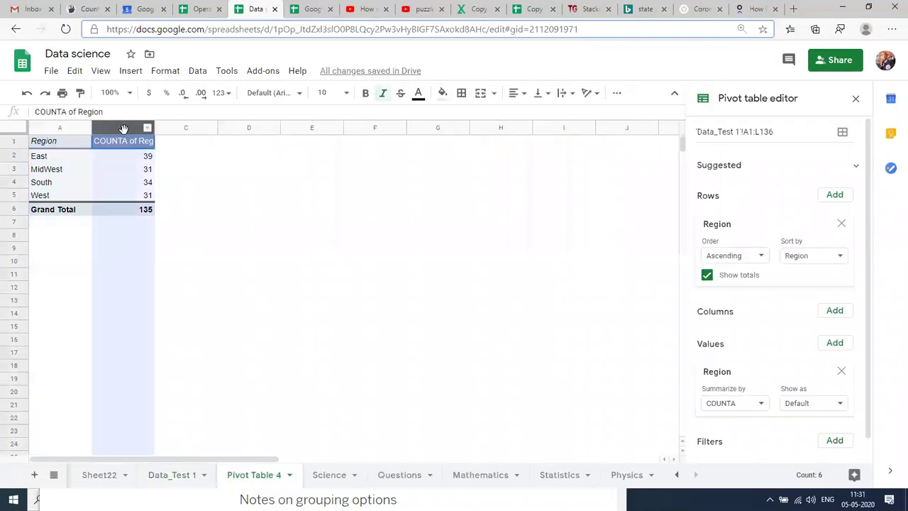
left_click(139, 161)
double_click(140, 162)
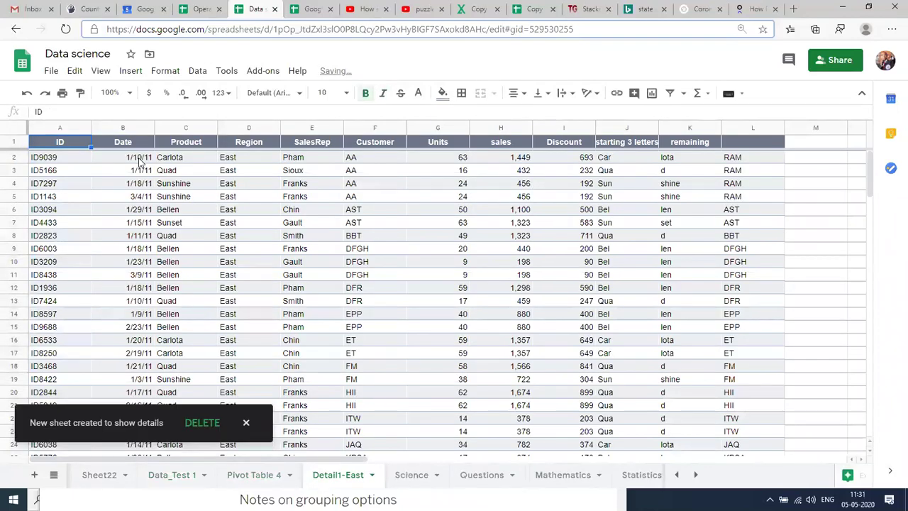
left_click(249, 421)
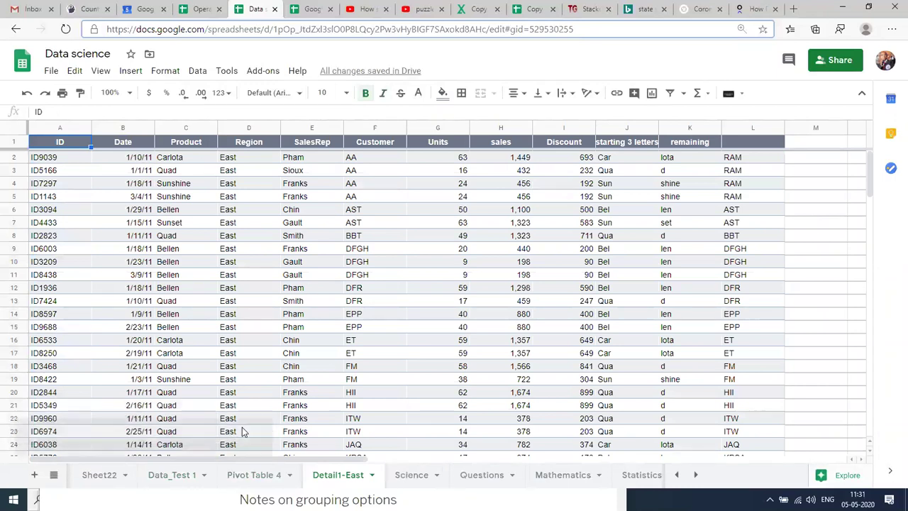
- In cell O8 of Data_Test 1, begin a COUNTIF formula over the Region column with the absolute range $D$1:$D$136
left_click(164, 475)
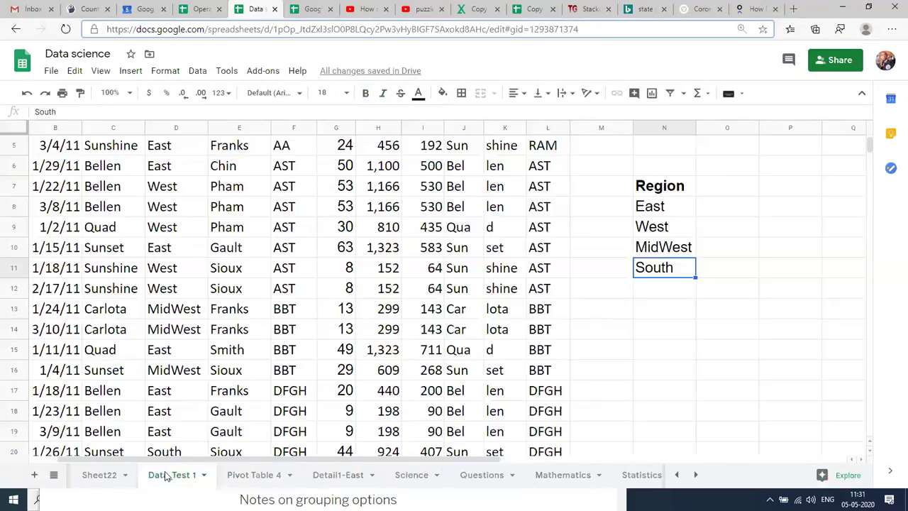
left_click(727, 216)
type("=COUNT")
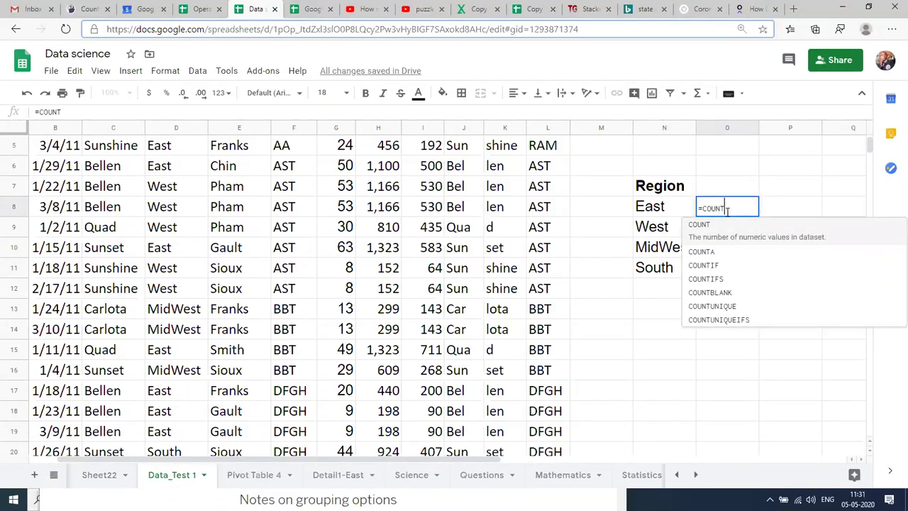
type("IF(")
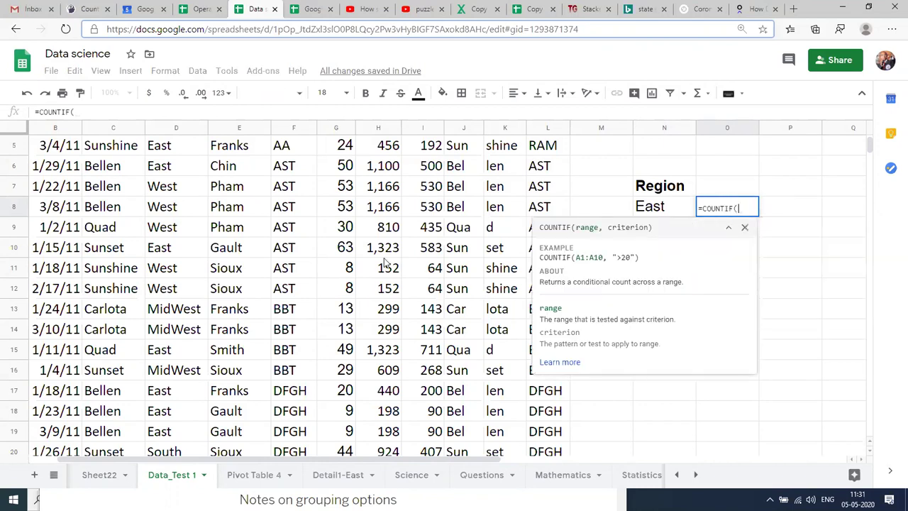
left_click(312, 287)
key("ctrl+Up")
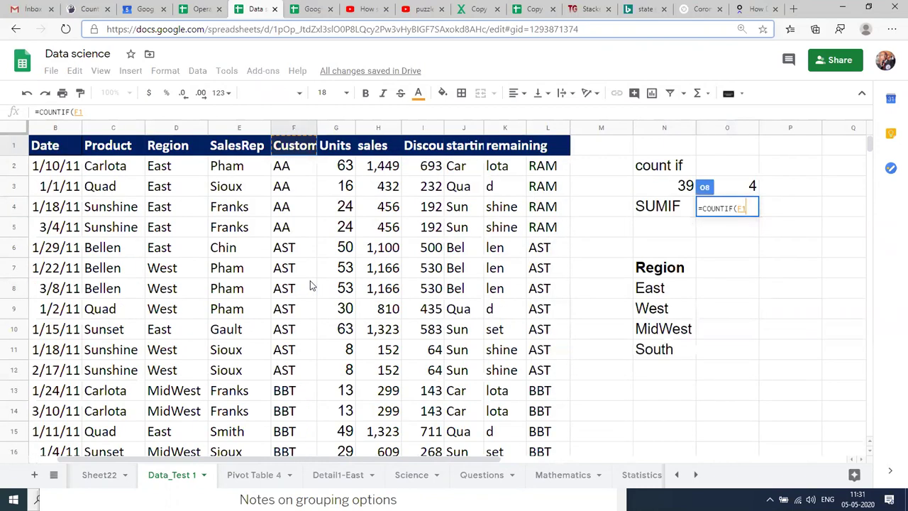
key("Left")
key("Left")
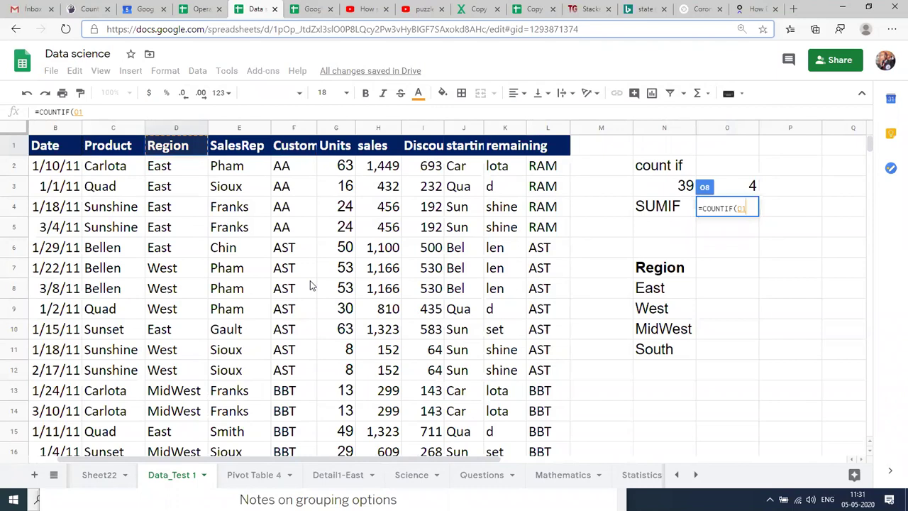
key("ctrl+shift+Down")
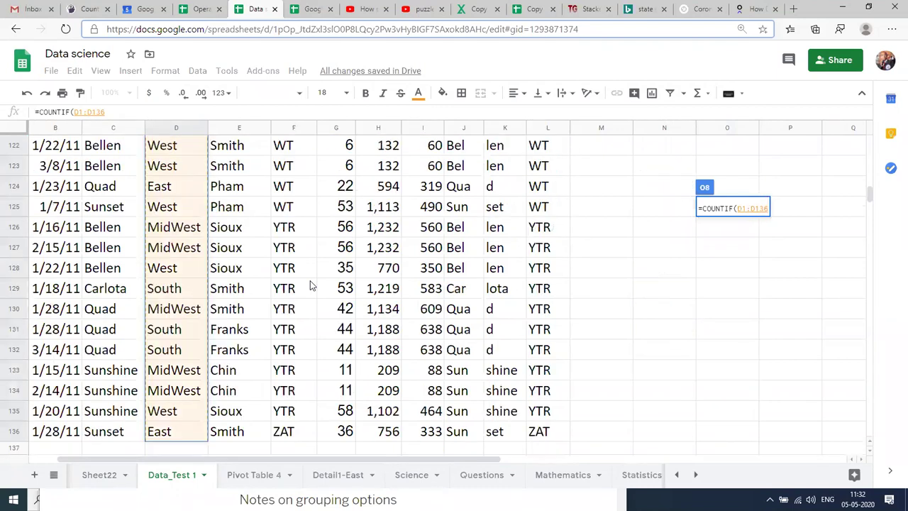
key("F4")
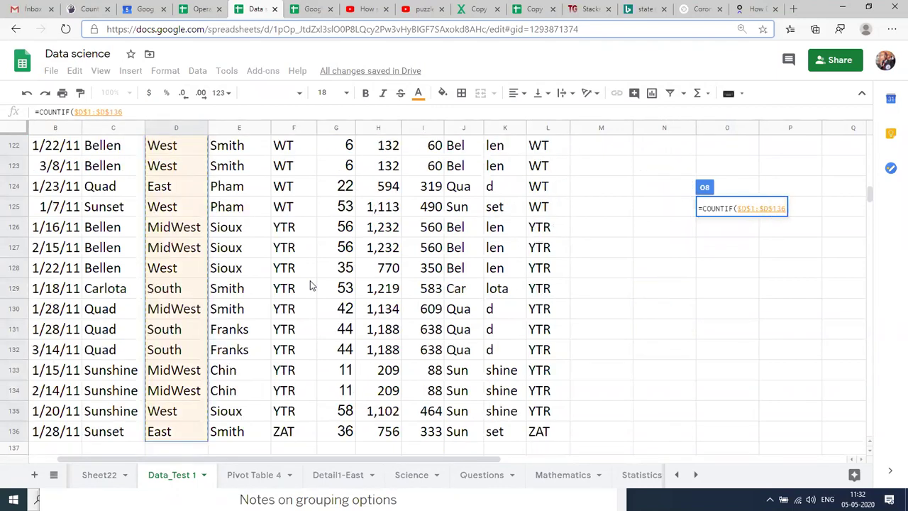
type(",")
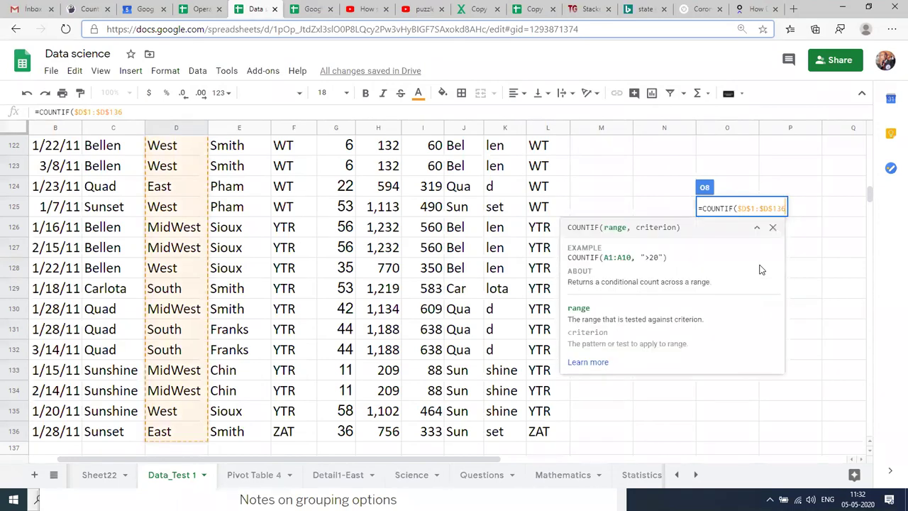
- Complete the COUNTIF formula in O8 with the East cell N8 as its criterion
left_click_drag(868, 196, 869, 142)
left_click(754, 173)
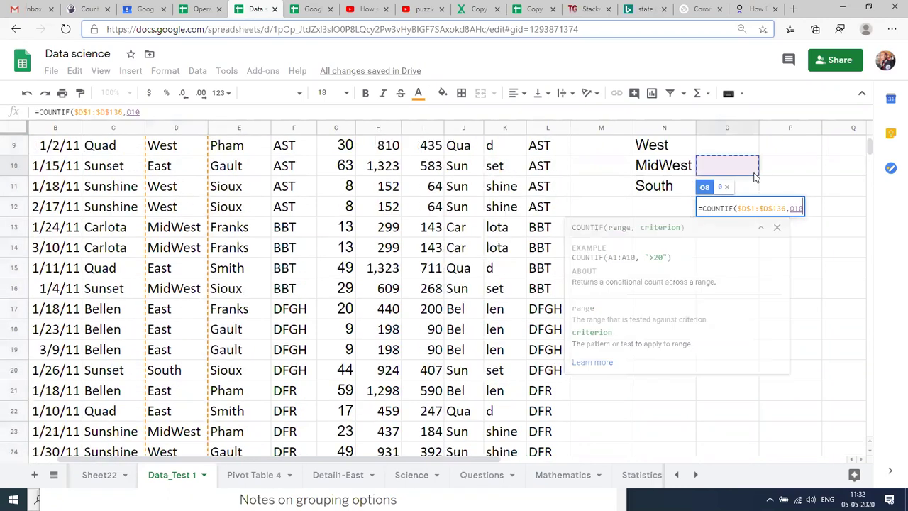
key("Up")
key("Up")
key("Left")
key("Up")
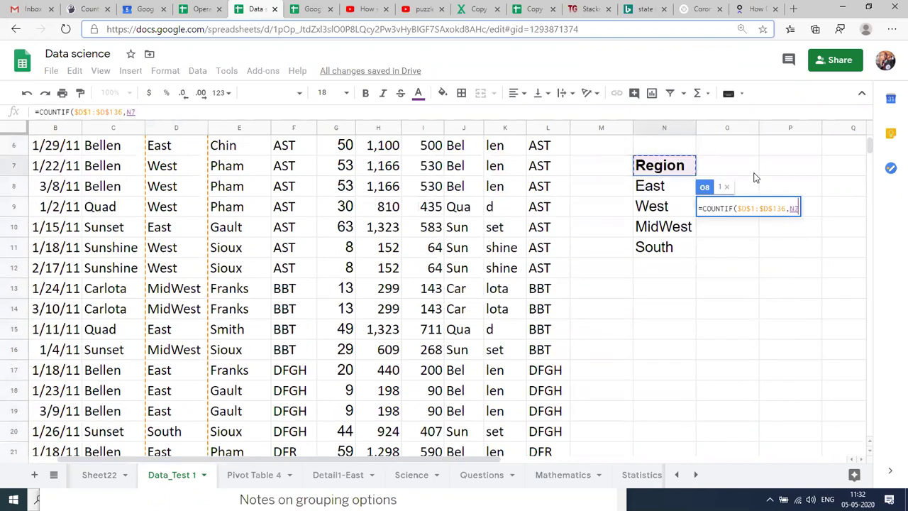
key("Down")
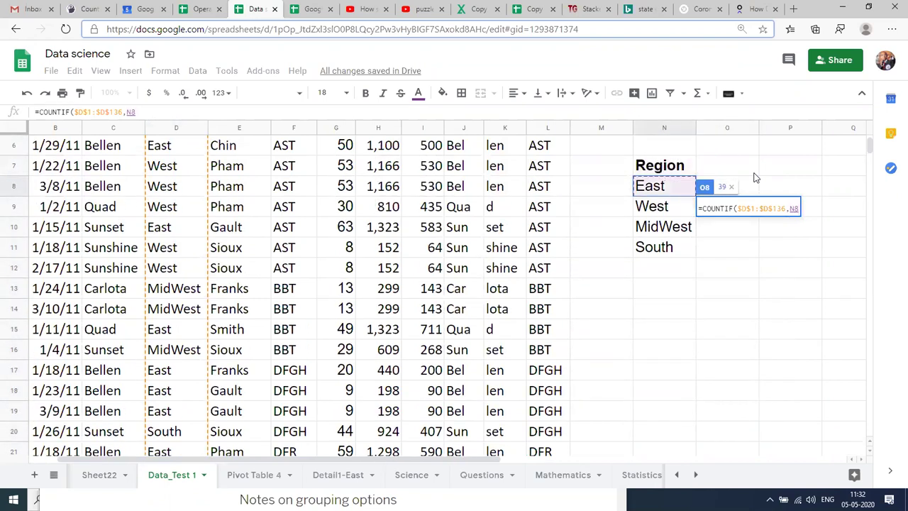
type(")")
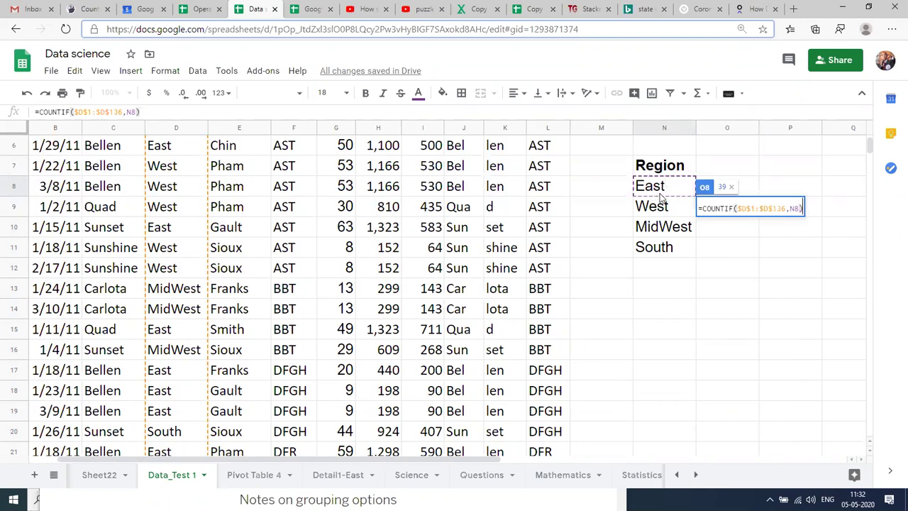
key("Return")
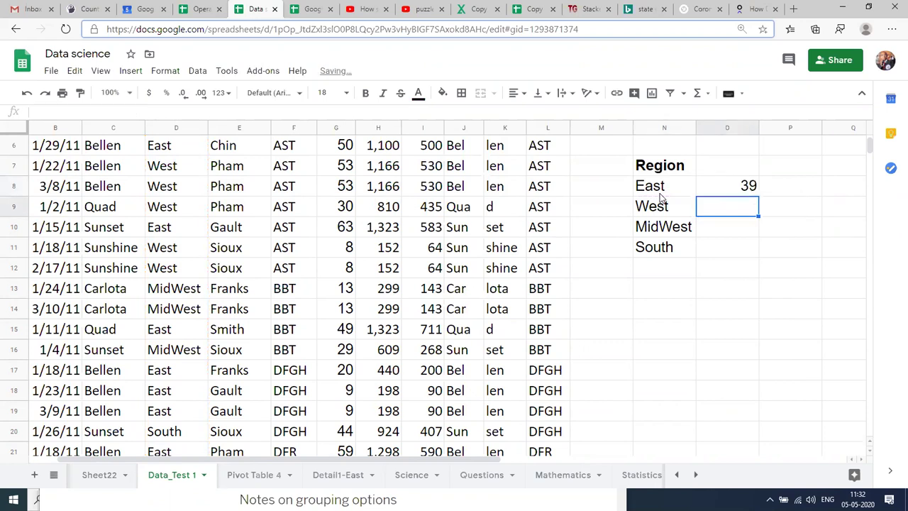
- Fill the COUNTIF formula from O8 down to O11 for West, MidWest and South
key("Up")
key("shift+Down")
key("shift+Down")
key("shift+Down")
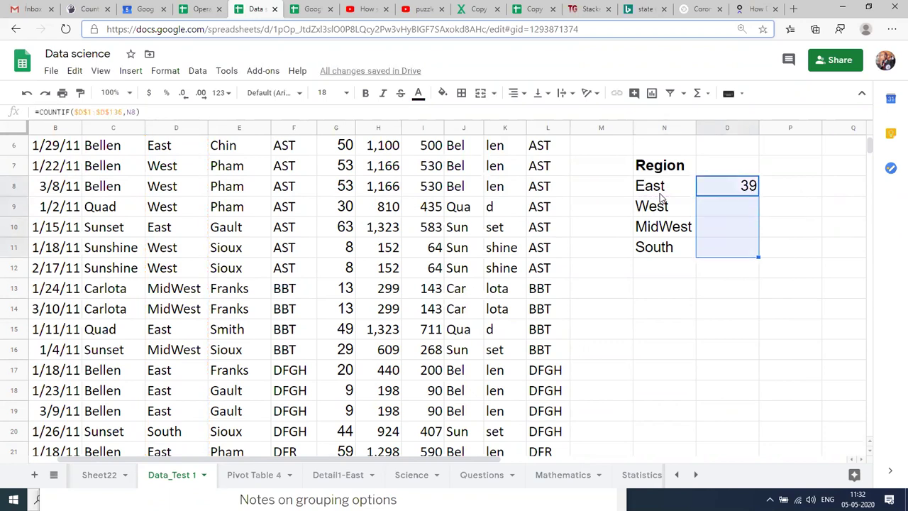
key("ctrl+d")
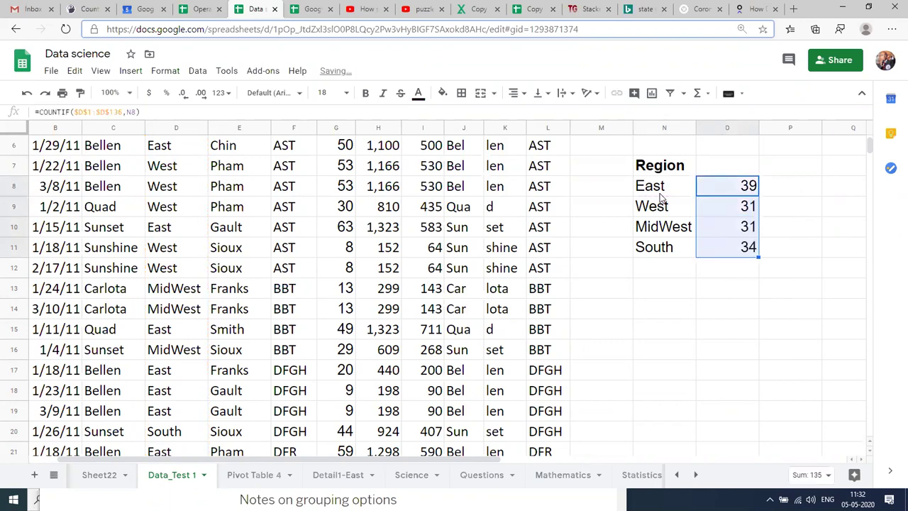
- Head the counts in O7 with a bold "Count of region" and widen column O to fit the heading
left_click(718, 166)
type("C")
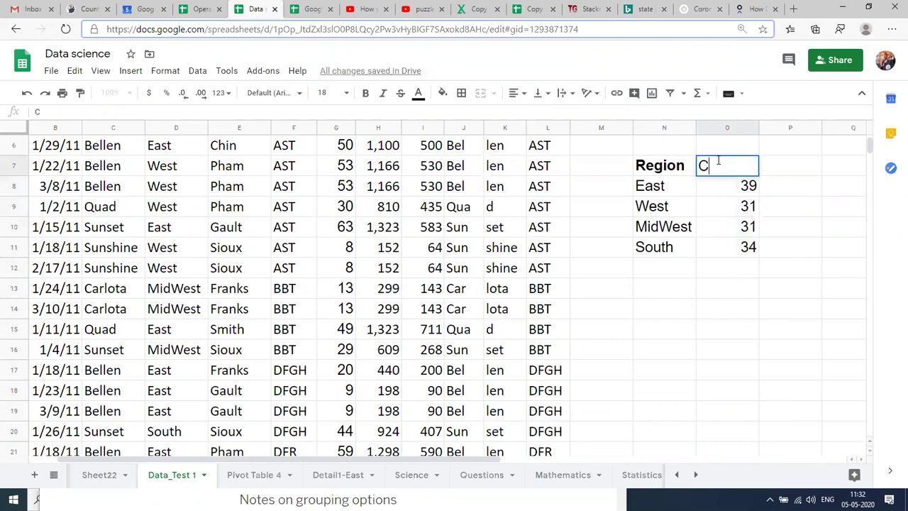
type("ount of region")
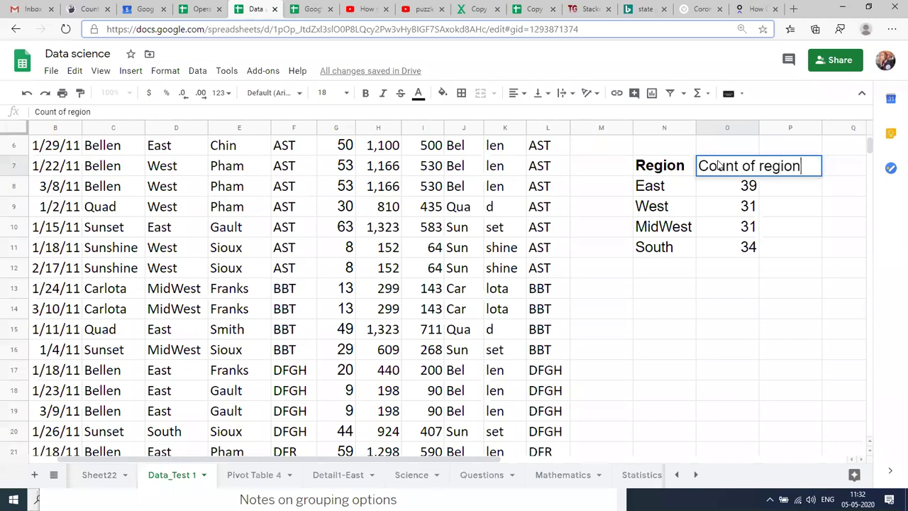
key("Return")
left_click(719, 165)
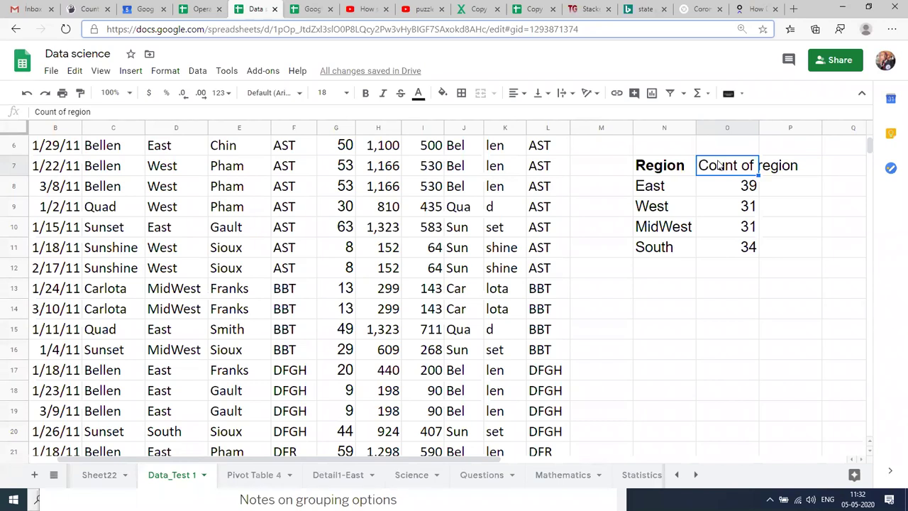
key("ctrl+b")
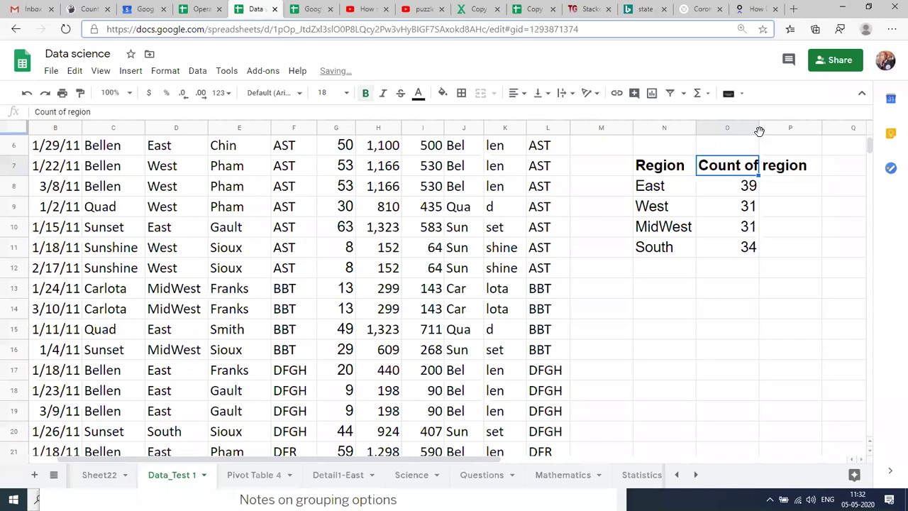
left_click_drag(759, 126, 807, 131)
left_click(745, 190)
key("Up")
key("Up")
key("Up")
key("Up")
key("Up")
key("Up")
key("Up")
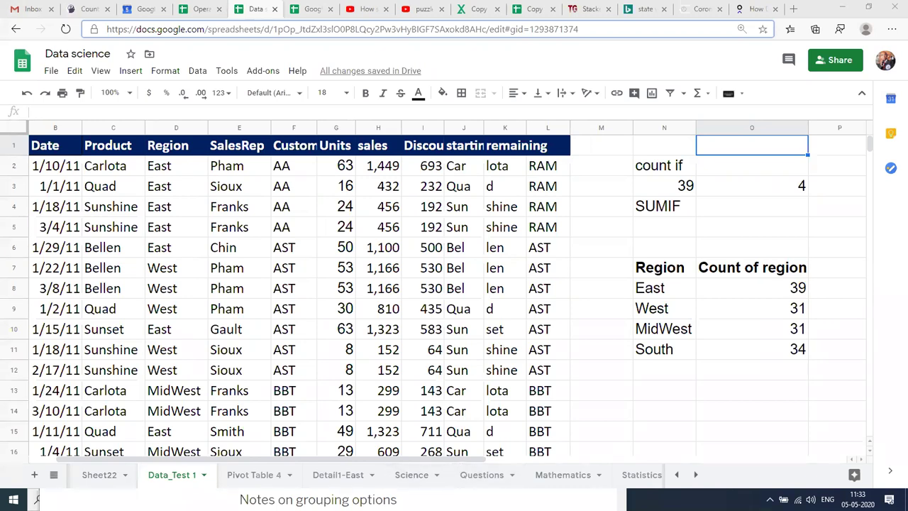
- In the Questions sheet, widen column C so more of the question in A1 about multiple conditional formatting conditions can be read
left_click(482, 475)
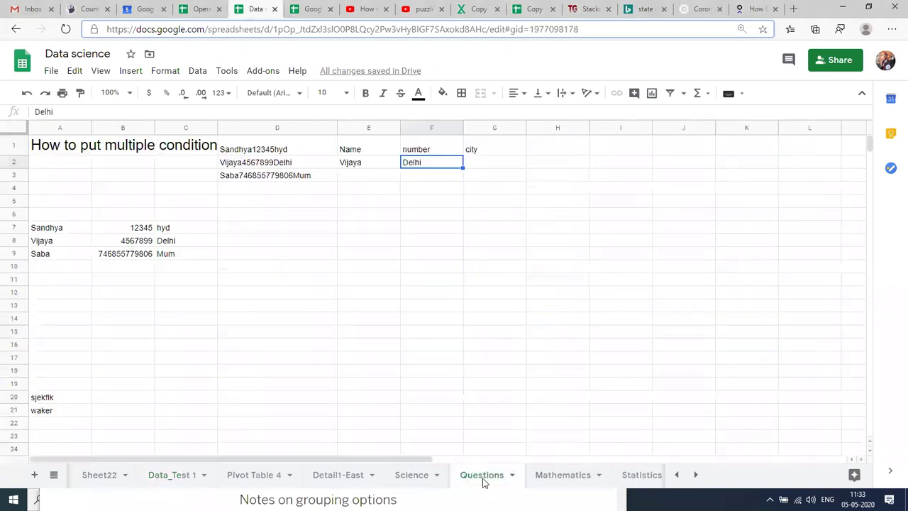
left_click(78, 149)
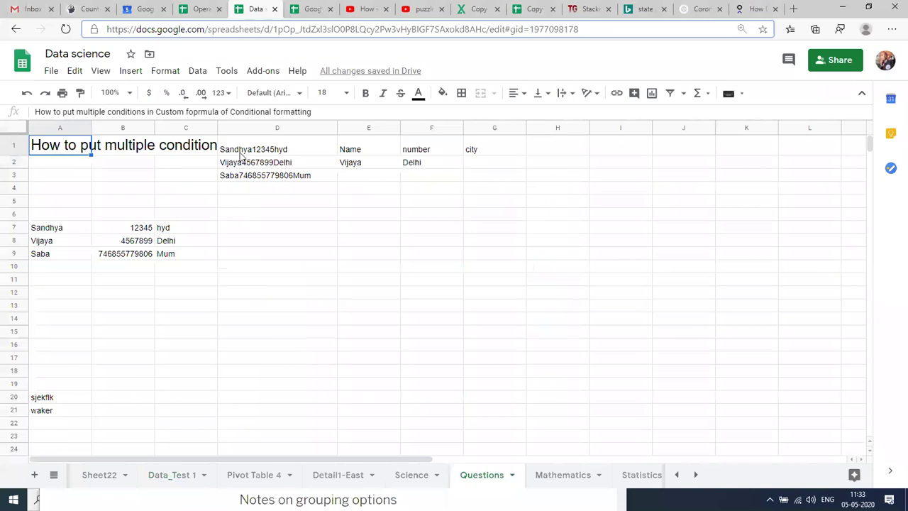
left_click(277, 141)
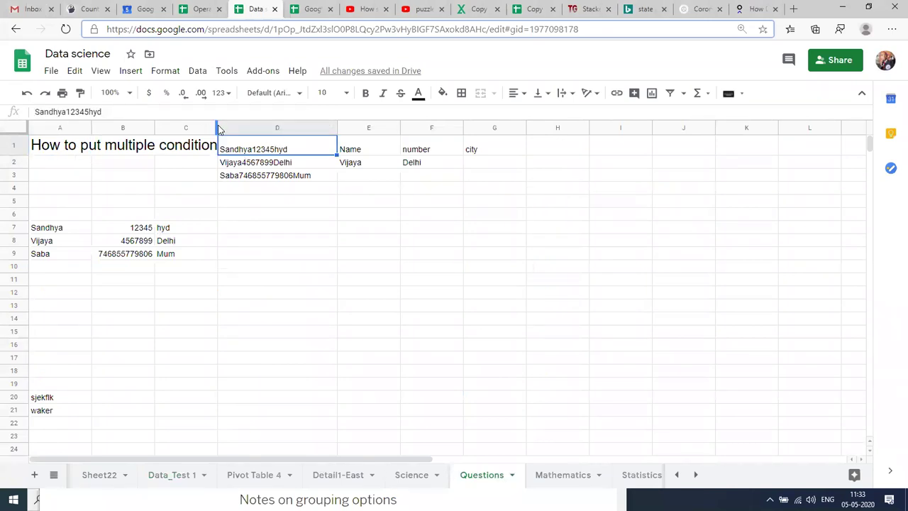
left_click_drag(216, 128, 450, 150)
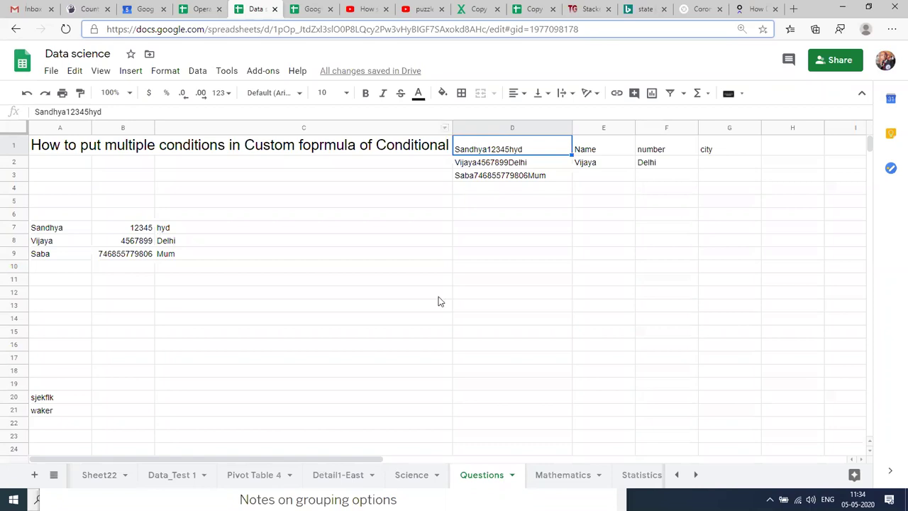
- Look at the Science and Pivot Table 4 sheets, then return to Data_Test 1
left_click(415, 486)
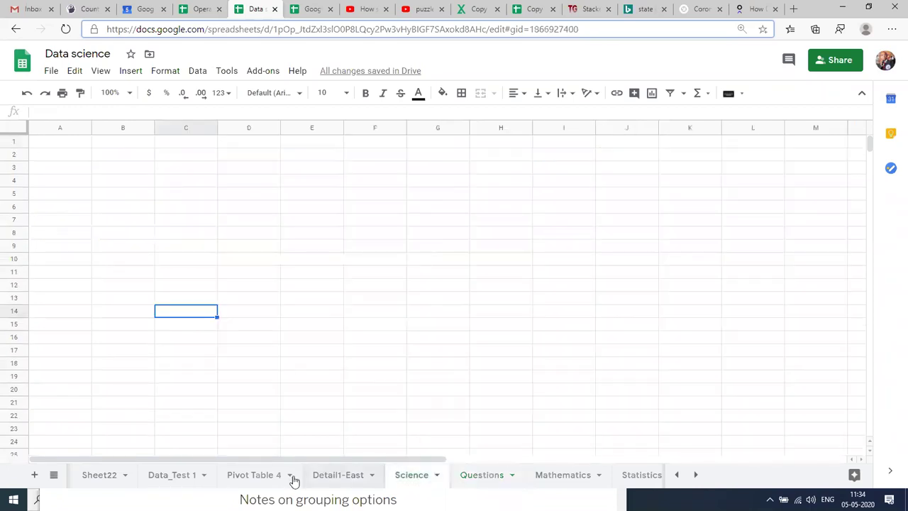
left_click(260, 477)
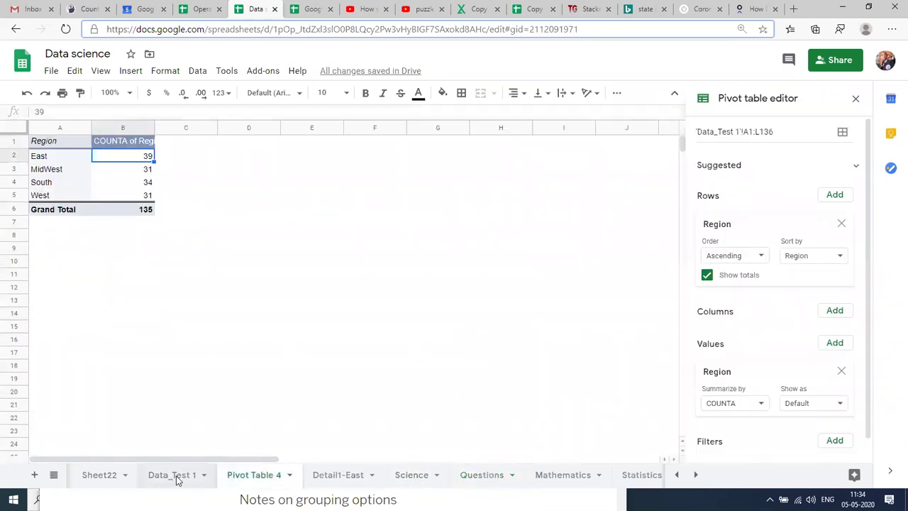
left_click(174, 475)
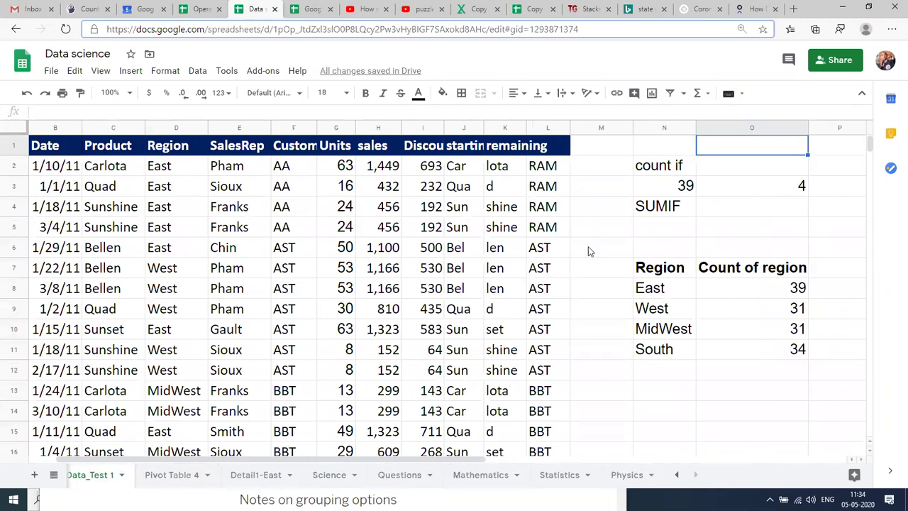
- Look across the Data_Test 1 records and examine the Region and sales columns
left_click(785, 207)
scroll(785, 213, "right", 5)
key("Up")
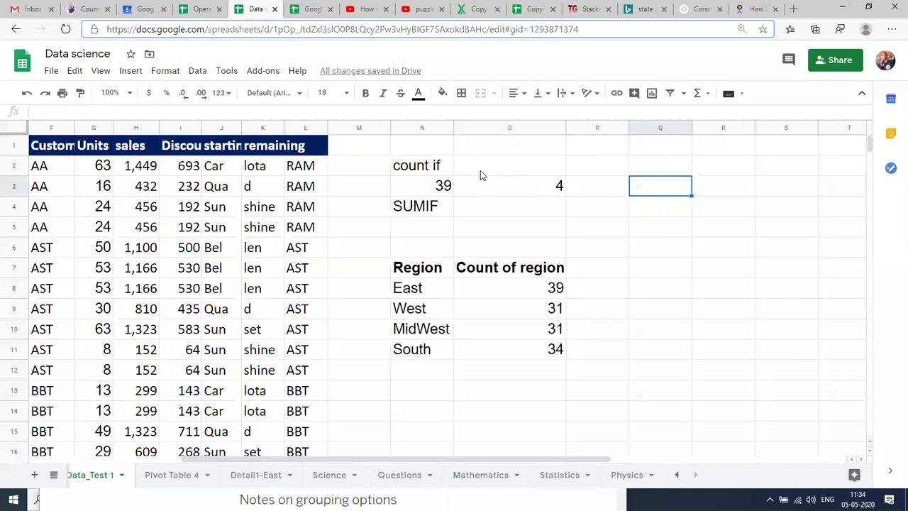
left_click(207, 185)
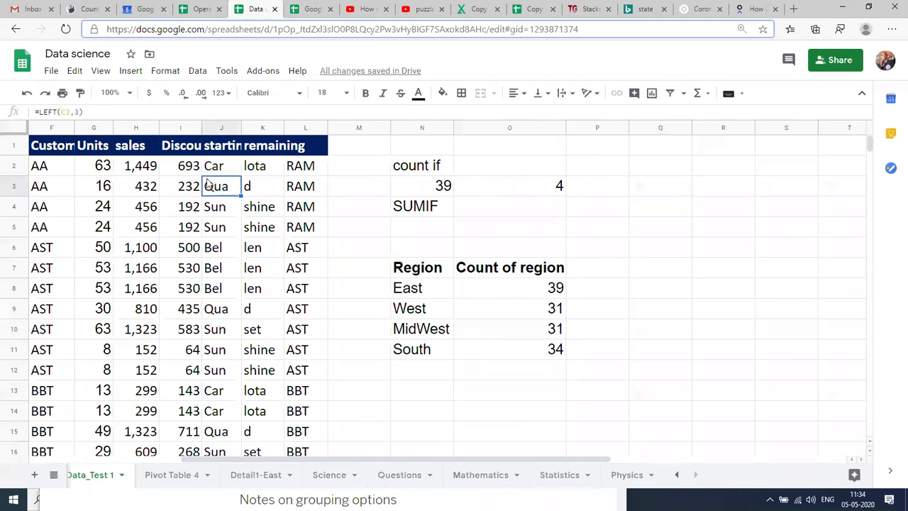
key("Left")
key("Left")
key("Left")
key("Left")
key("Left")
key("Left")
key("Left")
key("Left")
key("Left")
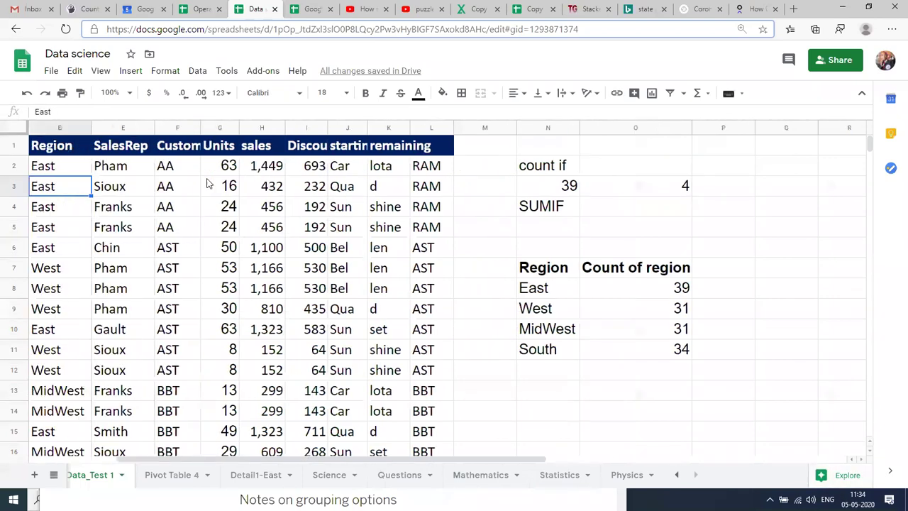
key("Right")
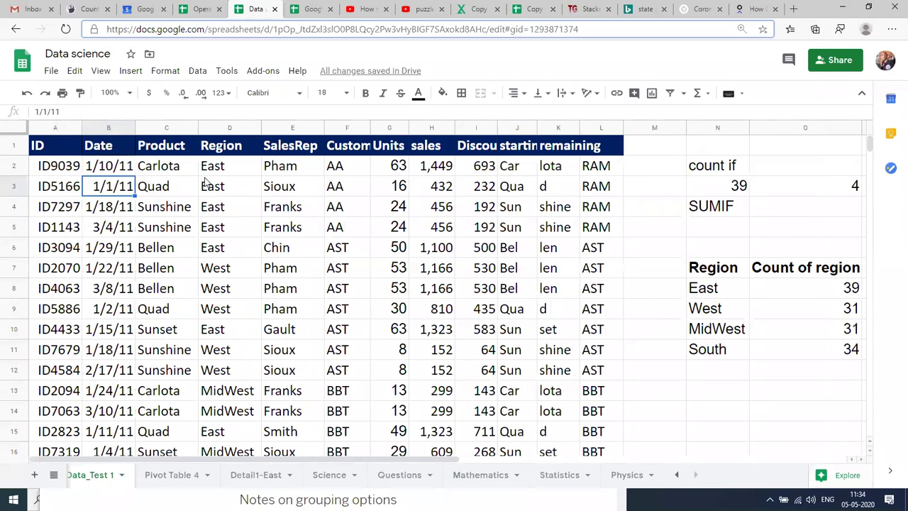
left_click(218, 127)
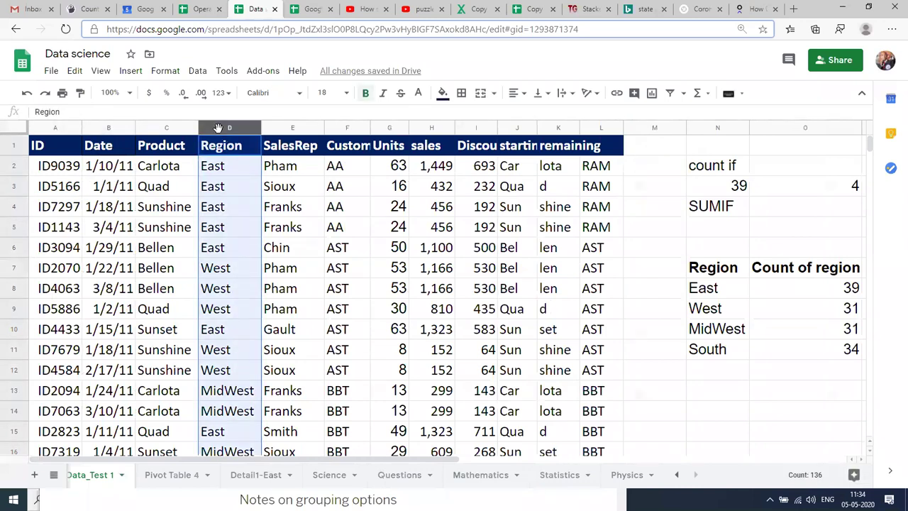
left_click(431, 125)
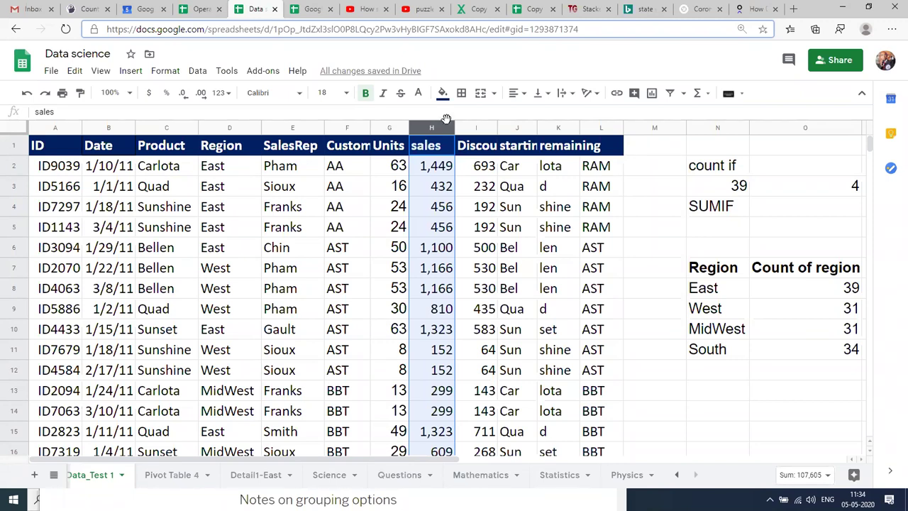
- Select the empty cell R8 in the free area beside the region counts
left_click(576, 242)
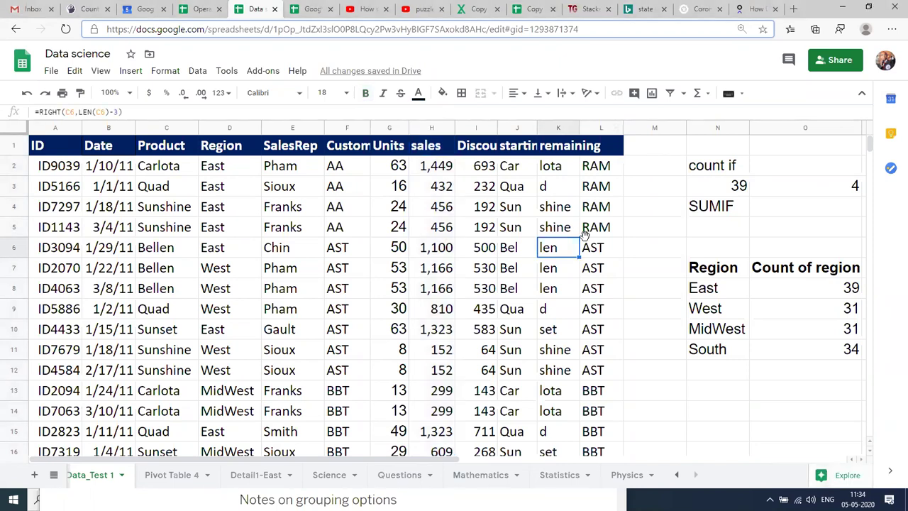
left_click(552, 288)
key("Right")
key("Right")
key("Right")
key("Right")
key("Right")
key("Right")
key("Right")
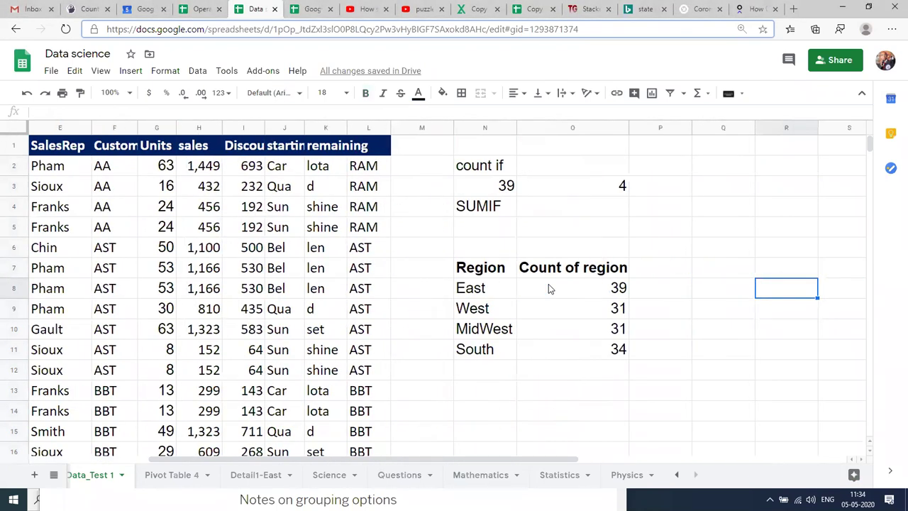
- Look back across the Data_Test 1 table from the region counts to the ID column
key("Left")
key("Left")
key("Left")
key("Left")
key("Left")
key("Left")
key("Left")
key("Left")
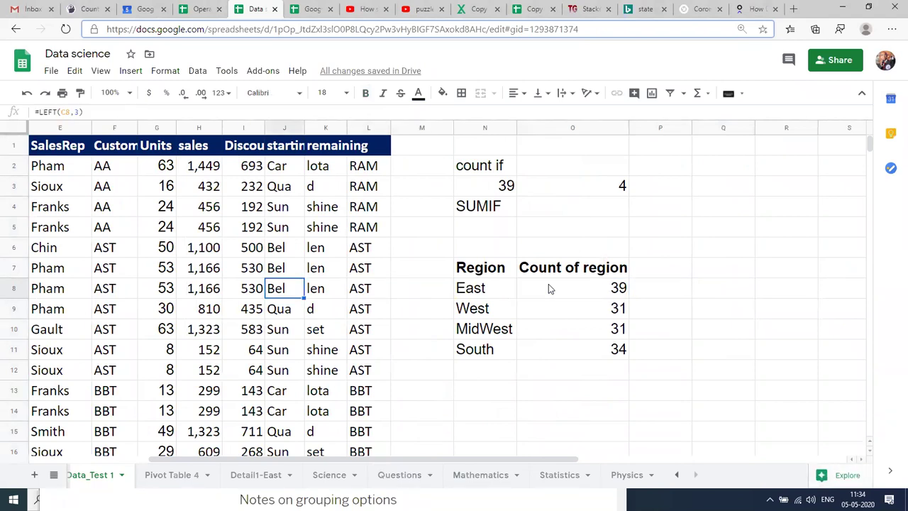
key("ctrl+Left")
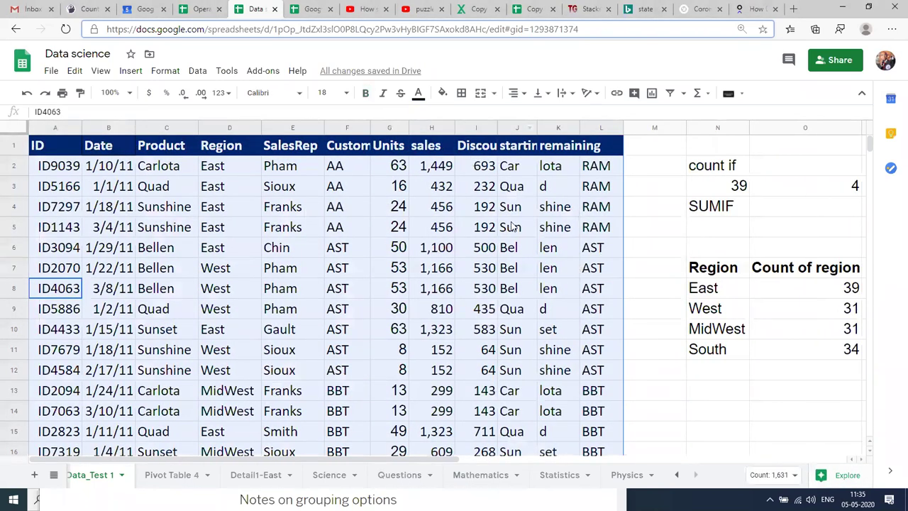
left_click(512, 227)
key("Right")
key("Right")
key("Right")
key("Right")
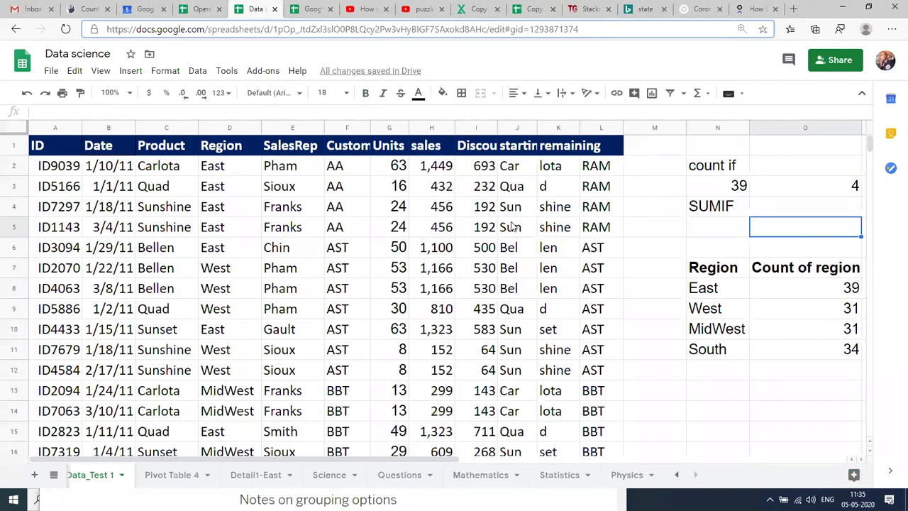
- Enter the heading SUMIF in cell Q7, beside the region count table
key("Right")
key("Right")
key("Right")
key("Down")
key("Down")
key("Left")
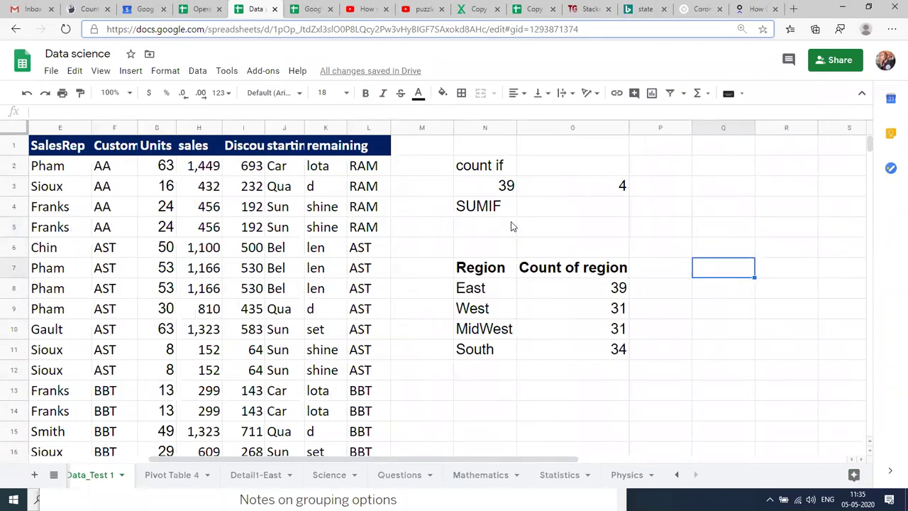
type("SU")
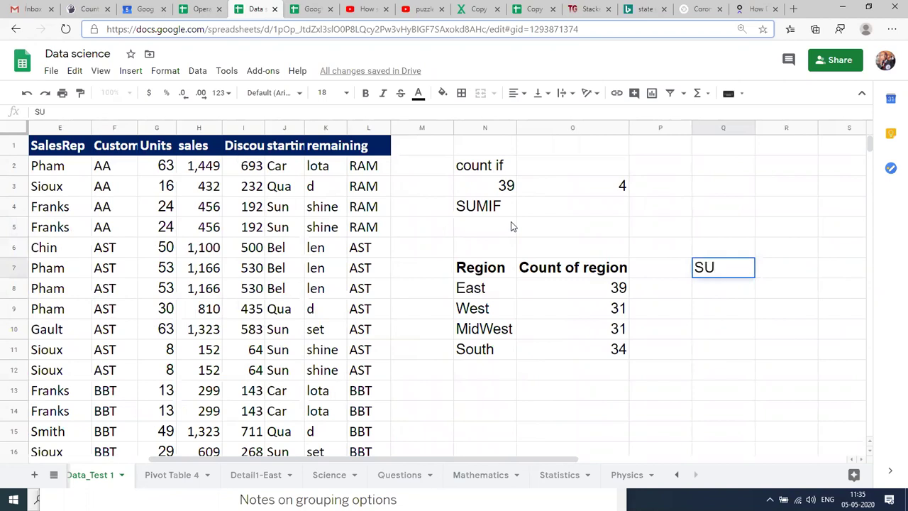
type("MIFS")
key("Return")
key("Up")
key("F2")
key("BackSpace")
key("Return")
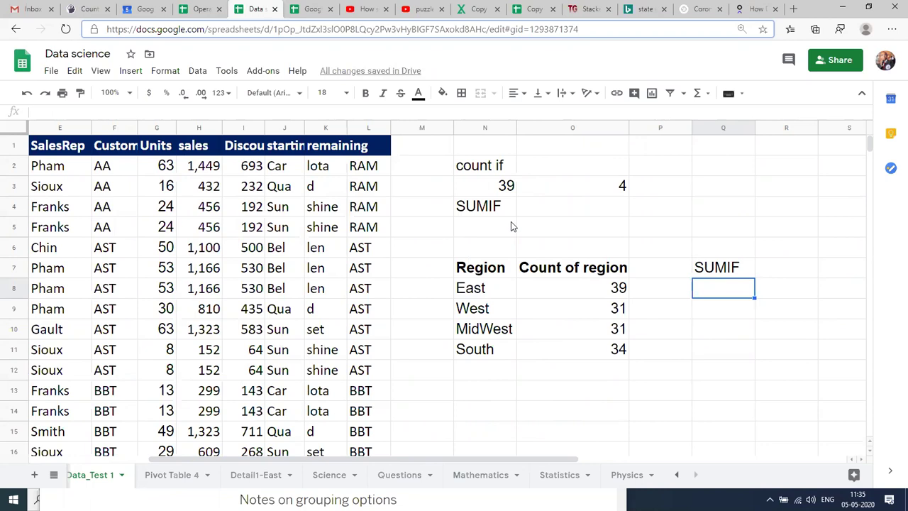
- Examine the COUNTIF formula behind the East count in O8 without changing it
key("Left")
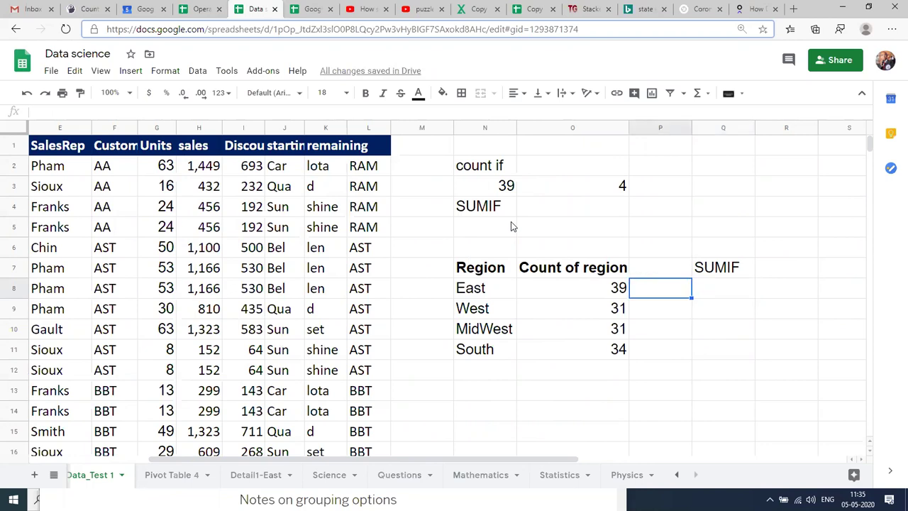
key("Left")
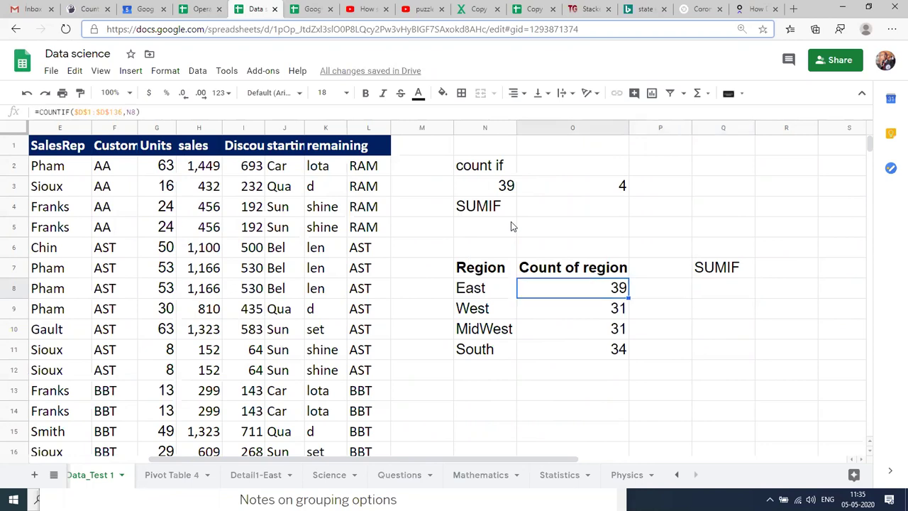
key("F2")
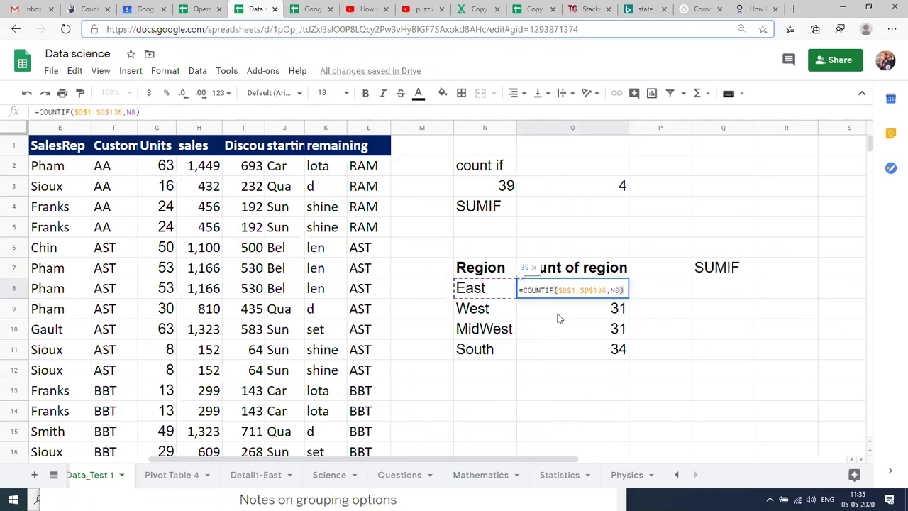
key("Return")
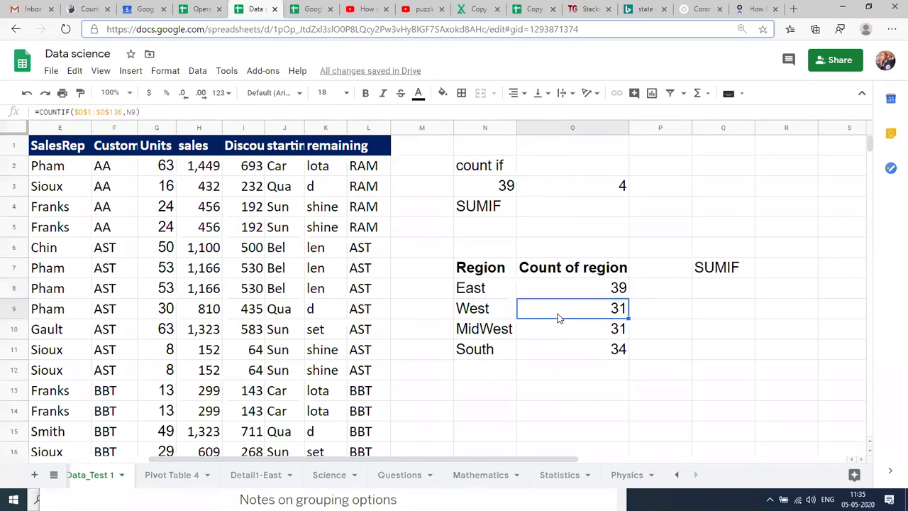
- Start a SUMIF formula in Q8 with the absolute range $A$1:$D$136 as the range to test
key("Up")
key("Right")
key("Right")
type("=")
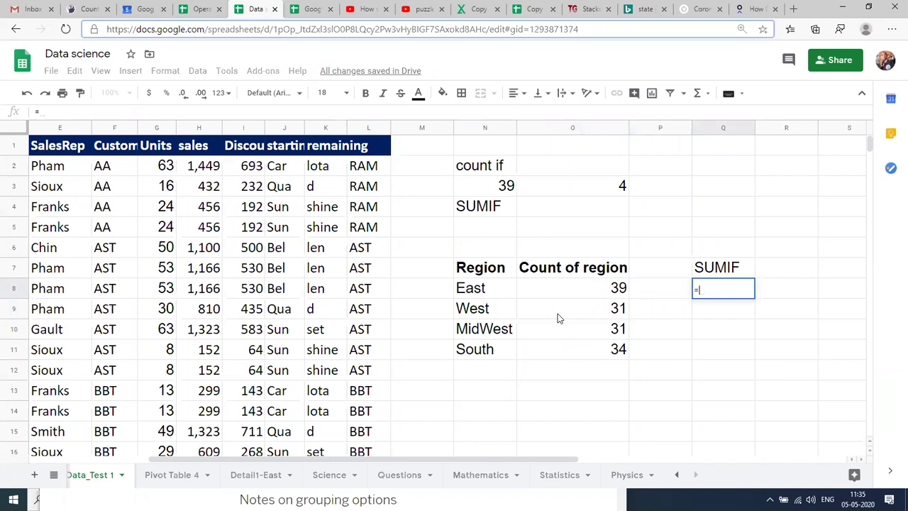
type("SUM")
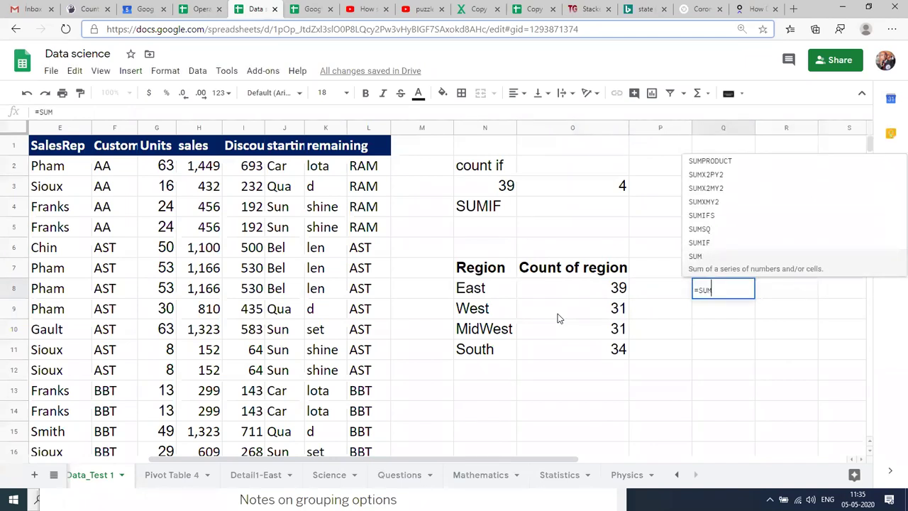
type("IF")
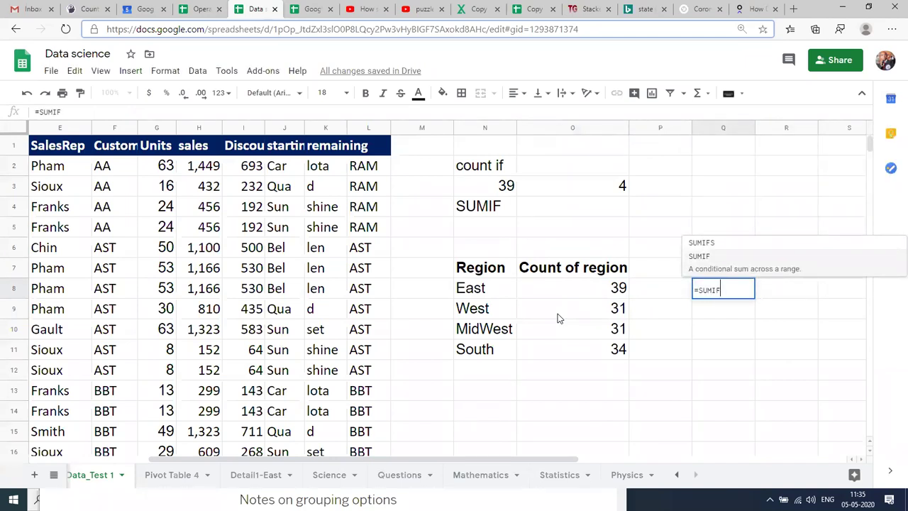
type("(")
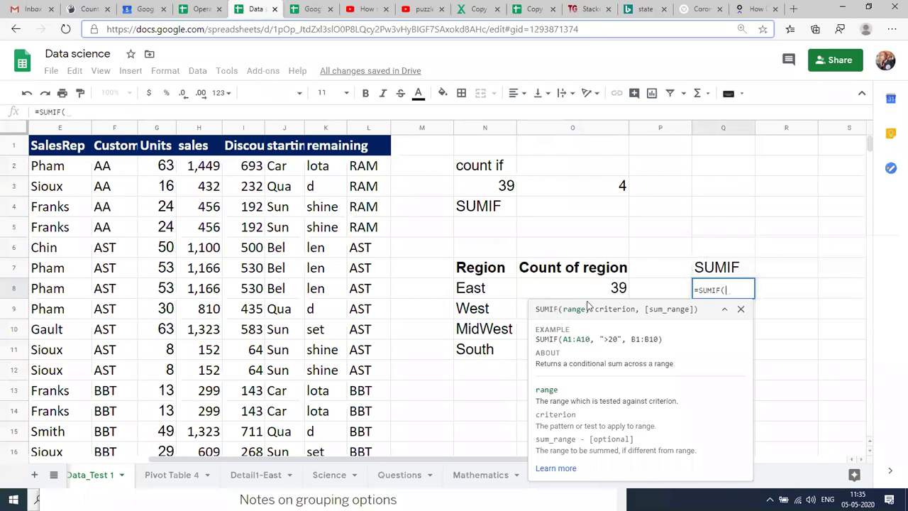
left_click(339, 275)
key("Left")
key("Left")
key("Left")
key("Left")
key("Left")
key("Left")
key("Left")
key("Left")
key("Left")
key("Left")
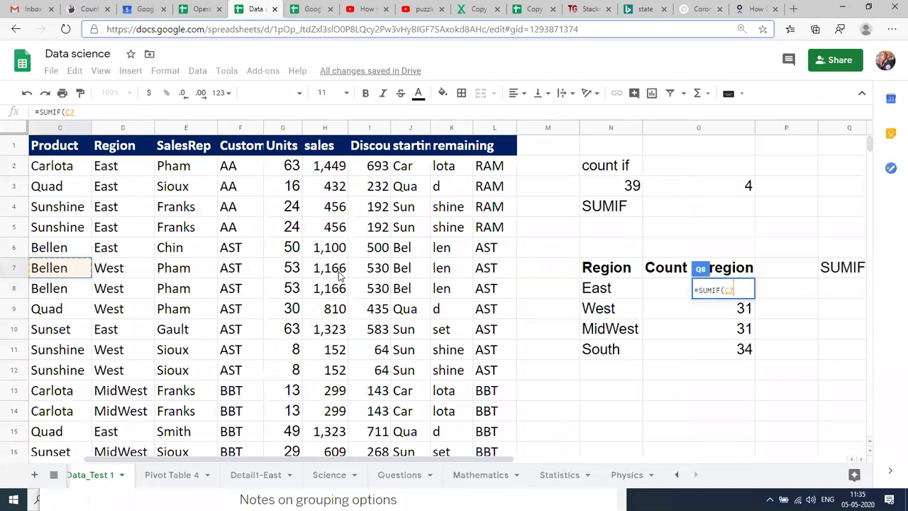
left_click(241, 146)
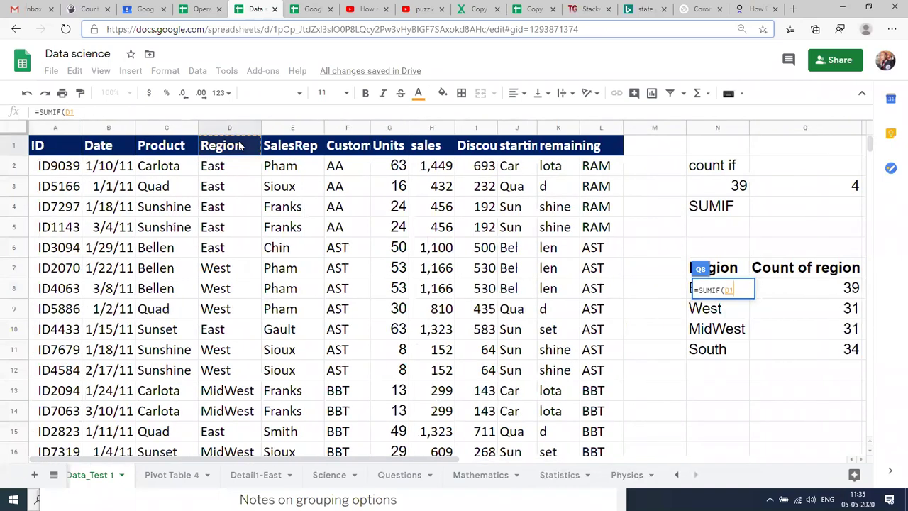
key("ctrl+shift+Down")
key("ctrl+shift+Left")
key("F4")
- Complete the SUMIF formula in Q8 with the criterion "East" and the absolute sales range $H$1:$H$136 as sum range
type(",\"")
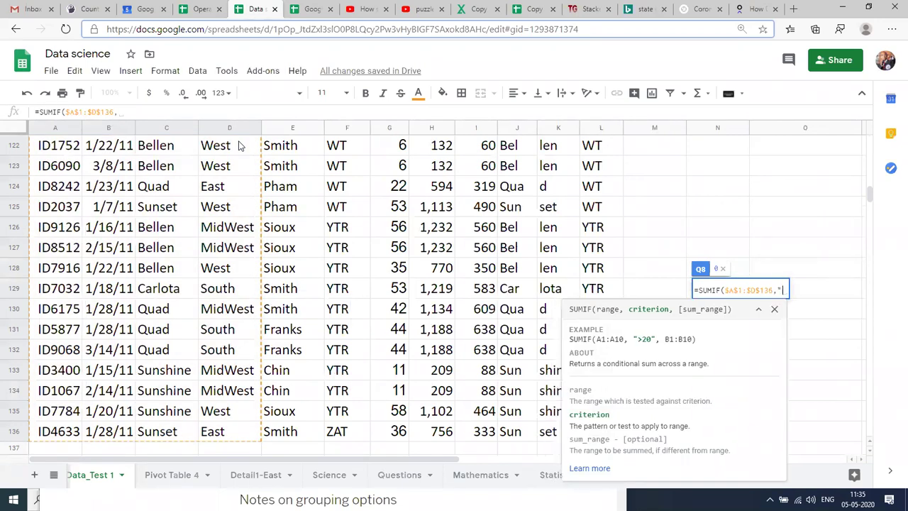
type("East\",")
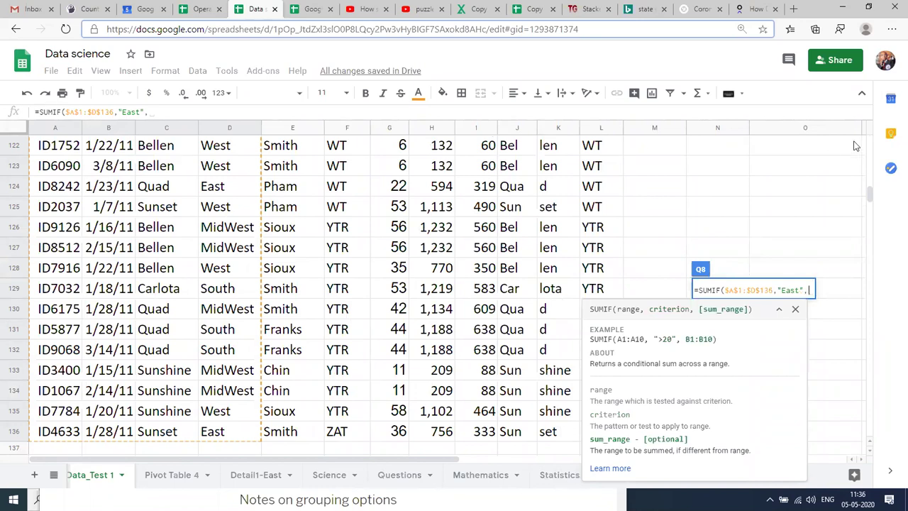
scroll(872, 158, "up", 1)
scroll(869, 155, "up", 5)
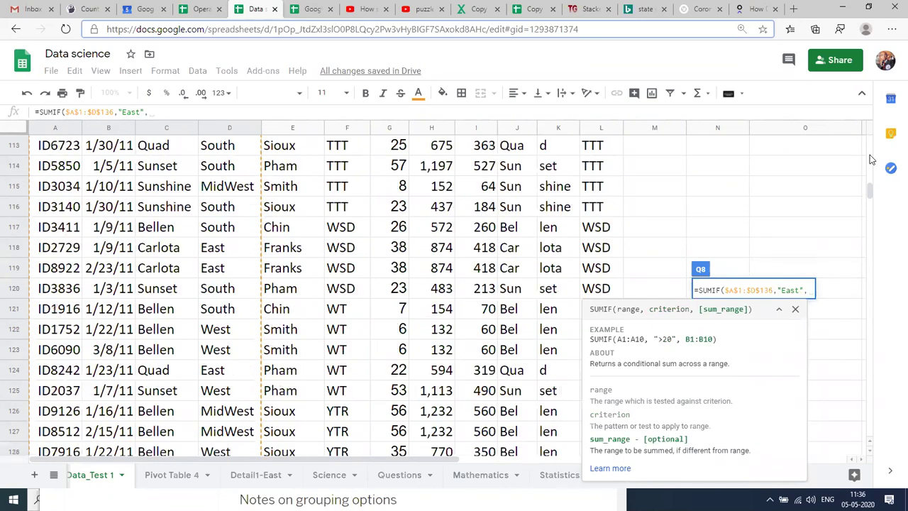
left_click_drag(871, 185, 870, 139)
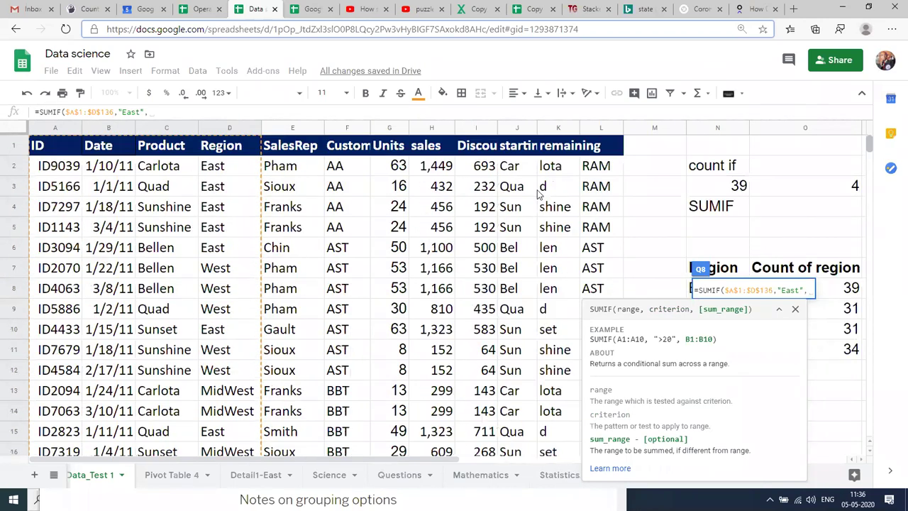
left_click(423, 145)
key("ctrl+shift+Down")
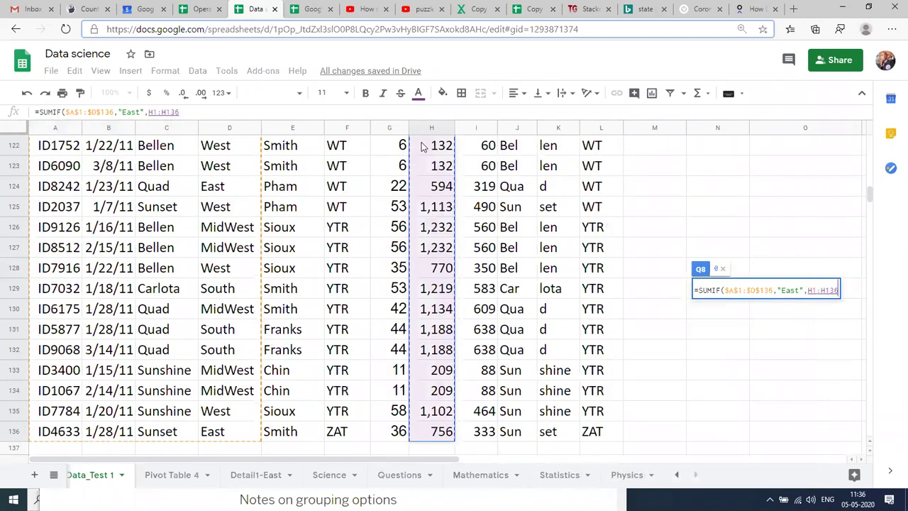
key("F4")
type(")")
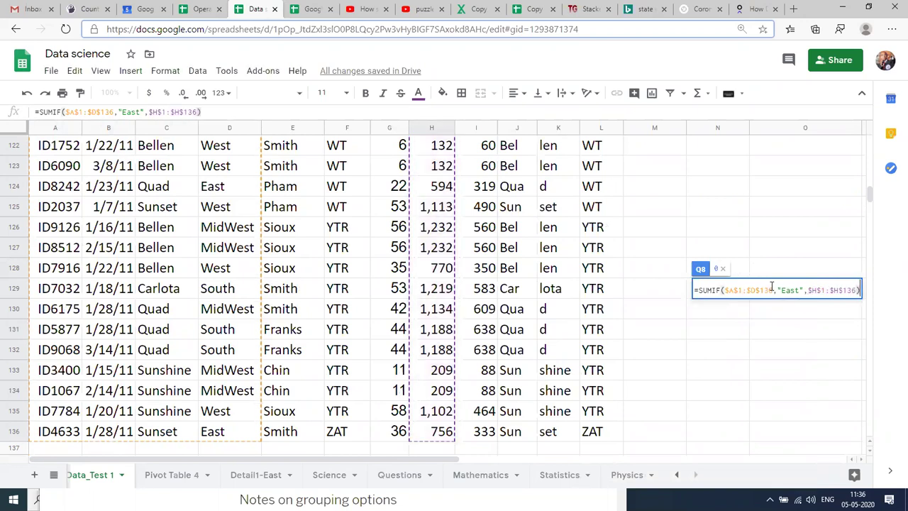
left_click(825, 291)
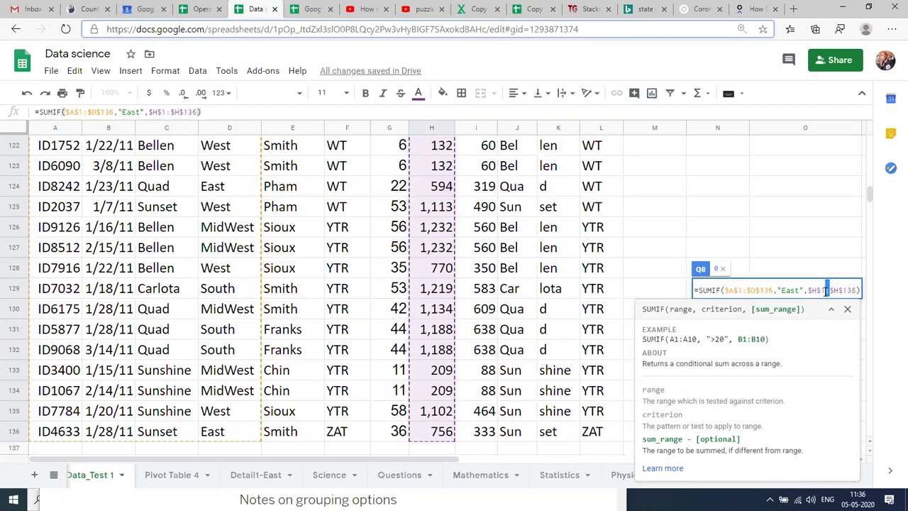
key("Return")
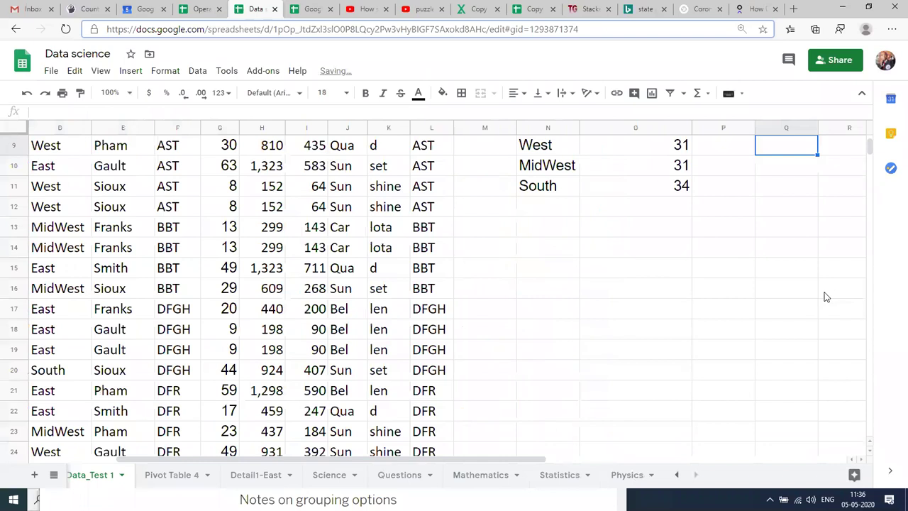
- Check the SUMIF result in Q8 and examine which ranges its formula refers to
key("Up")
key("Up")
key("Up")
key("Up")
key("Down")
key("Down")
key("Down")
key("Up")
key("Up")
key("Up")
key("Up")
key("Up")
key("Up")
key("Up")
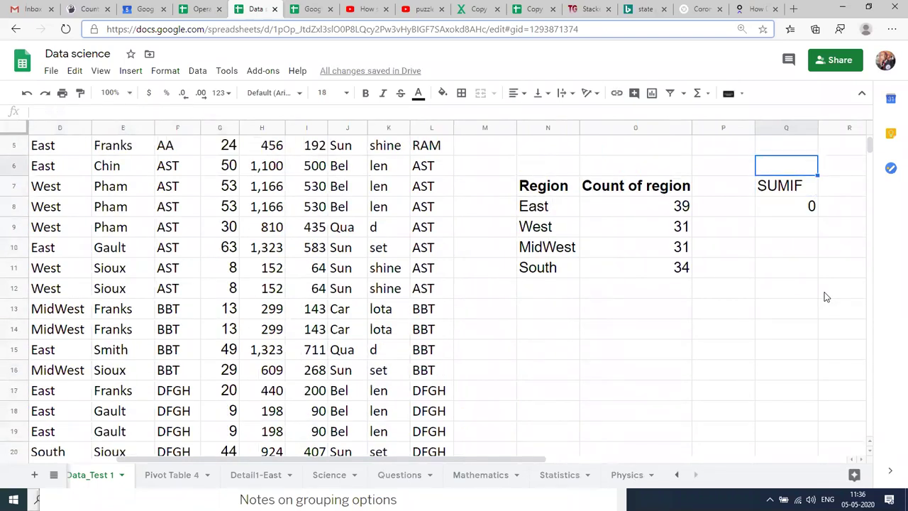
key("Down")
key("Down")
key("Down")
key("Down")
key("Down")
key("Down")
key("Down")
key("Down")
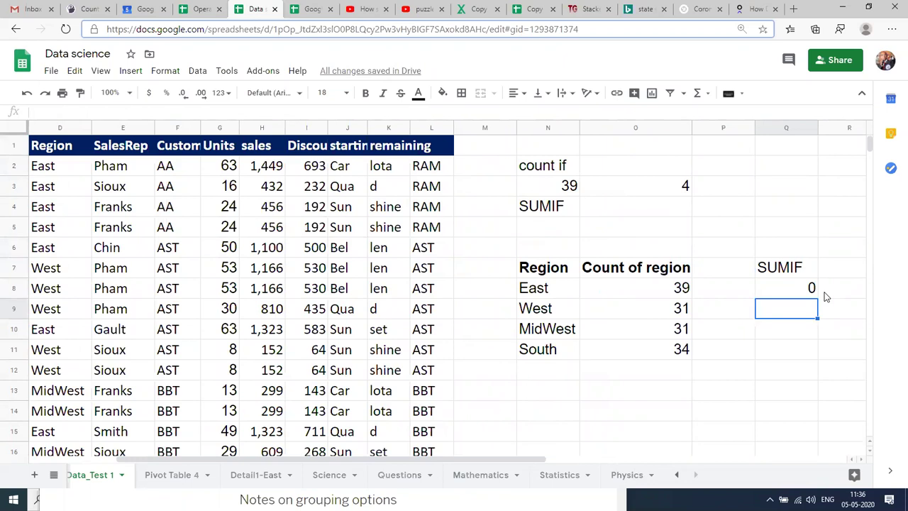
key("Up")
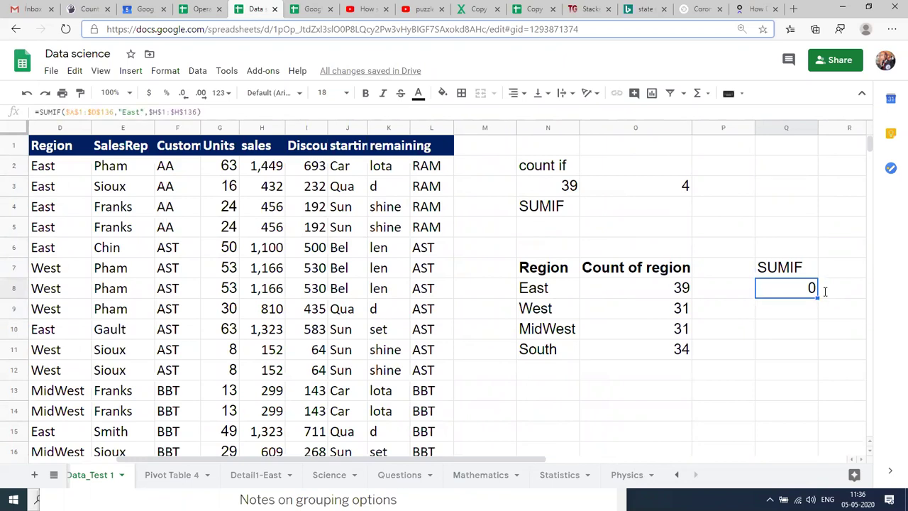
key("F2")
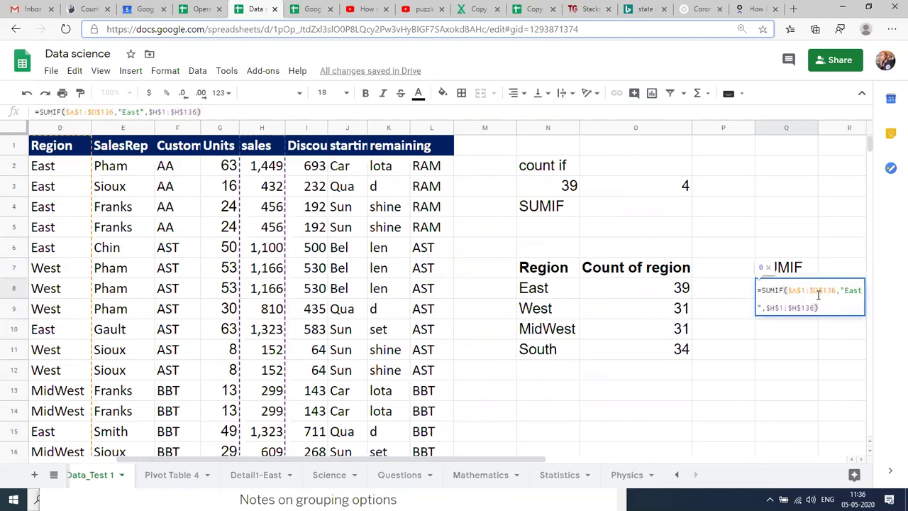
key("Return")
- Format the sales values in H2:H136 with the Number format
left_click(254, 171)
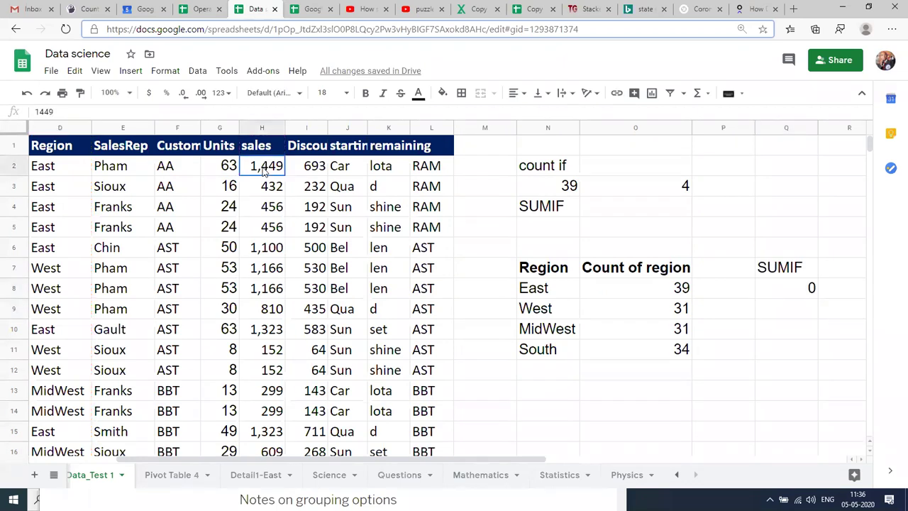
key("ctrl+shift+Down")
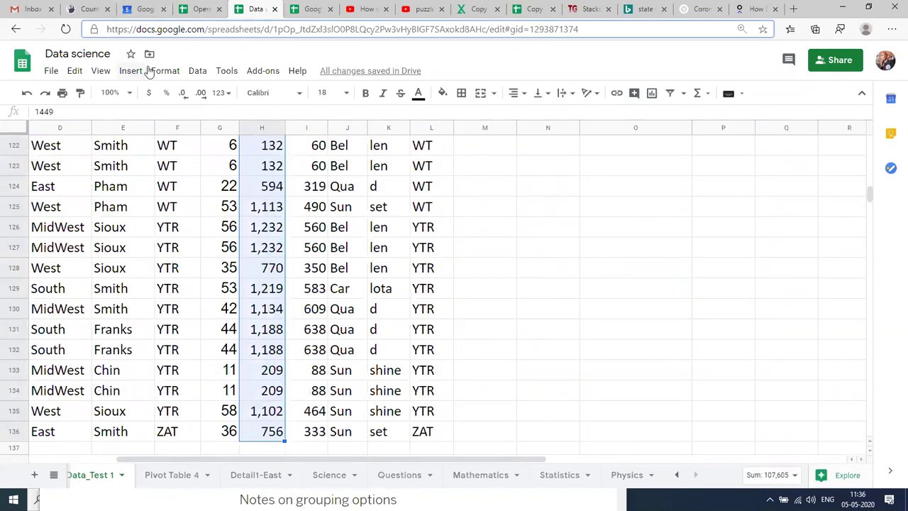
left_click(163, 71)
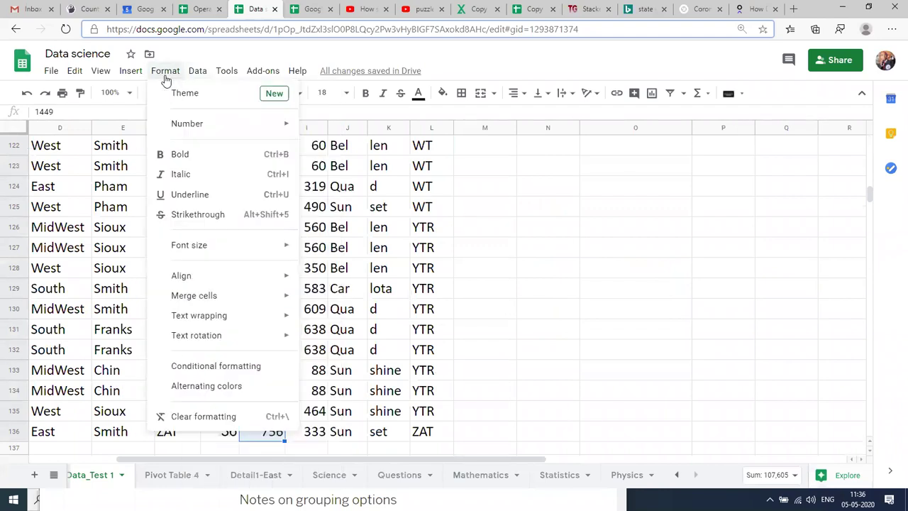
mouse_move(190, 125)
mouse_move(262, 129)
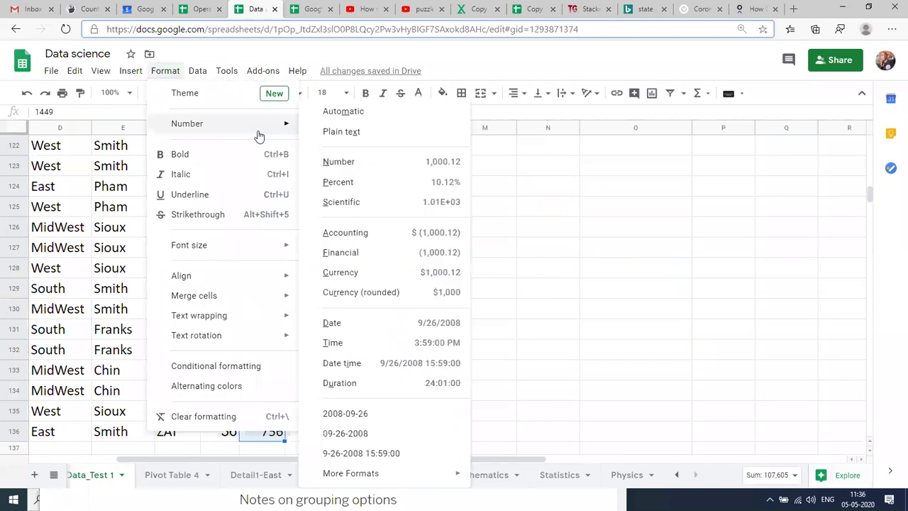
left_click(323, 161)
- Return to the SUMIF cell Q8 and examine the ranges its formula refers to
left_click(530, 205)
key("ctrl+Up")
key("Up")
key("Up")
key("Up")
key("Up")
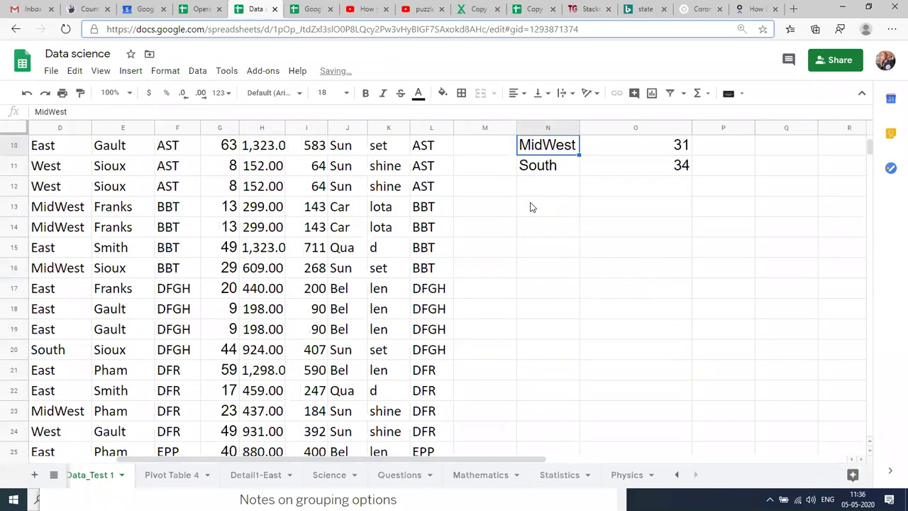
key("Right")
key("Right")
key("Right")
scroll(531, 205, "up", 1)
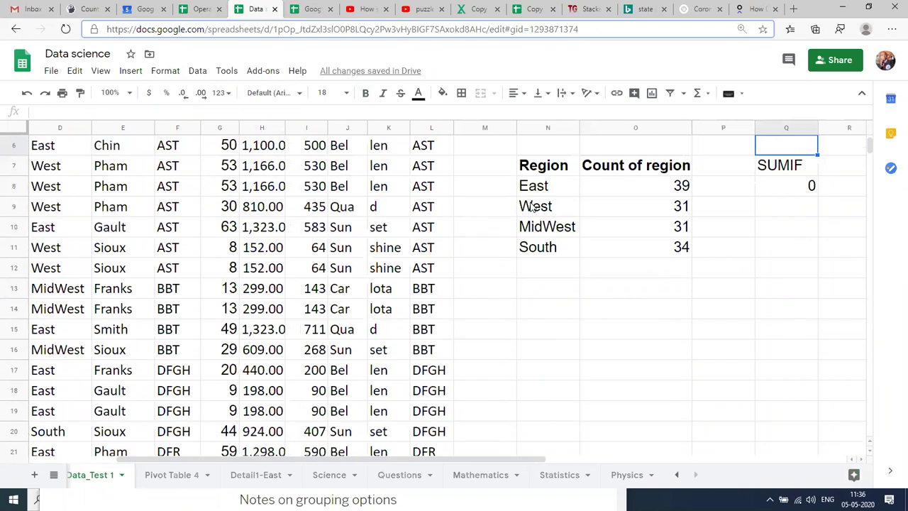
key("Down")
key("Return")
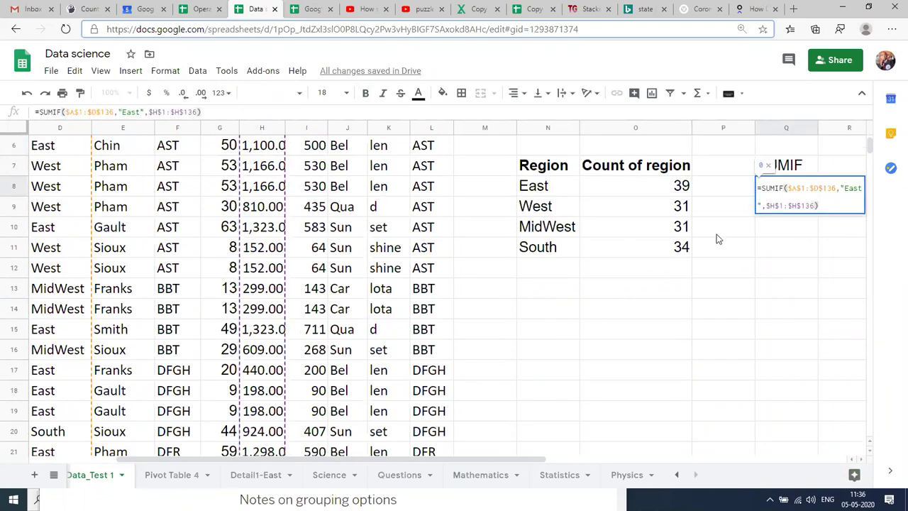
key("Up")
key("shift+Right")
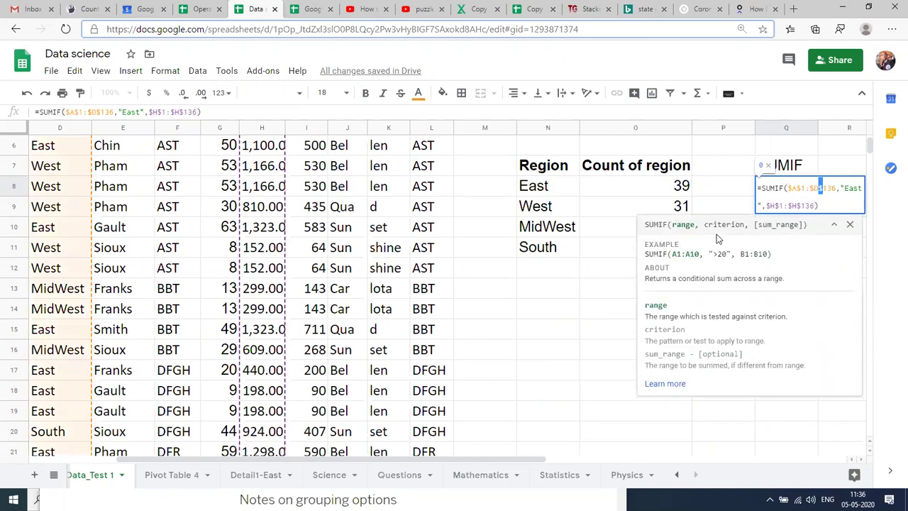
key("Return")
key("Up")
key("Return")
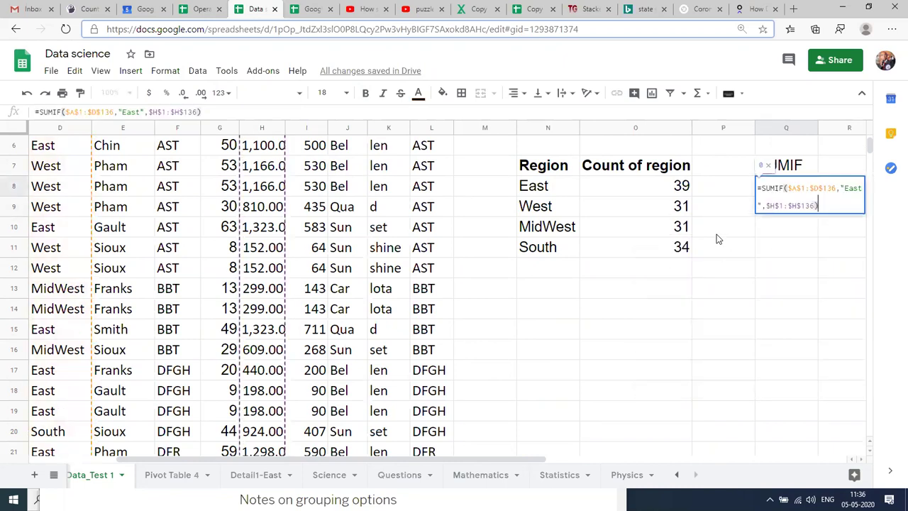
key("Return")
- Try filling the SUMIF formula from Q8 down to Q11, and clear the copies below Q8
key("Up")
key("shift+Down")
key("shift+Down")
key("shift+Down")
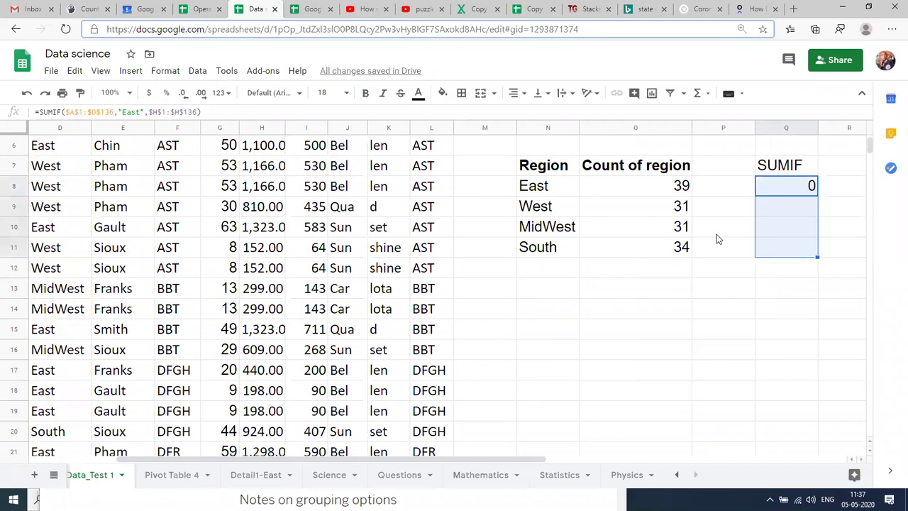
key("ctrl+d")
key("Down")
key("shift+Down")
key("shift+Down")
key("shift+Down")
key("Delete")
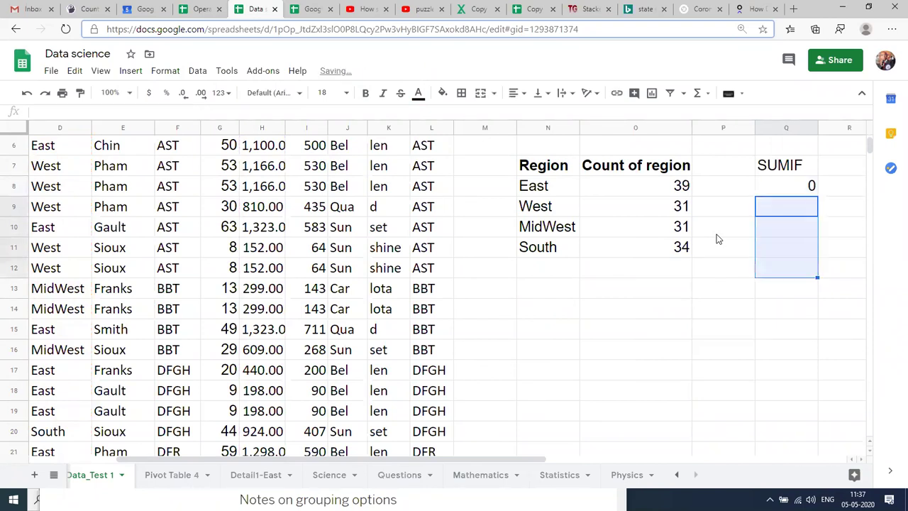
- Clear the SUMIF heading in Q7 and the formula in Q8
key("Up")
key("Up")
key("Left")
key("Right")
key("shift+Down")
key("Delete")
key("Left")
key("Down")
type("=Sumif")
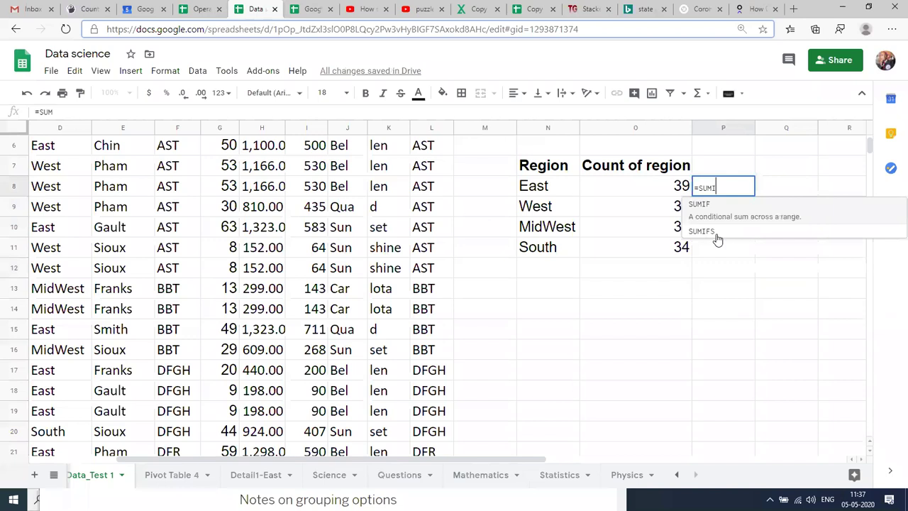
key("Tab")
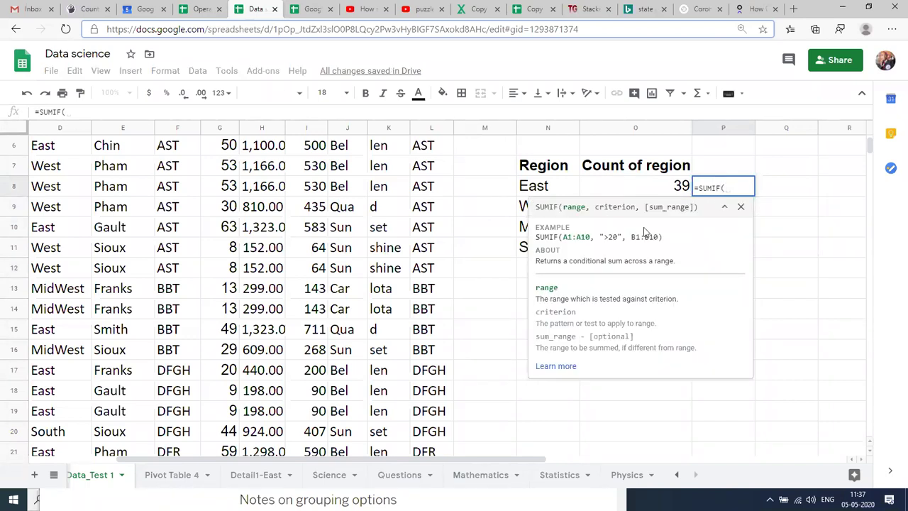
left_click(384, 176)
key("Left")
key("Left")
key("Left")
key("Left")
key("Left")
key("Left")
key("Left")
key("Left")
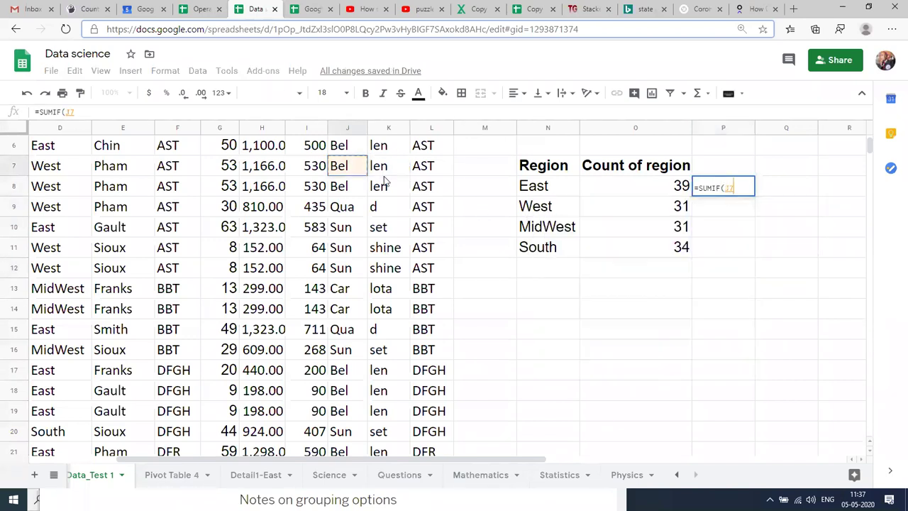
key("Right")
key("ctrl+Up")
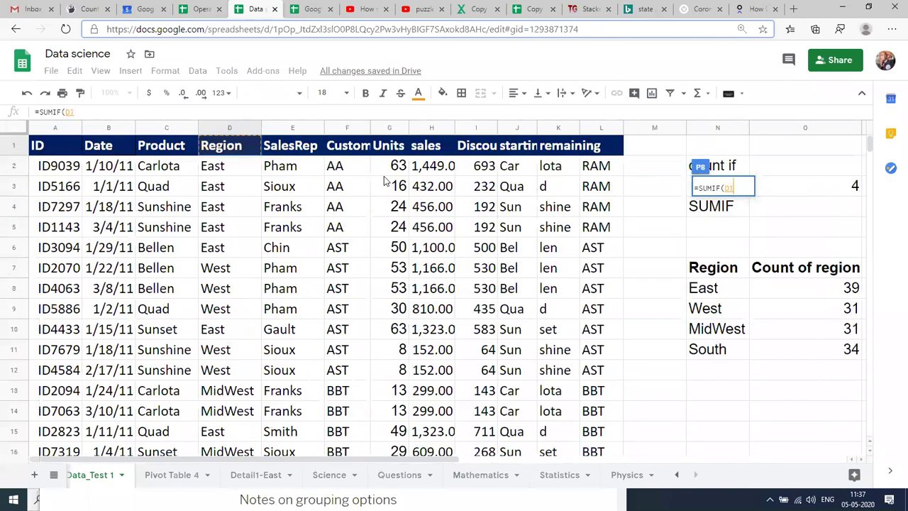
key("ctrl+shift+Down")
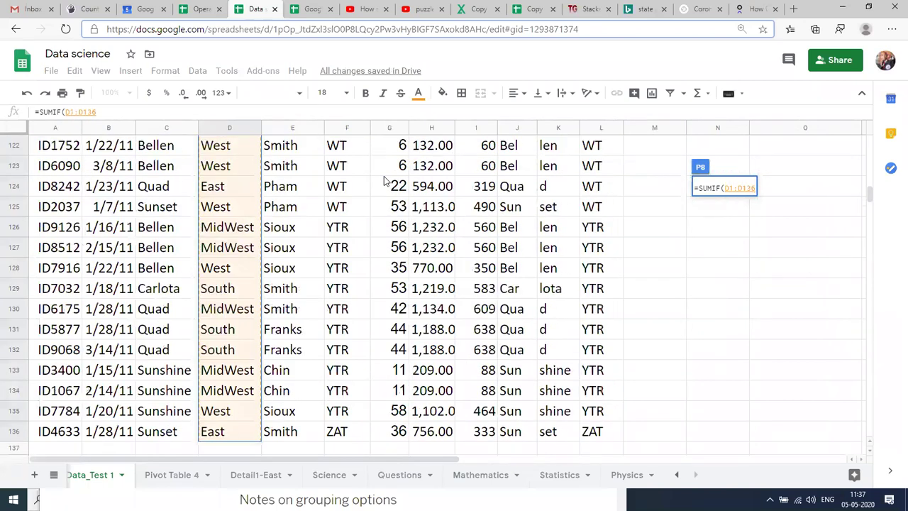
key("F4")
key("F5")
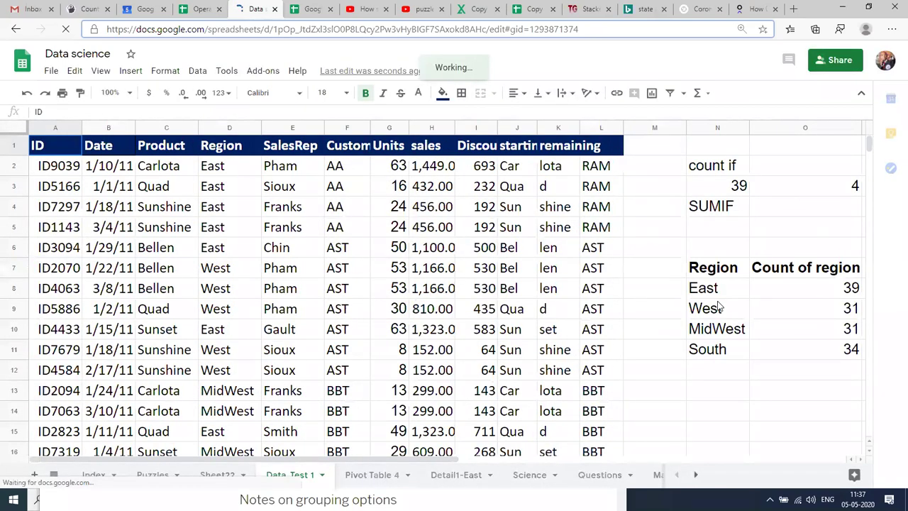
- Start a SUMIF formula in P8, beside the East row of the region counts
left_click(719, 307)
key("Right")
key("Right")
key("Right")
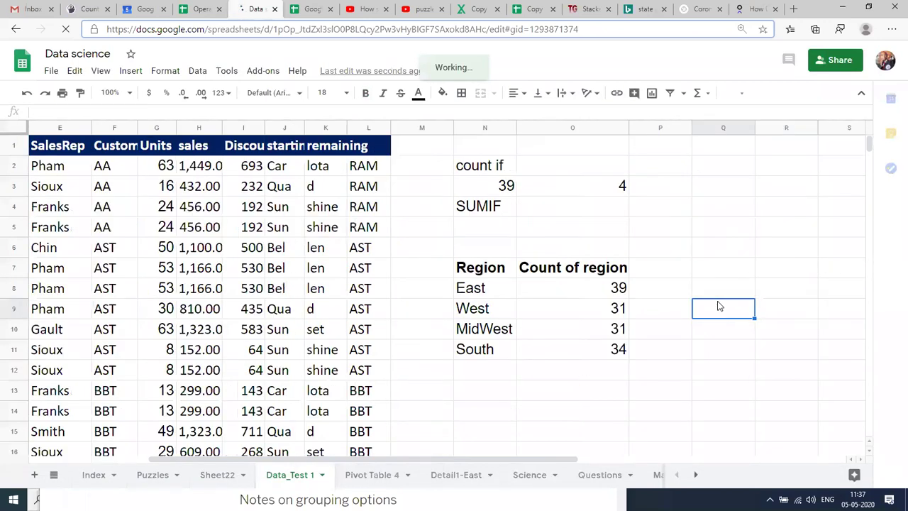
key("Up")
key("Up")
key("Left")
key("Down")
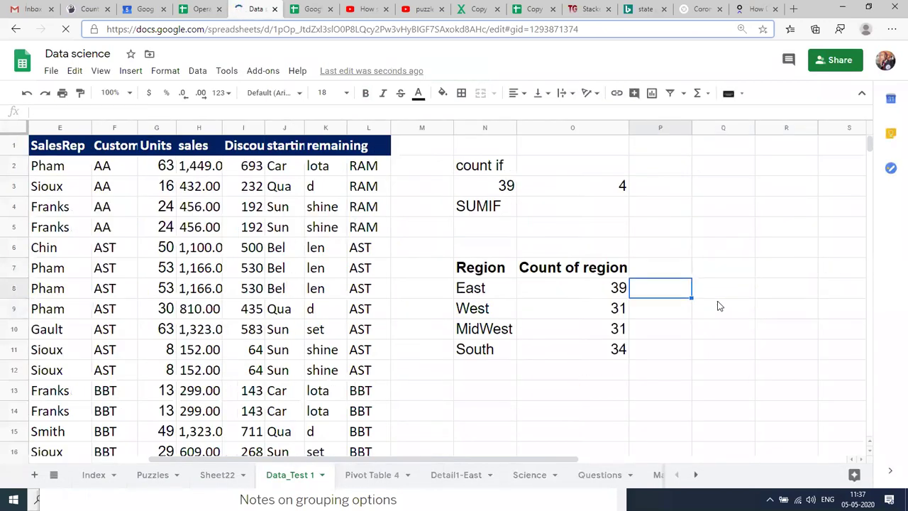
type("=SUMI")
key("Up")
key("Down")
key("Tab")
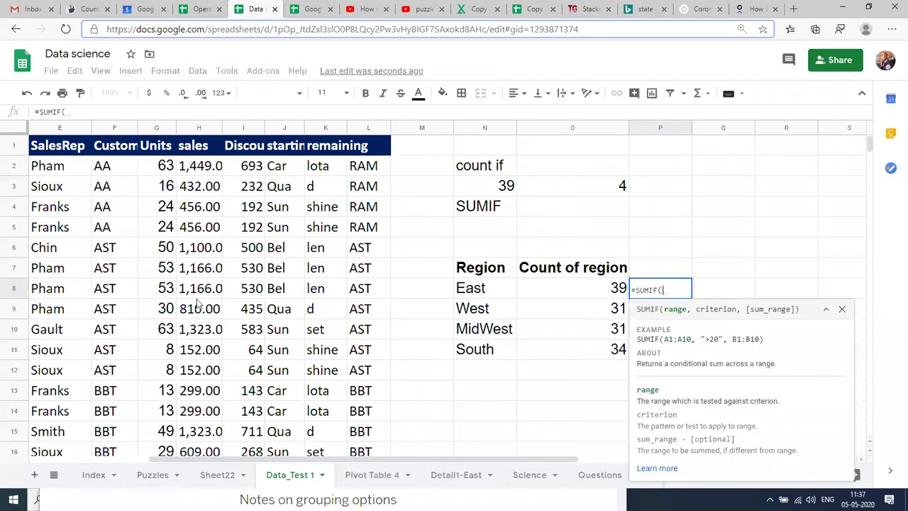
- Set the absolute Region range $D$1:$D$136 as the range to test in the P8 SUMIF formula
left_click(149, 236)
key("Left")
key("Left")
key("Left")
key("Left")
key("Left")
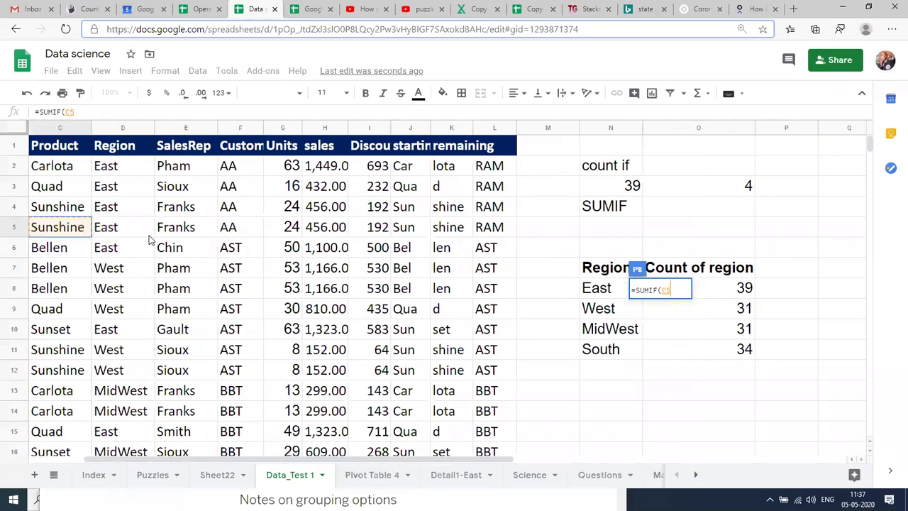
key("Right")
key("Right")
key("Up")
key("Up")
key("Up")
key("Up")
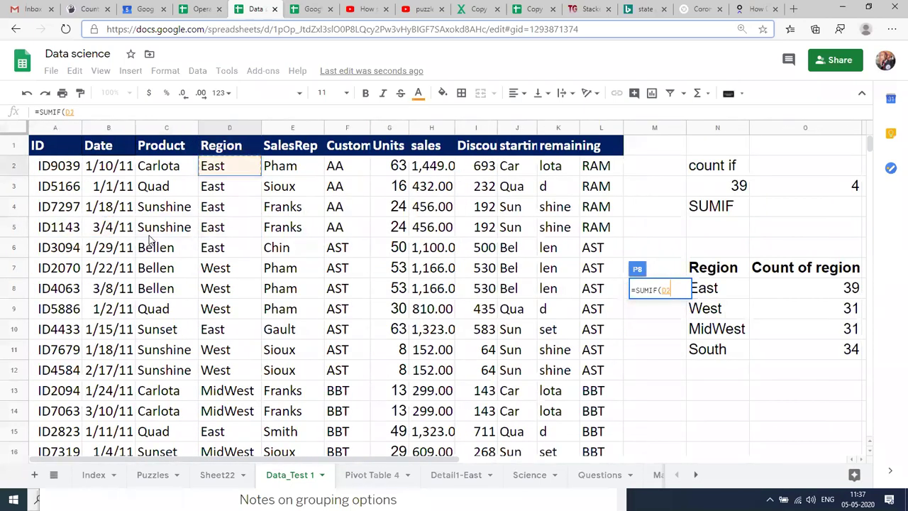
key("ctrl+shift+Down")
key("F4")
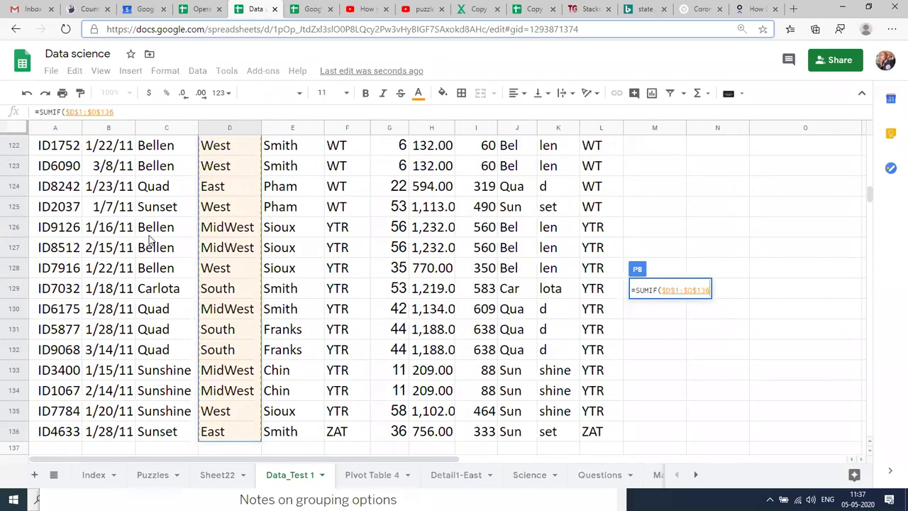
- Complete the SUMIF formula in P8 with the criterion "East" and the absolute sales range $H$1:$H$136 as sum range
type(",\"")
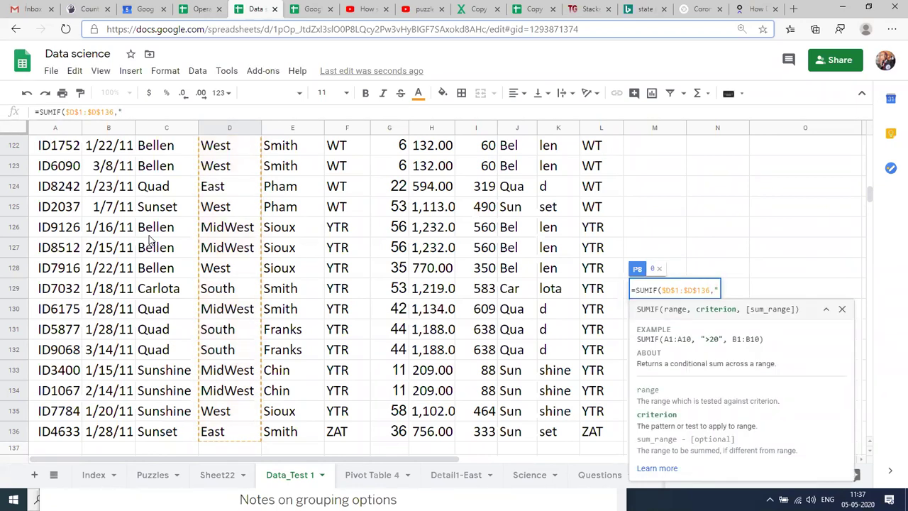
type("East\",")
left_click(387, 288)
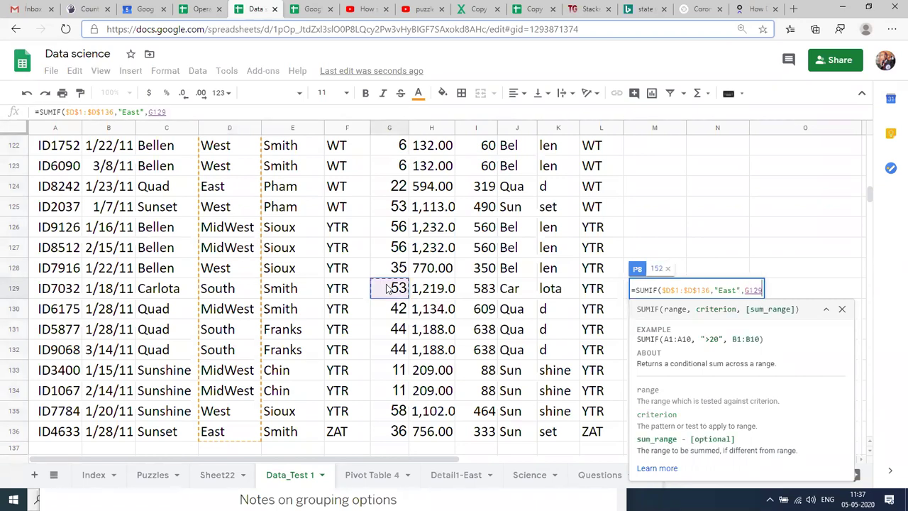
key("ctrl+Up")
key("Right")
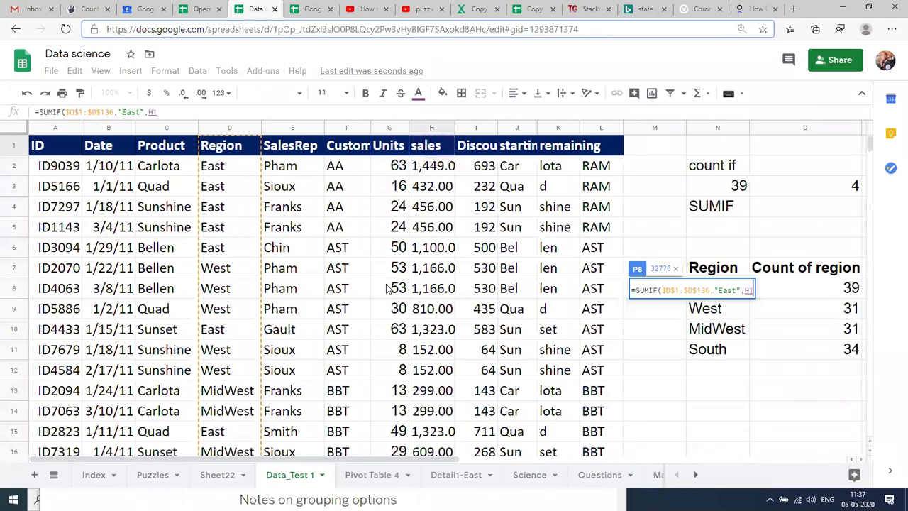
key("ctrl+shift+Down")
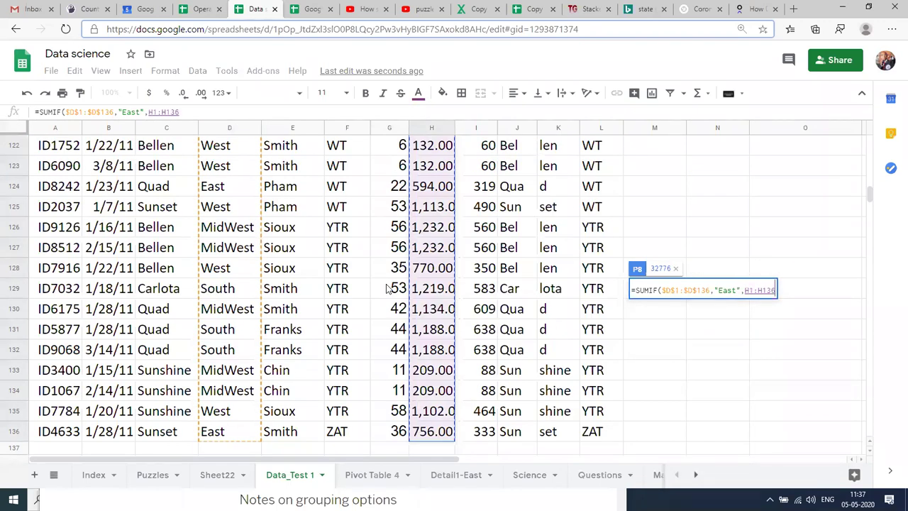
key("F4")
type(")")
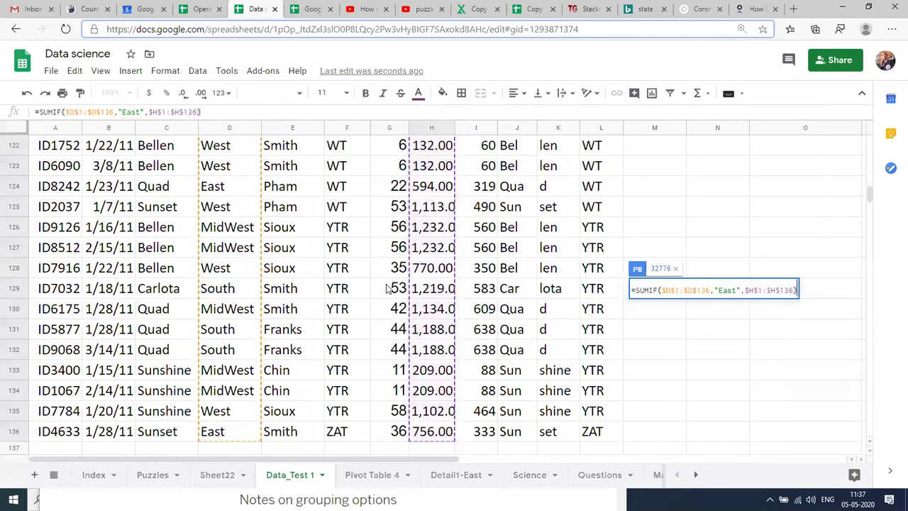
key("Return")
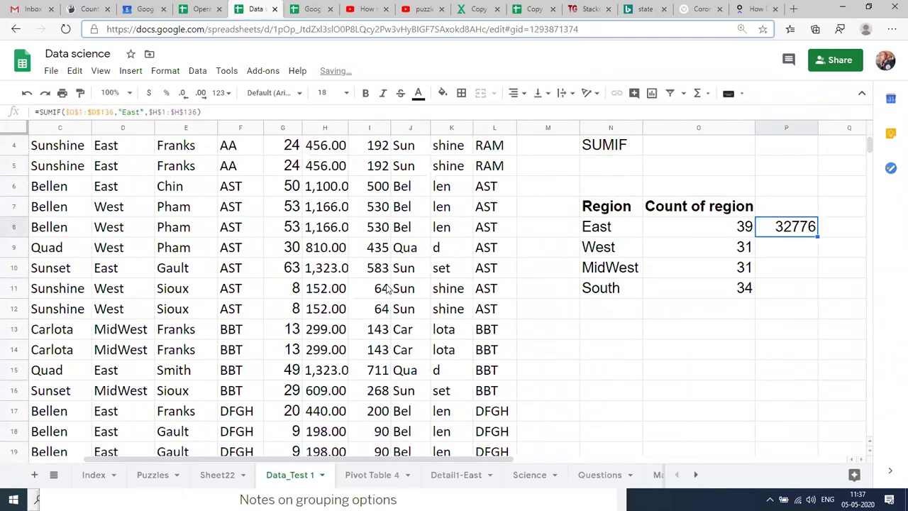
- Enter the heading "Sumif of sales" in P7, above the East sales total
key("Down")
key("Up")
key("Up")
type("S")
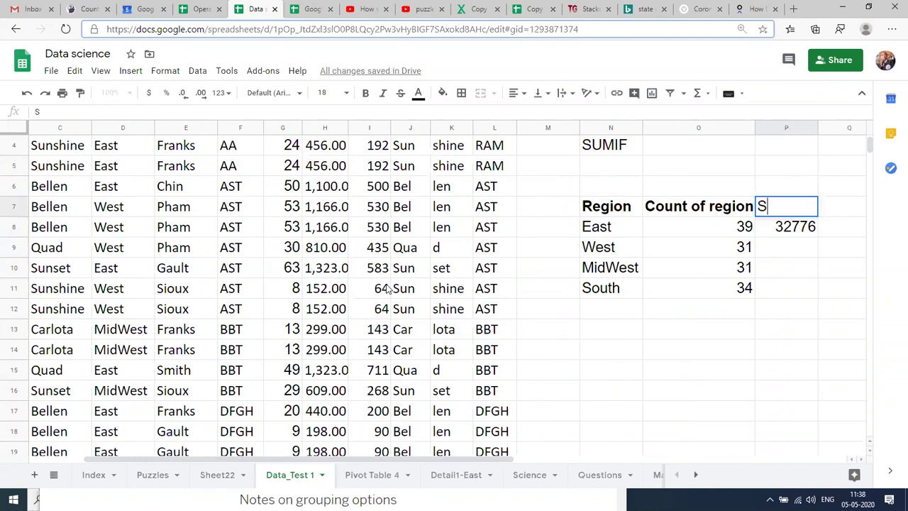
type("umif of sales")
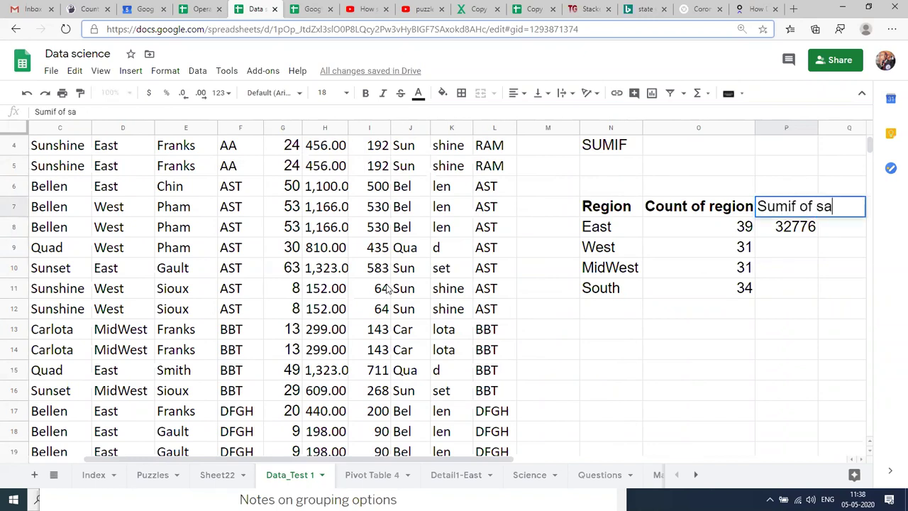
key("Return")
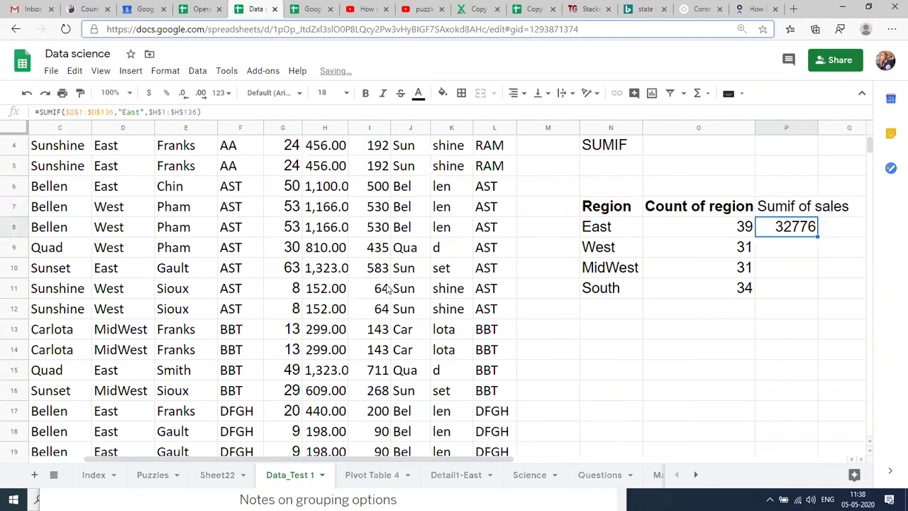
- Review the SUMIF formula in P8 and clear it from the cell
key("F2")
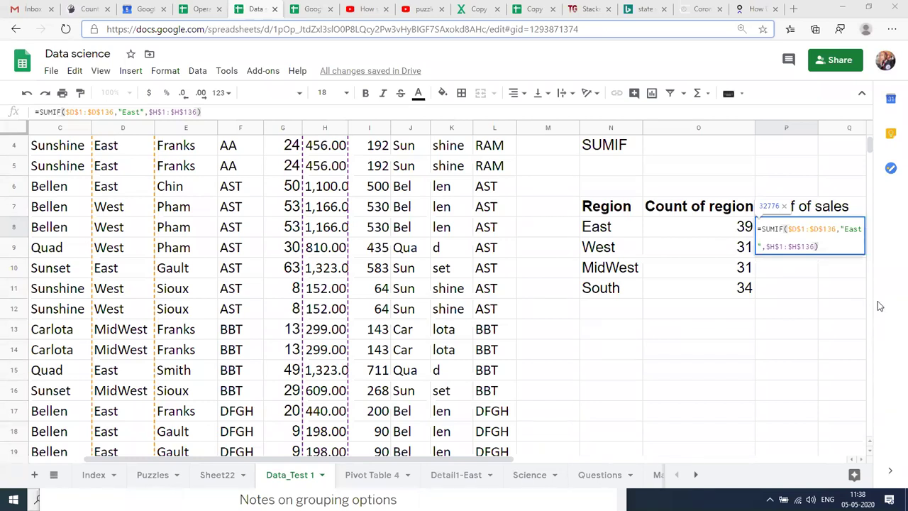
left_click(759, 291)
left_click(802, 225)
key("Delete")
- Start the SUMIF formula in P8 again with the absolute Region range $D$1:$D$136 as the range to test
type("=-")
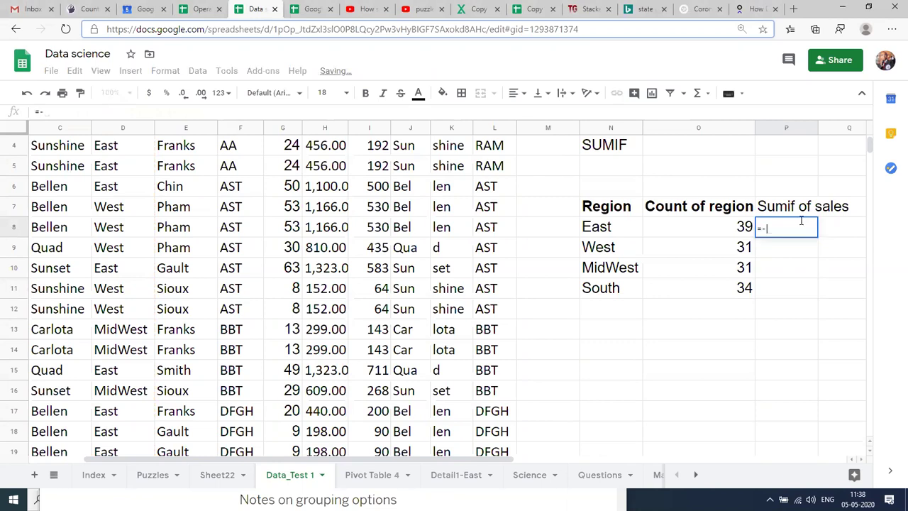
type("sujm")
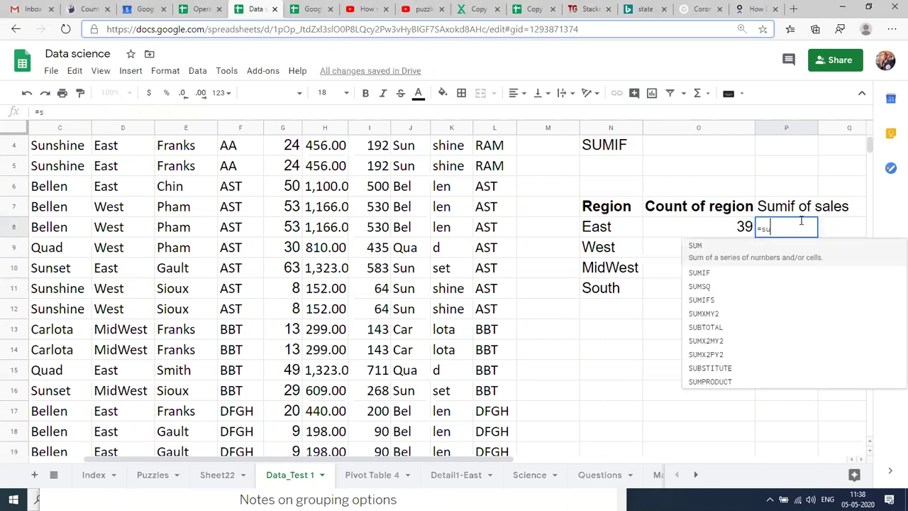
key("BackSpace")
key("BackSpace")
type("mi")
key("Tab")
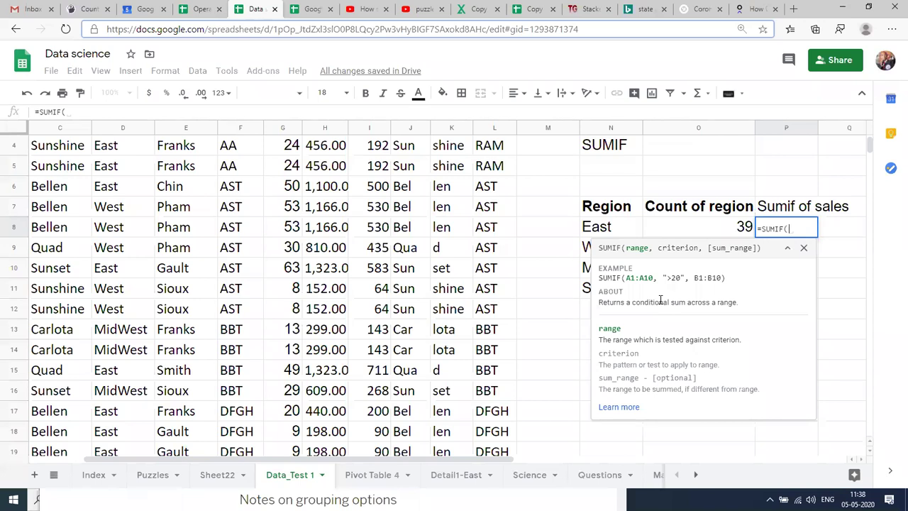
left_click(136, 310)
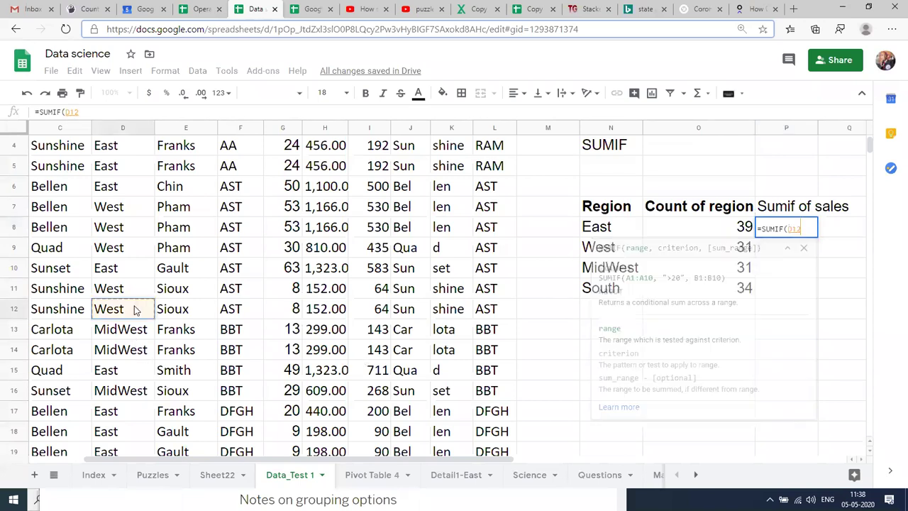
key("ctrl+Up")
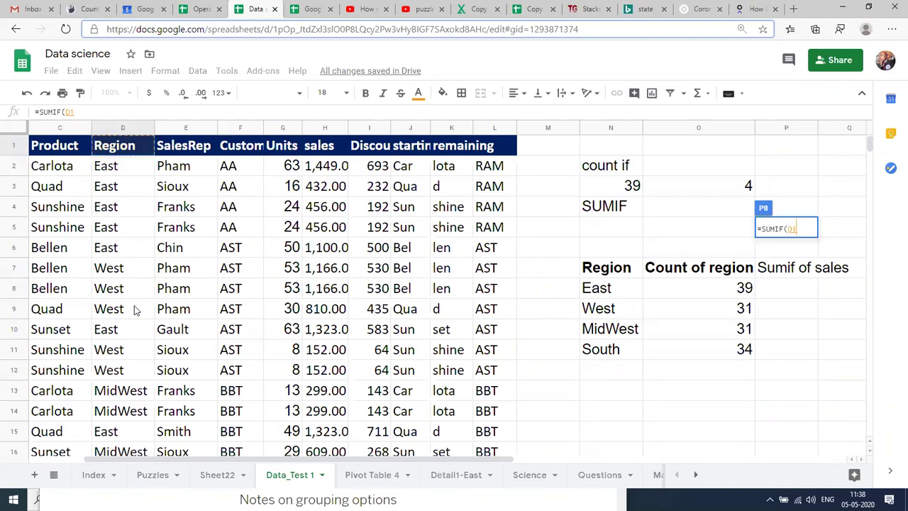
key("ctrl+shift+Down")
key("F4")
type(",")
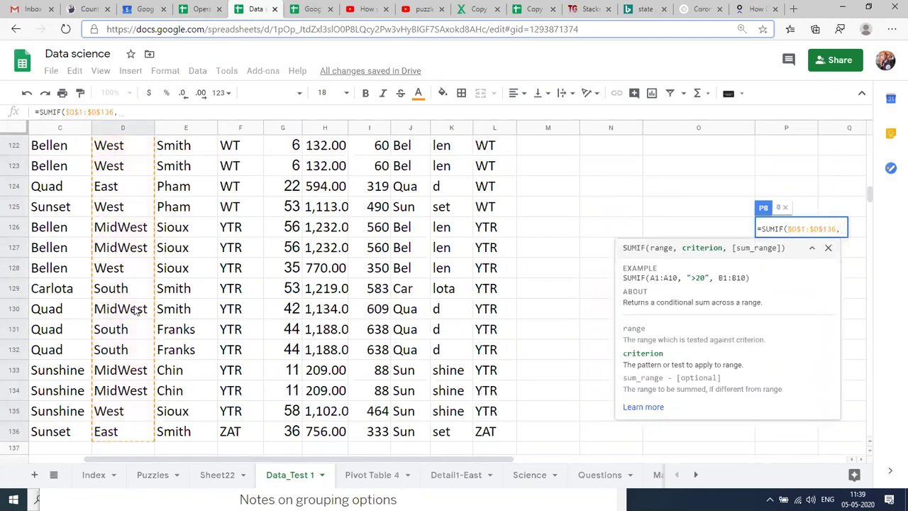
- Add "East" as the criterion of the SUMIF formula in P8, followed by a comma
type("\"e")
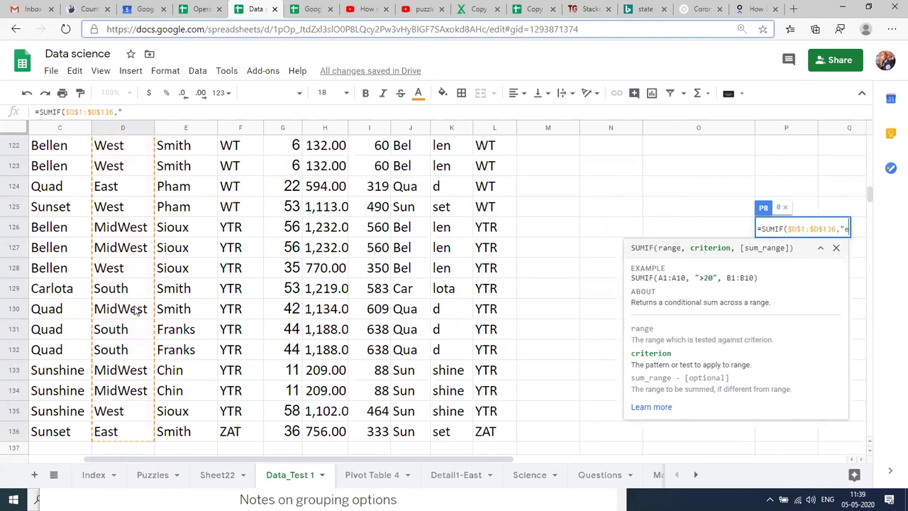
key("BackSpace")
type("Ea")
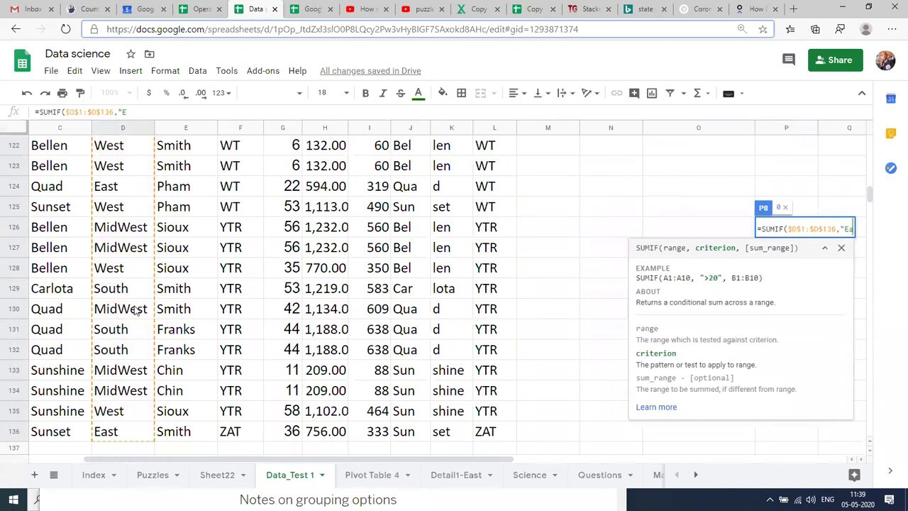
type("st\"")
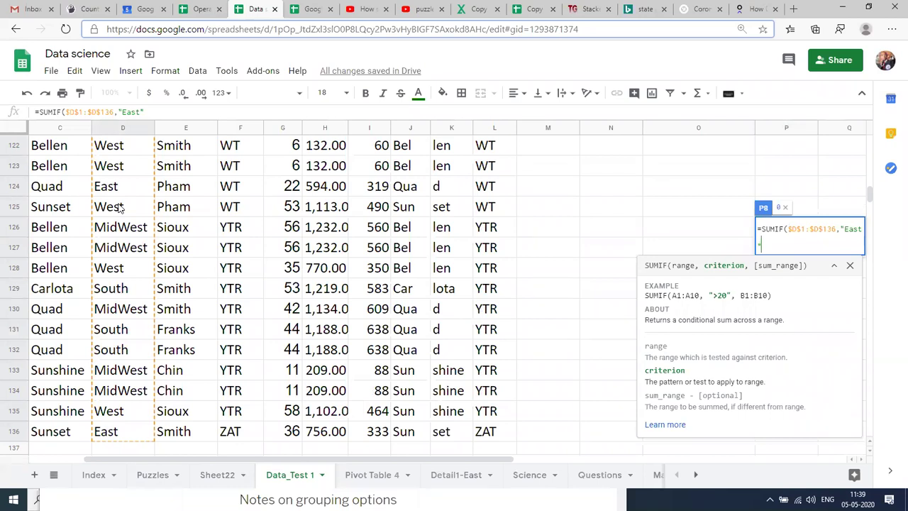
left_click(150, 117)
type(",")
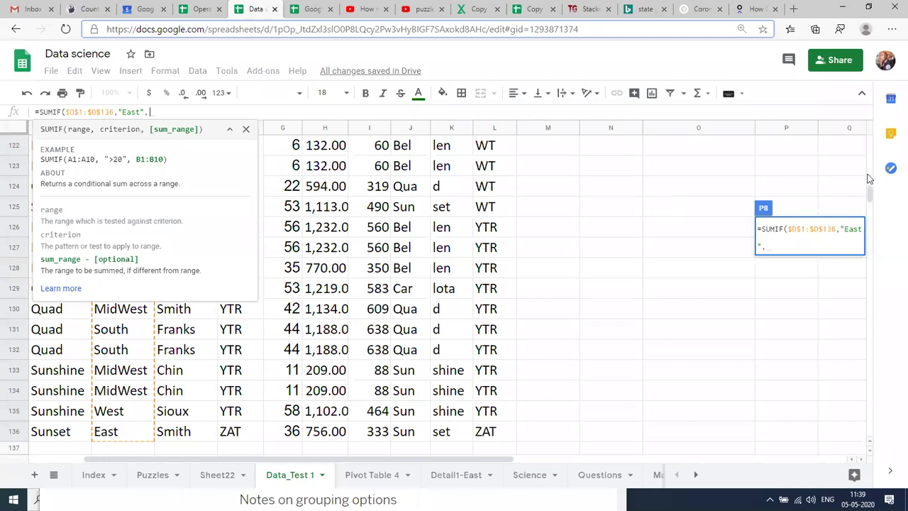
- Complete the P8 SUMIF formula with the absolute sales range $H$1:$H$136 as its sum range
left_click(368, 295)
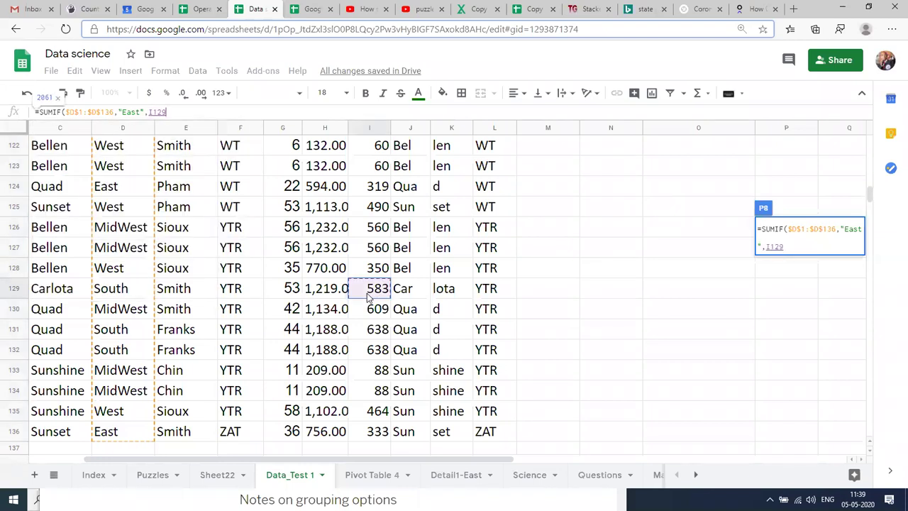
left_click(323, 255)
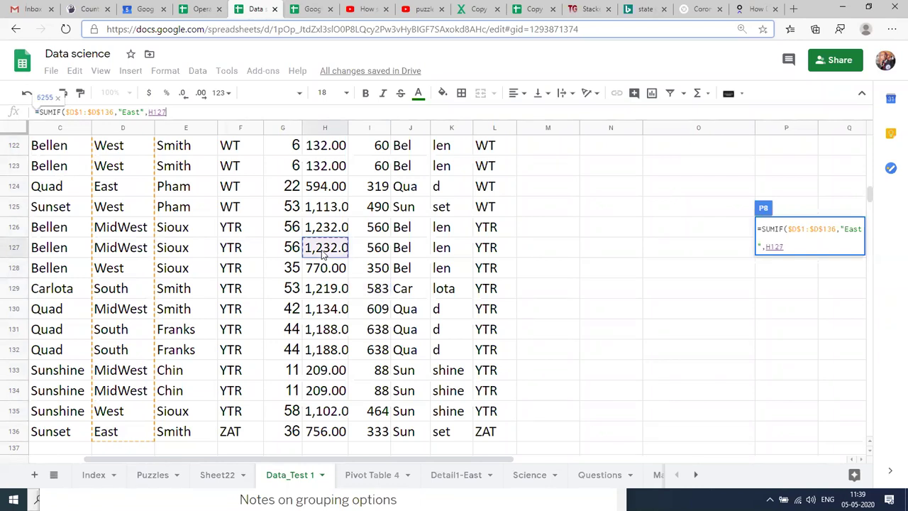
left_click_drag(868, 195, 868, 141)
left_click(323, 153)
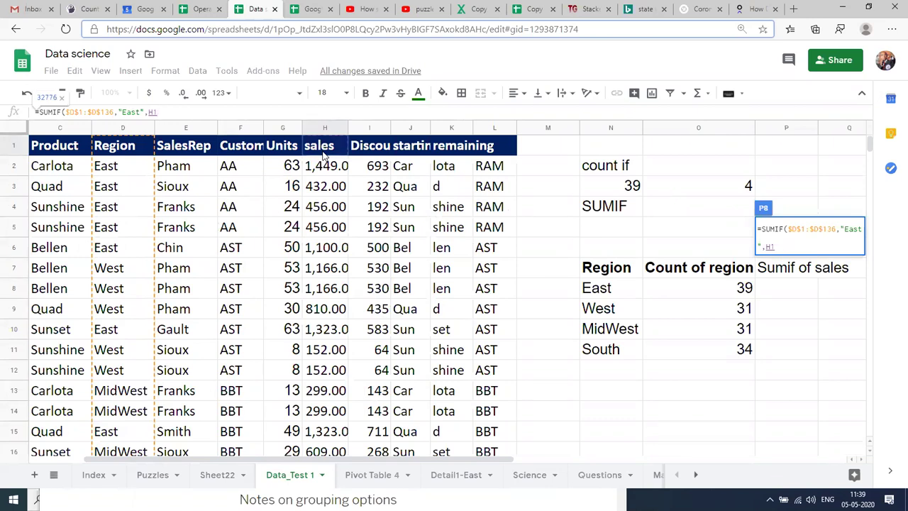
type(":")
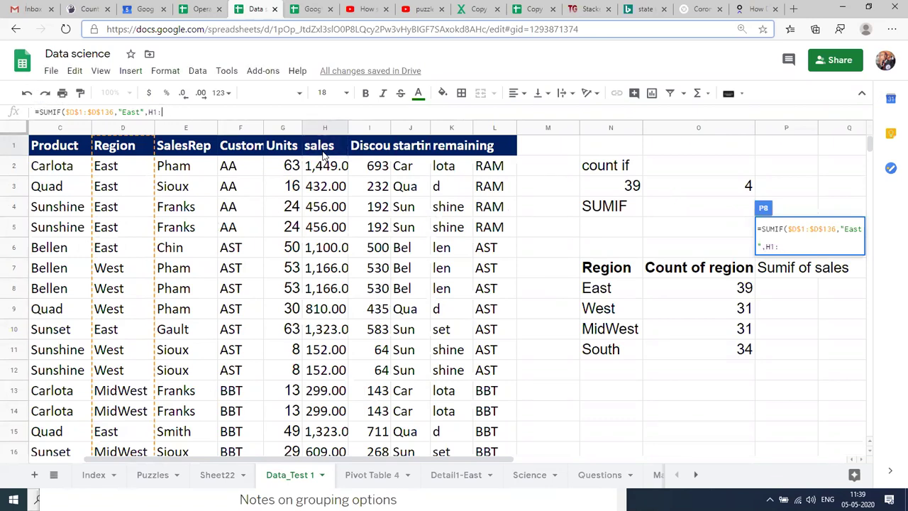
type("h136")
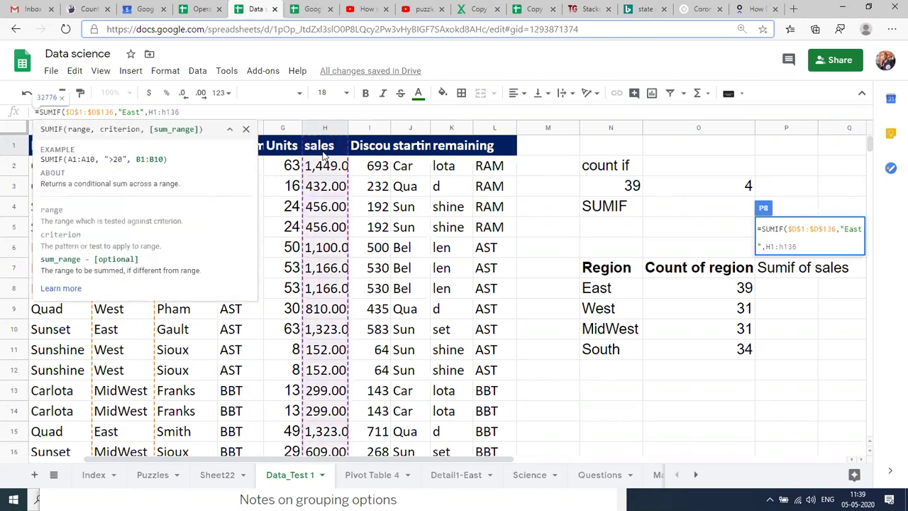
key("F4")
type(")")
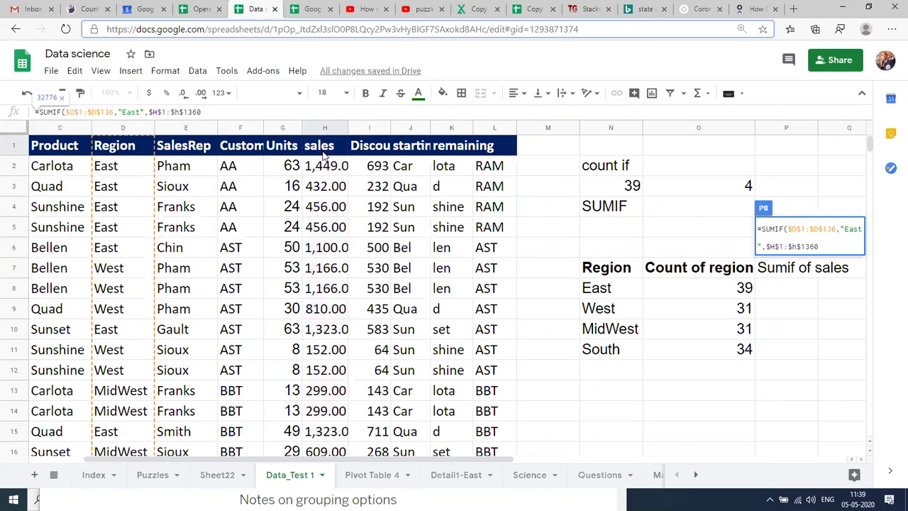
key("BackSpace")
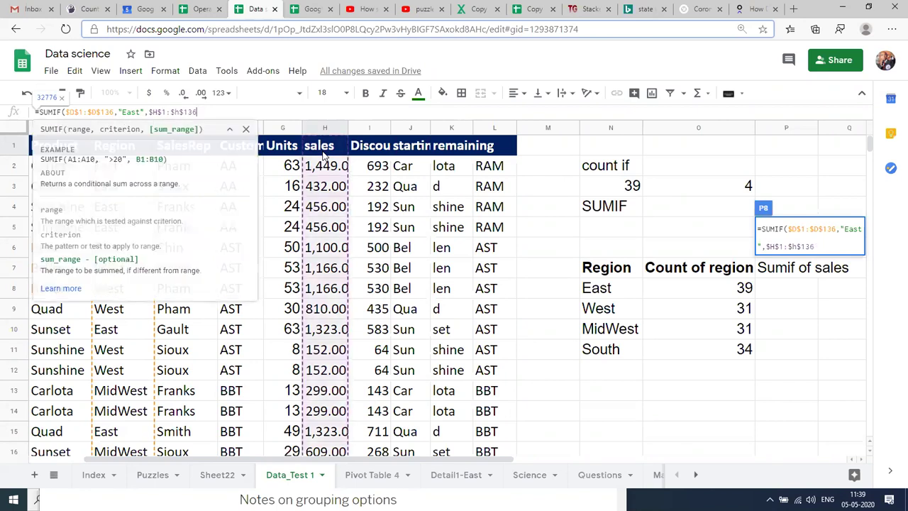
type(")")
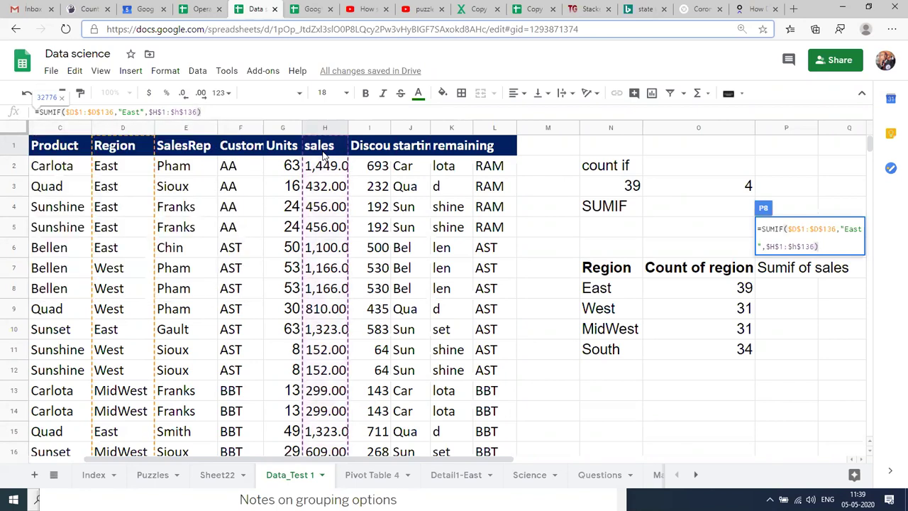
key("Return")
key("Up")
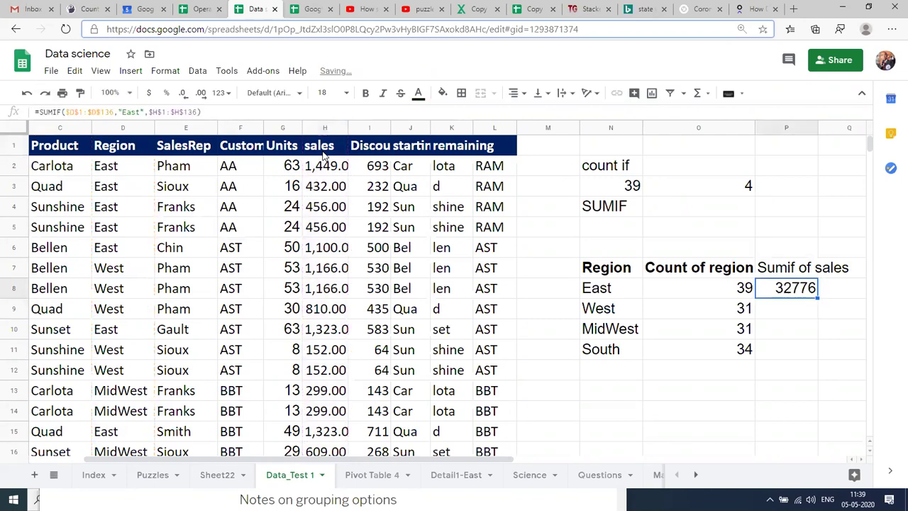
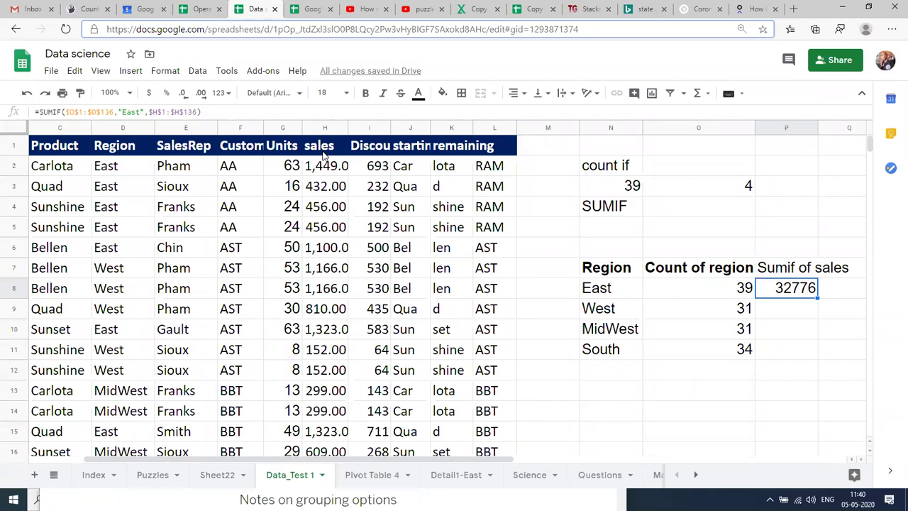
- Replace the "East" text criterion in P8's SUMIF formula with a reference to the region name in N8
key("F2")
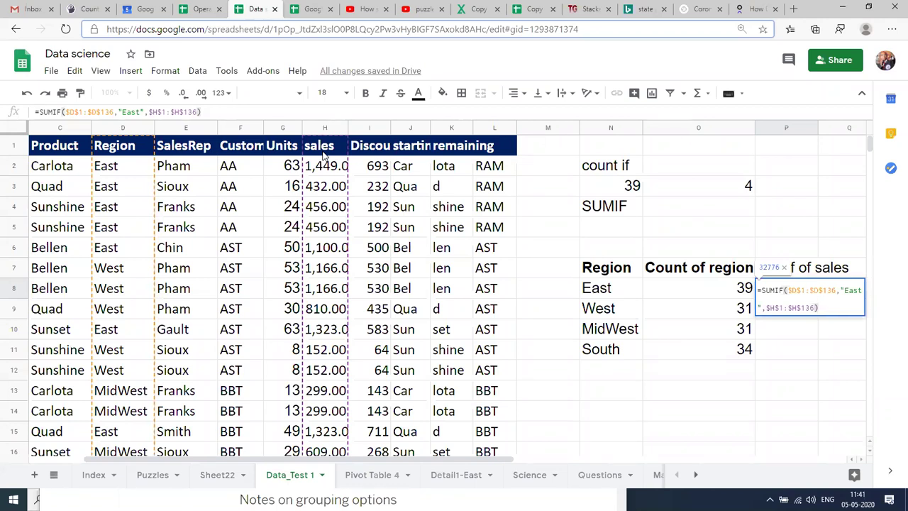
key("Return")
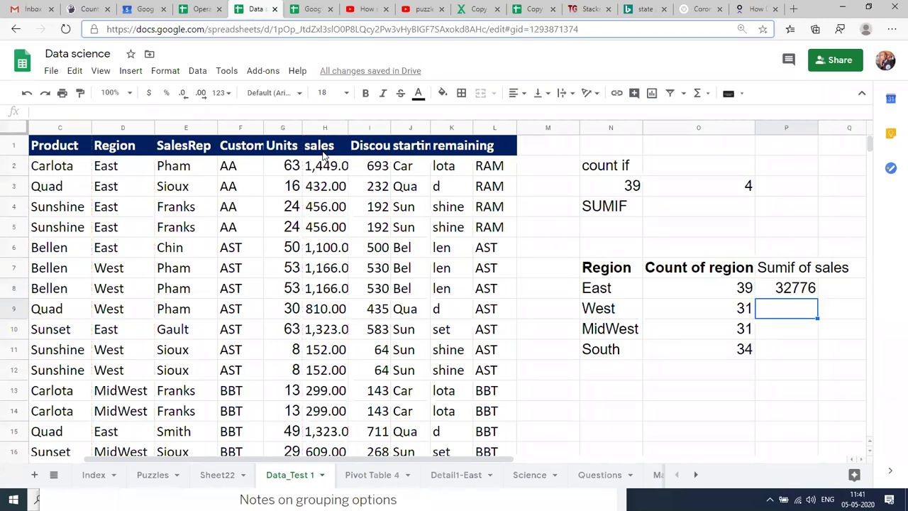
key("Up")
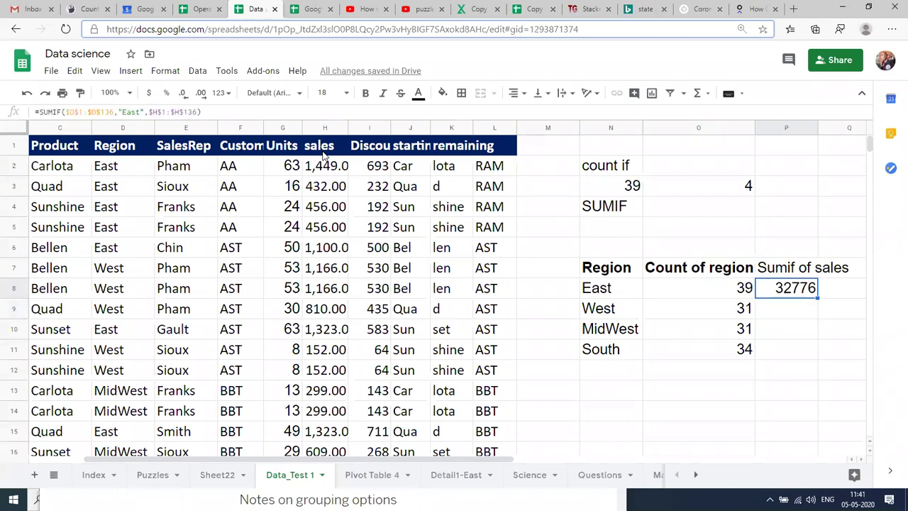
key("F2")
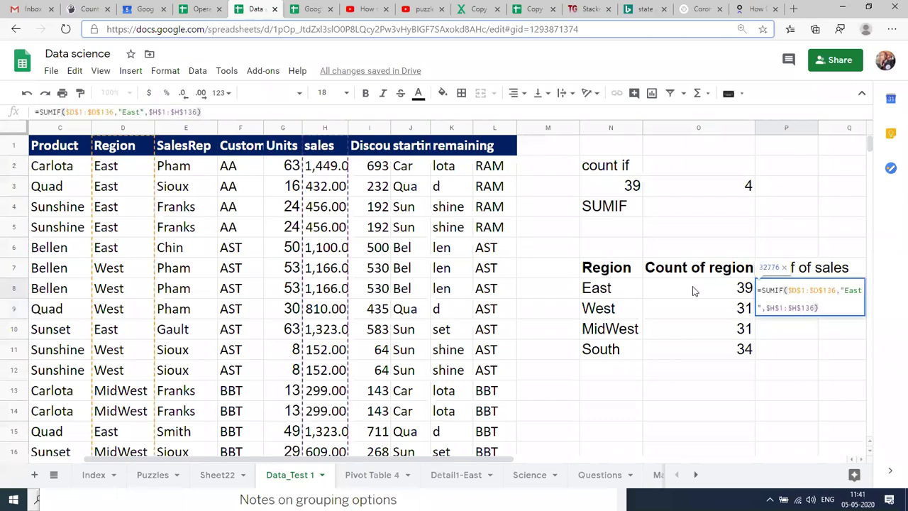
left_click_drag(759, 300, 839, 288)
key("BackSpace")
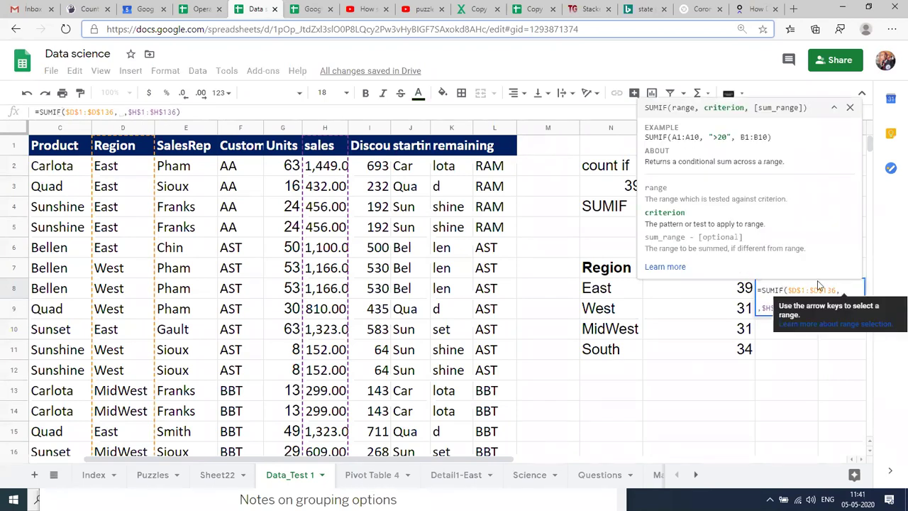
left_click(617, 294)
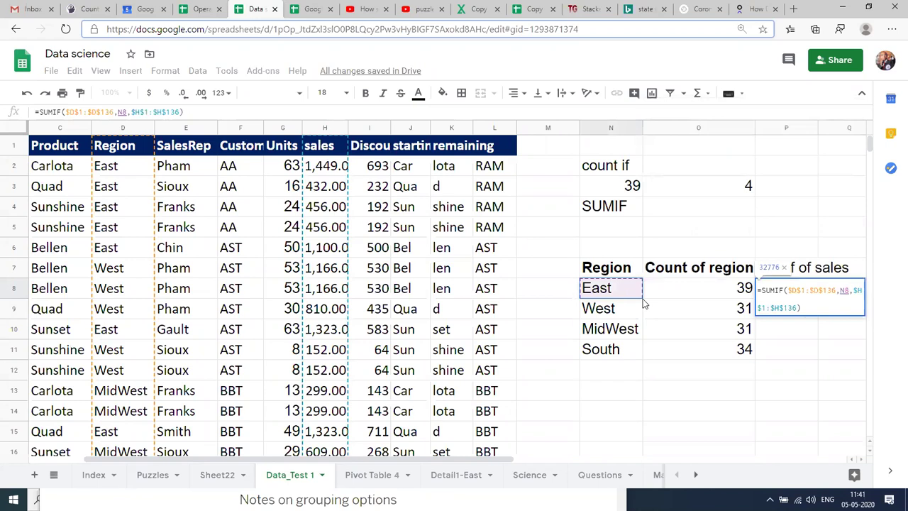
key("Return")
- Fill the SUMIF formula from P8 down to P11 for the West, MidWest and South regions
key("Up")
key("shift+Down")
key("shift+Down")
key("shift+Down")
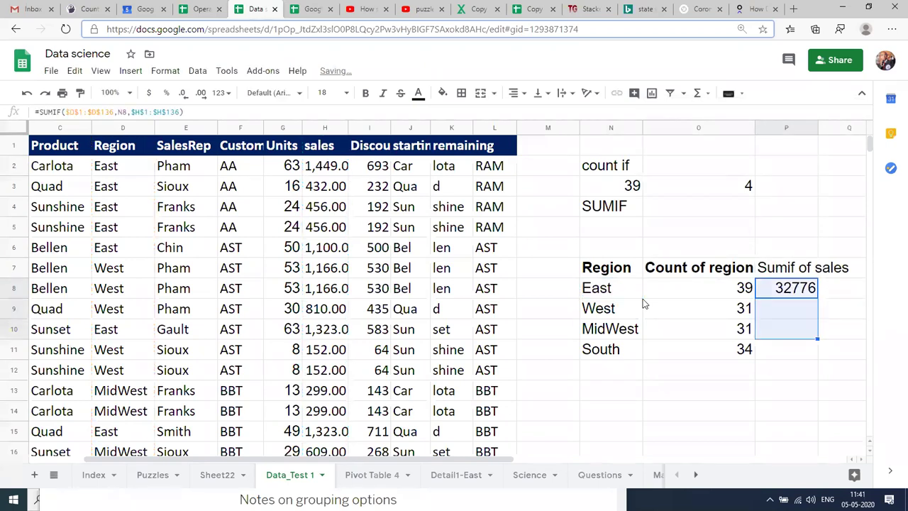
key("ctrl+d")
- Check the criterion reference used by the SUMIF formula in each cell from P8 to P11
key("Down")
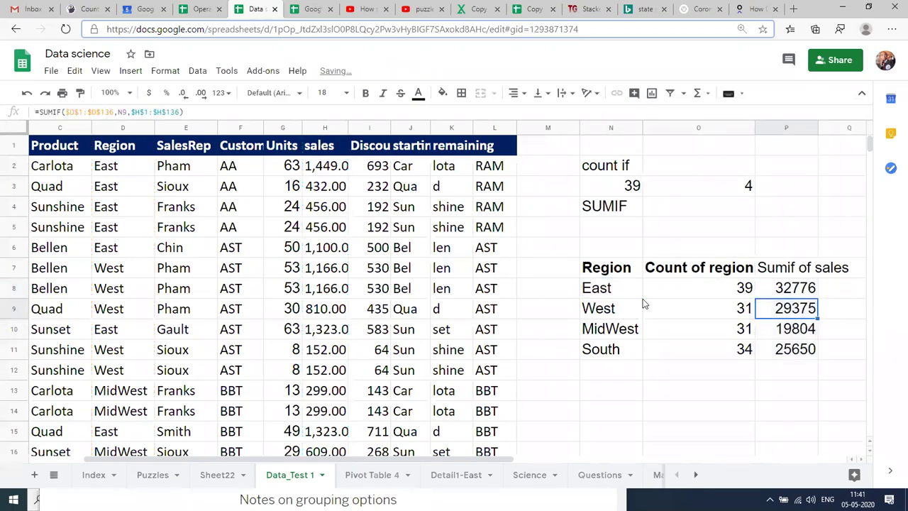
key("Up")
key("F2")
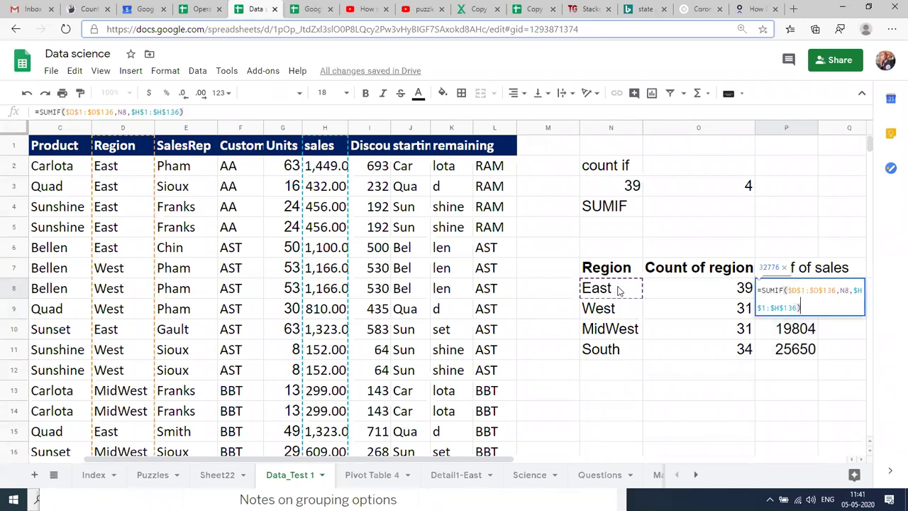
key("Return")
key("F2")
key("Return")
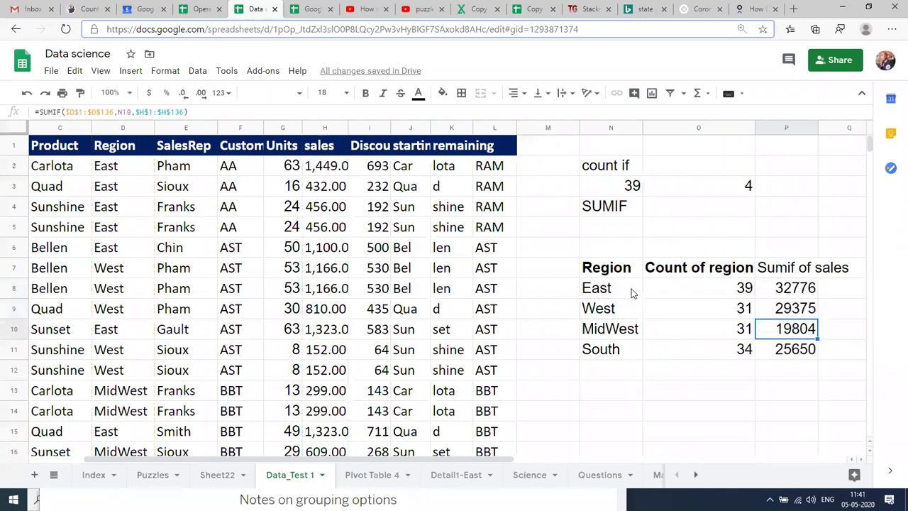
key("F2")
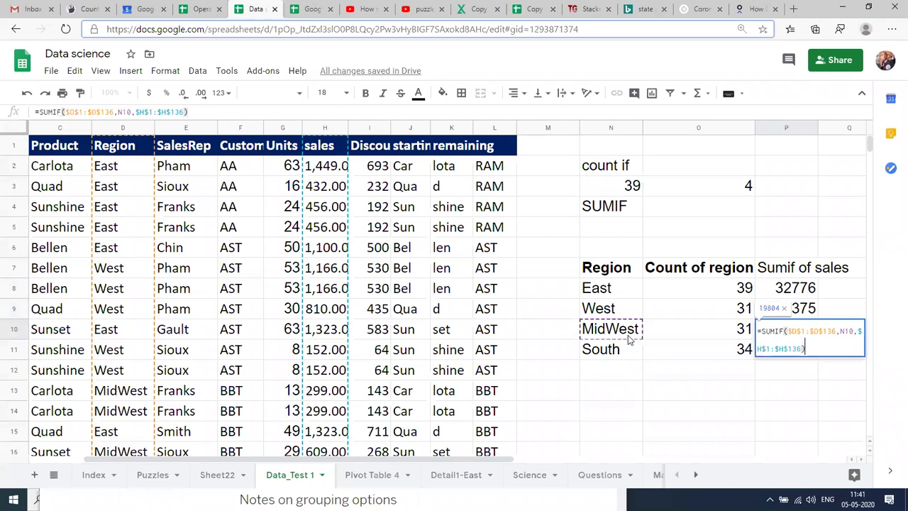
key("Return")
key("F2")
key("Return")
- Make the "Sumif of sales" heading in P7 bold
key("Up")
key("Up")
key("Up")
key("Up")
key("Up")
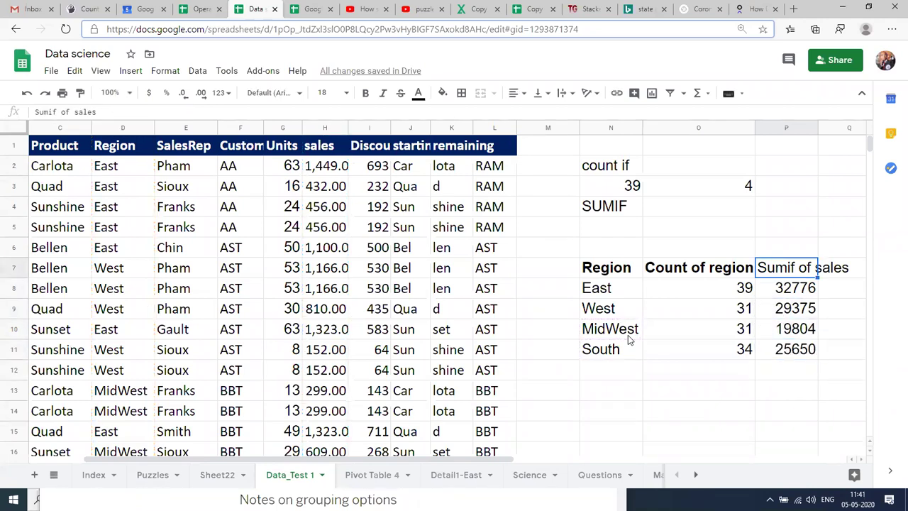
type("B")
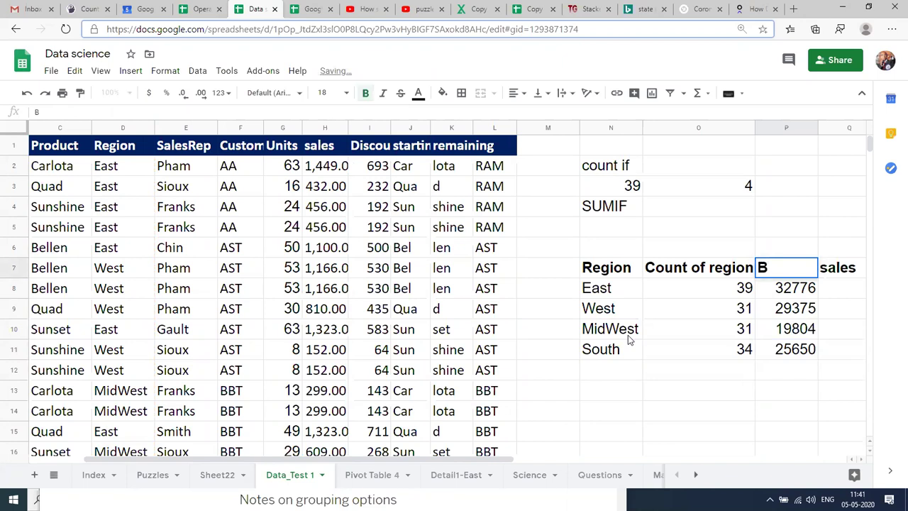
key("BackSpace")
key("Escape")
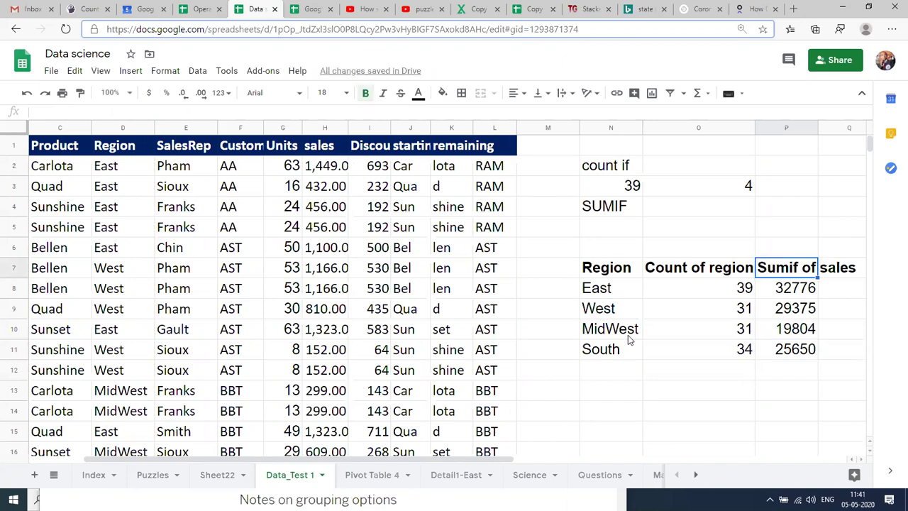
- Open the Data sheet from the list of all sheets
scroll(628, 340, "right", 3)
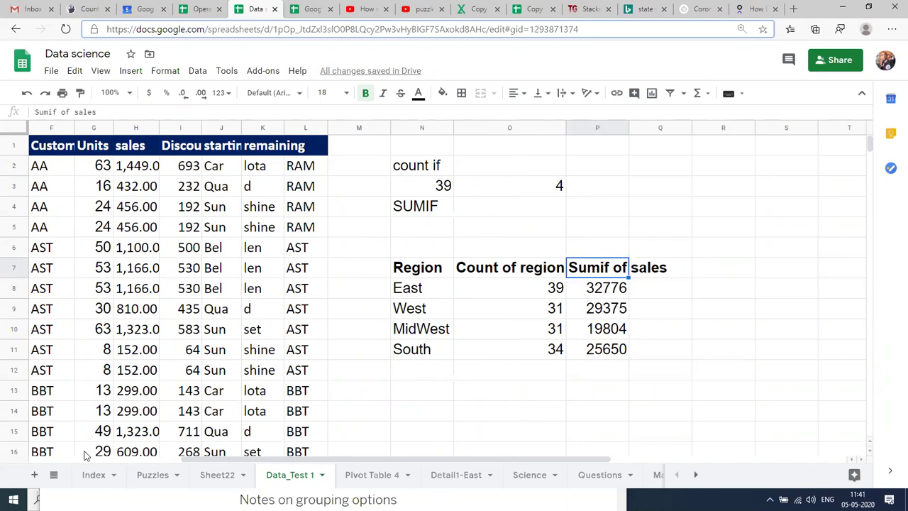
left_click(54, 474)
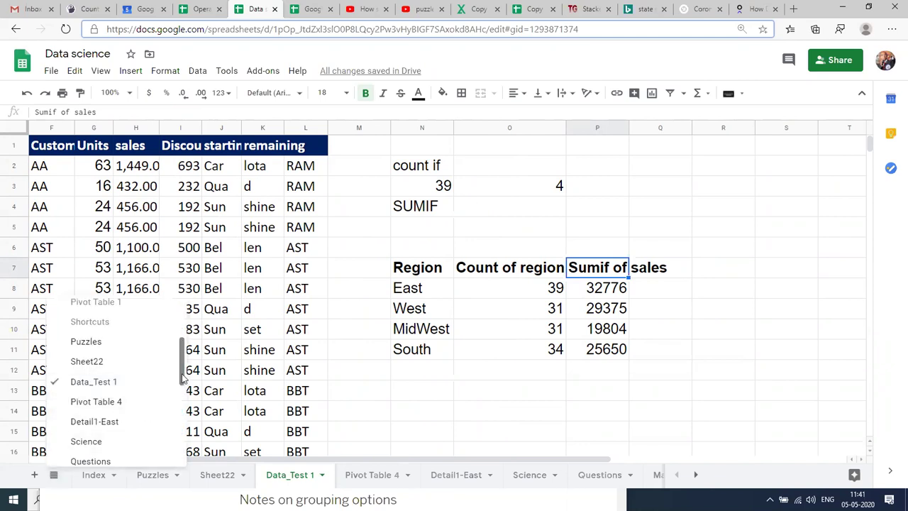
left_click_drag(182, 378, 183, 330)
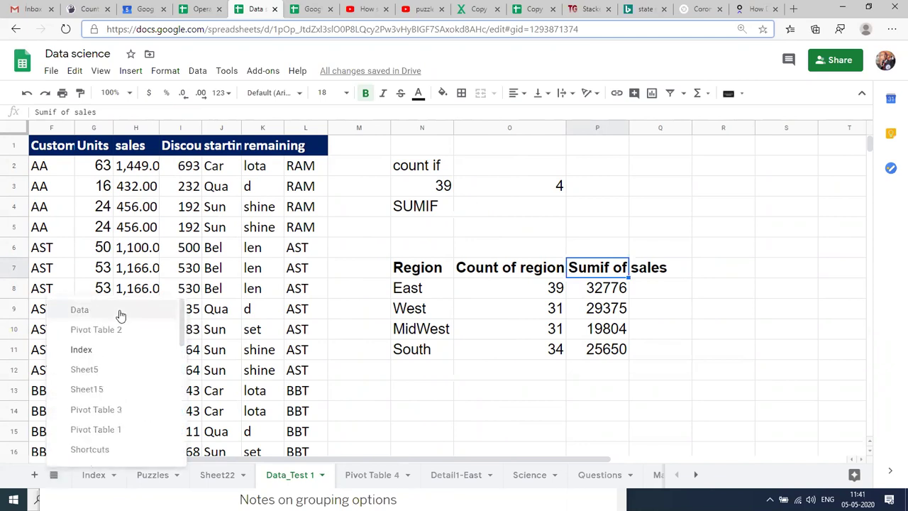
left_click(80, 310)
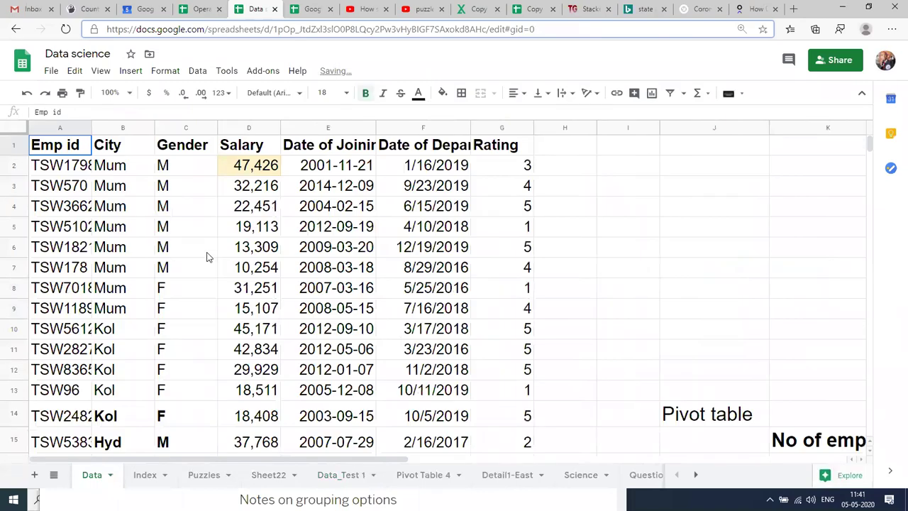
- Enter the label "SUNIFS" in cell I2, beside the employee data
left_click(208, 256)
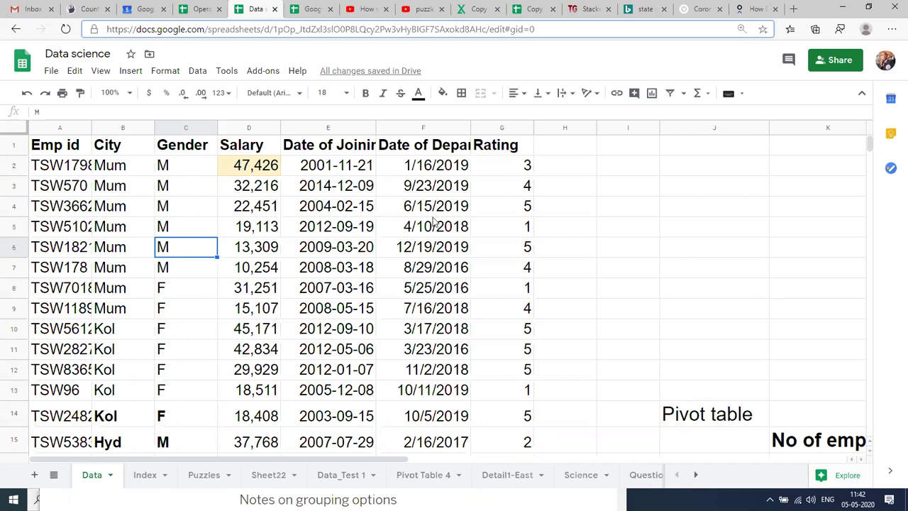
left_click(634, 168)
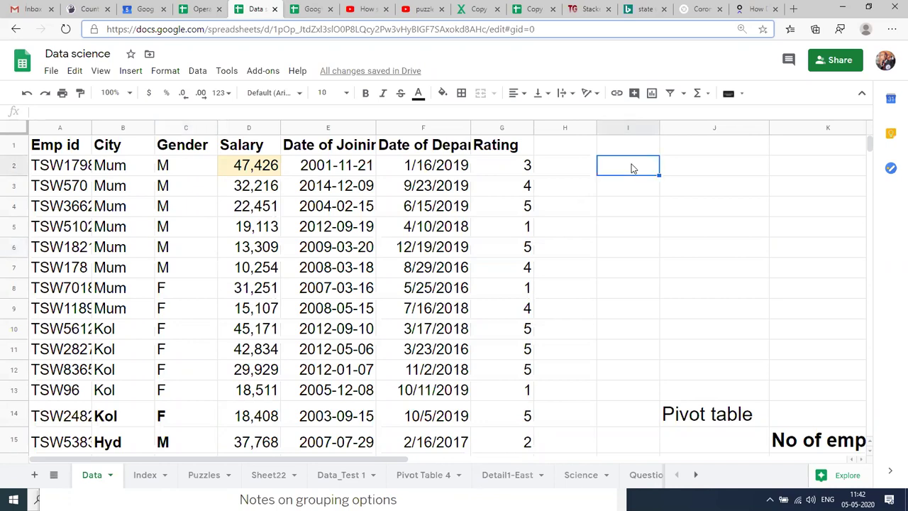
type("SUNIFS")
key("Return")
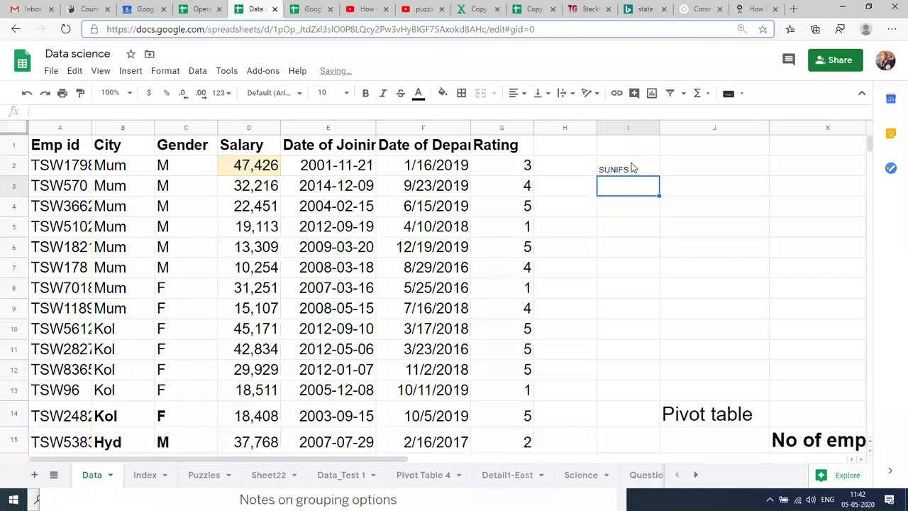
- Correct the label in cell I2 so that it reads "SUMIF"
double_click(615, 163)
key("BackSpace")
key("BackSpace")
key("BackSpace")
key("BackSpace")
key("BackSpace")
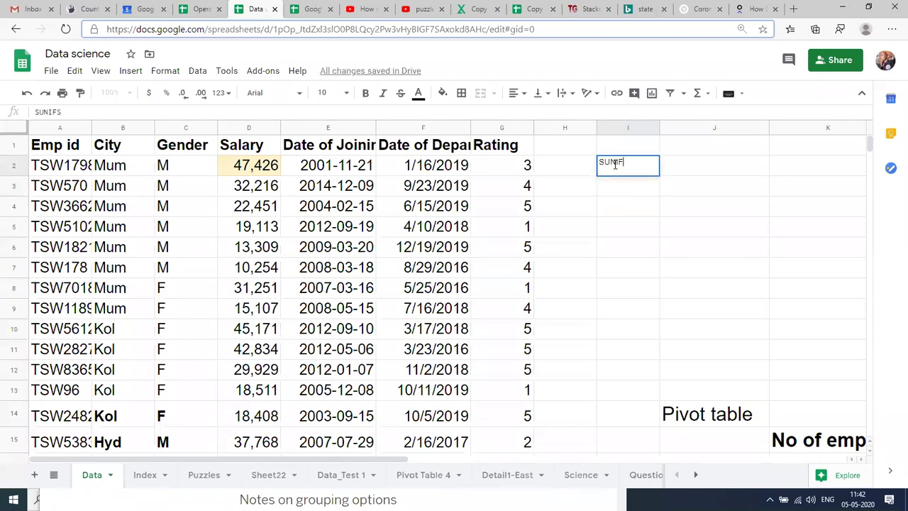
type("UMIF")
key("Return")
- Set the font size of cells I2 to I10 to 18
left_click(615, 168)
left_click_drag(615, 169, 627, 330)
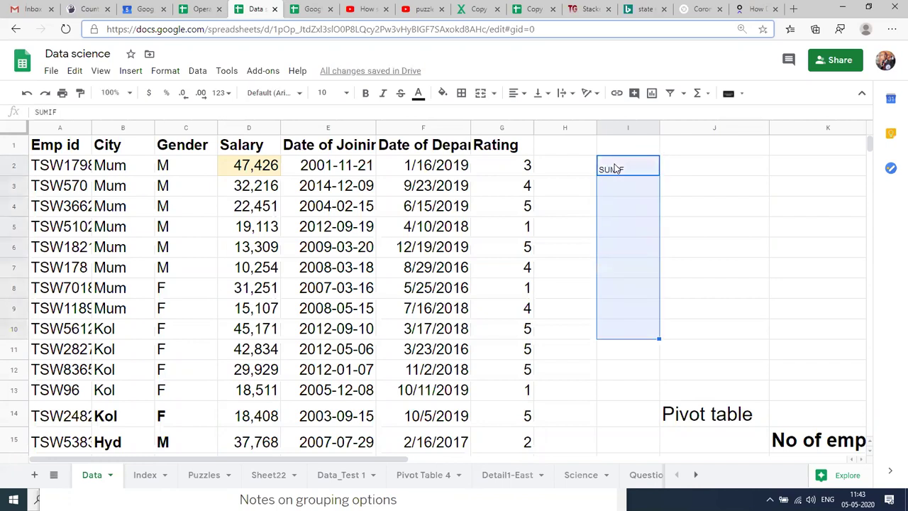
left_click(325, 92)
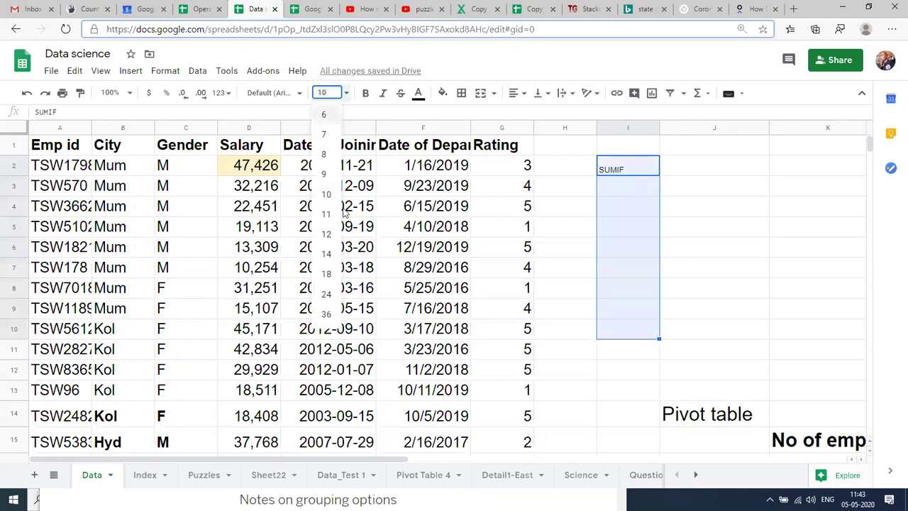
left_click(326, 273)
left_click(718, 204)
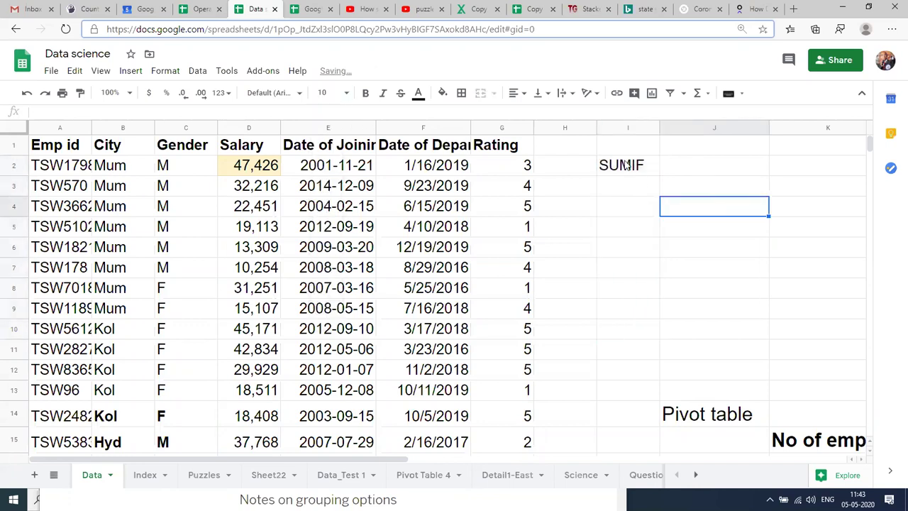
- Enter the label "SUMIFS" in cell I3, directly below the SUMIF label
left_click(623, 165)
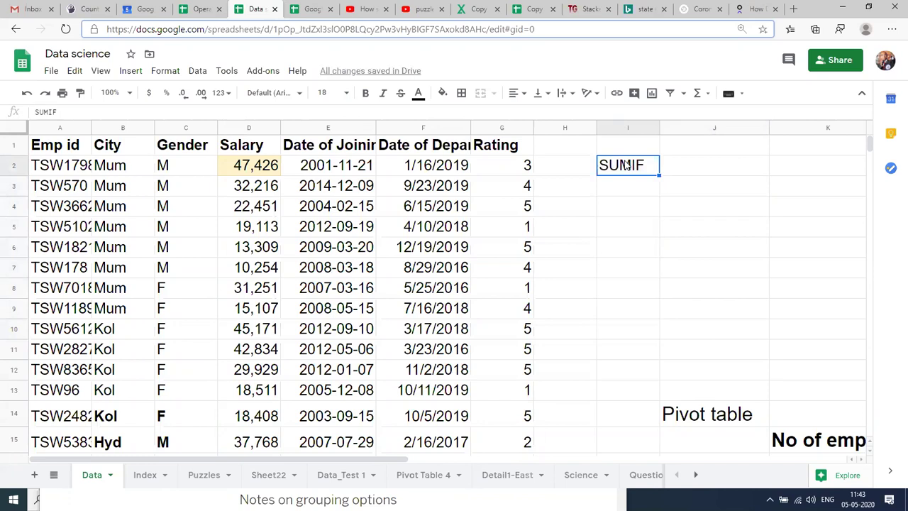
key("Down")
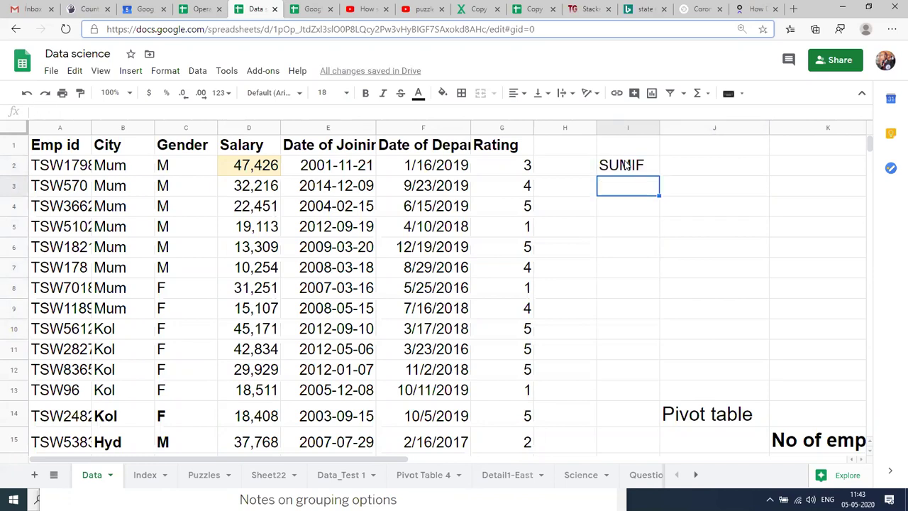
type("SUMIFS")
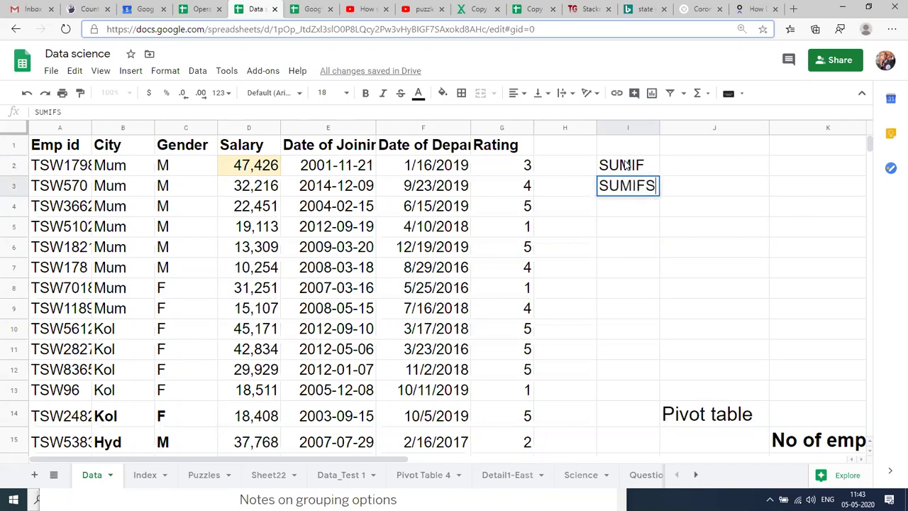
key("Return")
- Make the SUMIFS label in I3 and the SUMIF label in I2 bold
key("Up")
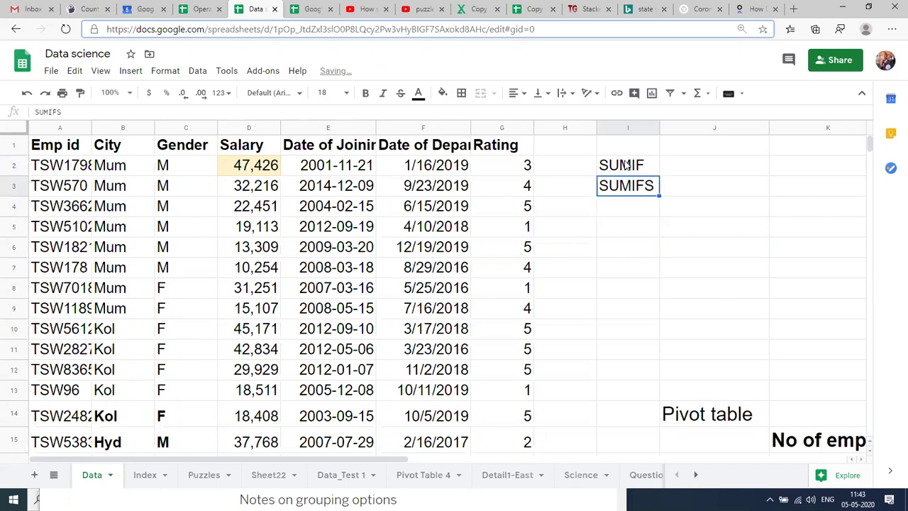
key("ctrl+b")
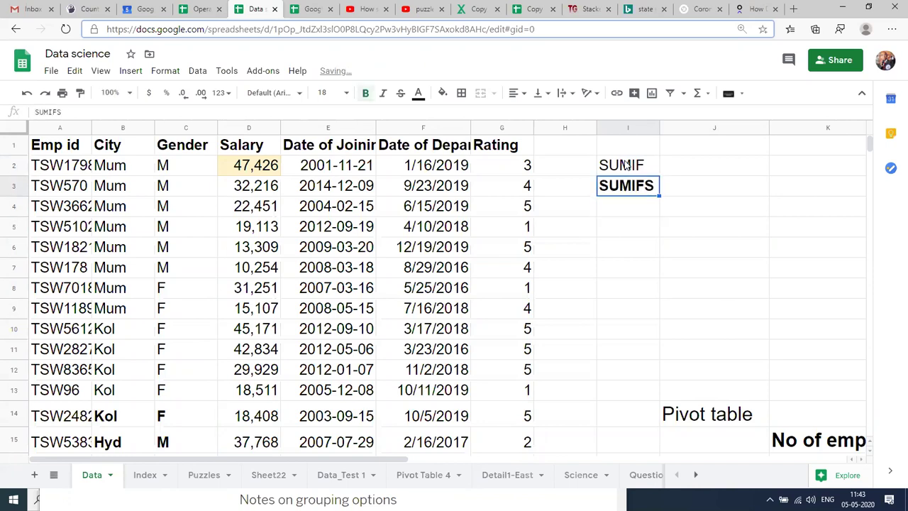
left_click(626, 165)
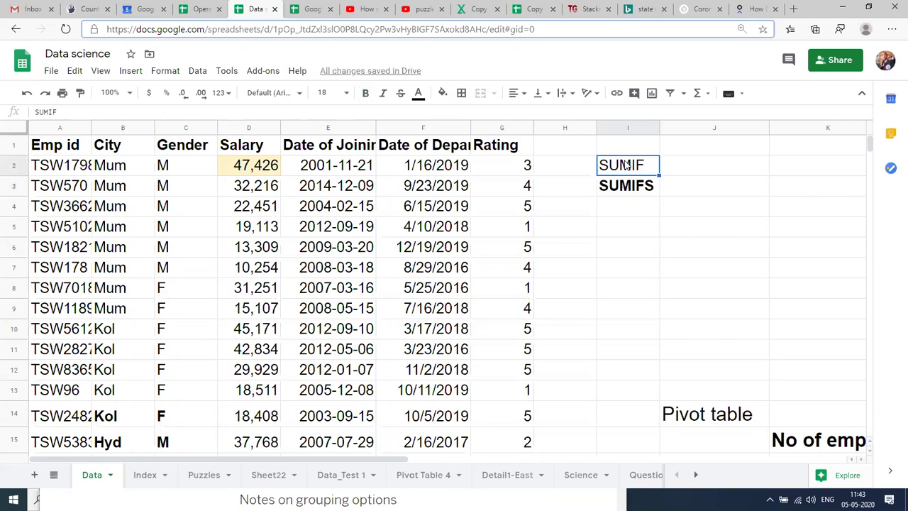
key("ctrl+b")
left_click(640, 186)
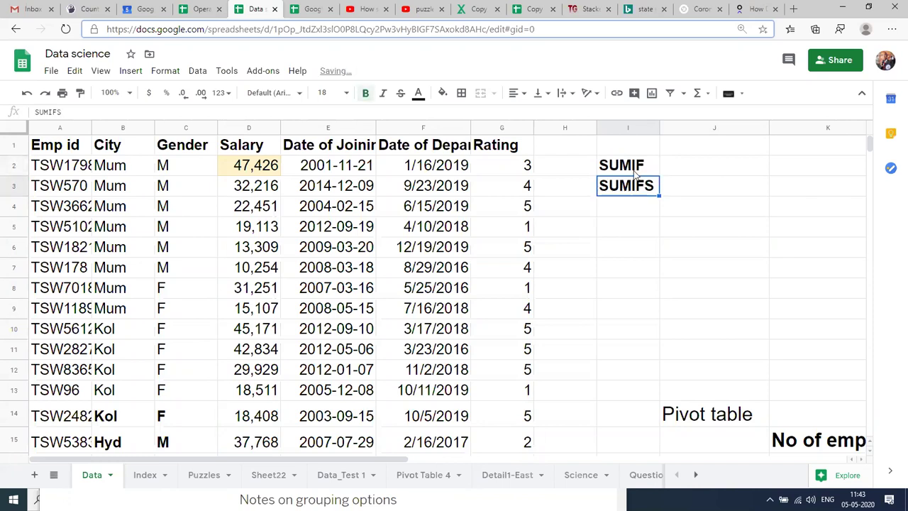
left_click(636, 173)
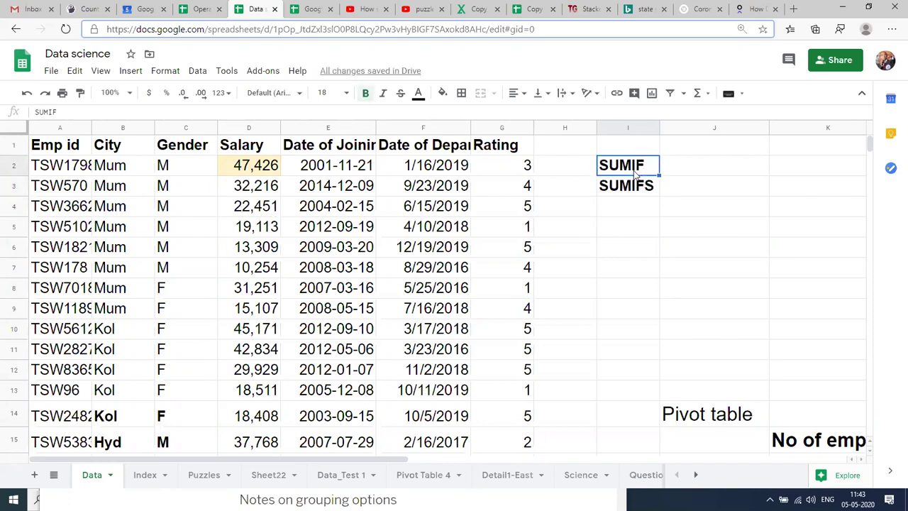
- Start a SUMIF formula in cell J2 and point out the optional sum_range argument in its syntax help
left_click(682, 172)
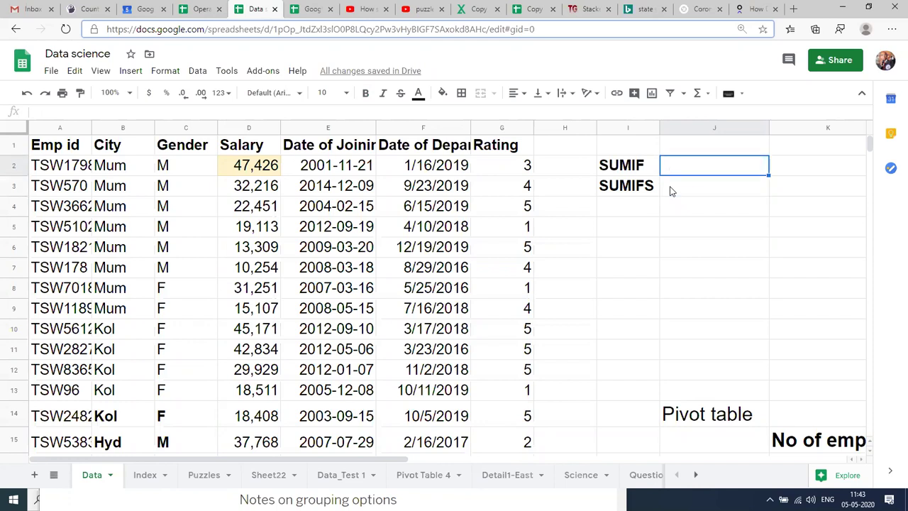
type("=")
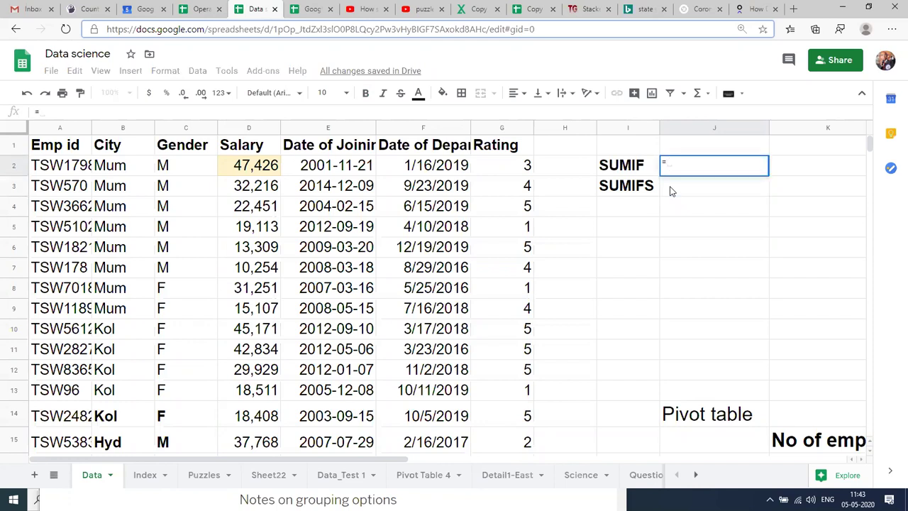
type("SUMIF")
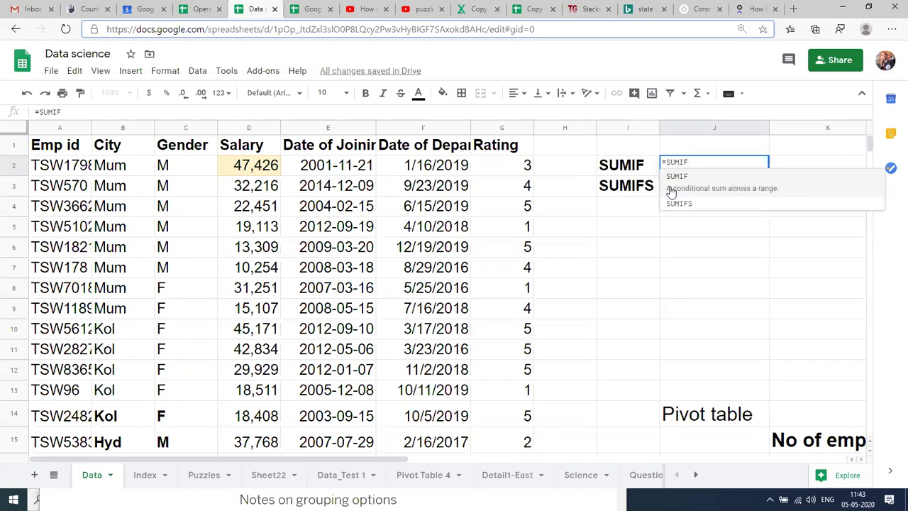
left_click(670, 192)
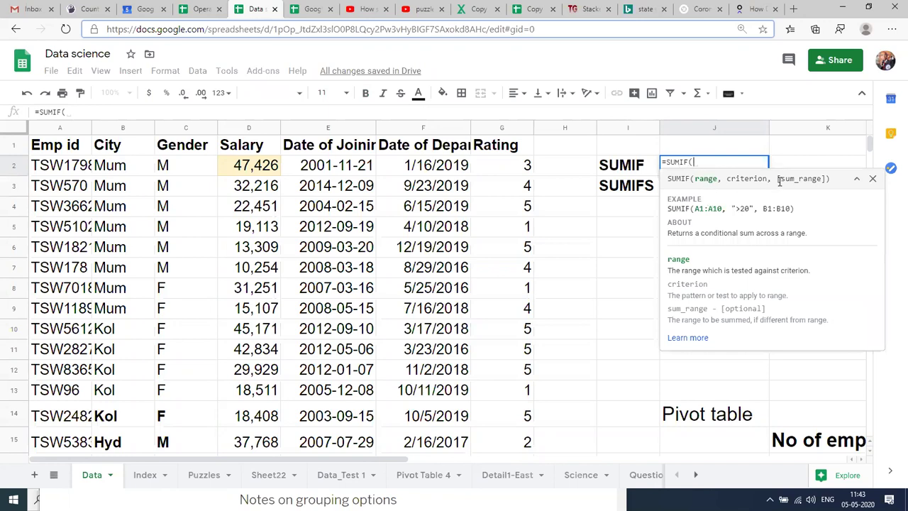
left_click_drag(778, 179, 825, 181)
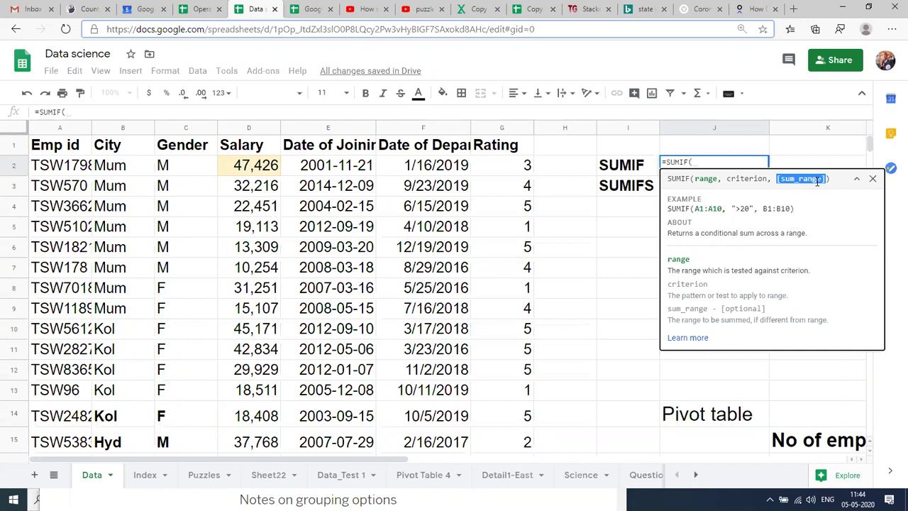
left_click(817, 182)
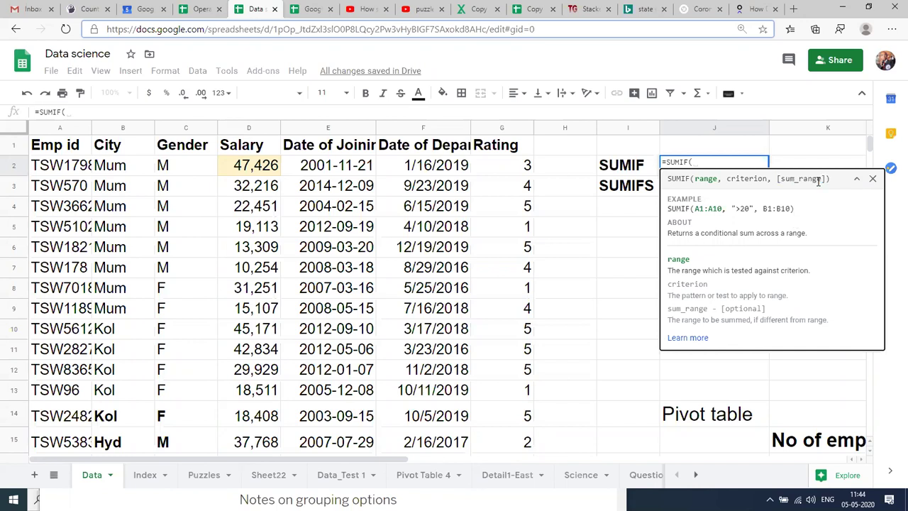
double_click(803, 180)
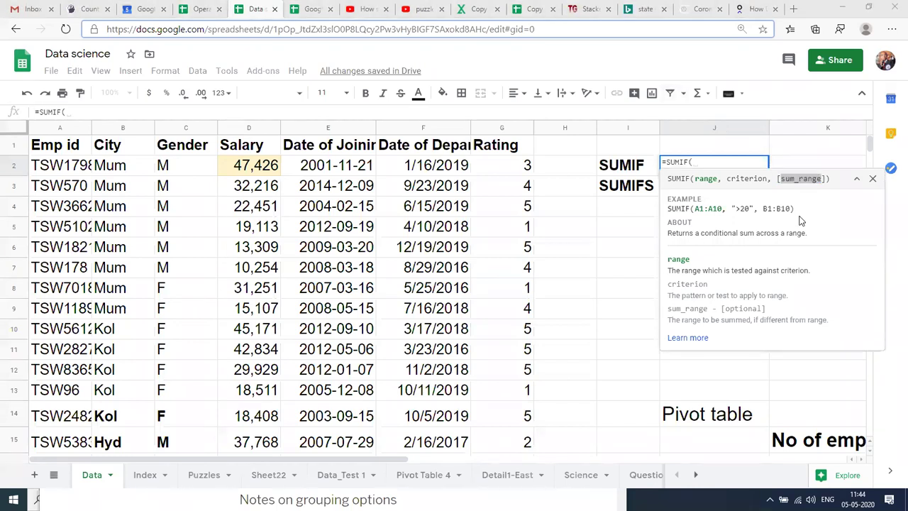
- Examine the range, criterion and sum_range arguments in the SUMIF syntax help
left_click(713, 179)
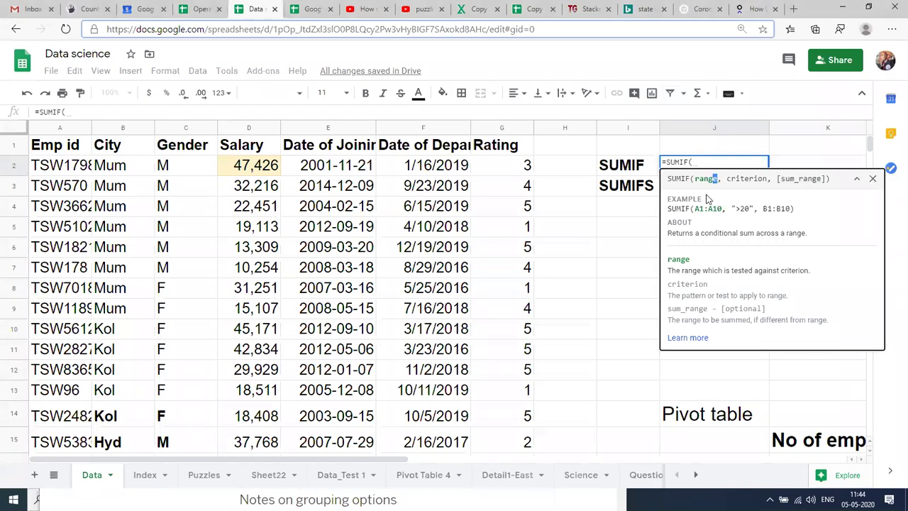
triple_click(796, 179)
left_click(795, 179)
left_click_drag(824, 179, 777, 179)
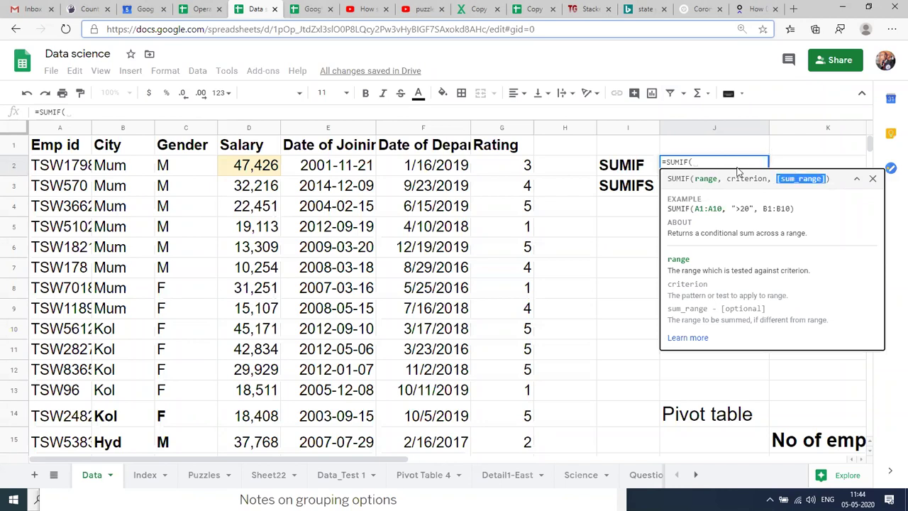
left_click(802, 178)
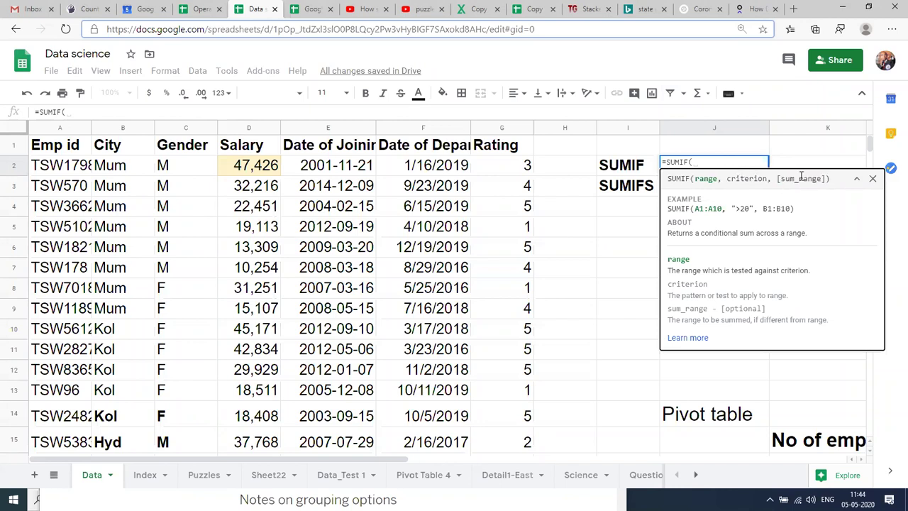
double_click(708, 178)
left_click(746, 179)
double_click(746, 178)
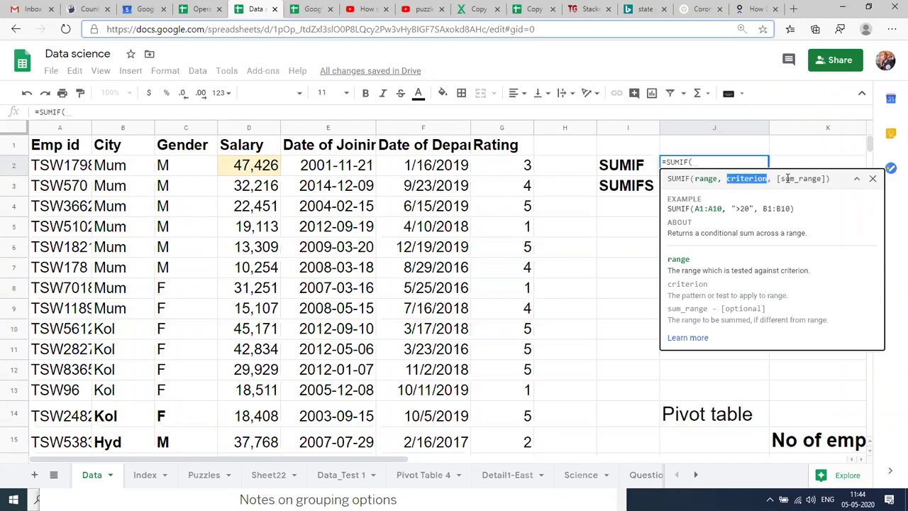
double_click(788, 179)
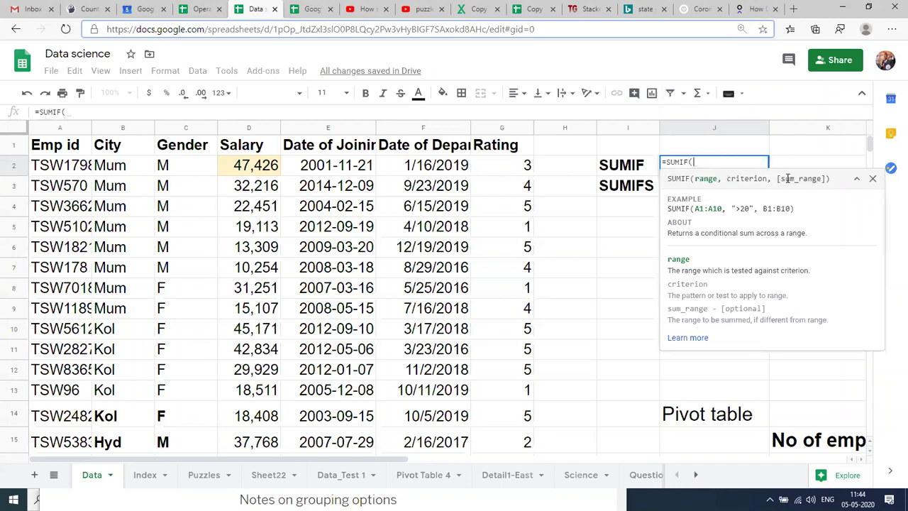
- Discard the unfinished SUMIF formula in cell J2
key("BackSpace")
key("BackSpace")
key("BackSpace")
key("BackSpace")
key("BackSpace")
key("BackSpace")
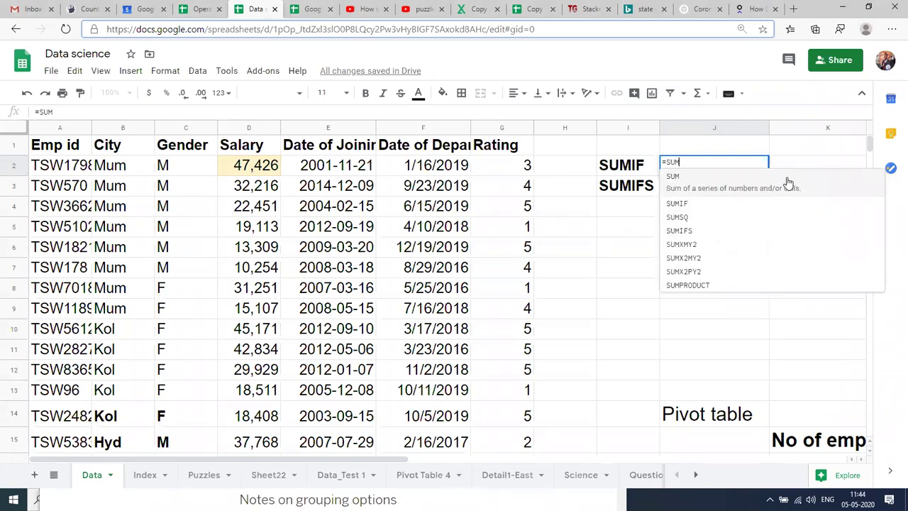
key("Escape")
- Open the SUMIFS syntax help from cell J3, examine its sum_range, criteria_range1 and criterion1 arguments, and leave the cell empty
key("Down")
type("=SUMIFS(")
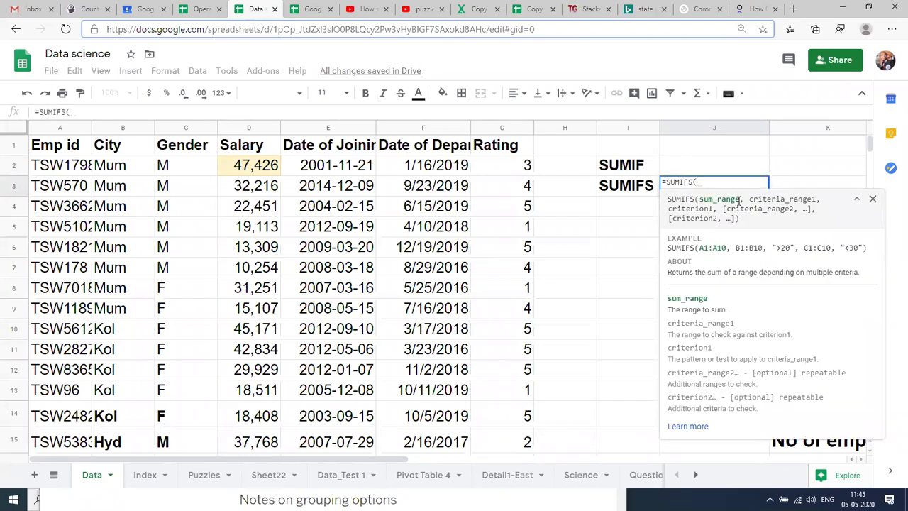
left_click_drag(738, 199, 702, 200)
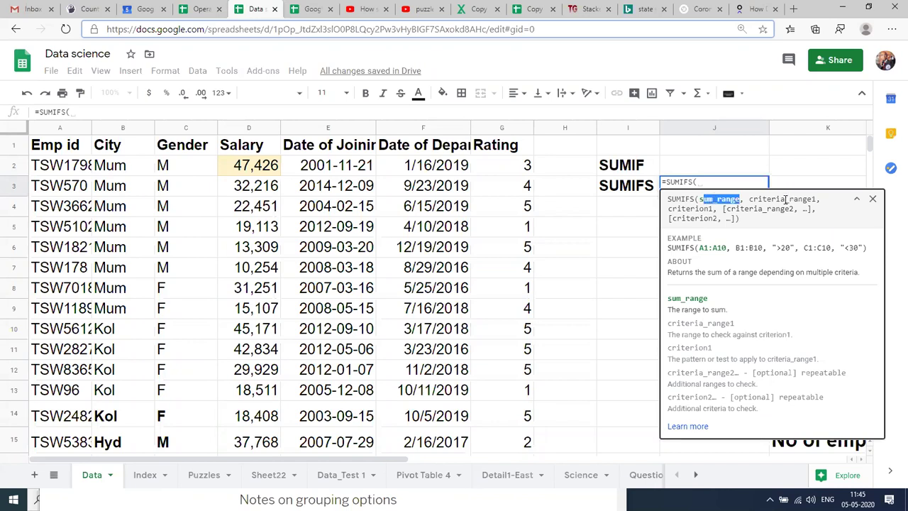
left_click_drag(775, 201, 780, 201)
left_click_drag(697, 212, 707, 209)
left_click(640, 163)
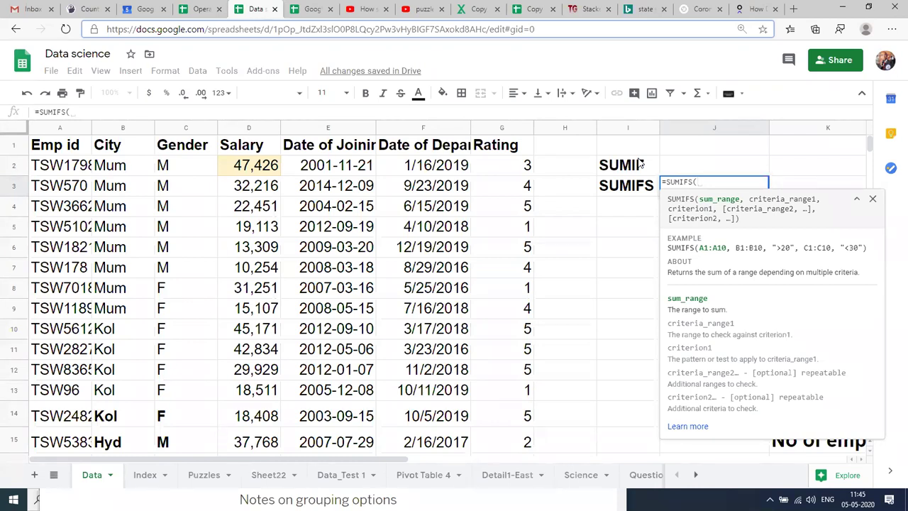
key("Escape")
key("Up")
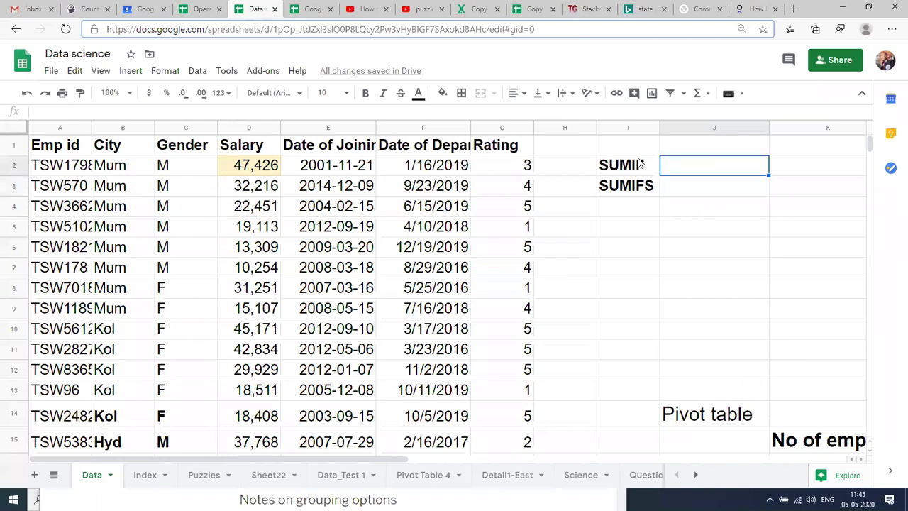
key("Down")
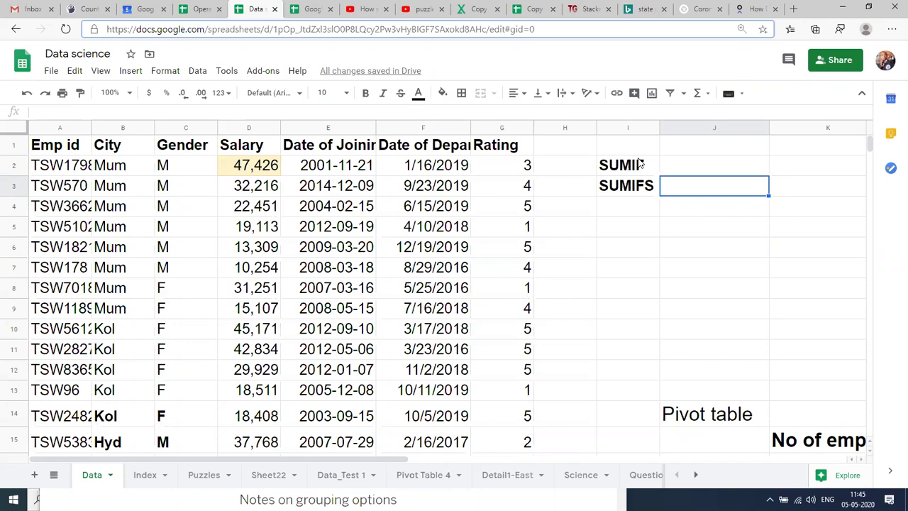
key("Down")
key("Left")
key("Right")
key("Left")
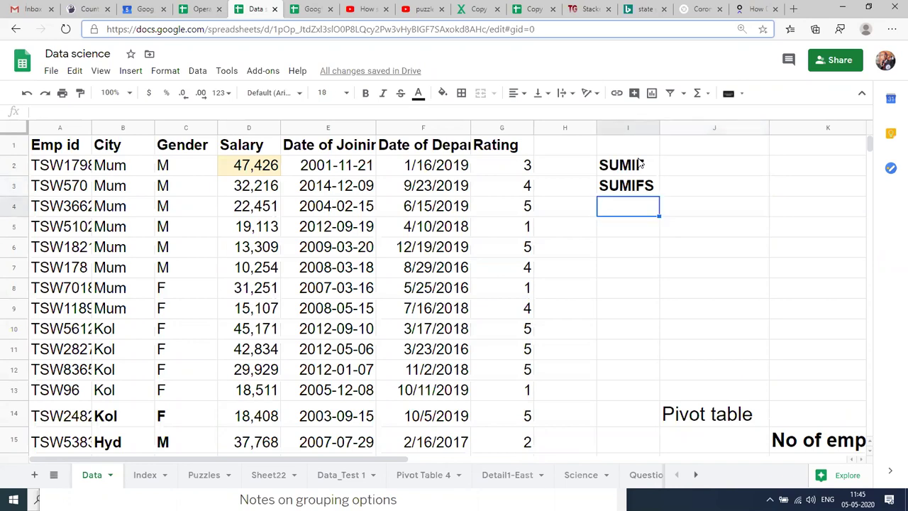
key("Right")
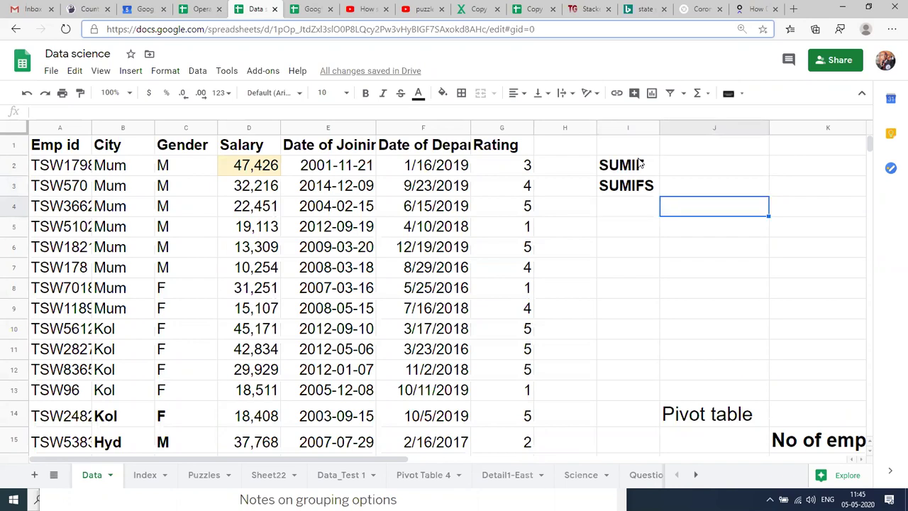
- Review the City, Gender and Salary columns one after another as inputs for a conditional sum
left_click(105, 126)
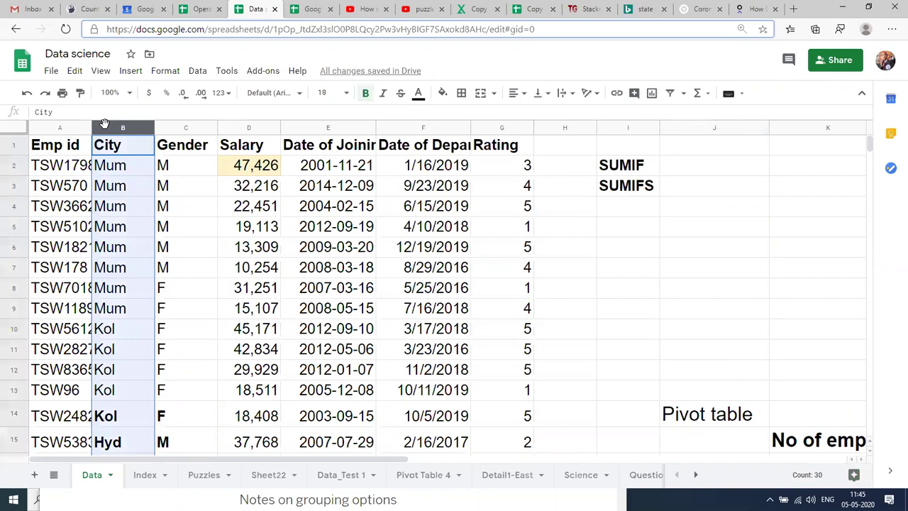
left_click(181, 129)
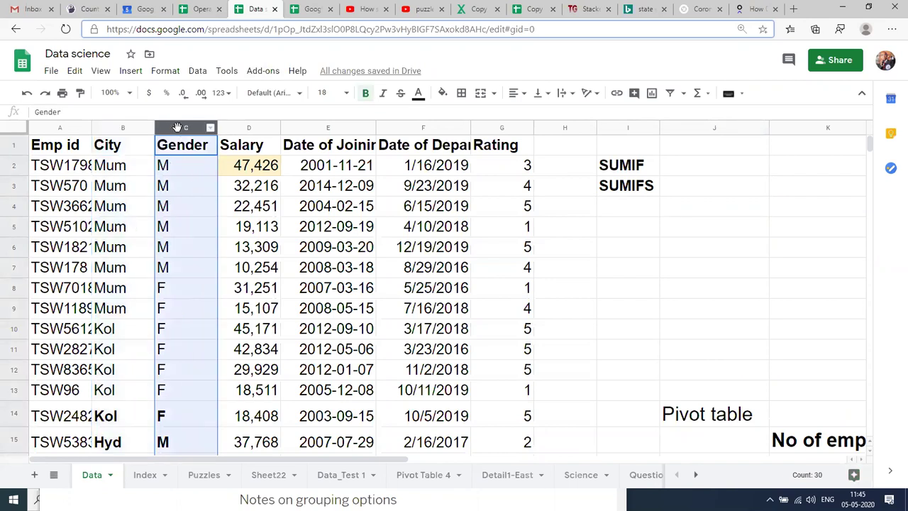
left_click(240, 129)
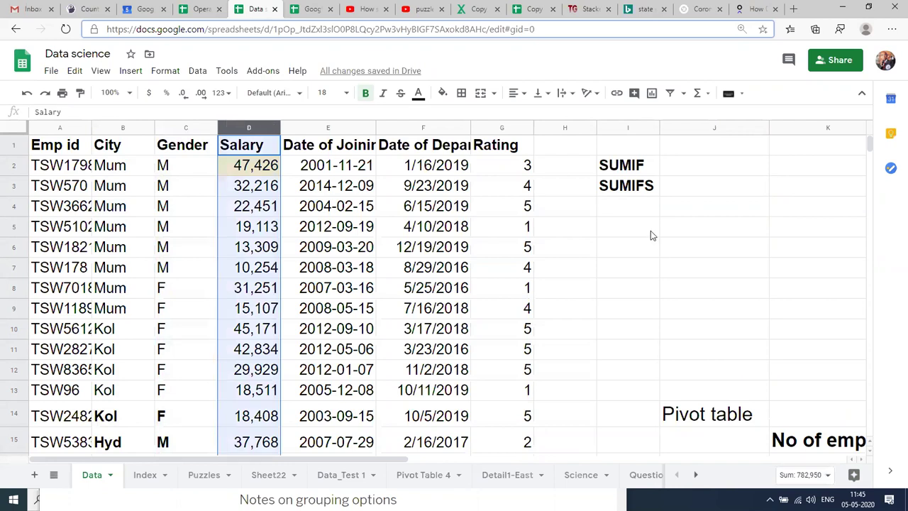
- Begin a SUMIFS formula in cell J4 with the Salary column as the absolute sum range $D:$D
left_click(696, 208)
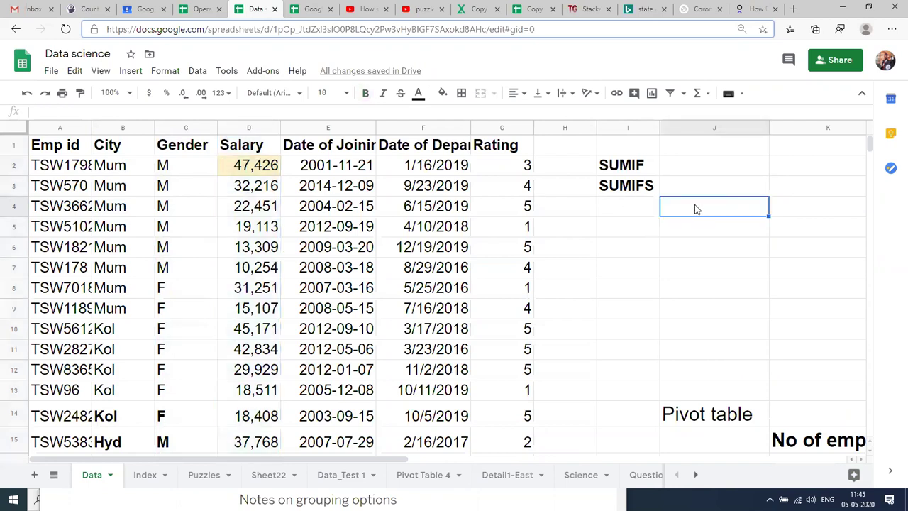
type("=S")
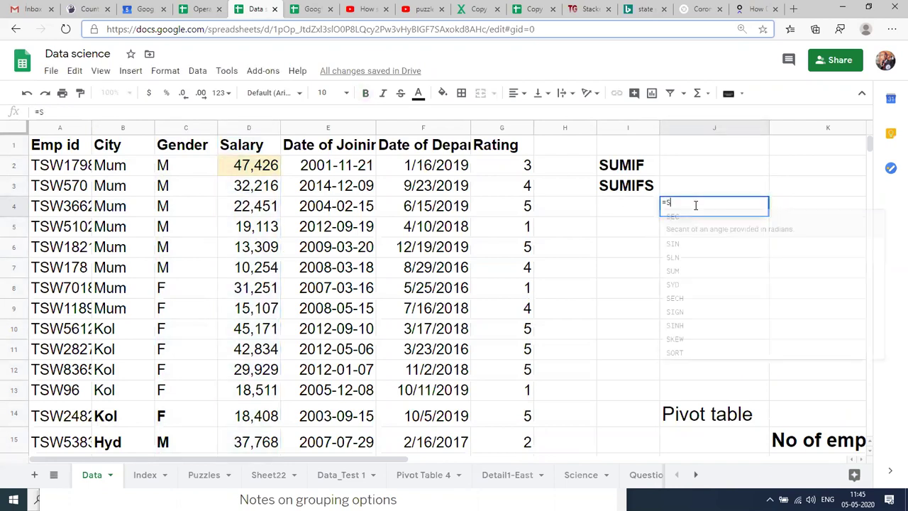
type("UMIFS(")
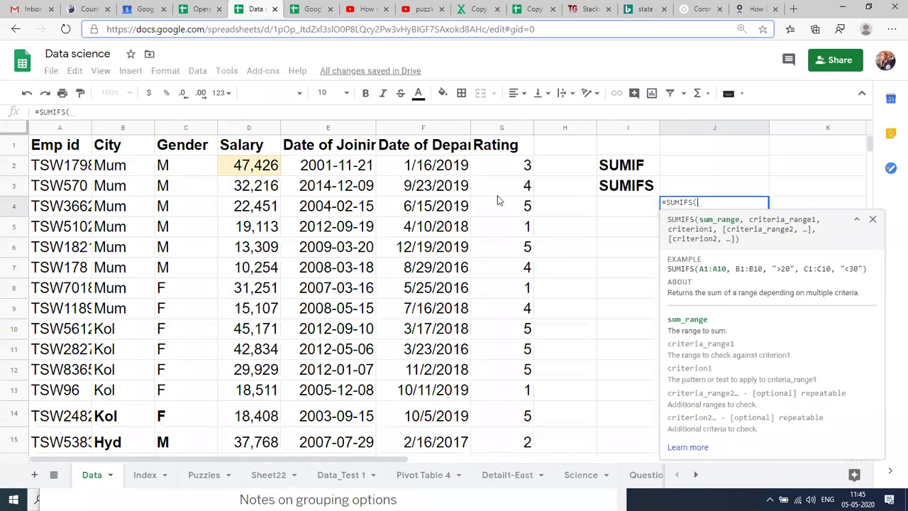
left_click(242, 129)
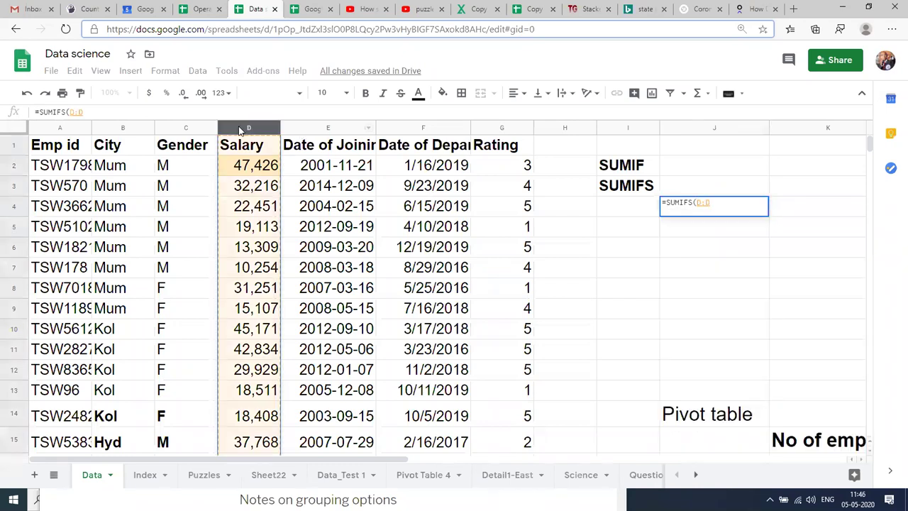
key("F4")
type(",")
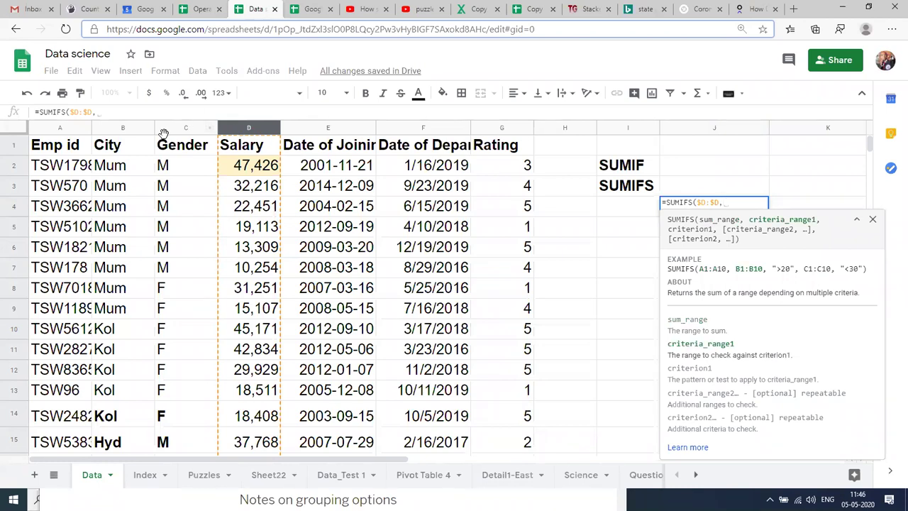
- Add the City column as the absolute criteria range $B:$B with the criterion "Mum" to the SUMIFS formula
left_click(120, 128)
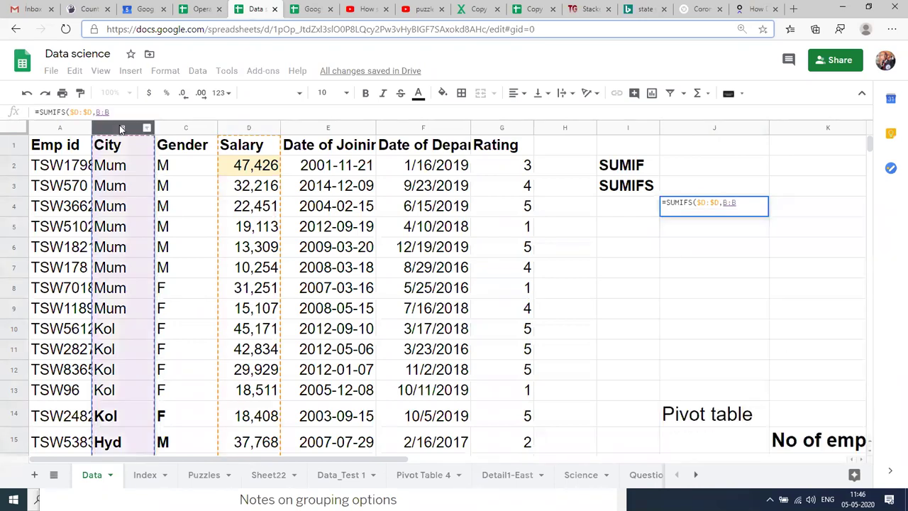
key("F4")
type(",")
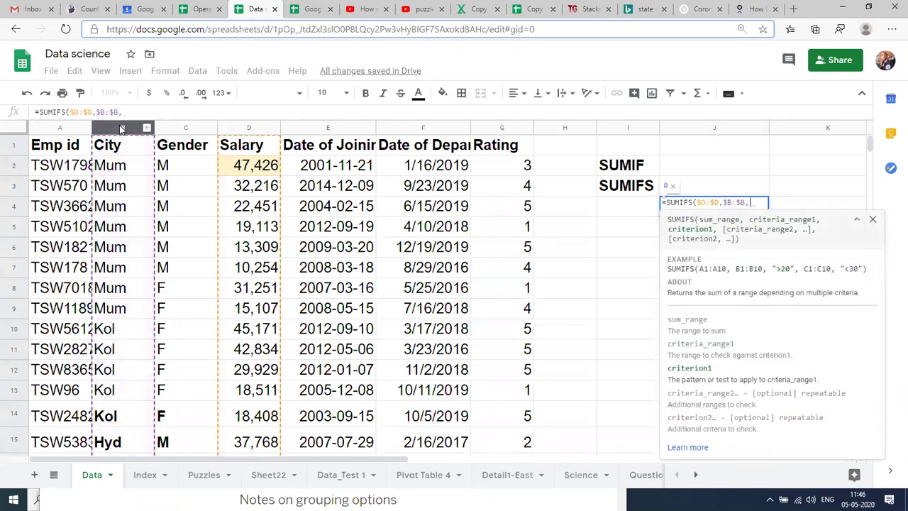
type("\"M")
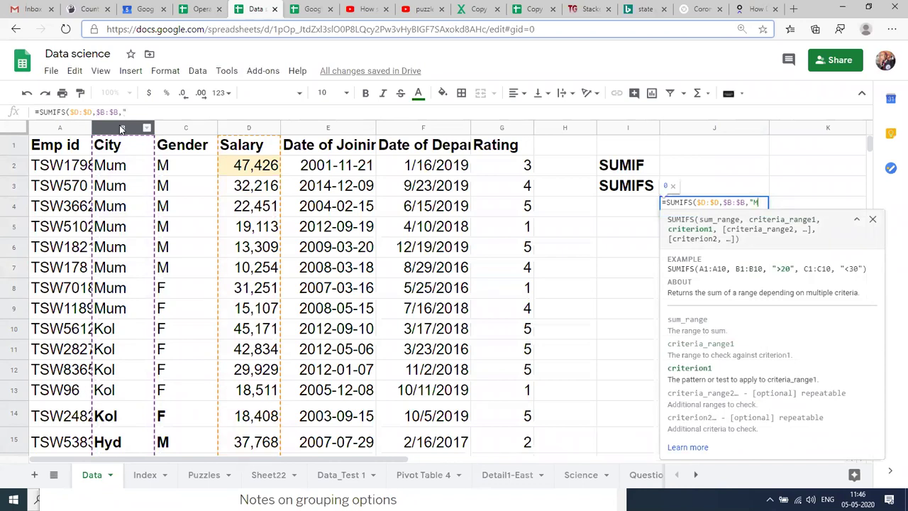
type("um\",")
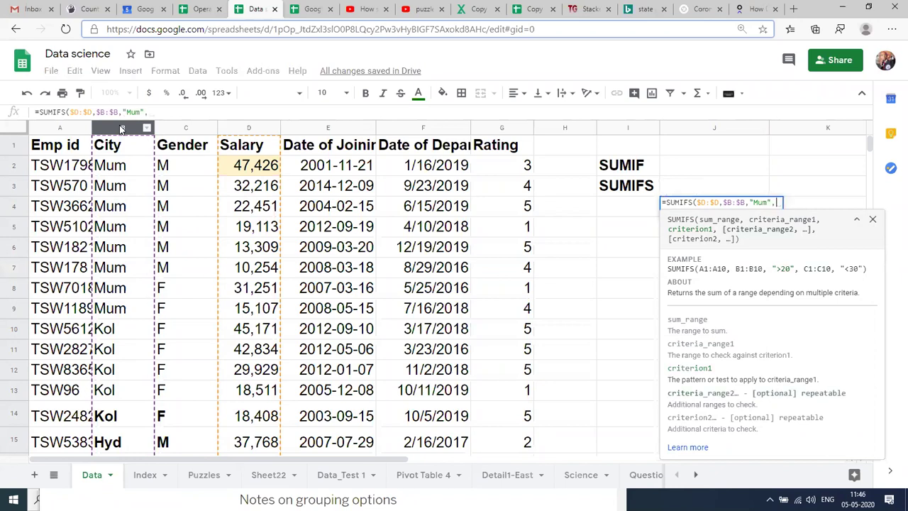
- Add the Gender column $C:$C with the criterion "F" as the second condition and complete the SUMIFS formula in J4
left_click(178, 127)
key("F4")
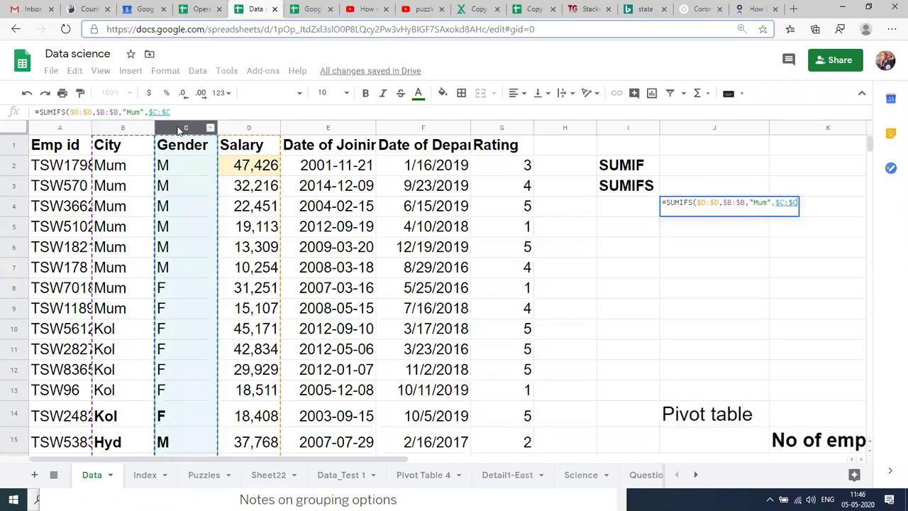
type(",\"")
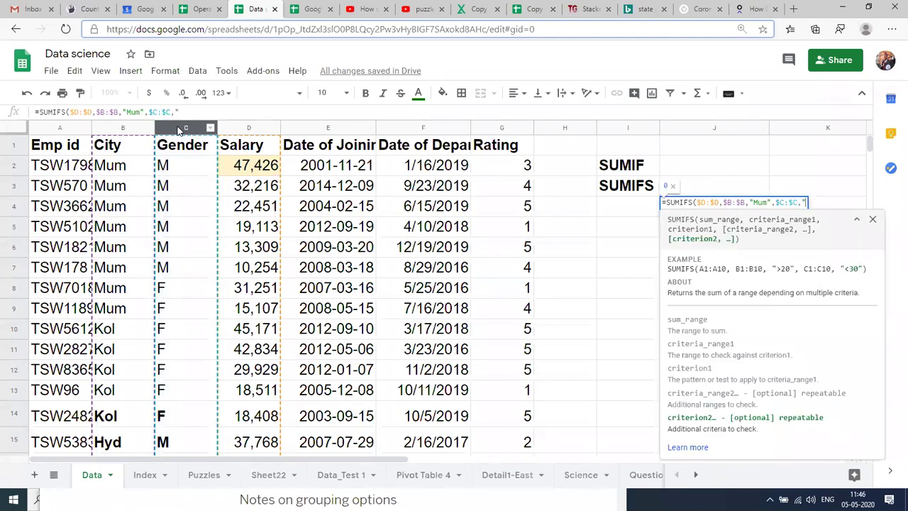
type("F\")")
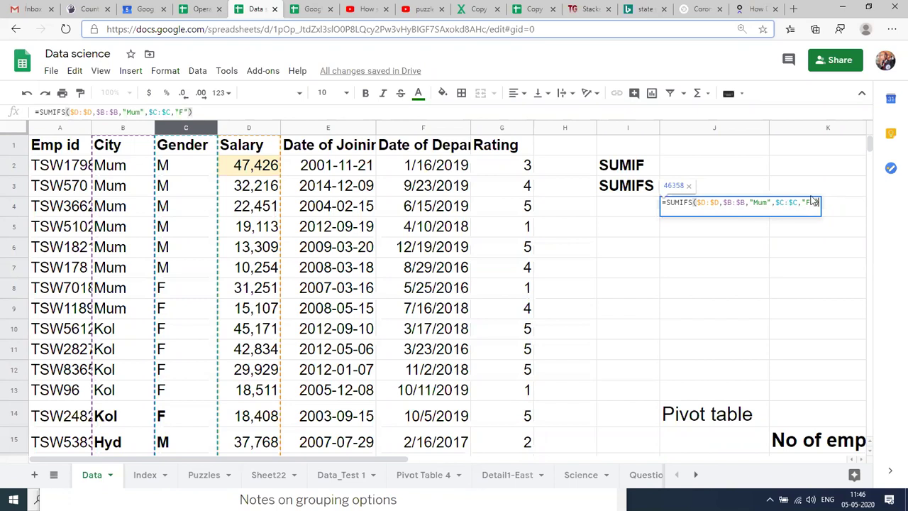
key("Return")
key("Up")
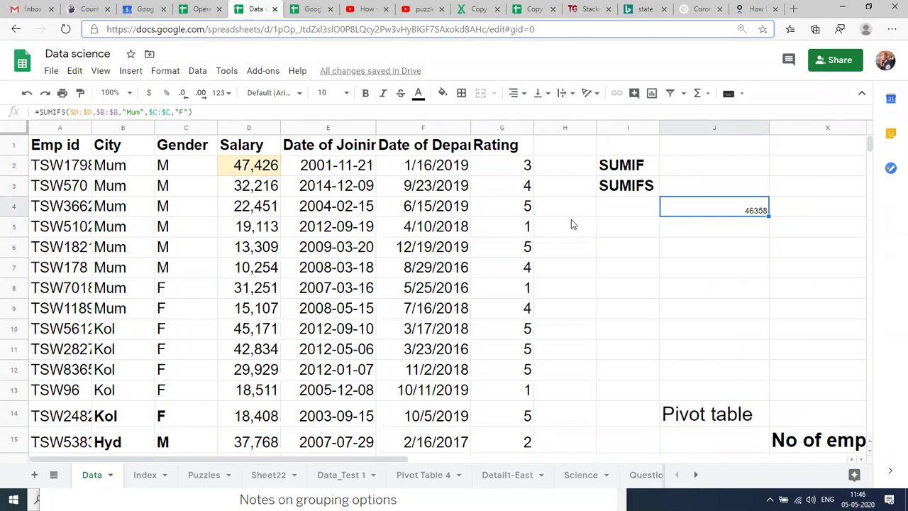
- Create a filter on the whole employee data table
left_click(115, 246)
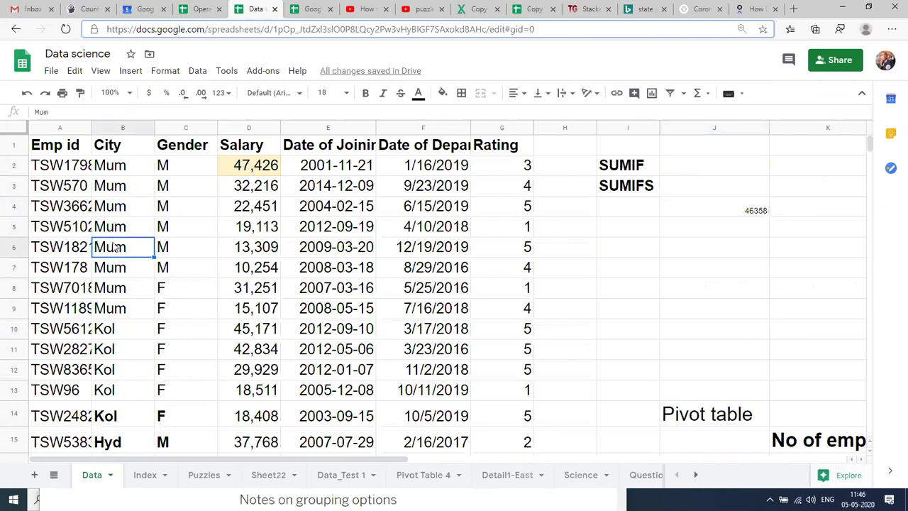
key("ctrl+a")
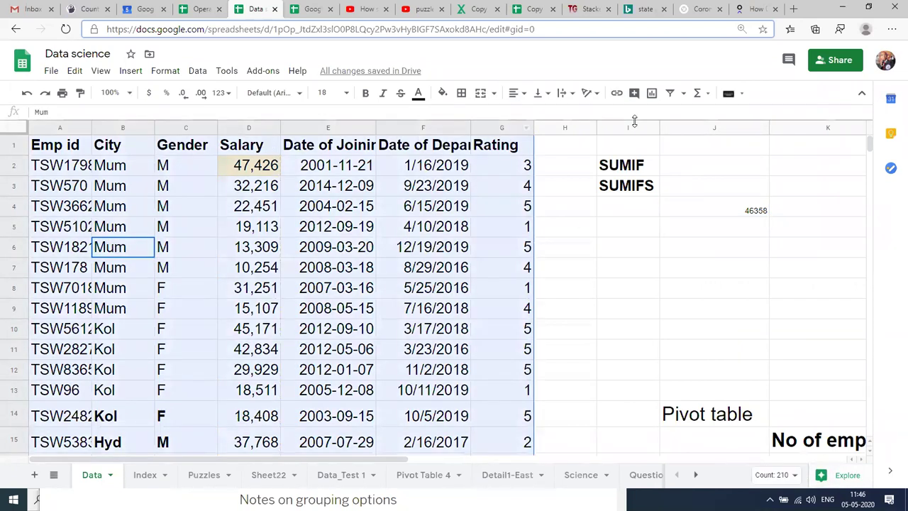
left_click(670, 95)
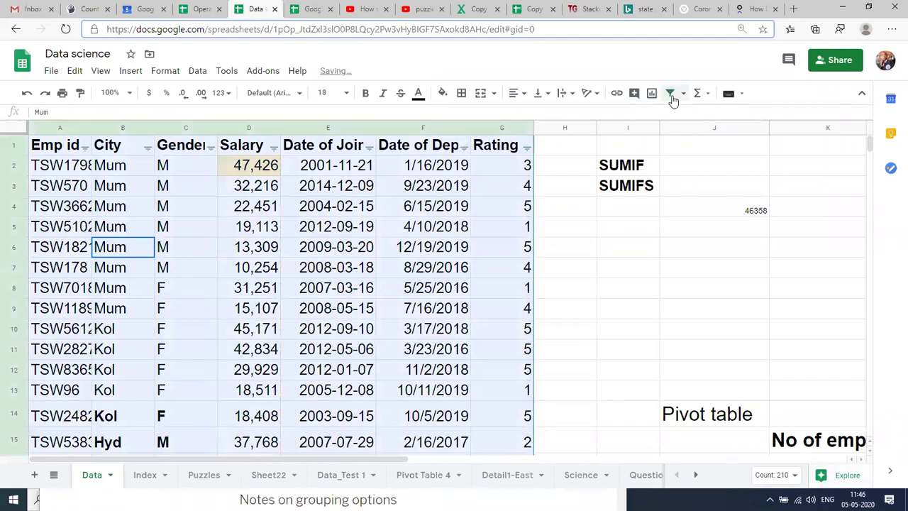
left_click(627, 165)
- Filter the City column by values to show only the Mum rows
left_click(147, 148)
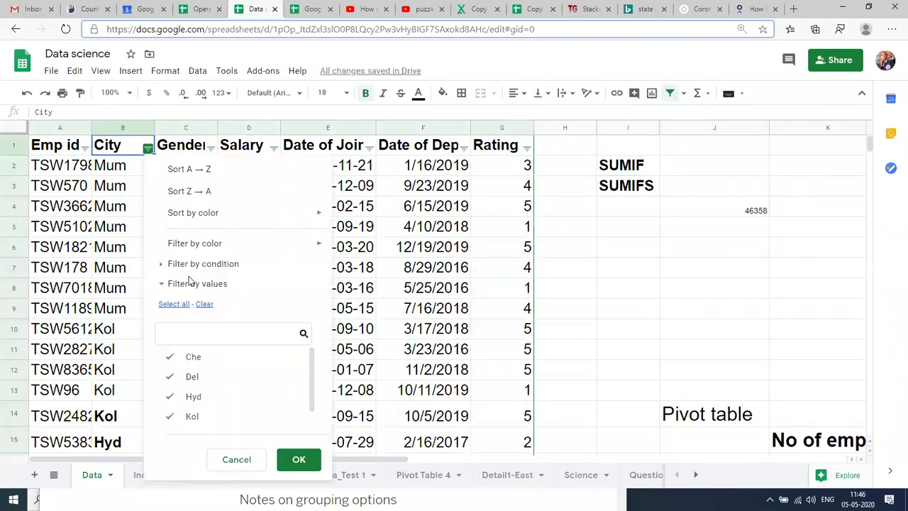
left_click(204, 306)
left_click(192, 334)
type("M")
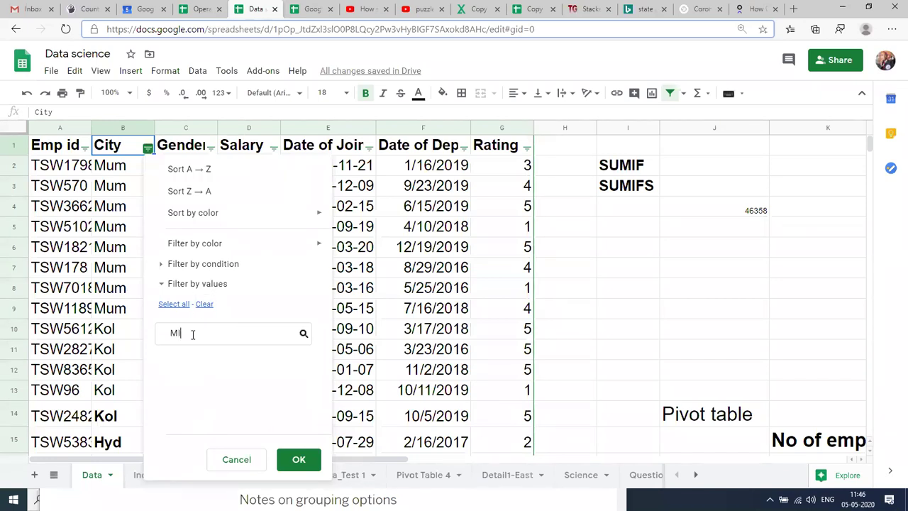
left_click(193, 357)
left_click(297, 459)
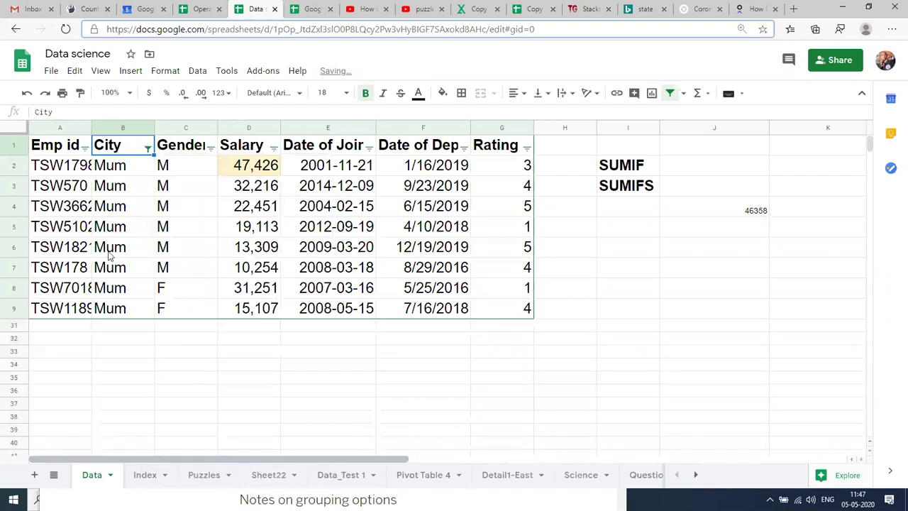
- Filter the Gender column by values to show only the F rows
left_click(210, 148)
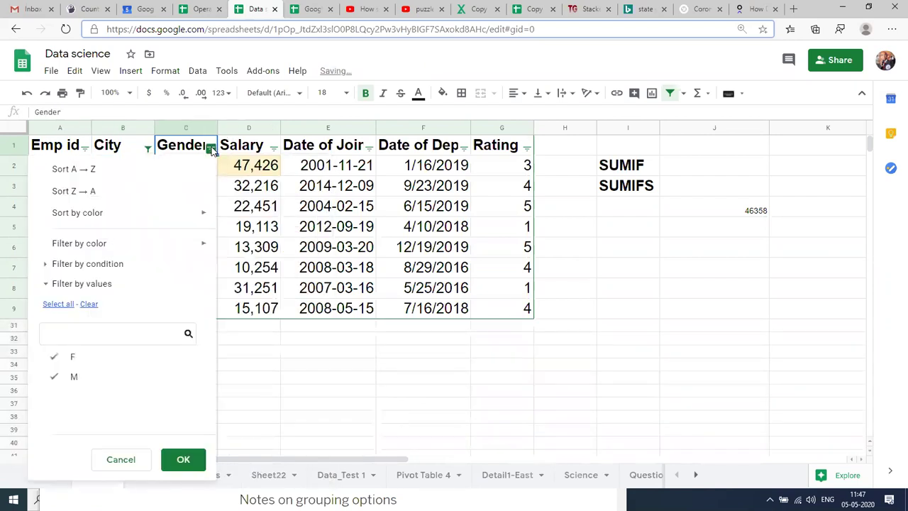
left_click(88, 304)
left_click(60, 358)
left_click(178, 459)
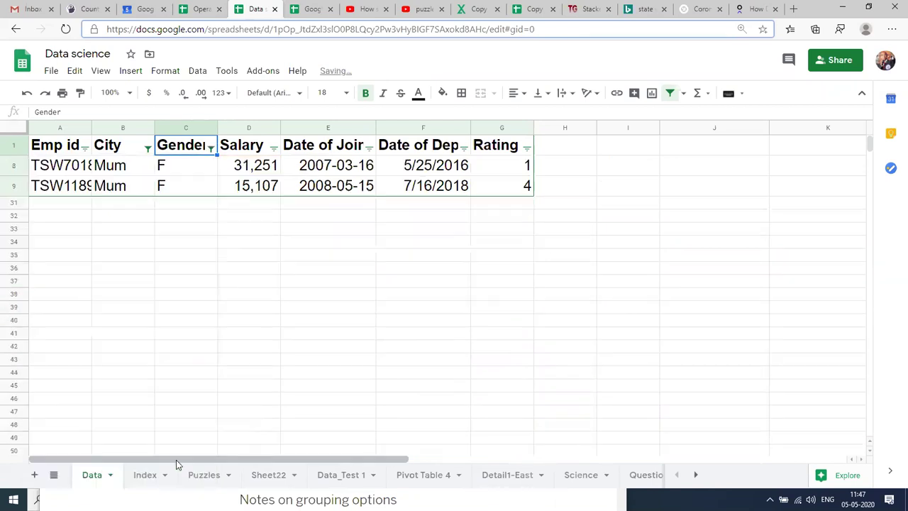
- Check the sum of the filtered salaries and remove the filter from the employee table
left_click(264, 172)
key("shift+Down")
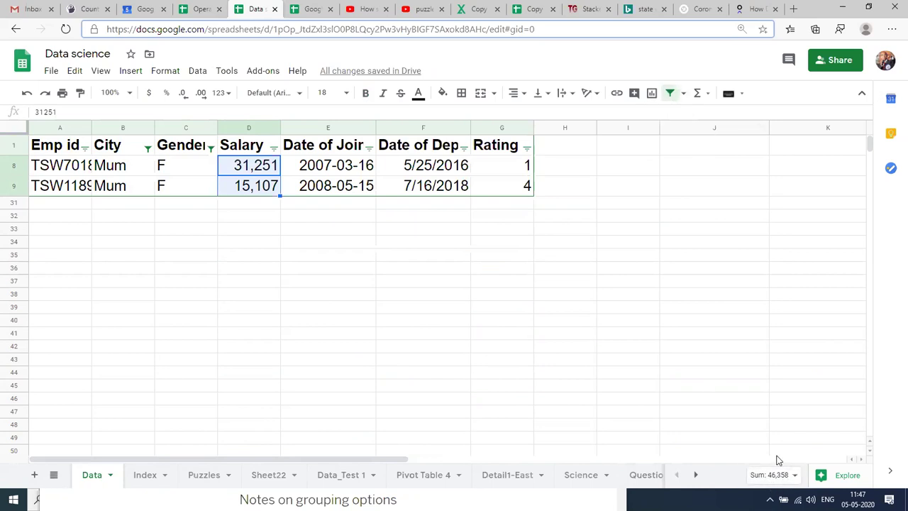
left_click(670, 99)
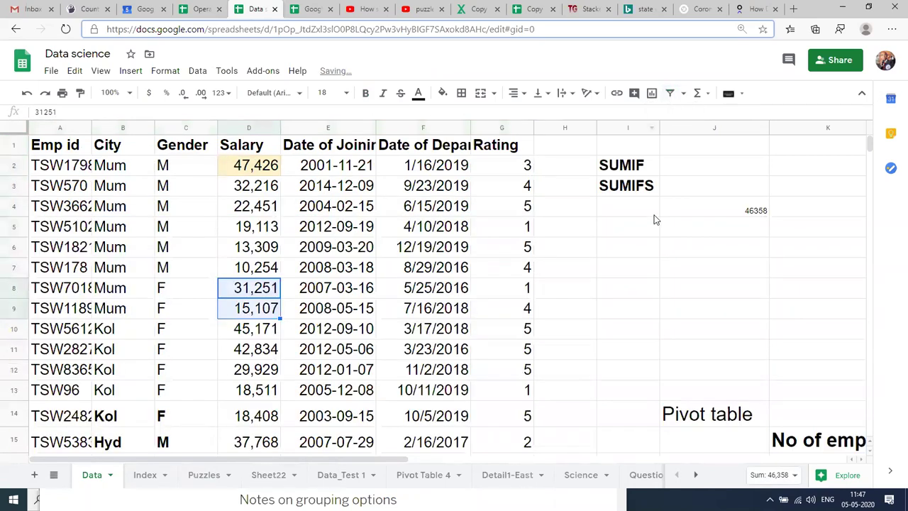
- Format the SUMIFS result in J4 as bold at font size 18 and review its formula
left_click(749, 208)
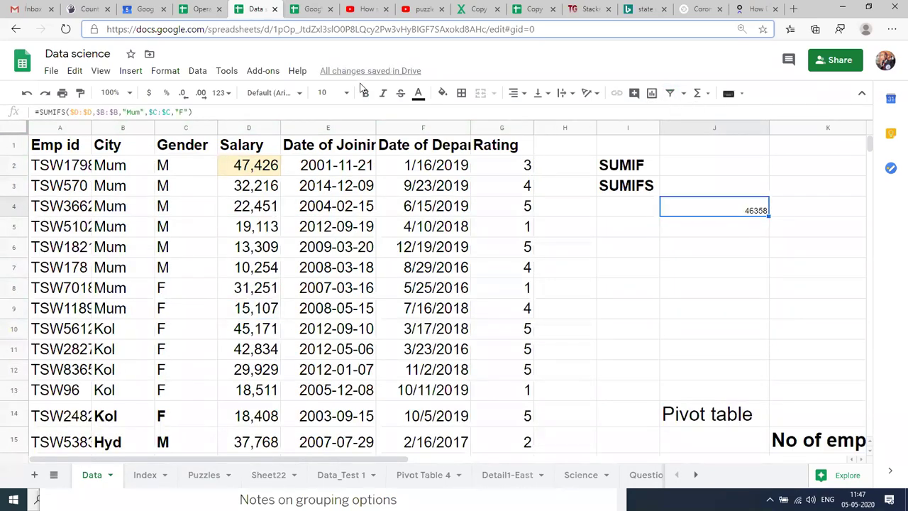
left_click(320, 100)
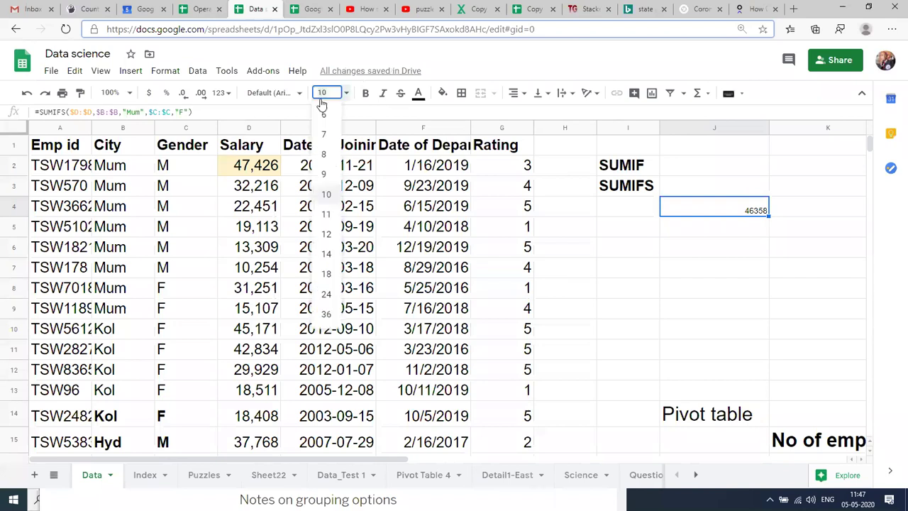
left_click(325, 274)
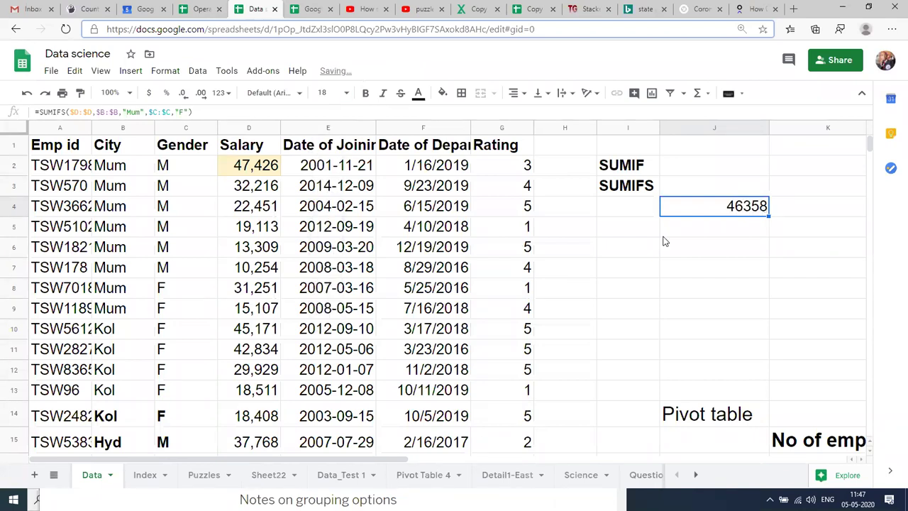
key("ctrl+b")
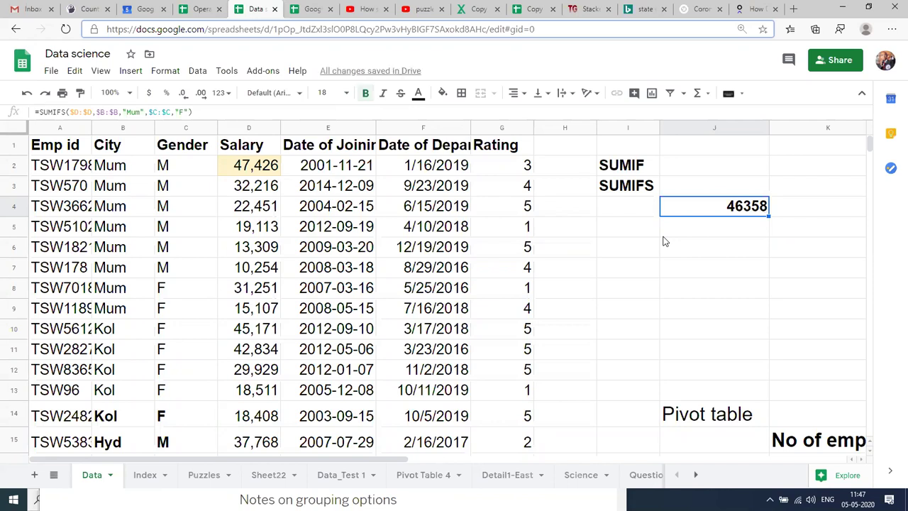
key("F2")
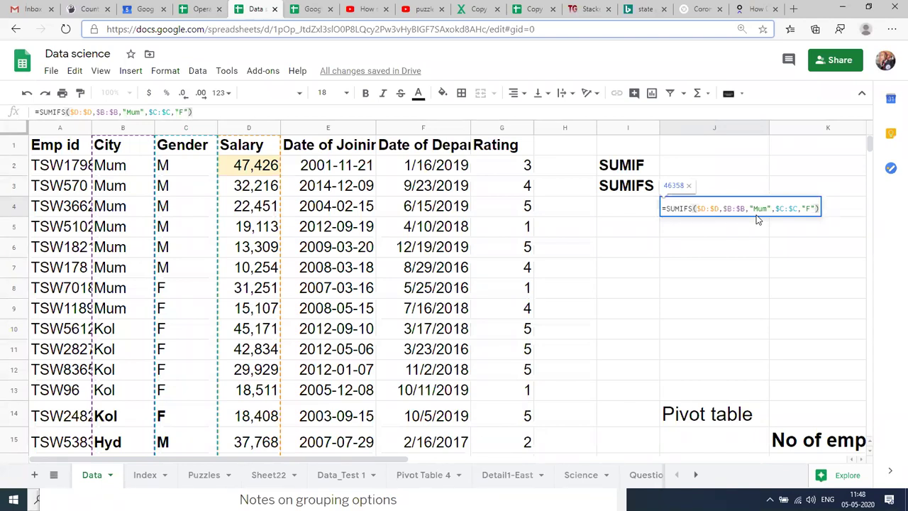
left_click(756, 216)
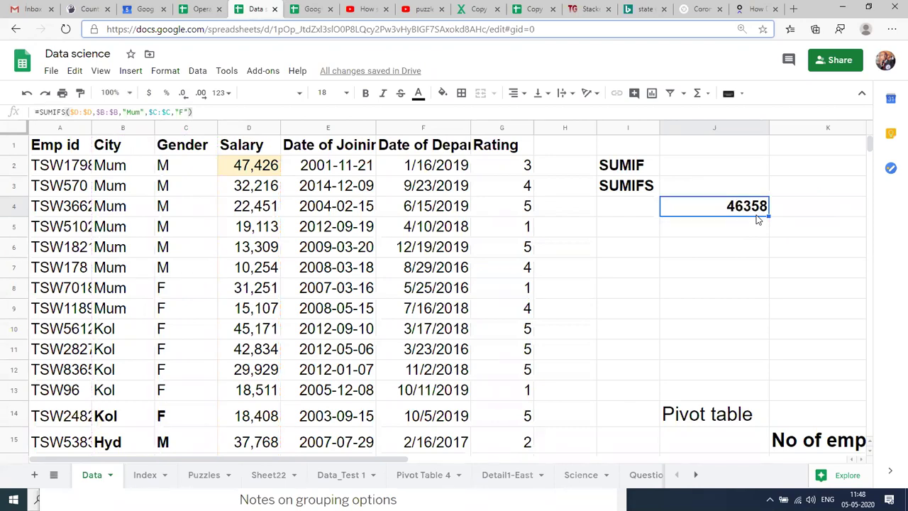
- Enter the labels AVGIF in I5 and AVGIFS in I6
key("Down")
key("Left")
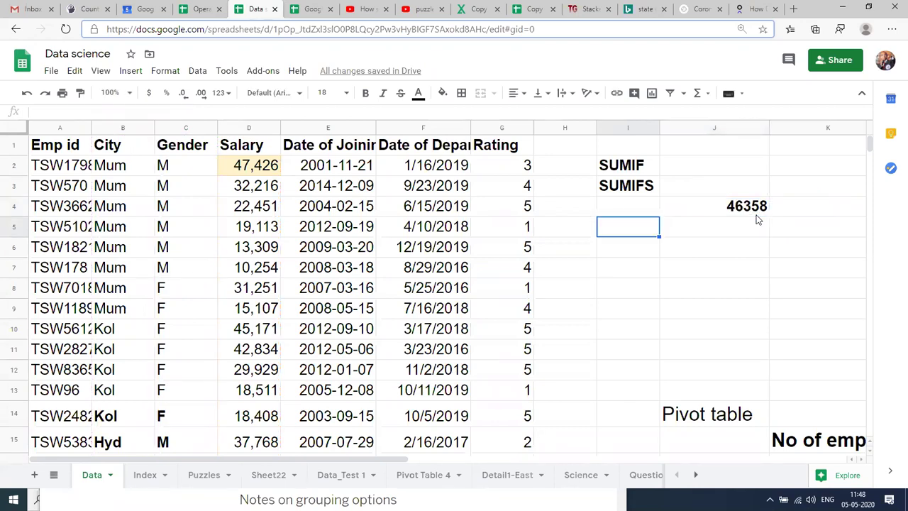
type("A")
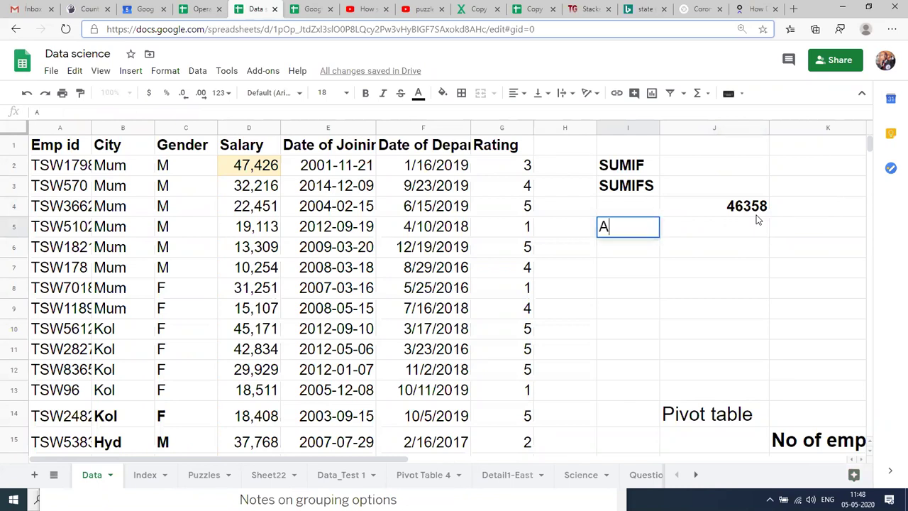
type("VGIF")
key("Return")
type("A")
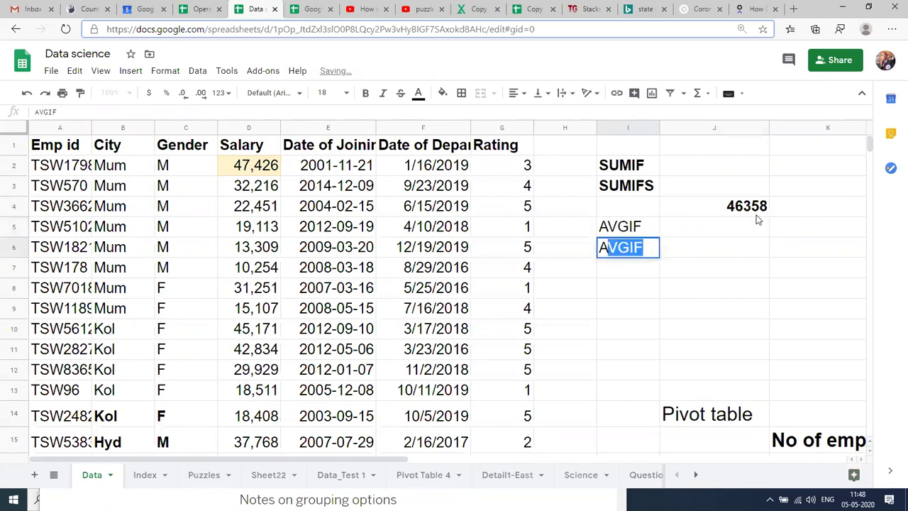
type("VGIFS")
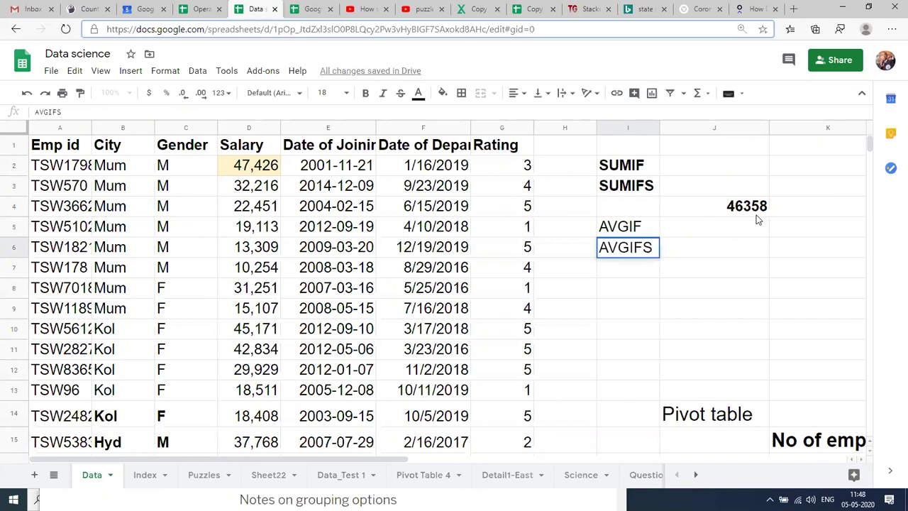
key("Return")
- Make the AVGIF and AVGIFS labels in I5:I6 bold
key("Up")
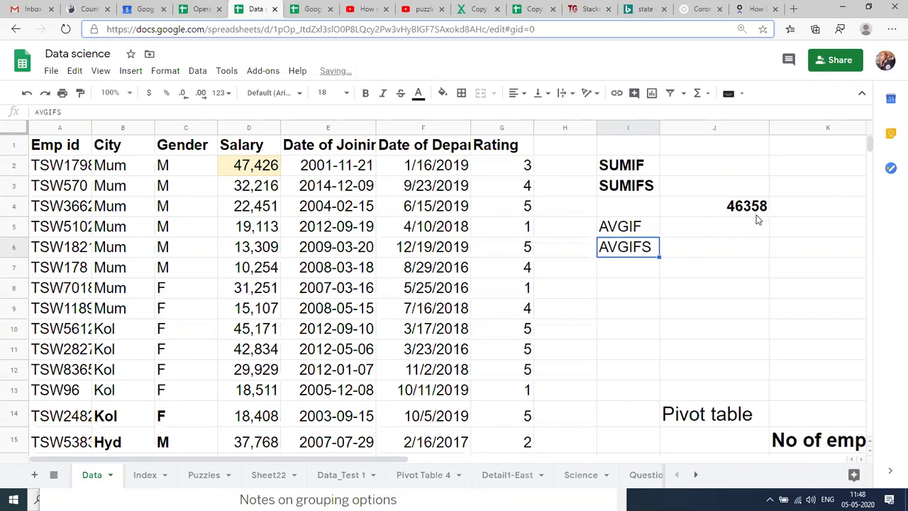
key("Up")
key("shift+Down")
key("shift+Down")
key("shift+Up")
key("ctrl+b")
key("Down")
key("Down")
key("Up")
key("Down")
key("Right")
key("Right")
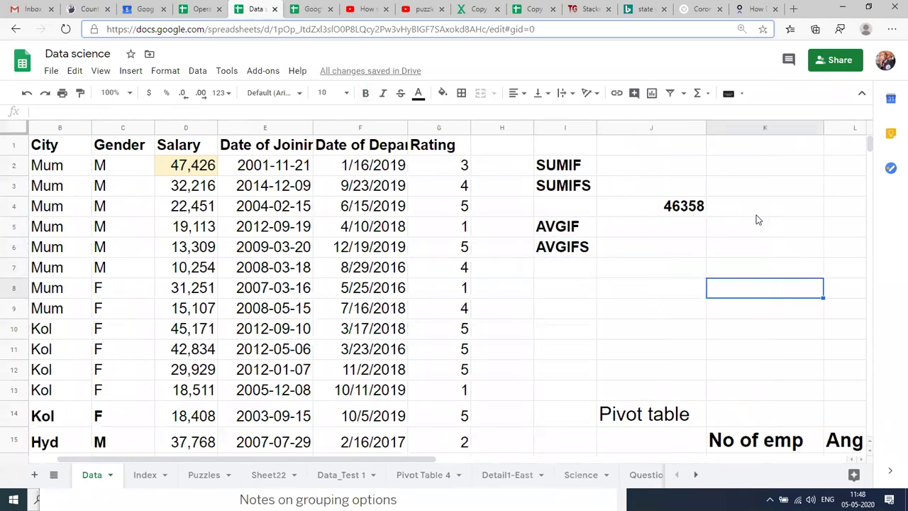
- Enter the labels COUNIF in K2 and COUNIFS in K3
key("Left")
key("Left")
key("Up")
key("Up")
key("Up")
key("Up")
key("Up")
key("Up")
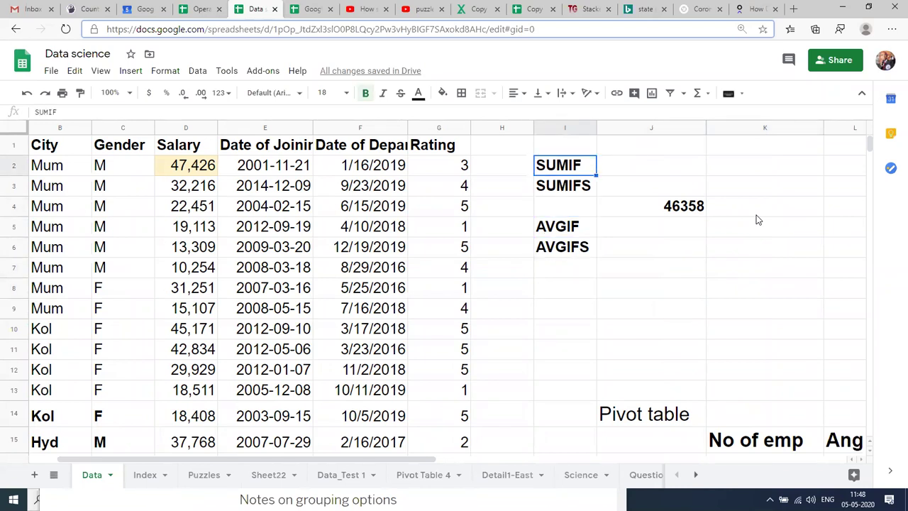
key("Right")
key("Right")
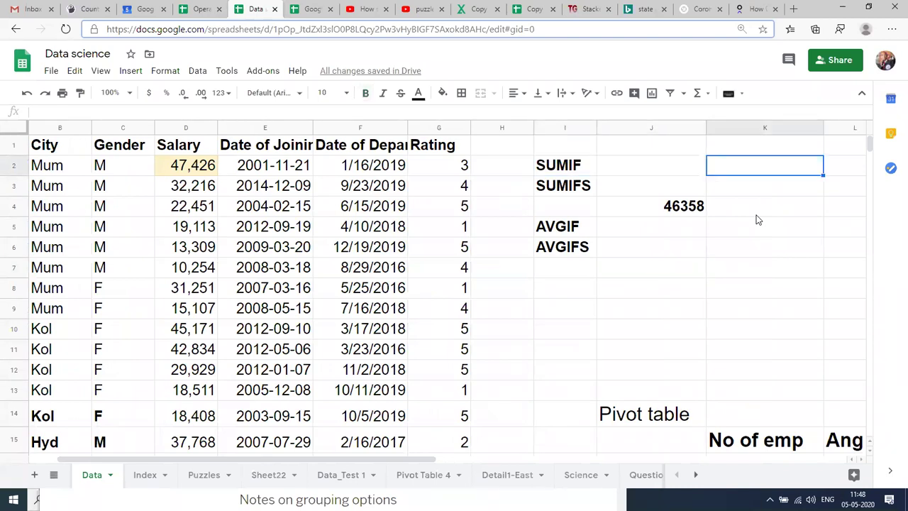
key("Right")
key("Left")
type("C")
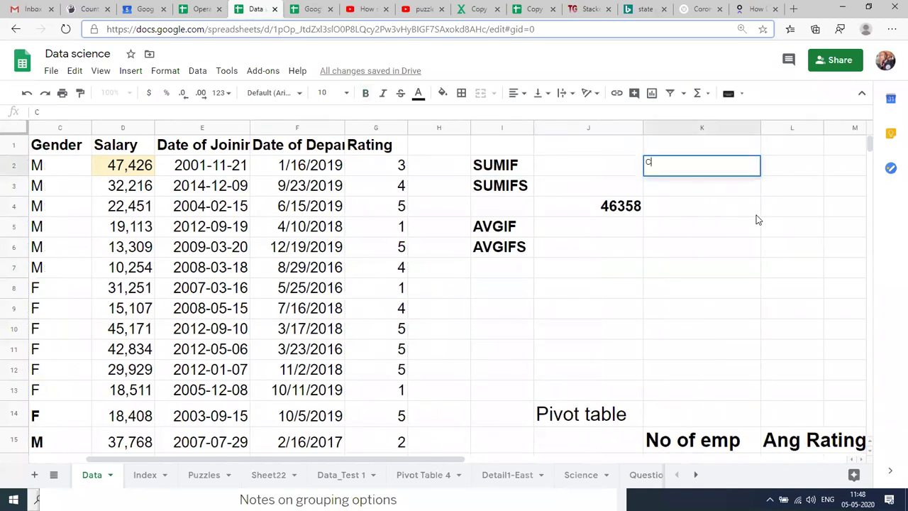
type("OUNIF")
key("Return")
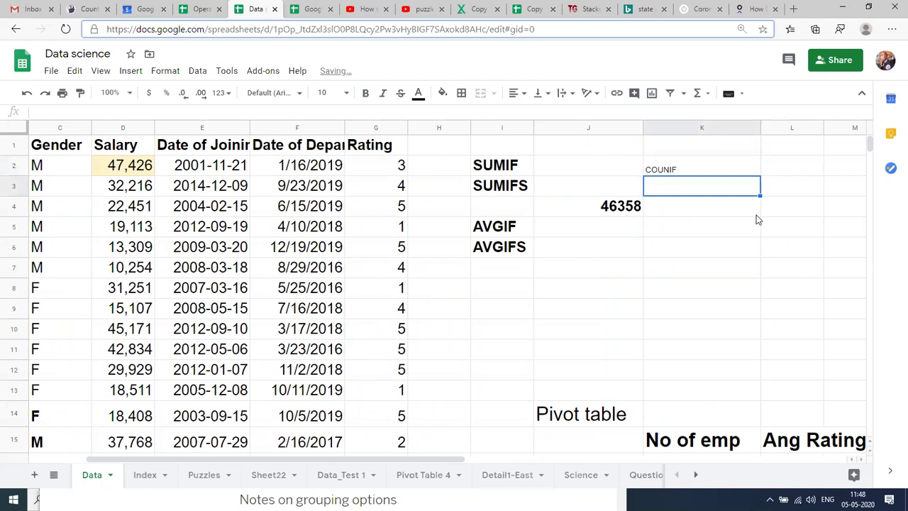
type("COUNIFS")
key("Return")
- Format the COUNIF and COUNIFS labels in K2:K3 as bold at font size 18
key("Up")
key("Up")
key("shift+Down")
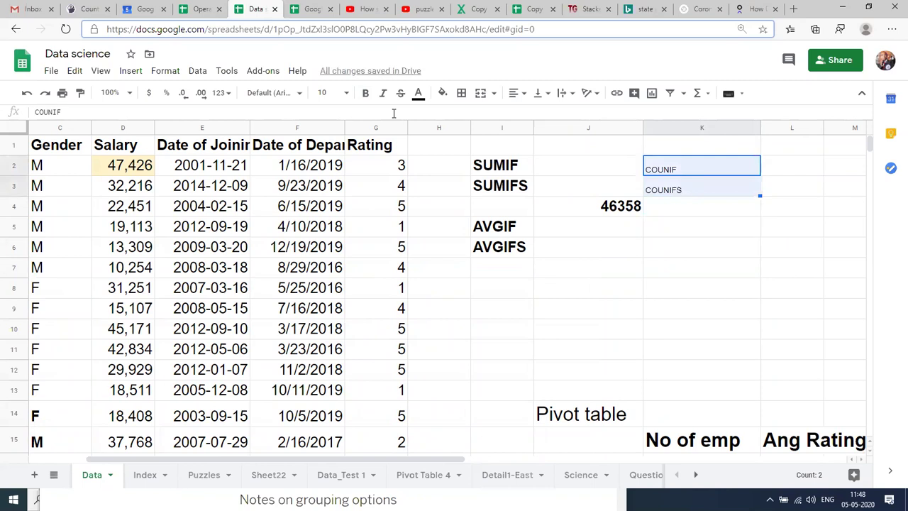
key("ctrl+b")
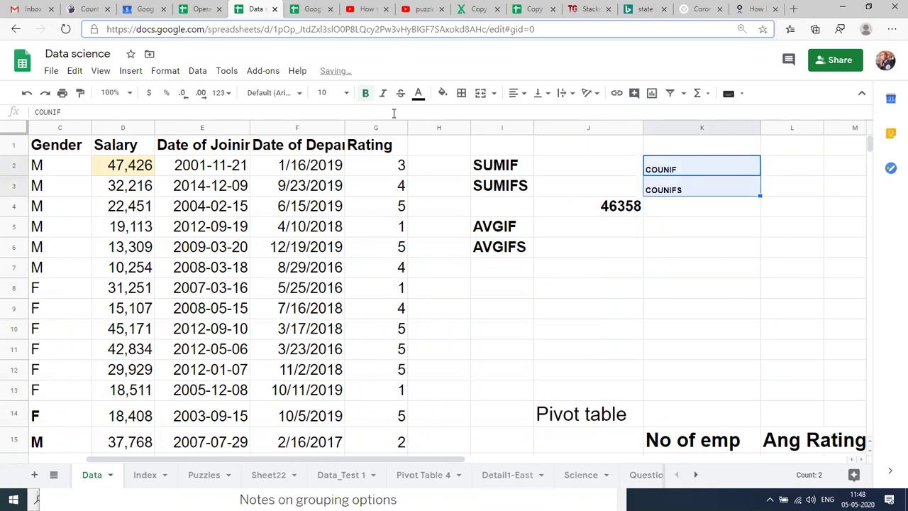
left_click(323, 92)
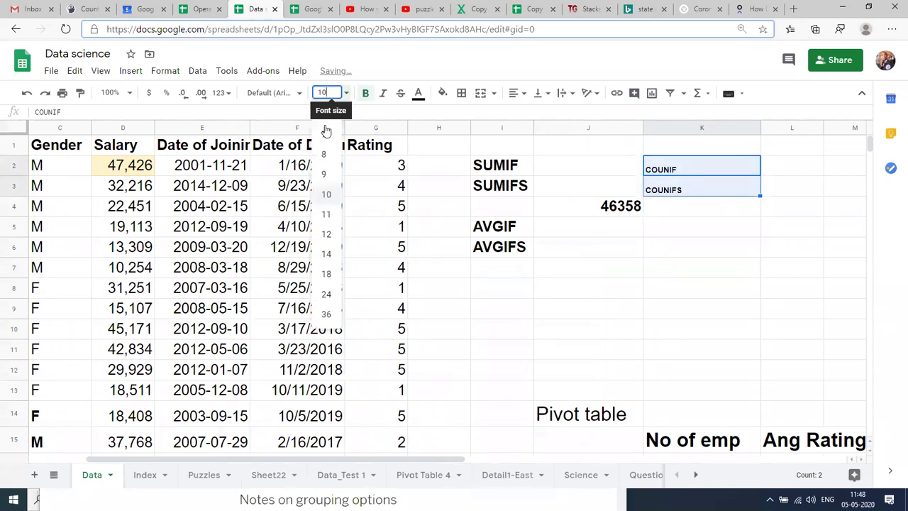
left_click(328, 282)
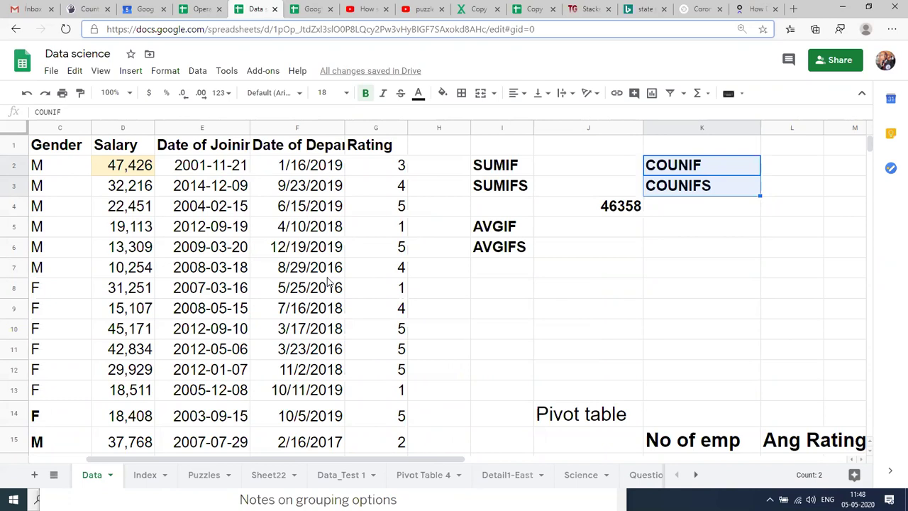
left_click(581, 341)
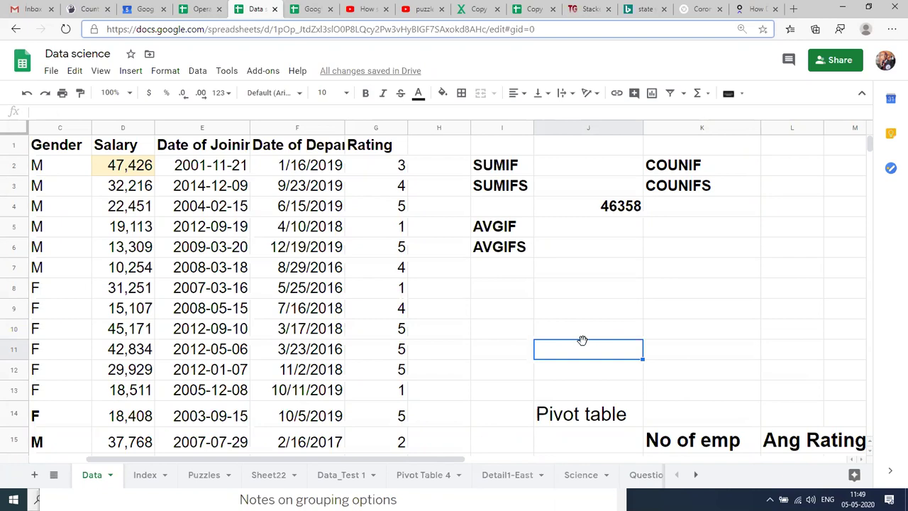
left_click(609, 308)
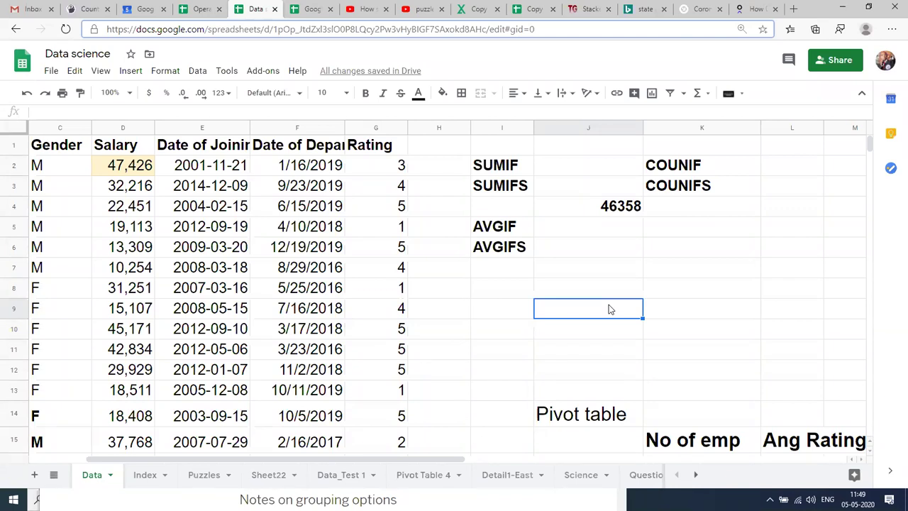
- Set the font size of the whole Student_ID and Marks table on the Mathematics sheet to 14
left_click(695, 475)
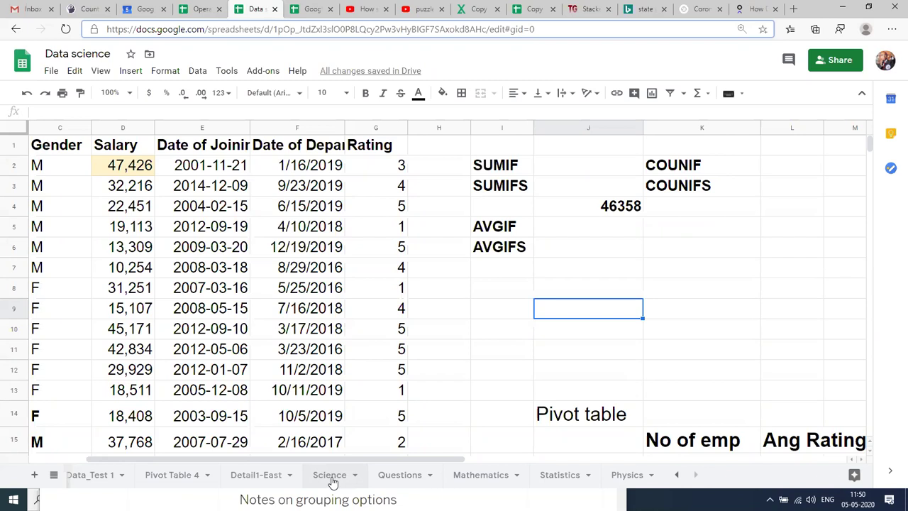
left_click(485, 475)
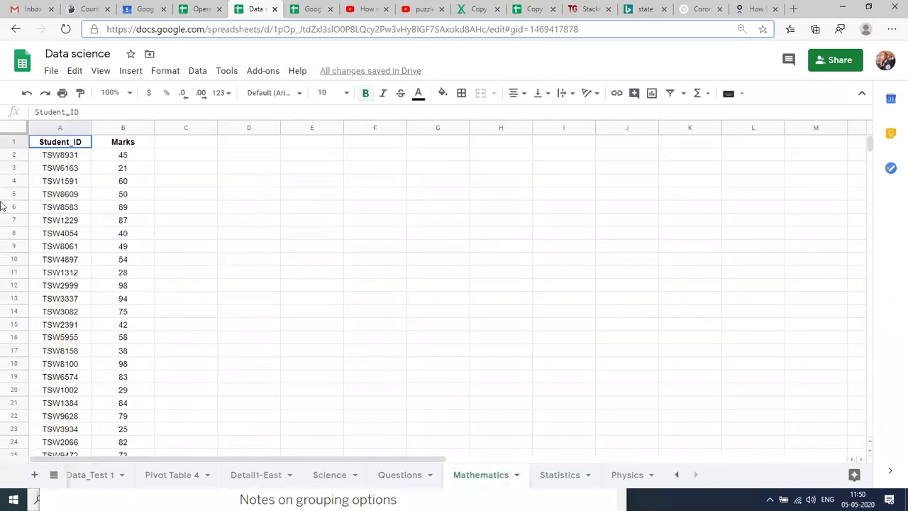
left_click(51, 171)
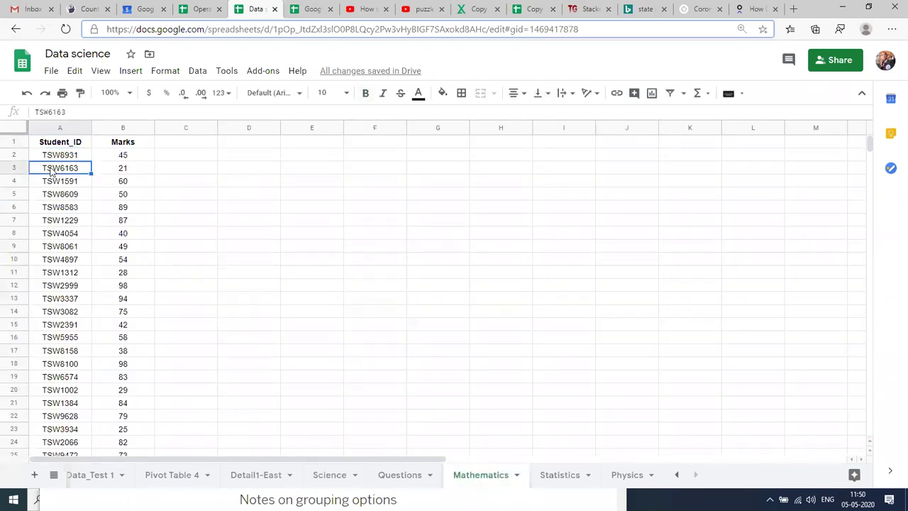
key("ctrl+a")
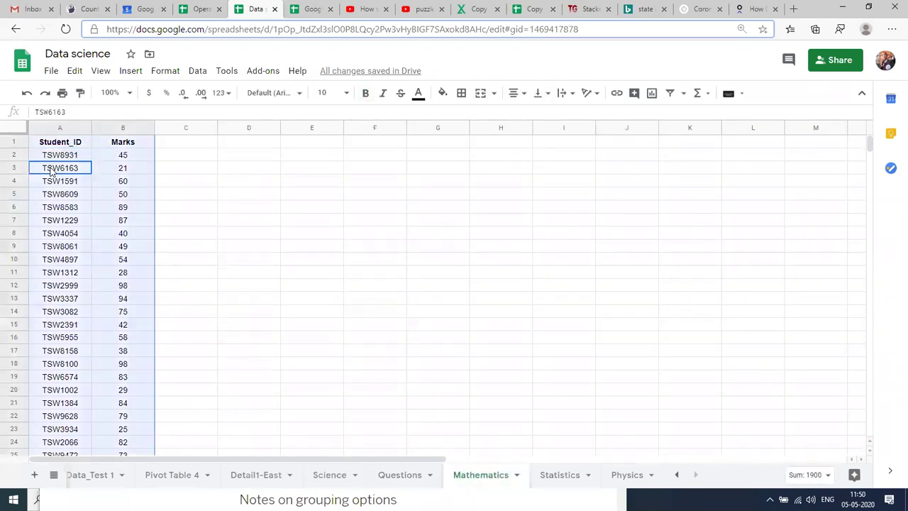
left_click(329, 92)
left_click(329, 255)
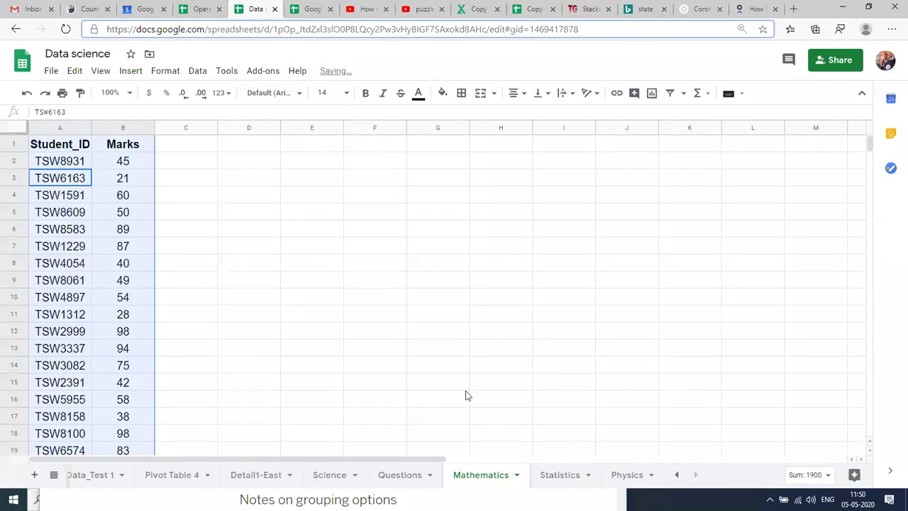
- Set the font size of the whole Student_ID and Marks table on the Statistics sheet to 18
left_click(561, 483)
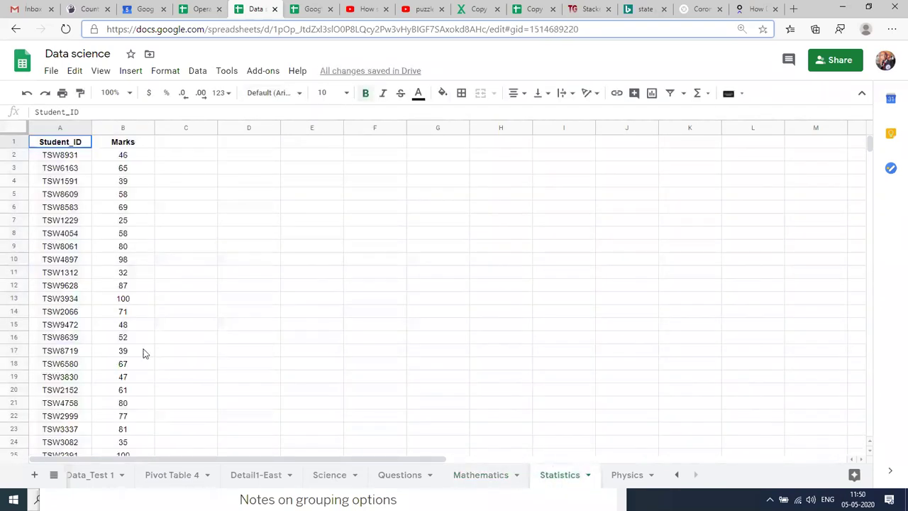
left_click(87, 337)
key("ctrl+a")
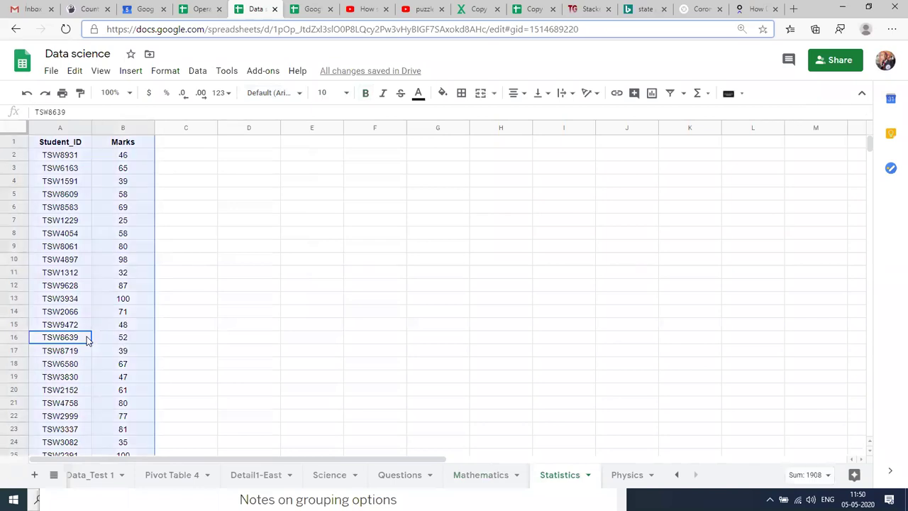
left_click(332, 92)
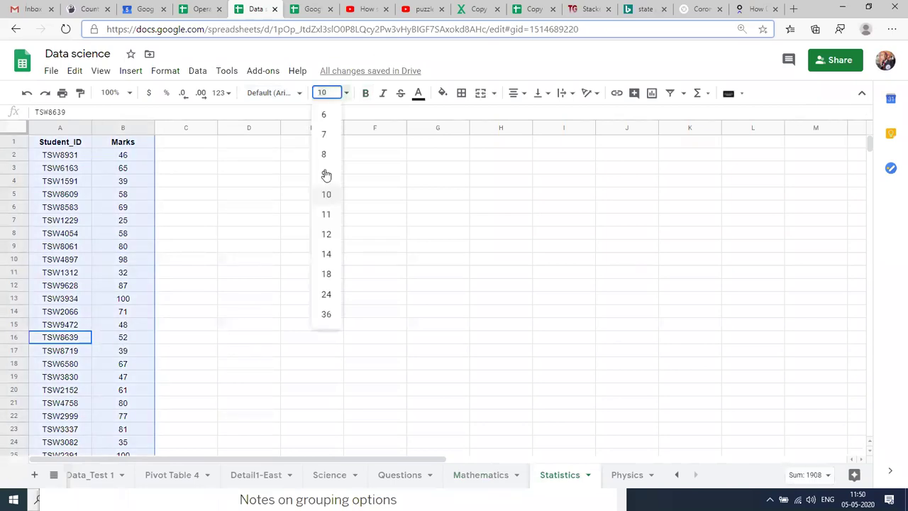
left_click(327, 275)
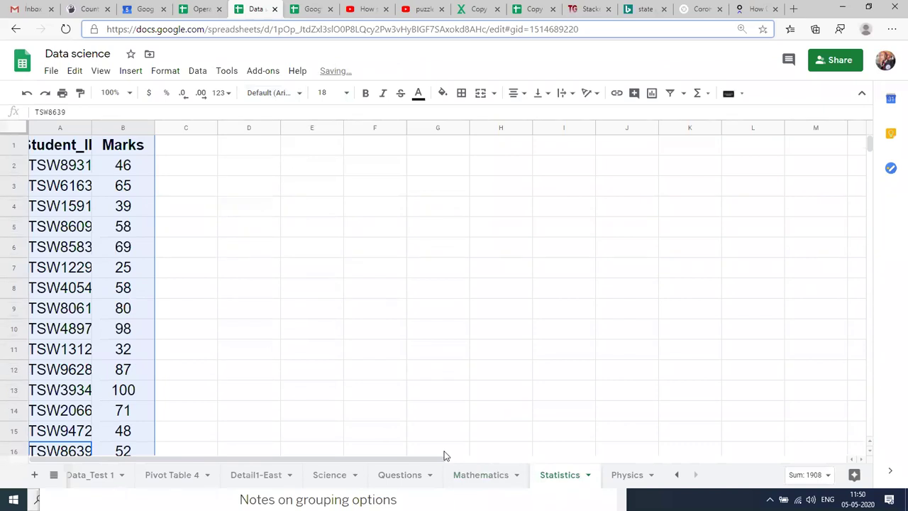
left_click(328, 475)
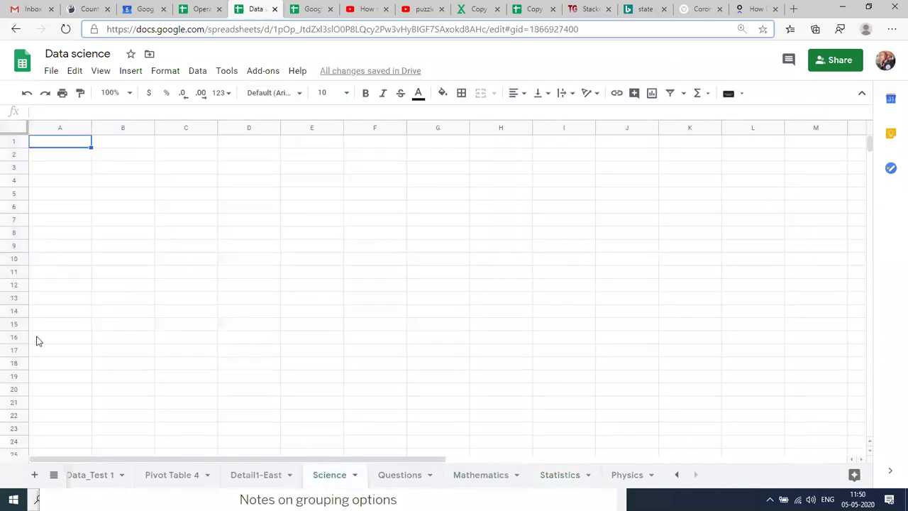
left_click(74, 300)
left_click(44, 264)
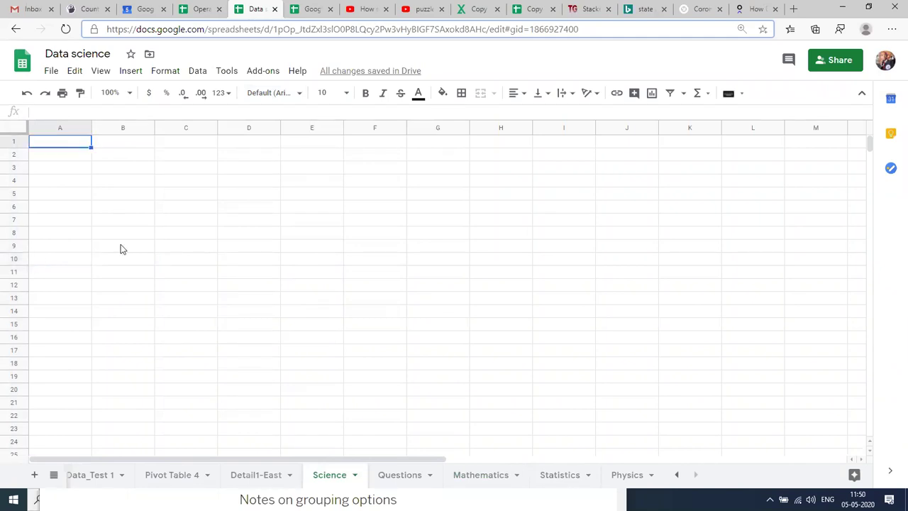
- Set the font size of the whole Student_ID and Marks table on the Physics sheet to 18
left_click(635, 481)
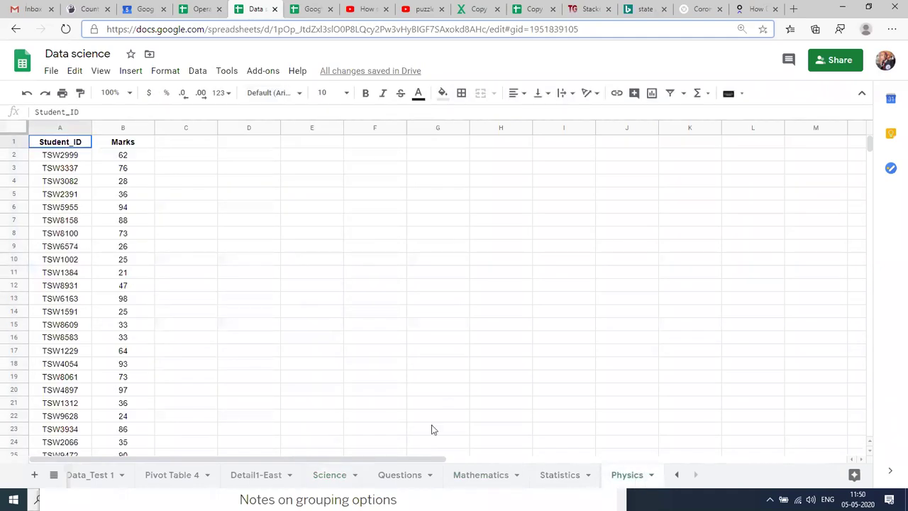
key("ctrl+a")
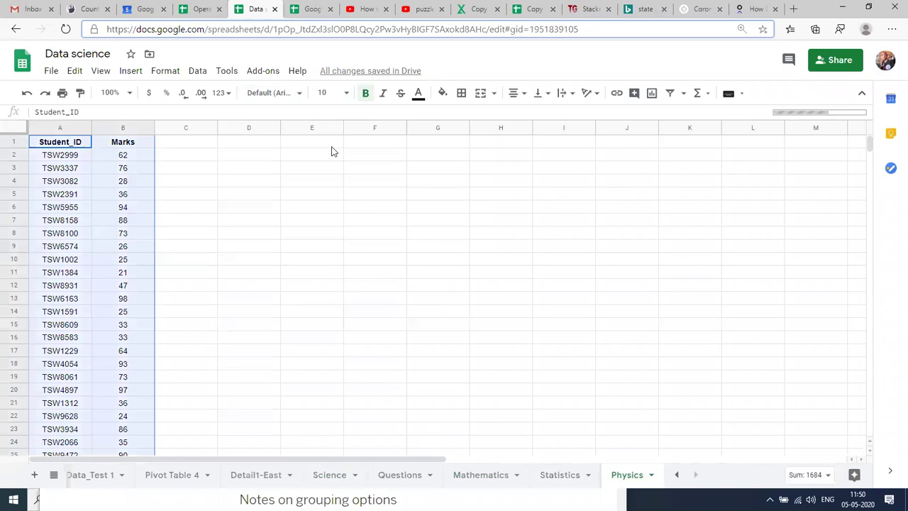
left_click(328, 92)
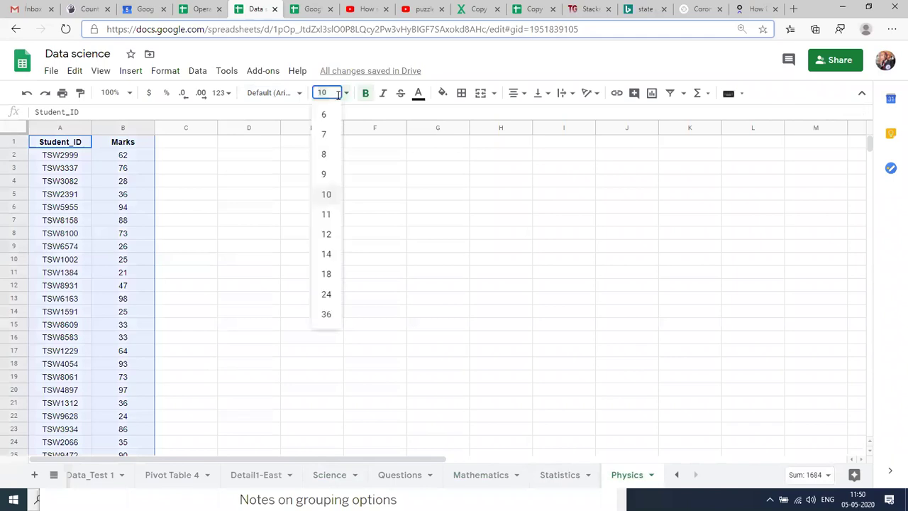
left_click(327, 274)
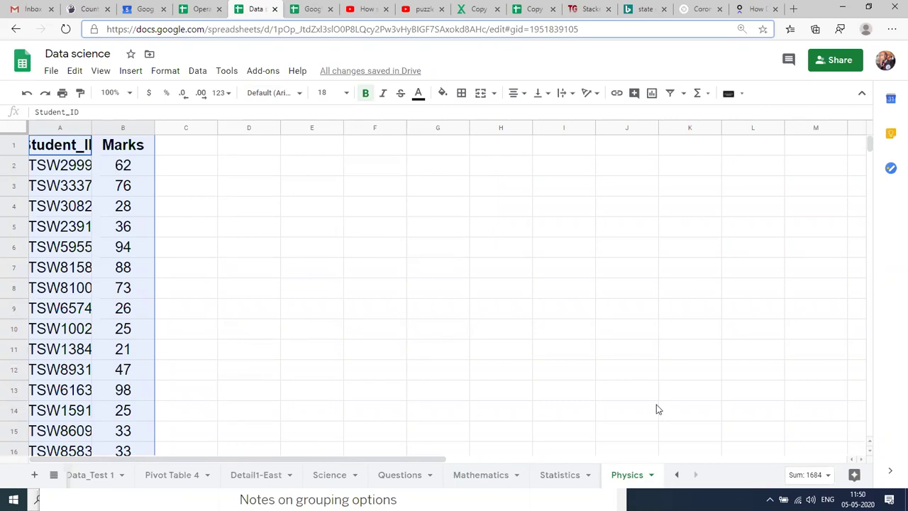
- Add a new sheet to the workbook and enter the header Student Id in cell A1
left_click(34, 474)
left_click(71, 195)
key("Up")
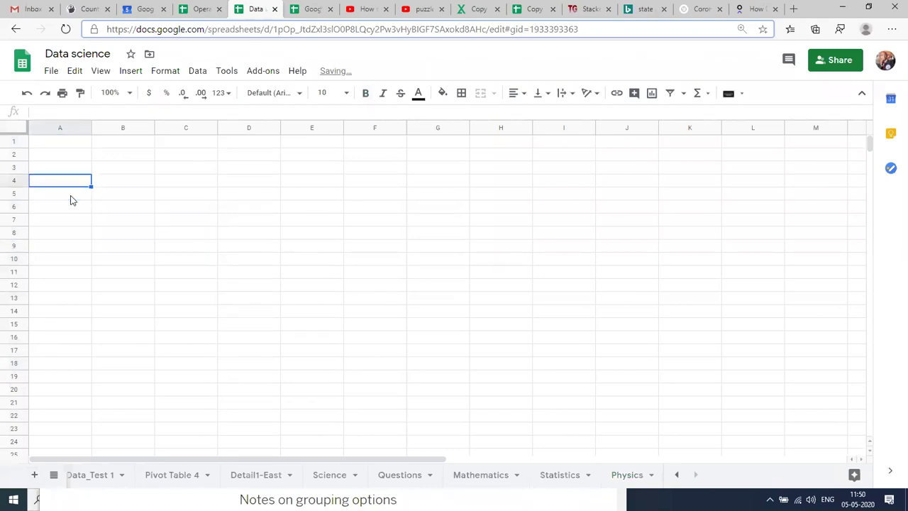
key("Up")
key("Up")
key("Up")
type("s")
key("BackSpace")
type("Student Id")
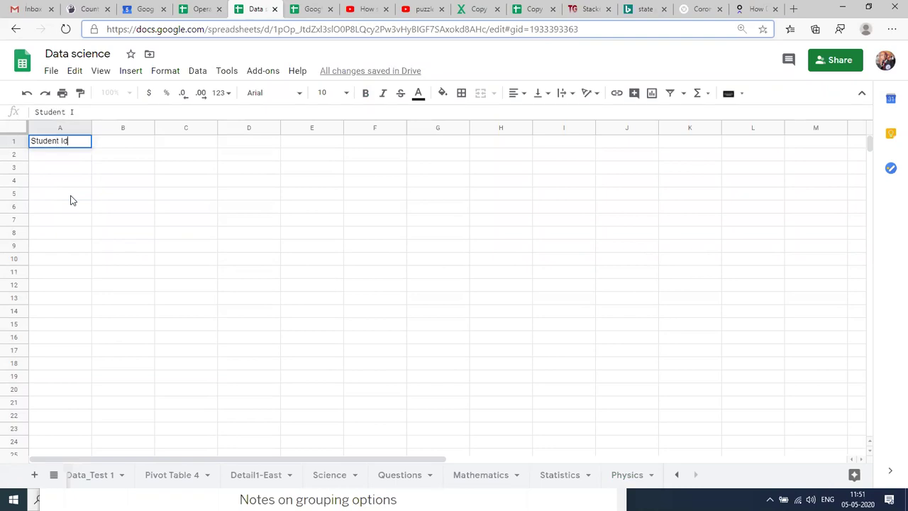
key("Return")
key("Up")
key("Right")
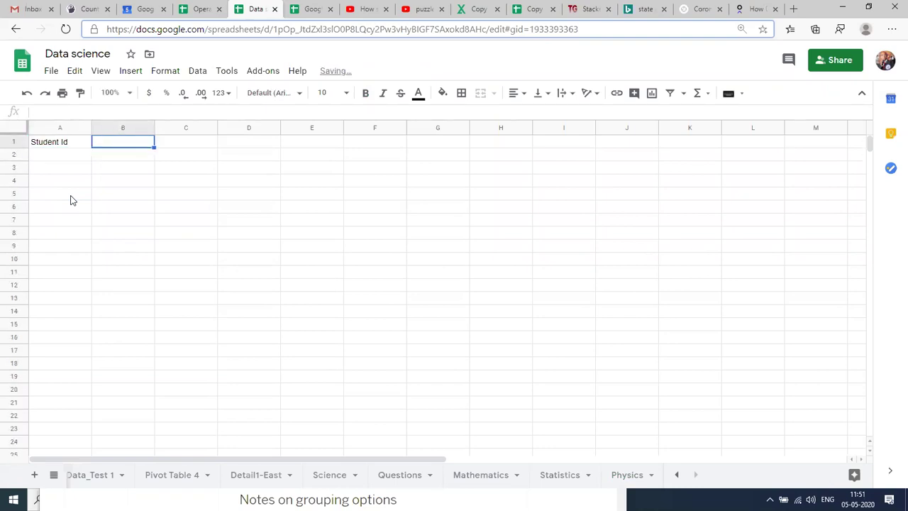
- Enter the headers Mathematics, Physics and Statistics in cells B1, C1 and D1
type("Mathematics")
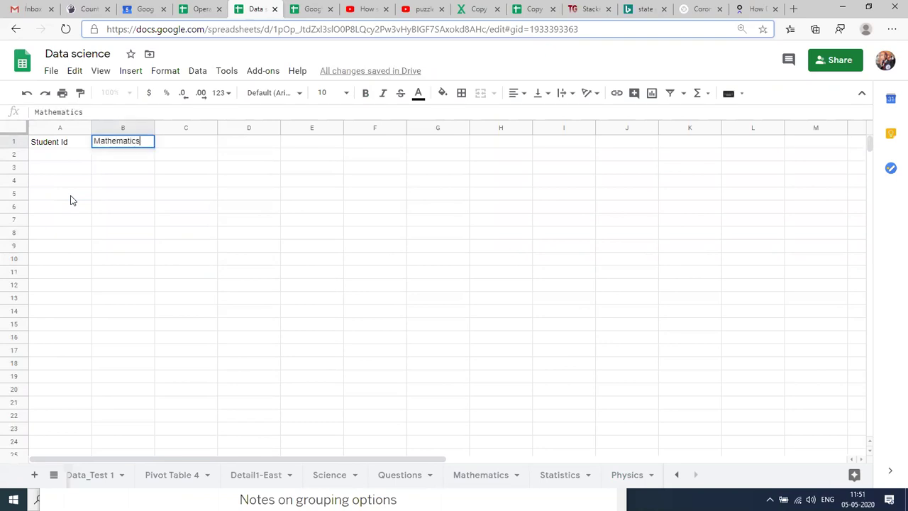
key("Return")
key("Up")
key("Right")
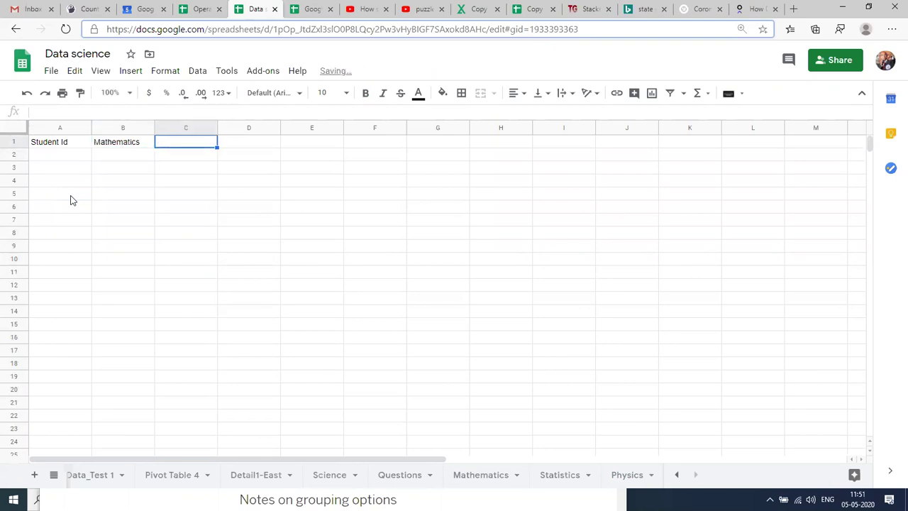
type("Physics")
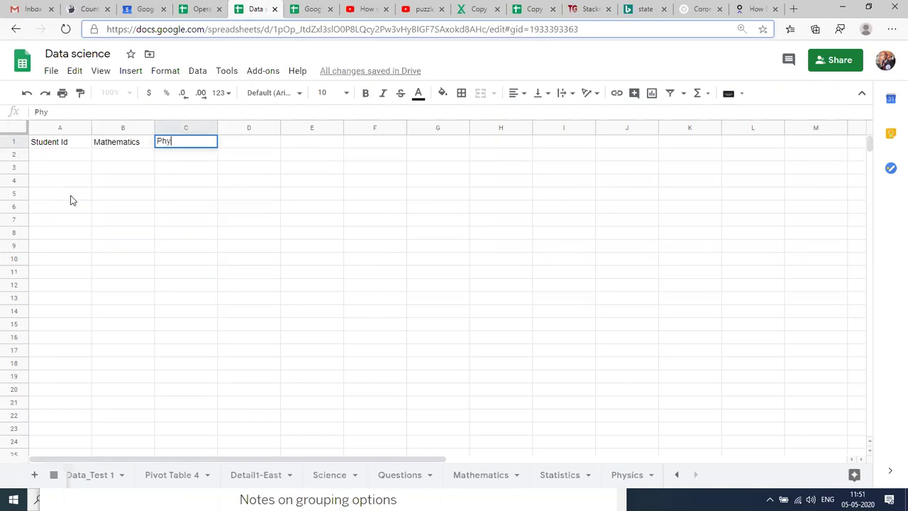
key("Return")
key("Up")
key("Right")
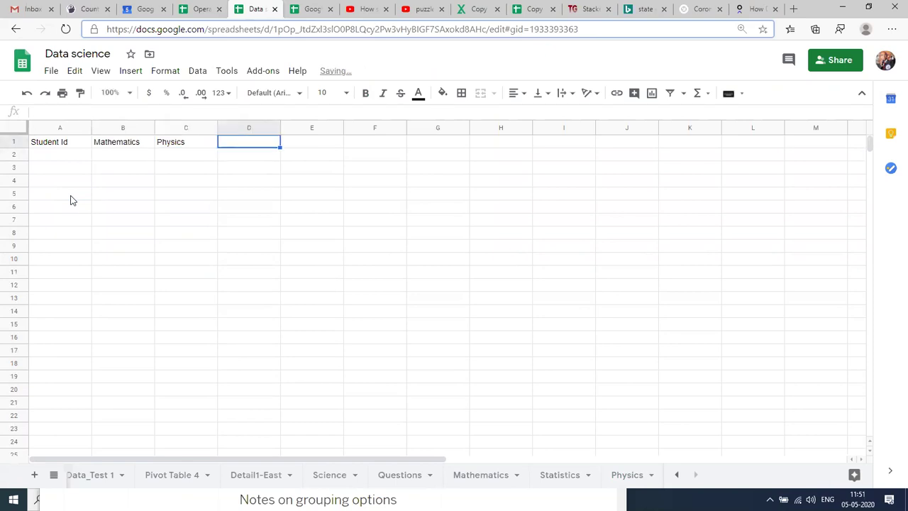
type("Stat")
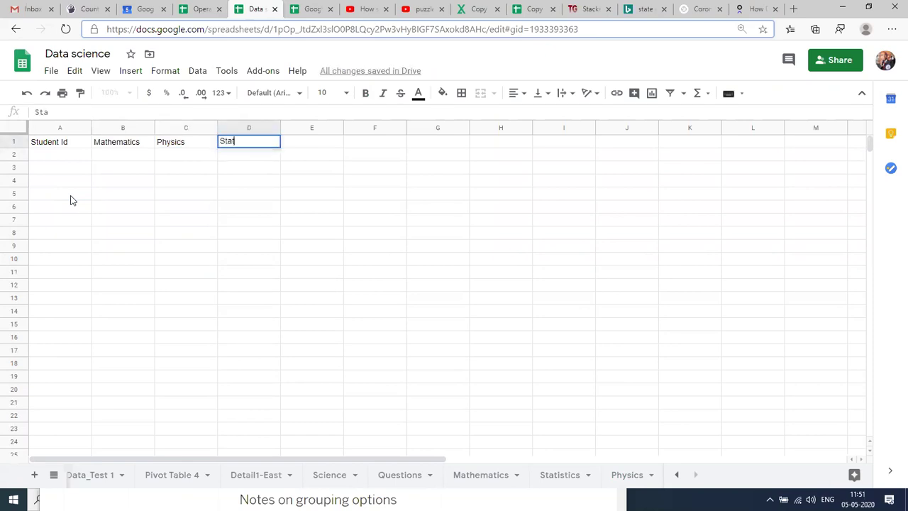
type("istics")
key("Return")
key("Up")
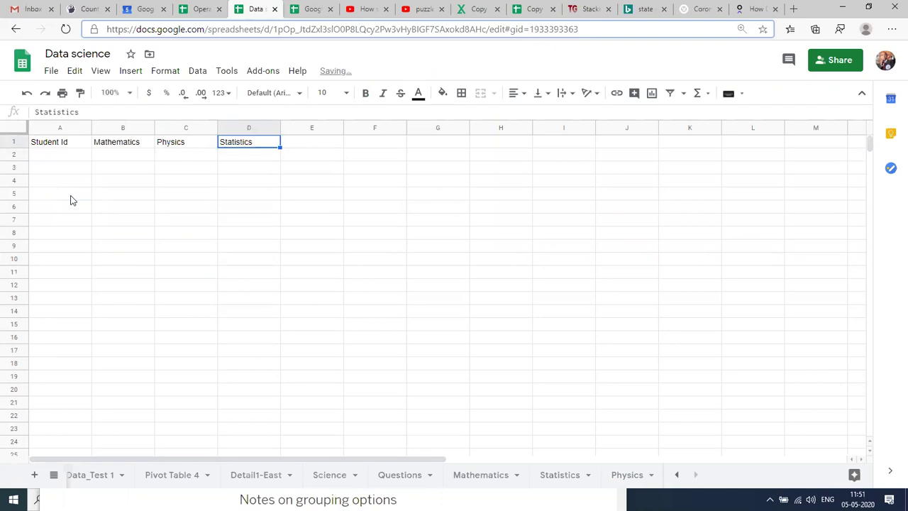
- Set the font size of the entire new sheet to 18 and widen column A to fit the Student Id header
key("ctrl+shift+Left")
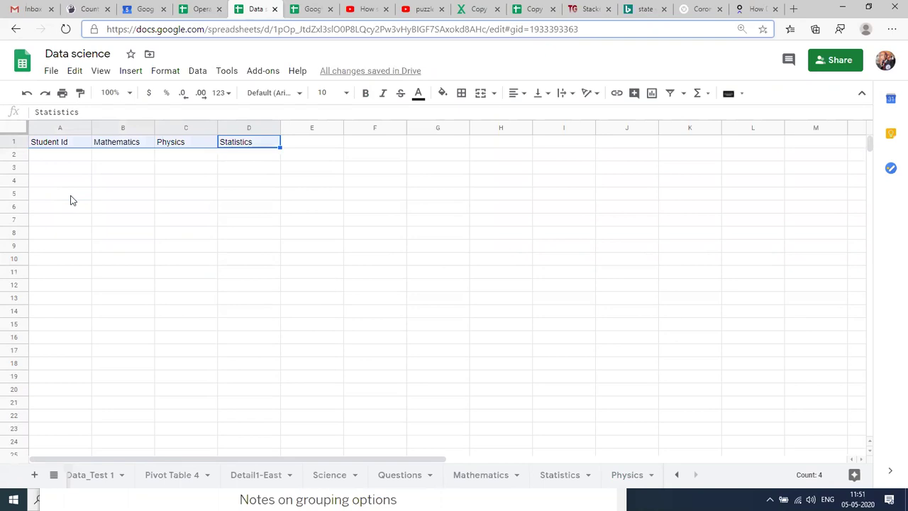
key("ctrl+a")
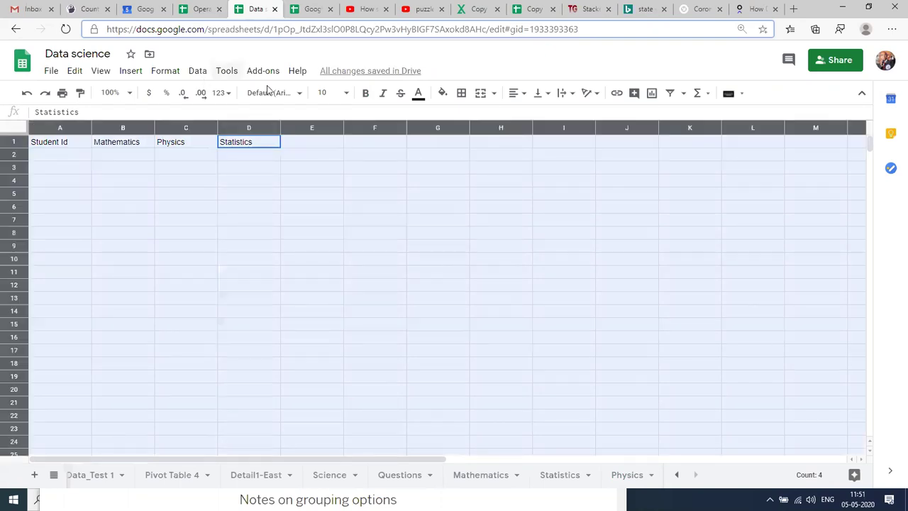
left_click(333, 93)
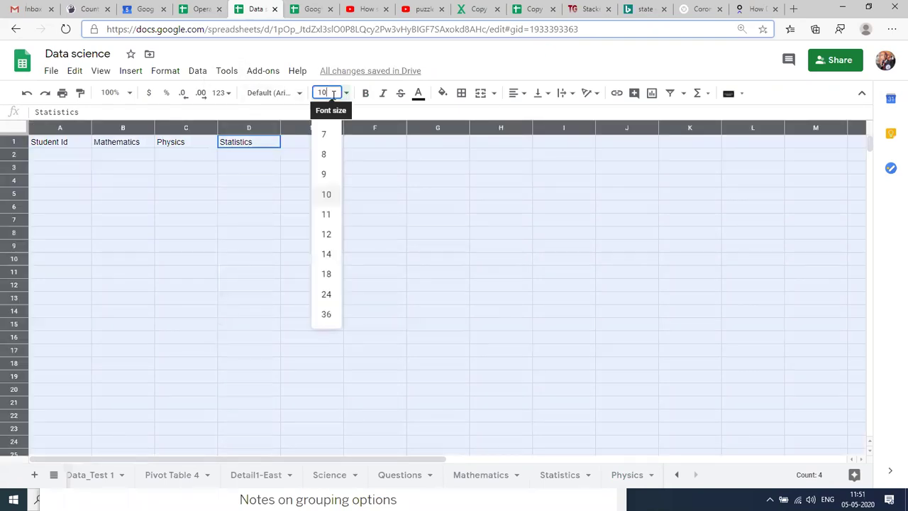
left_click(325, 274)
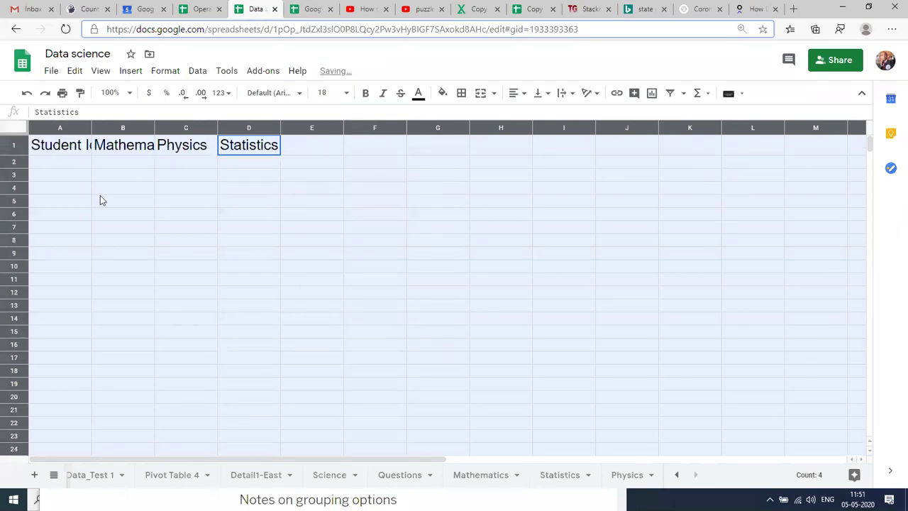
left_click(86, 162)
left_click_drag(92, 123, 111, 123)
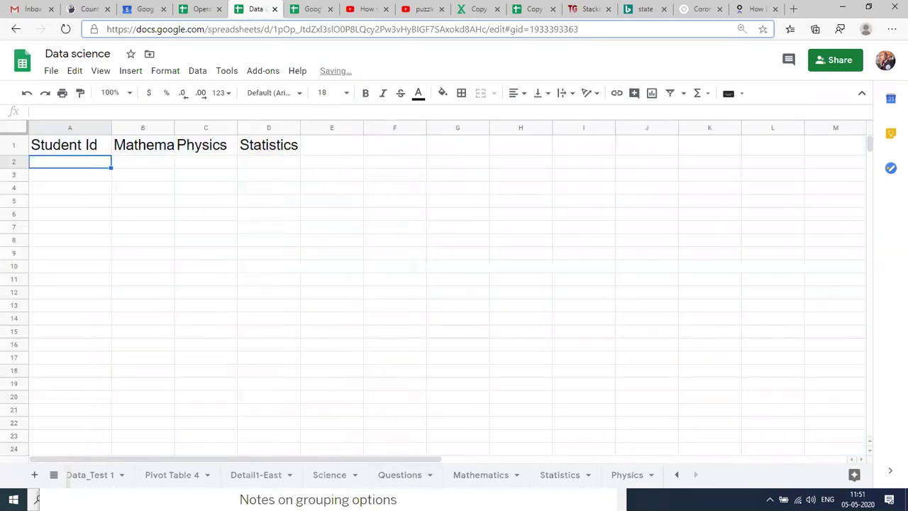
- Copy the first student's ID from cell A2 of the Mathematics sheet
left_click(500, 474)
left_click(63, 235)
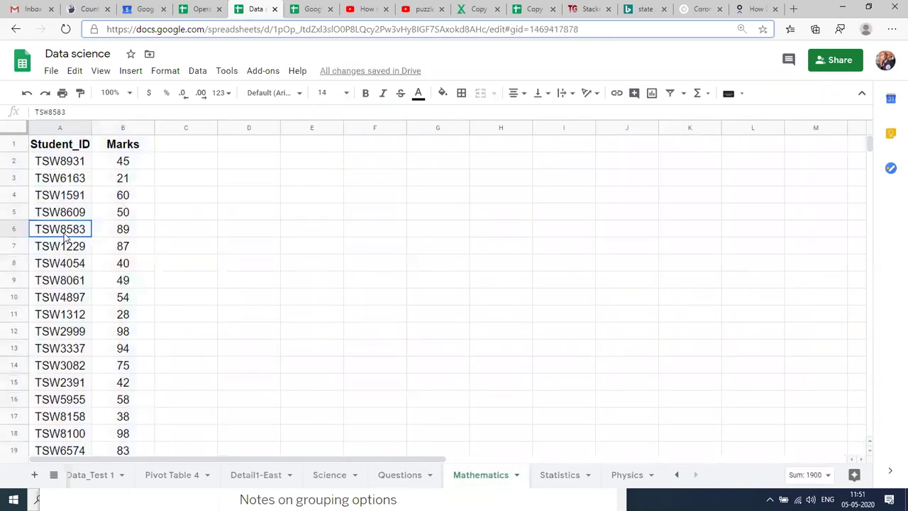
left_click(63, 165)
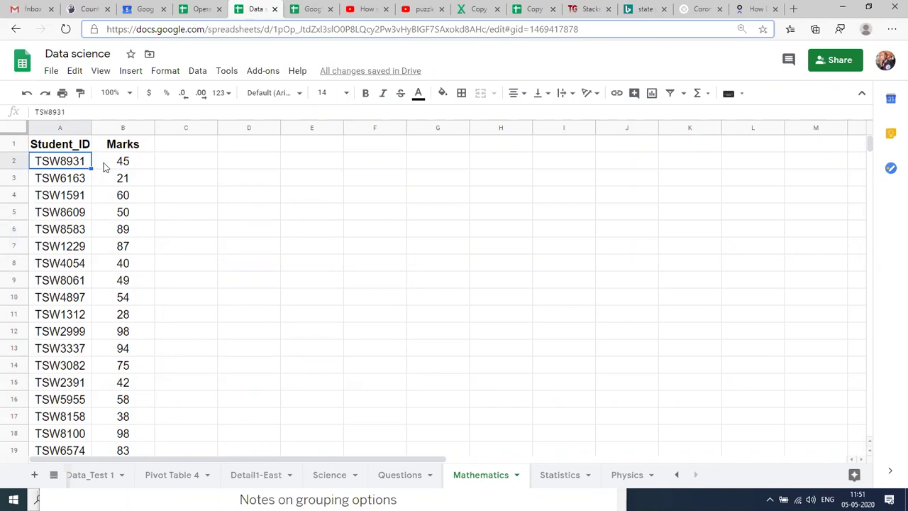
left_click(13, 160)
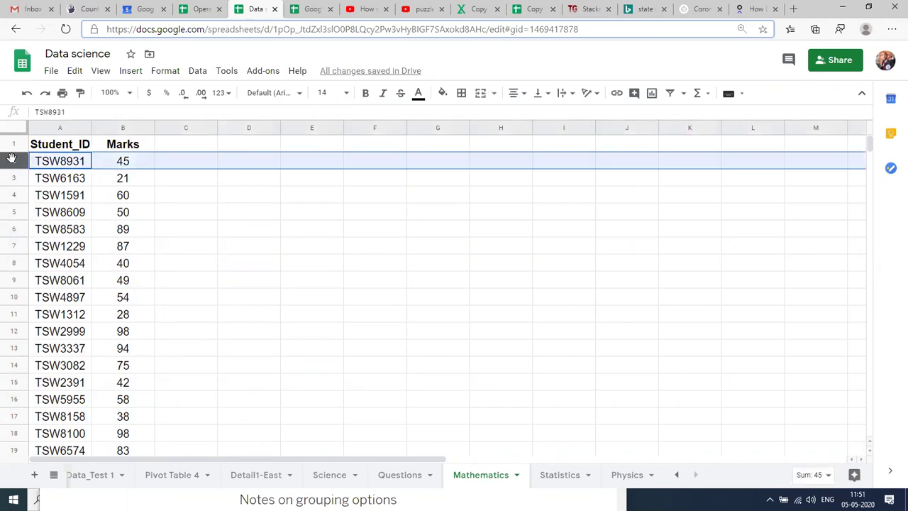
left_click(80, 167)
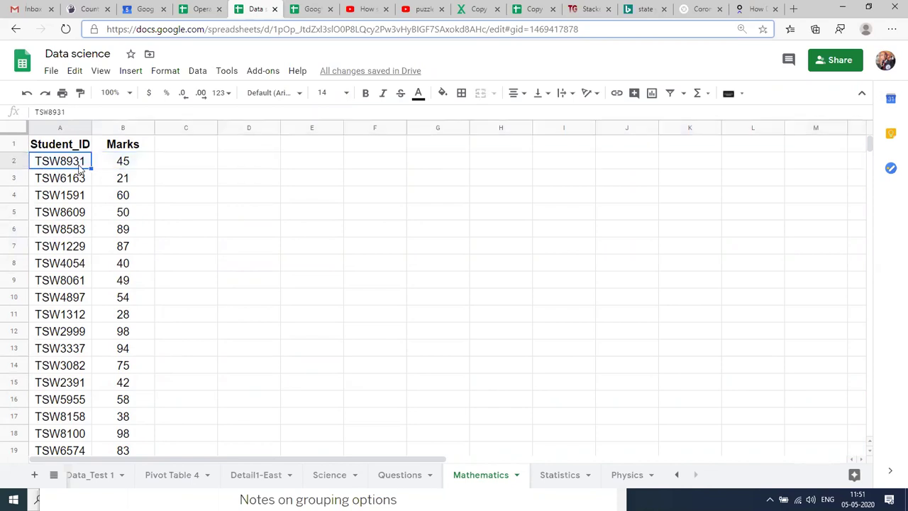
key("ctrl+c")
- Search the Statistics sheet for the copied student ID
left_click(560, 474)
left_click(261, 290)
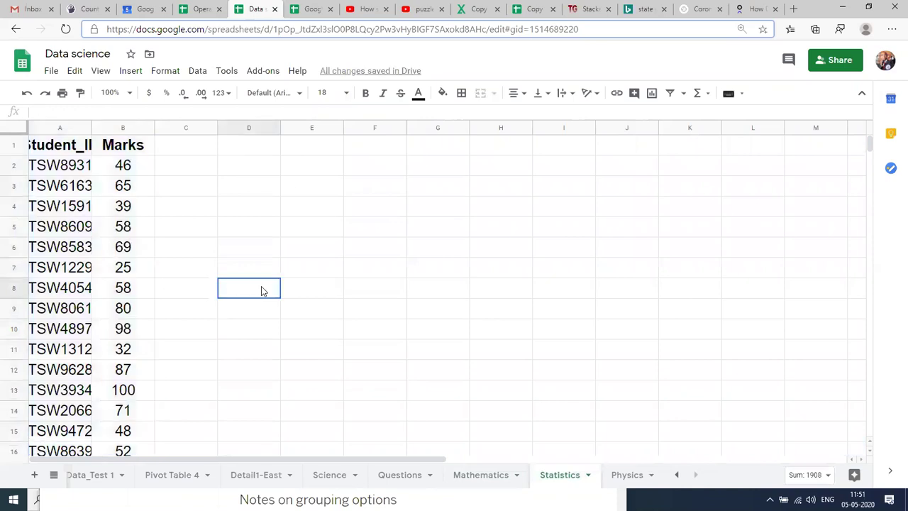
key("ctrl+f")
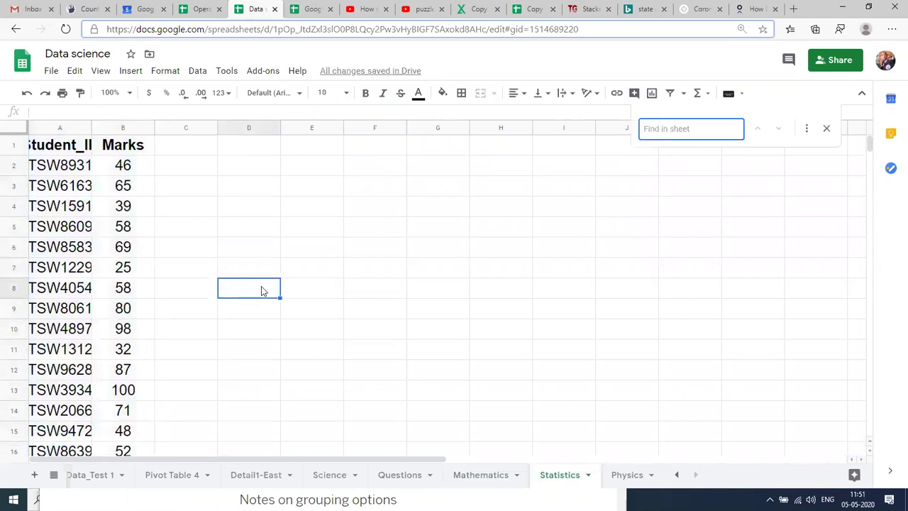
key("ctrl+v")
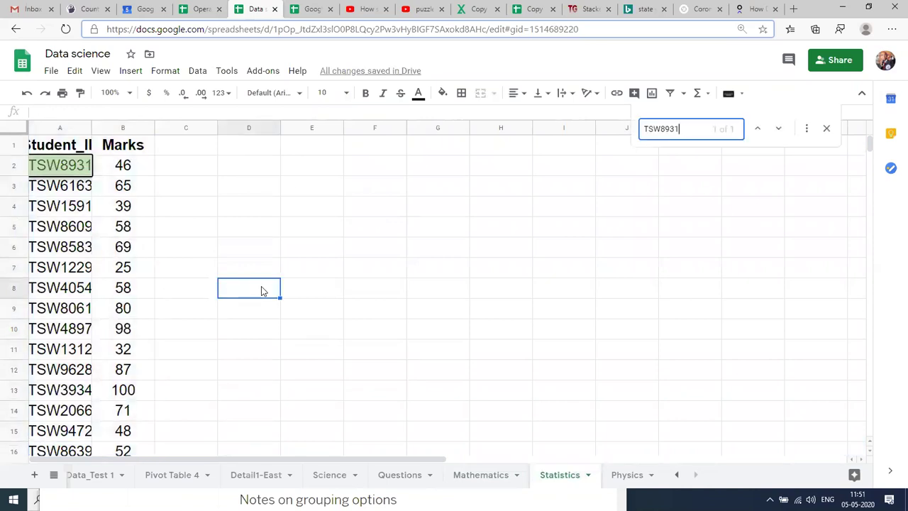
- Search the Physics sheet for the same copied student ID
left_click(631, 473)
left_click(325, 319)
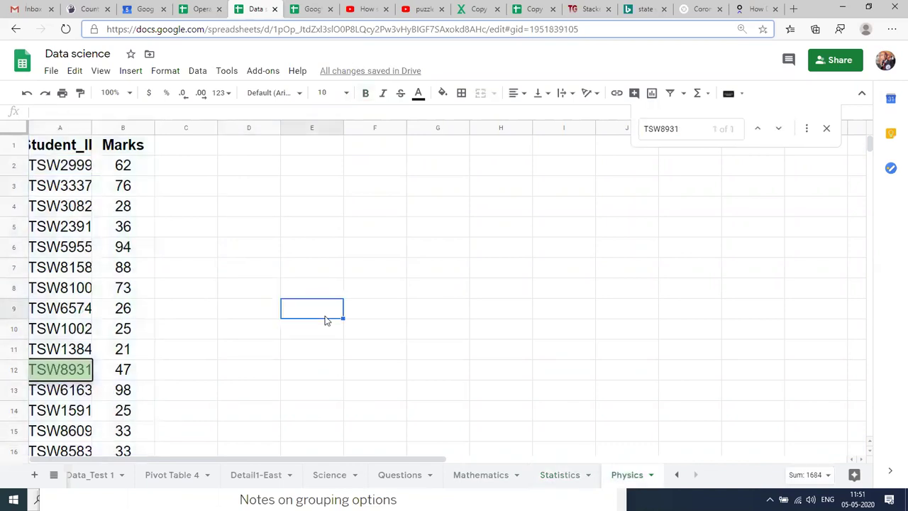
key("ctrl+f")
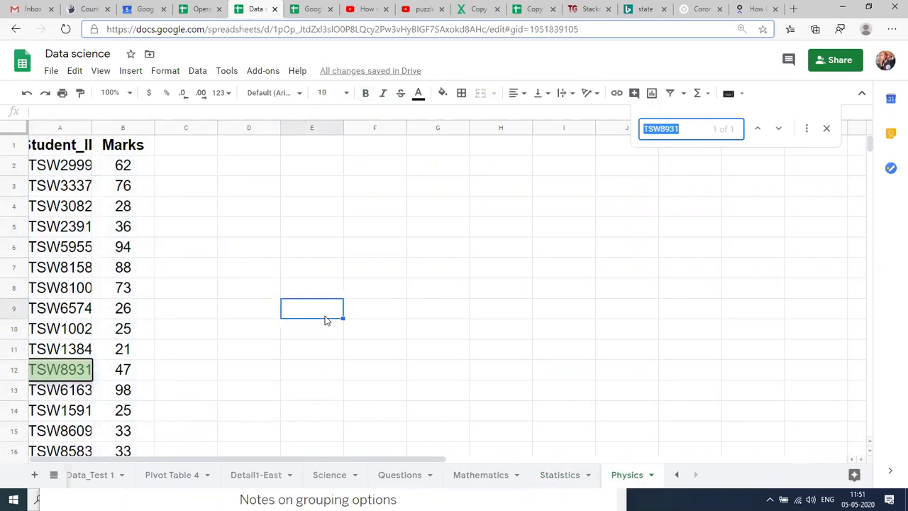
key("ctrl+v")
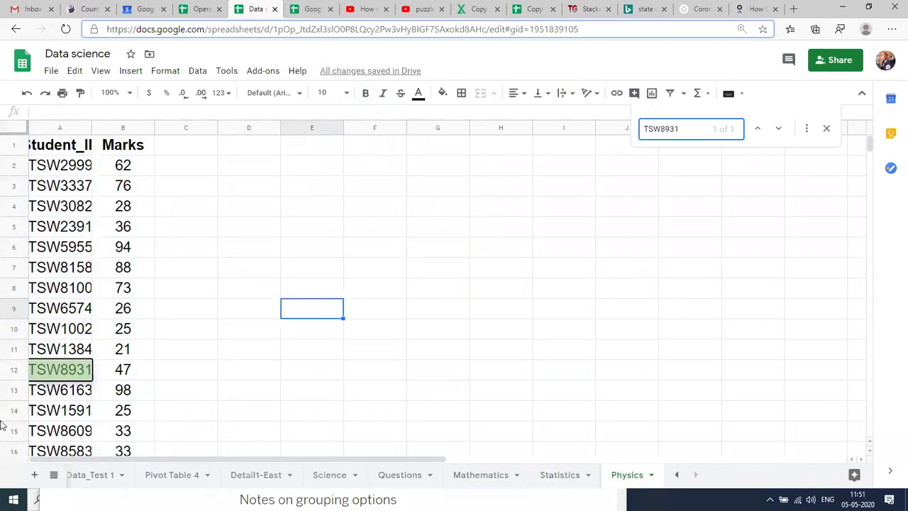
- Examine this student's ID and marks in row 12 of the Physics sheet and the marks in row 2 of the Mathematics sheet
left_click(6, 371)
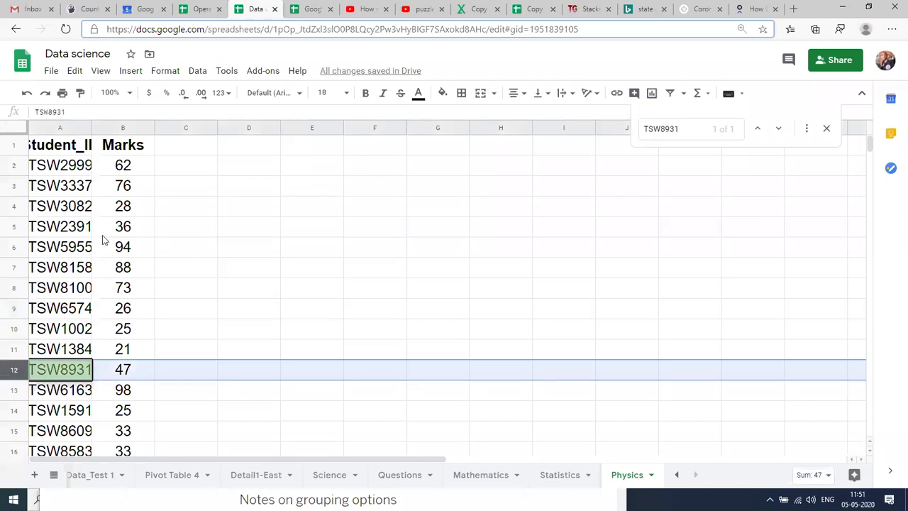
left_click(45, 373)
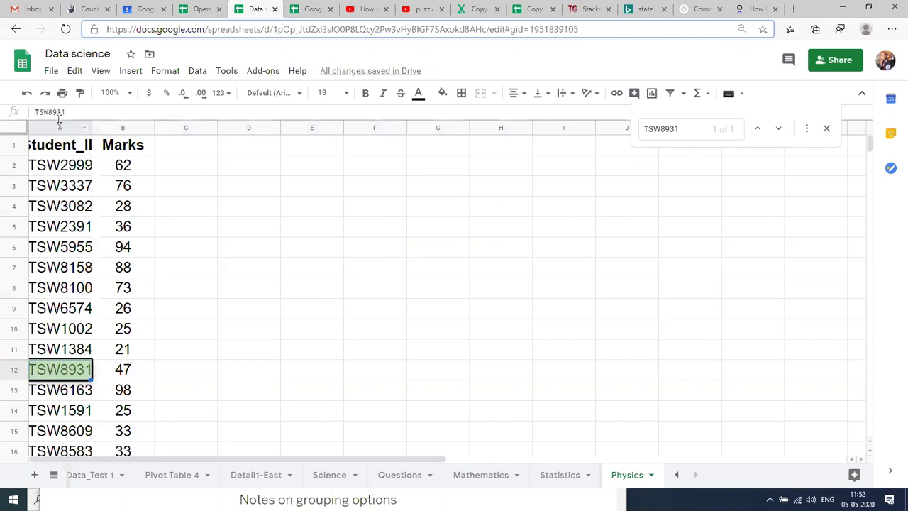
left_click(117, 376)
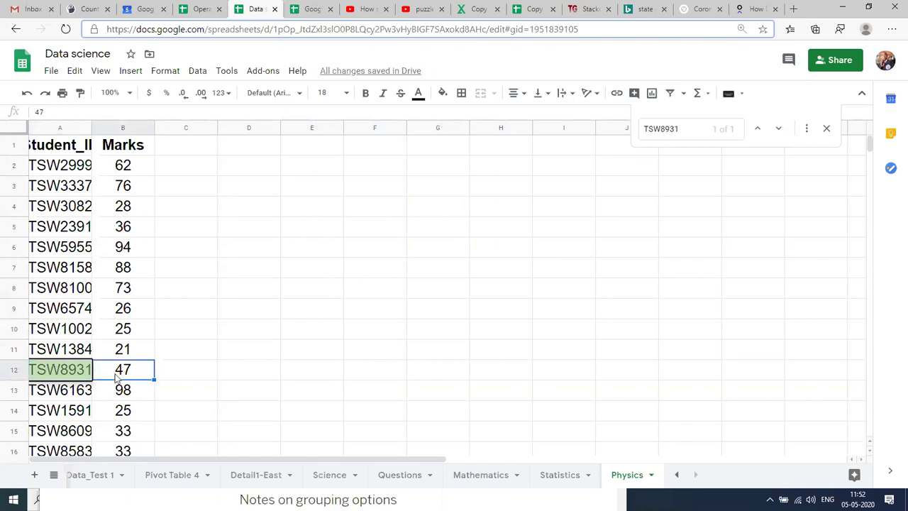
left_click(477, 475)
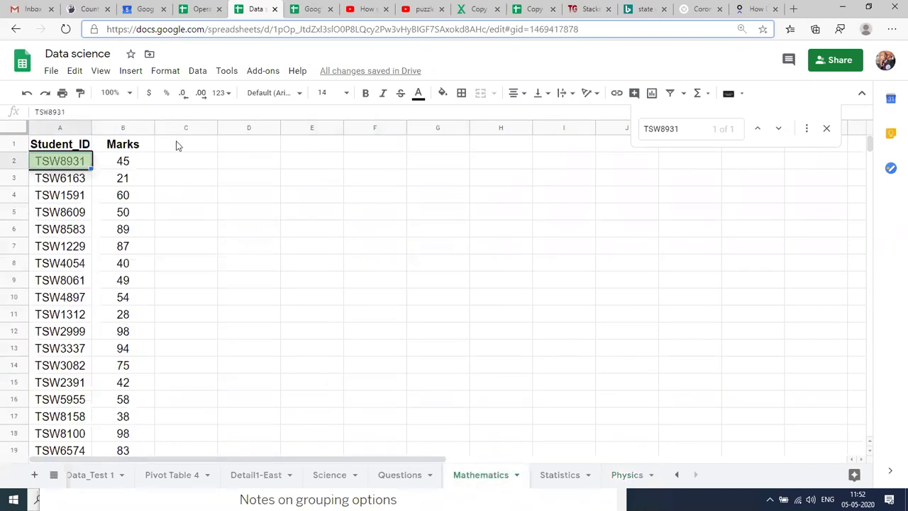
left_click(130, 169)
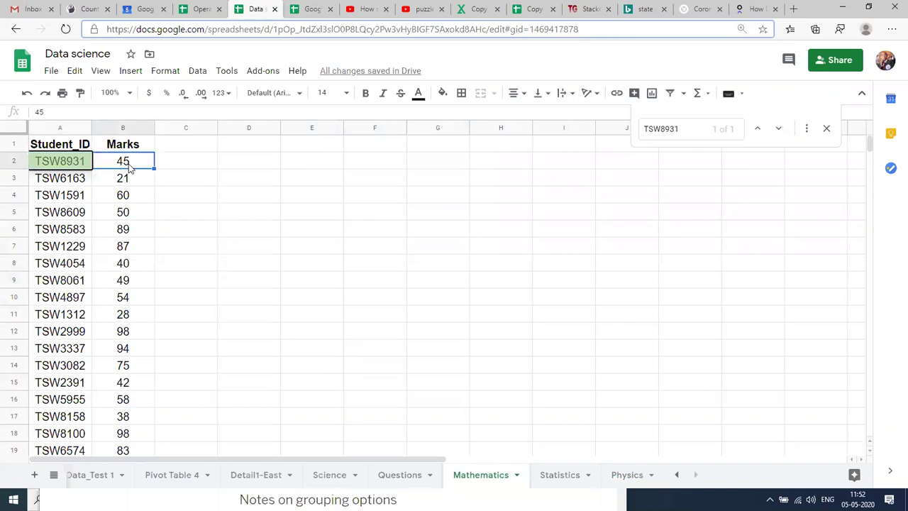
left_click(70, 327)
key("ctrl+Down")
key("Down")
key("Up")
key("Up")
key("ctrl+Up")
key("Down")
key("Right")
key("Up")
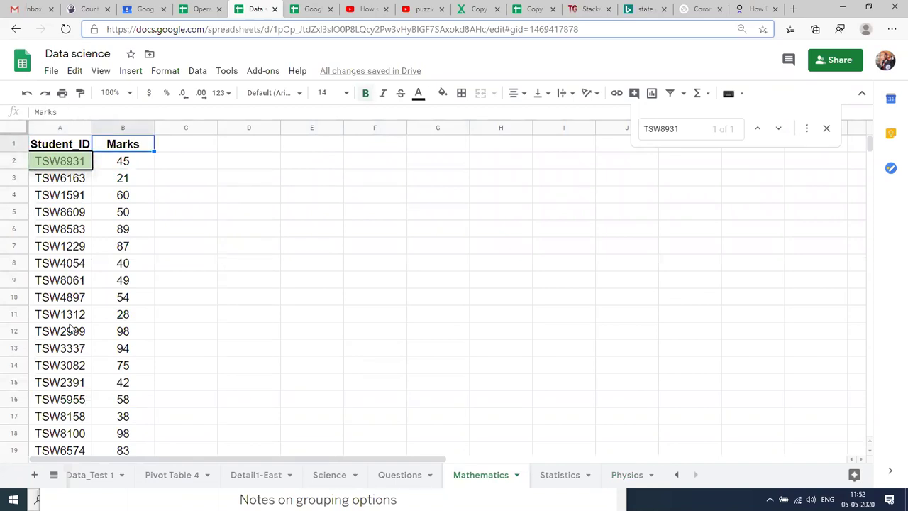
type("Mathem,")
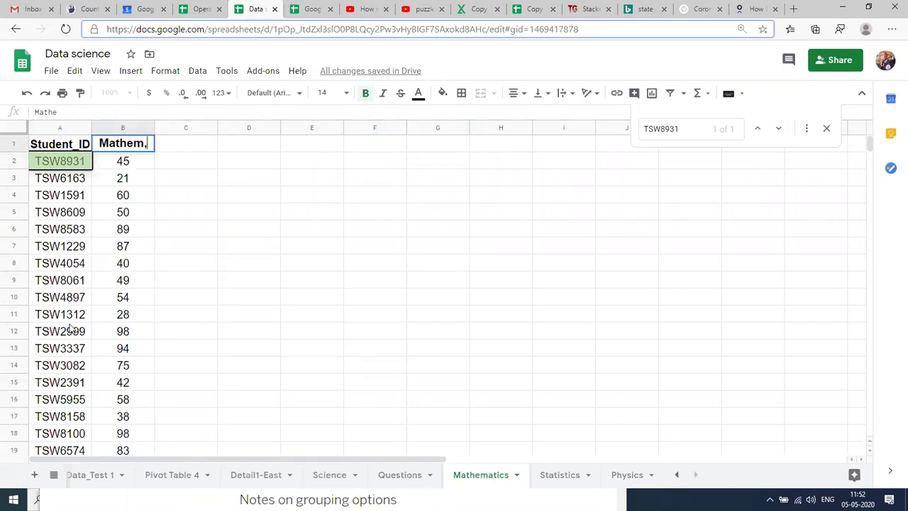
type("atics")
key("Return")
key("Up")
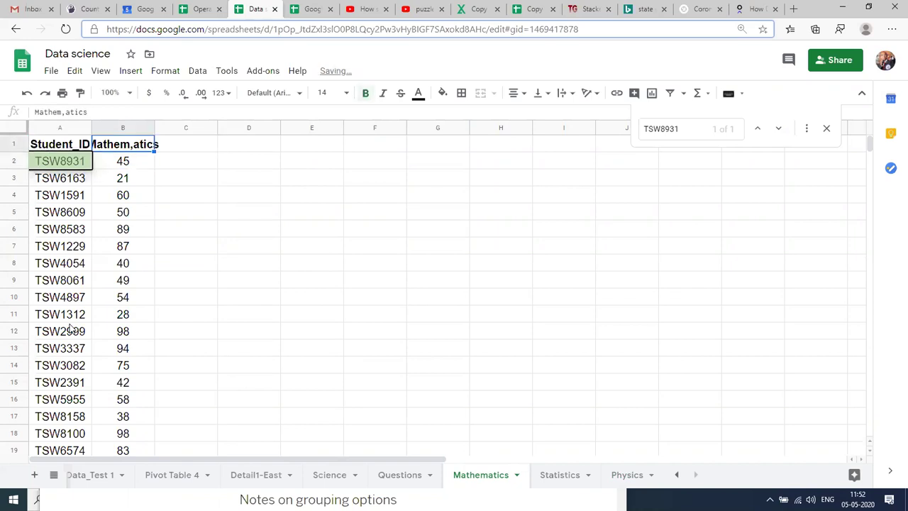
key("Return")
key("shift+Left")
key("Left")
key("Left")
key("Left")
key("Left")
key("Left")
key("BackSpace")
key("Return")
key("Up")
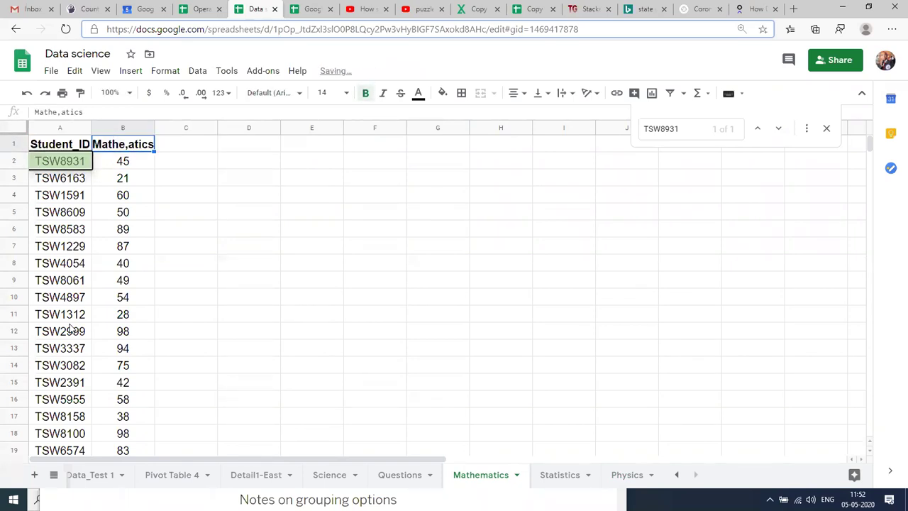
- Set the marks column heading in B1 of the Mathematics sheet to Mathematics and widen column B to fit it
key("Delete")
type("M")
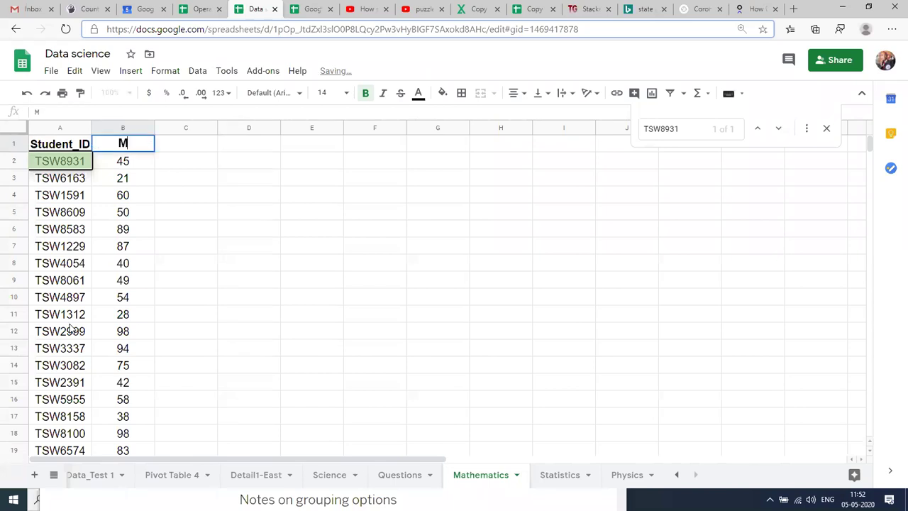
type("athematics")
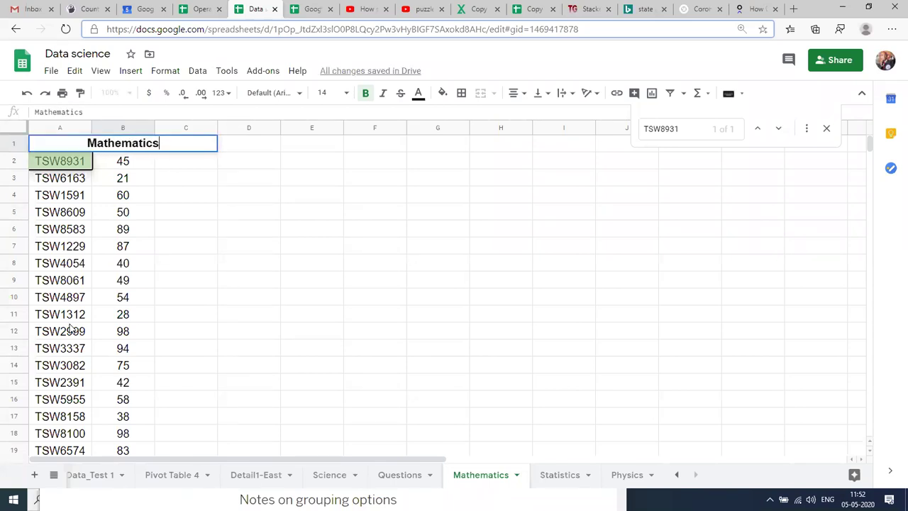
key("Return")
key("Up")
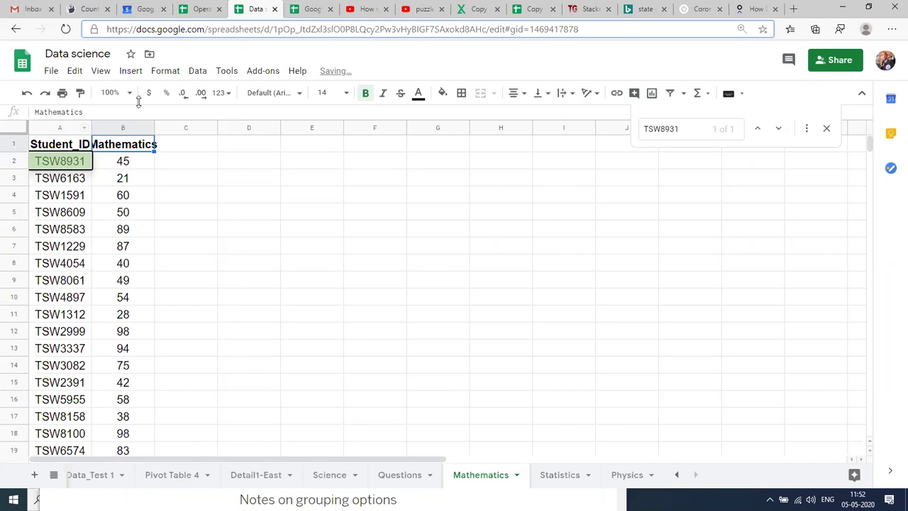
left_click_drag(154, 129, 177, 128)
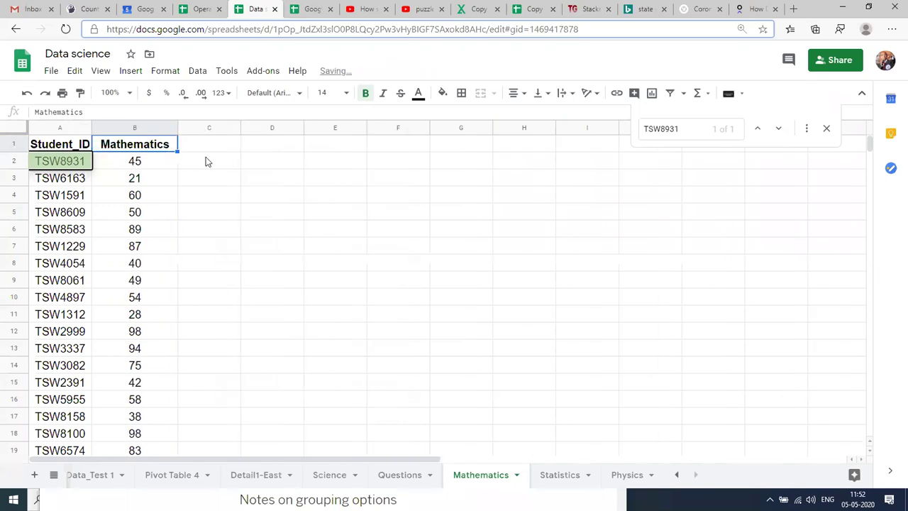
- Add the headings Statistics in C1 and Physics in D1 of the Mathematics sheet
left_click(205, 146)
type("Staa")
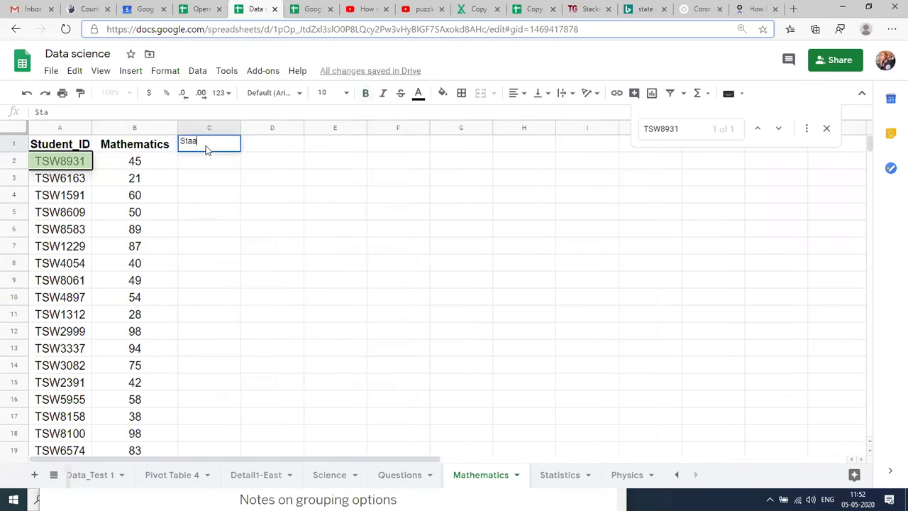
key("BackSpace")
type("tistics")
key("Return")
key("Up")
key("Right")
type("Physics")
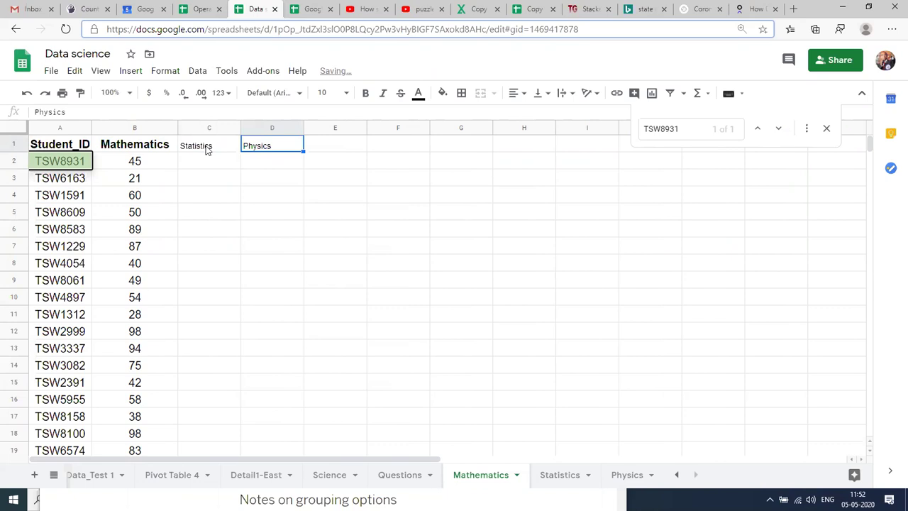
- Set the font size of the entire Mathematics sheet to 18
left_click(207, 149)
key("shift+Right")
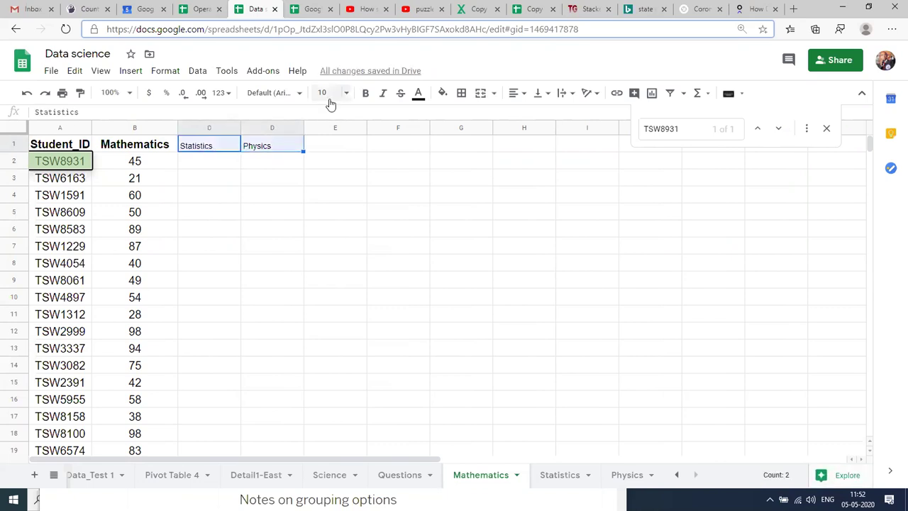
key("ctrl+a")
key("ctrl+a")
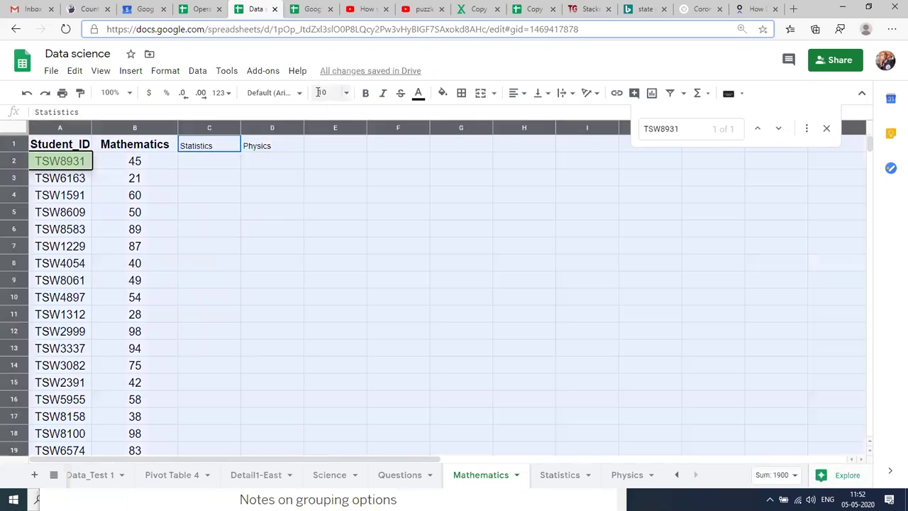
left_click(323, 93)
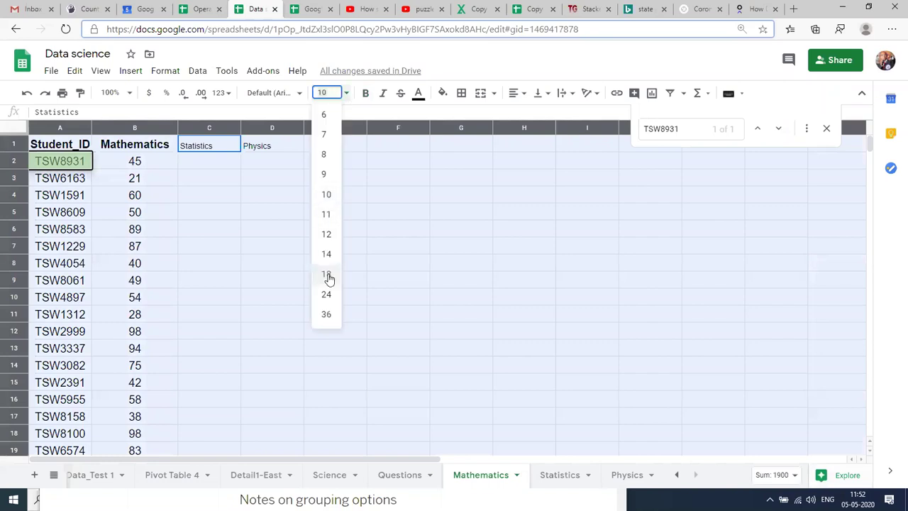
left_click(327, 275)
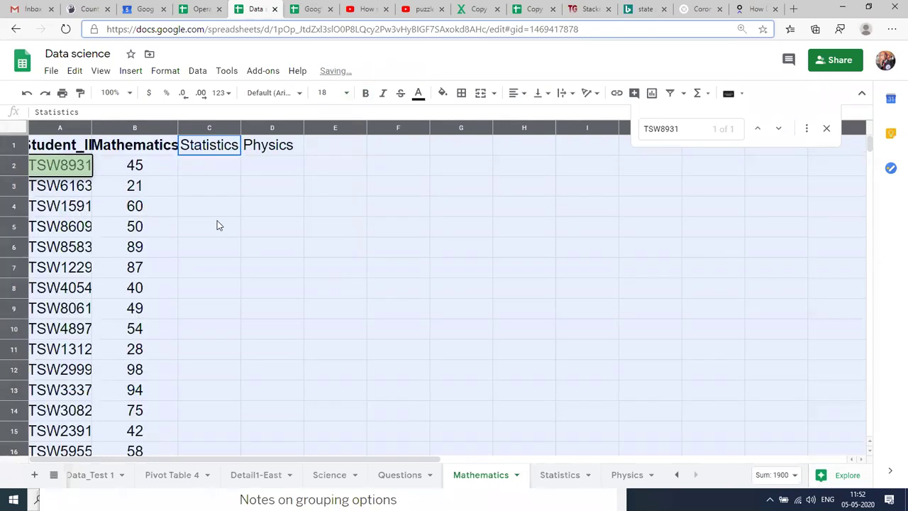
left_click(185, 203)
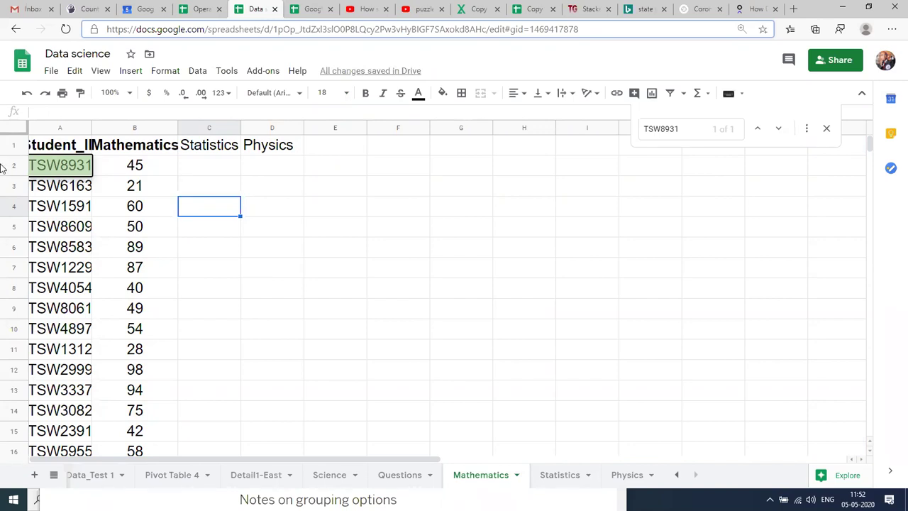
- Copy the first student's marks from B2 of the Statistics sheet into C2 of the Mathematics sheet
left_click(204, 168)
left_click(568, 476)
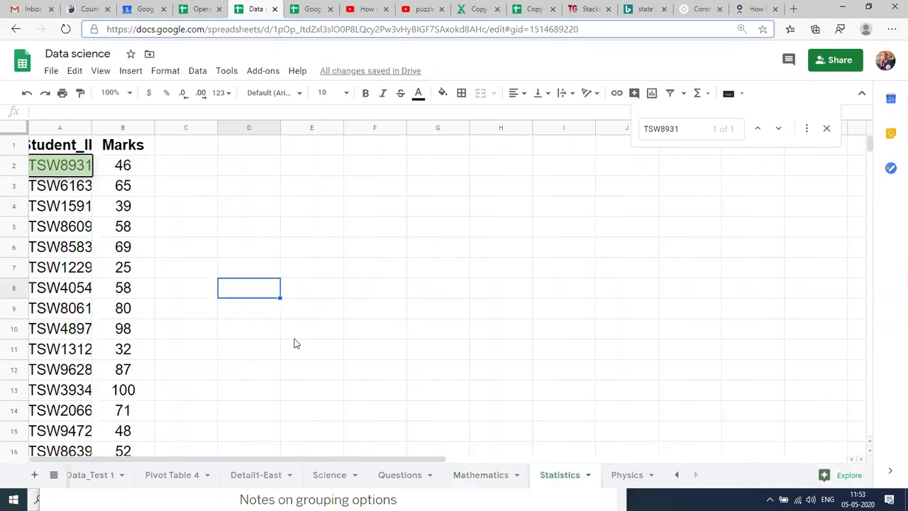
left_click(123, 168)
key("ctrl+c")
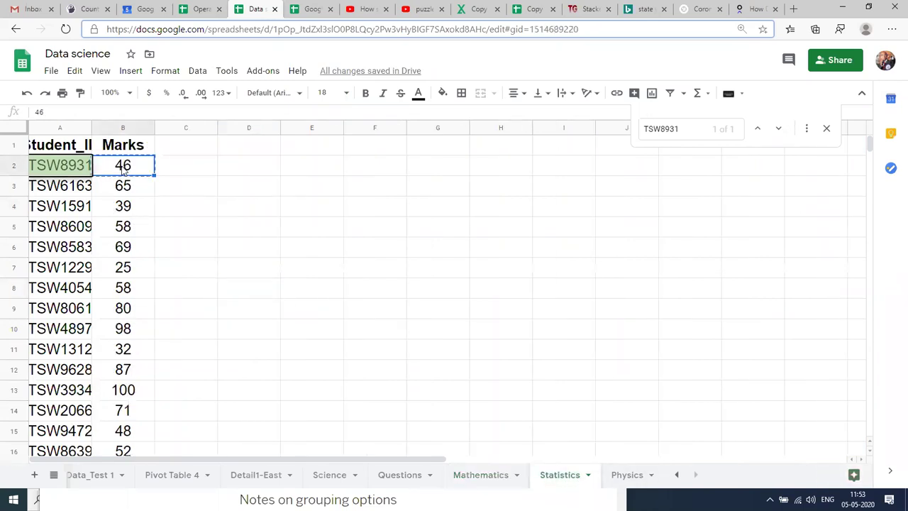
left_click(486, 476)
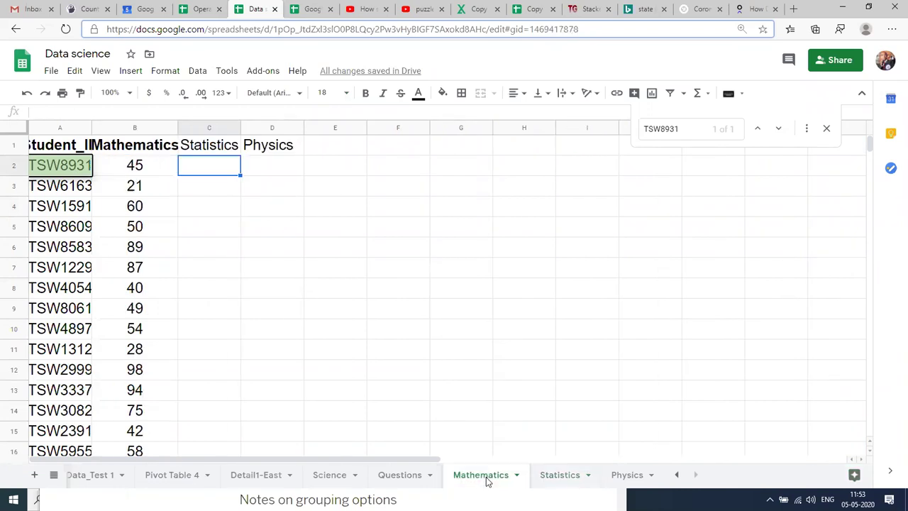
key("ctrl+v")
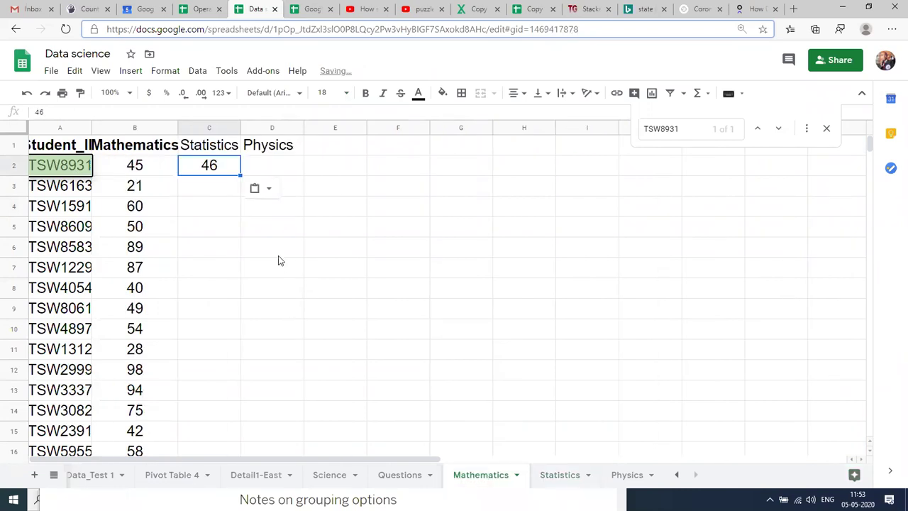
- Copy the same student's marks from B12 of the Physics sheet into D2 of the Mathematics sheet
left_click(257, 163)
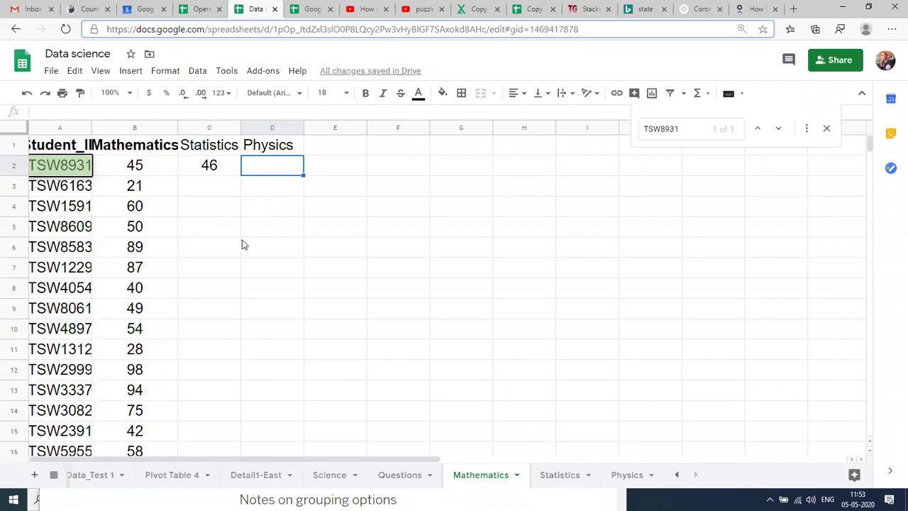
left_click(638, 474)
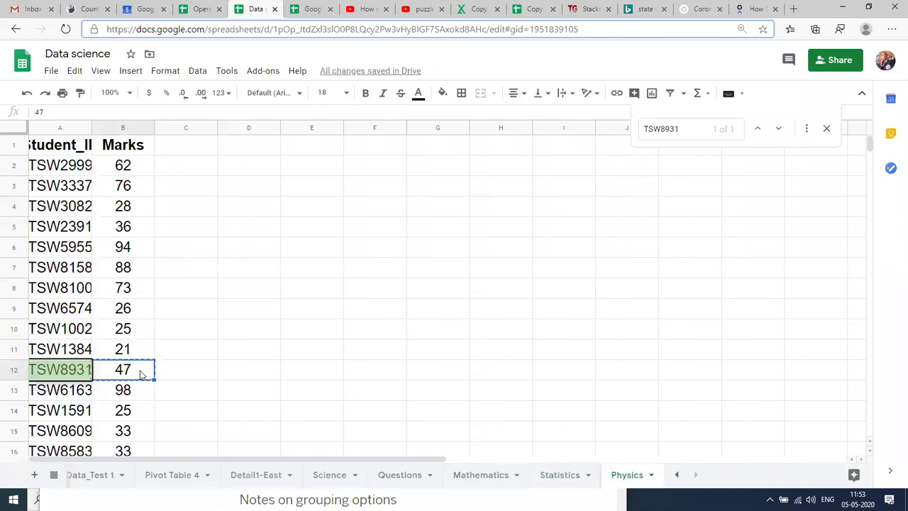
left_click(462, 482)
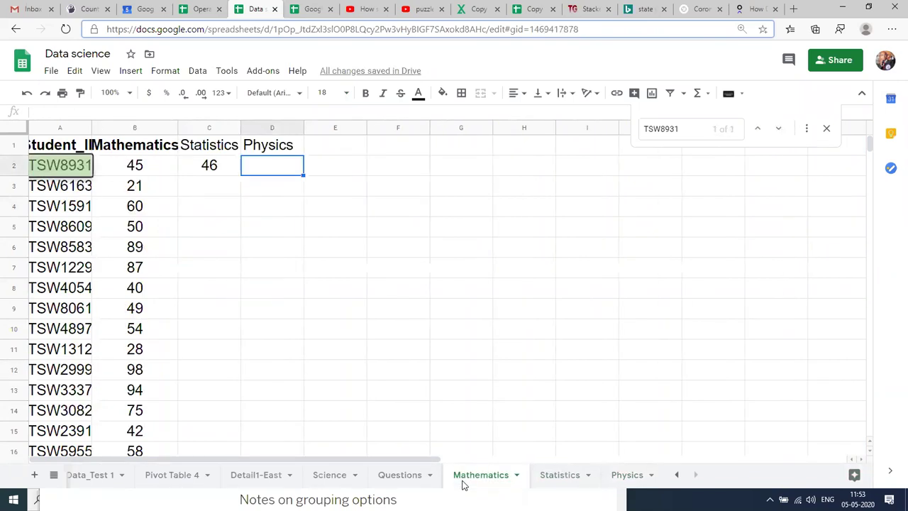
key("ctrl+v")
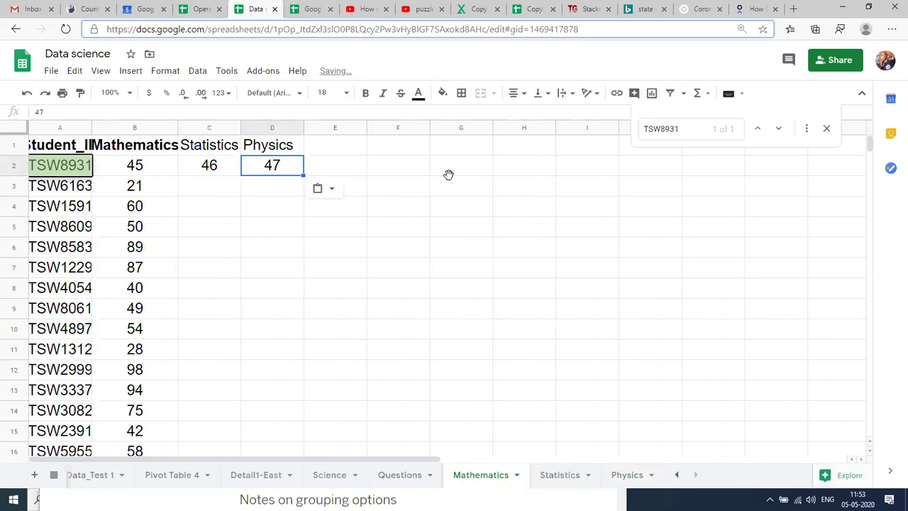
left_click(448, 174)
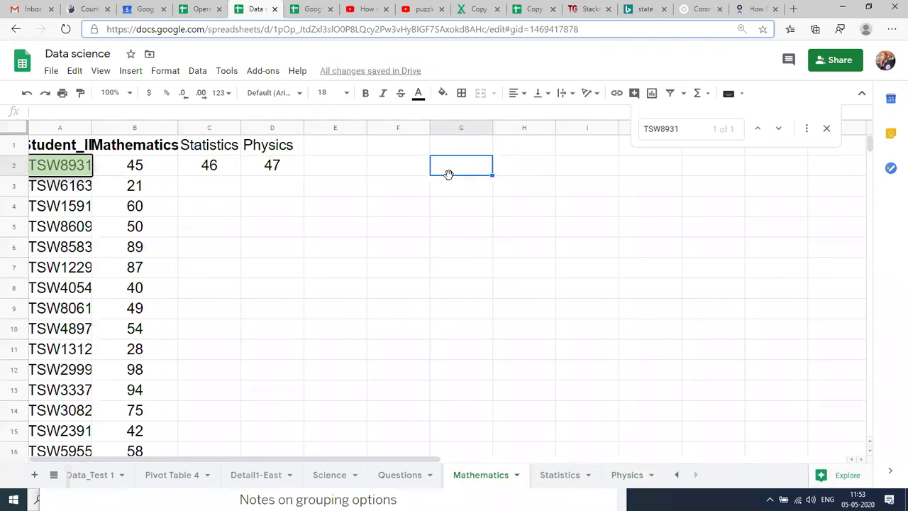
- Enter the label VLOOKUP in cell E2 beside the first student's marks and make it bold
left_click(77, 168)
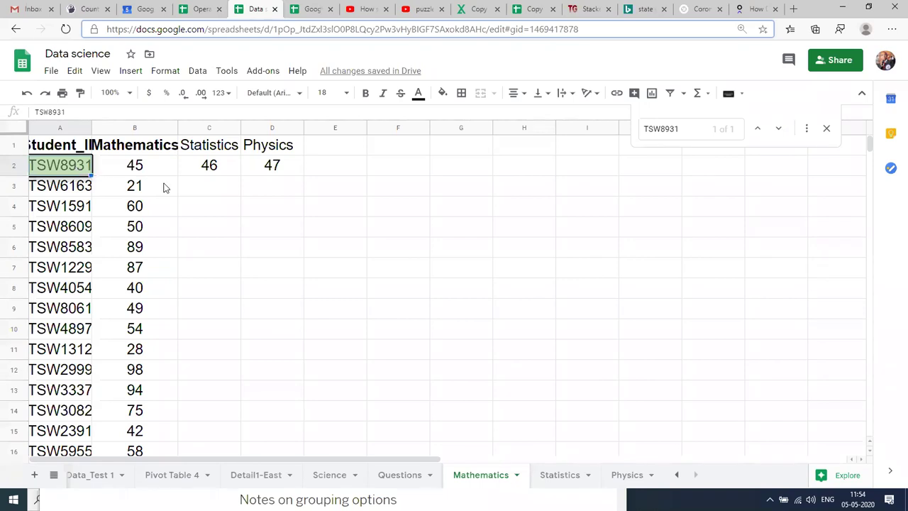
left_click(205, 182)
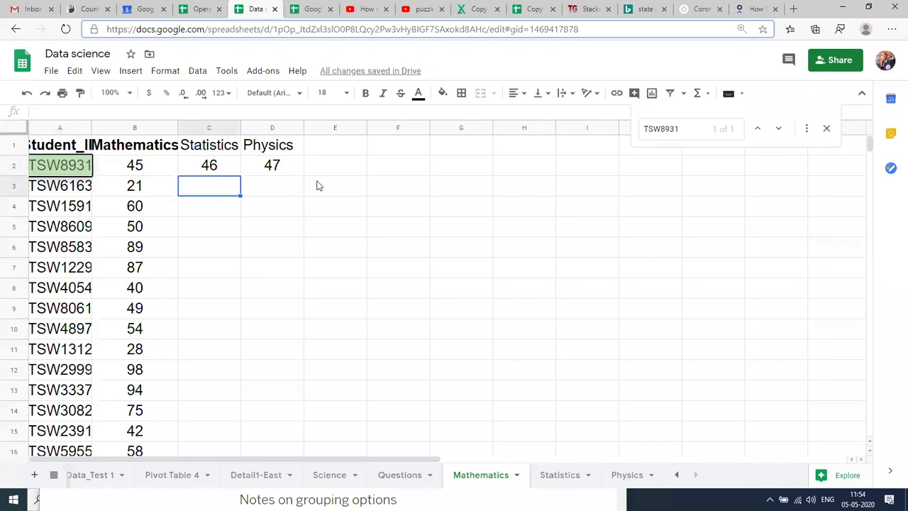
left_click(355, 168)
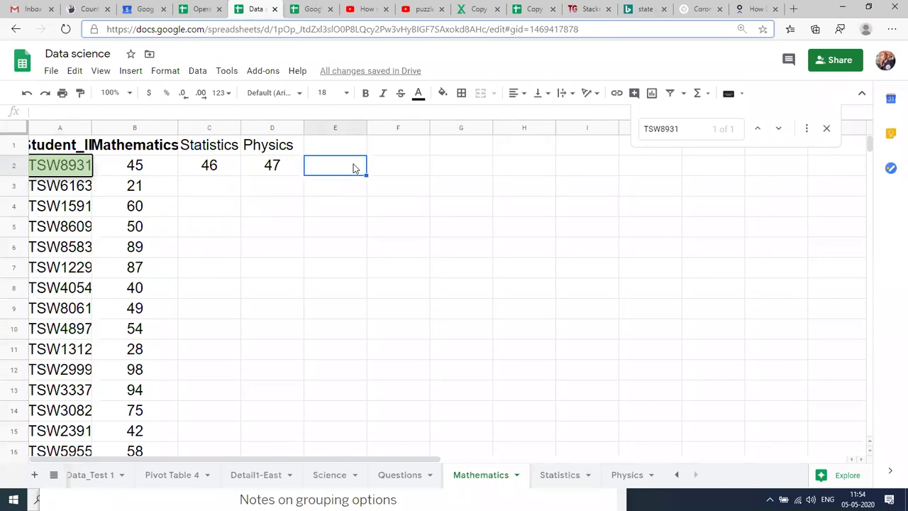
type("VLOOK")
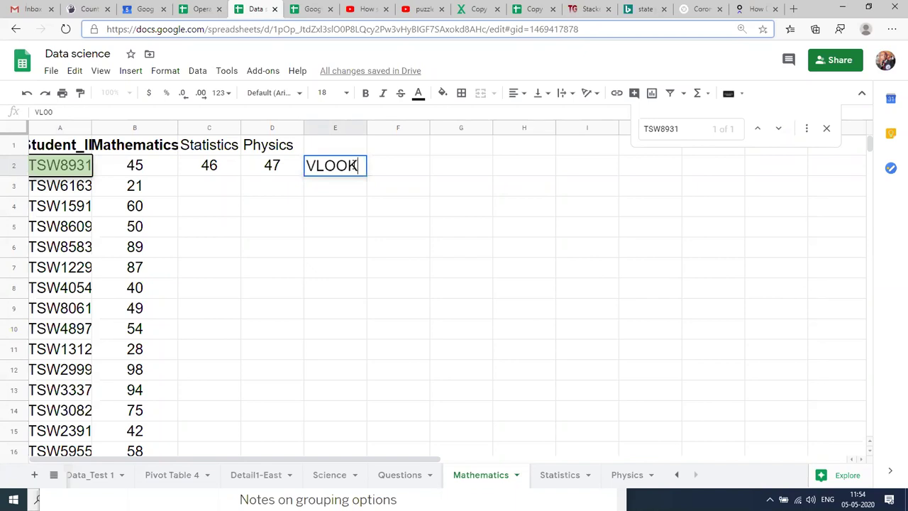
type("UP")
key("Return")
left_click(359, 167)
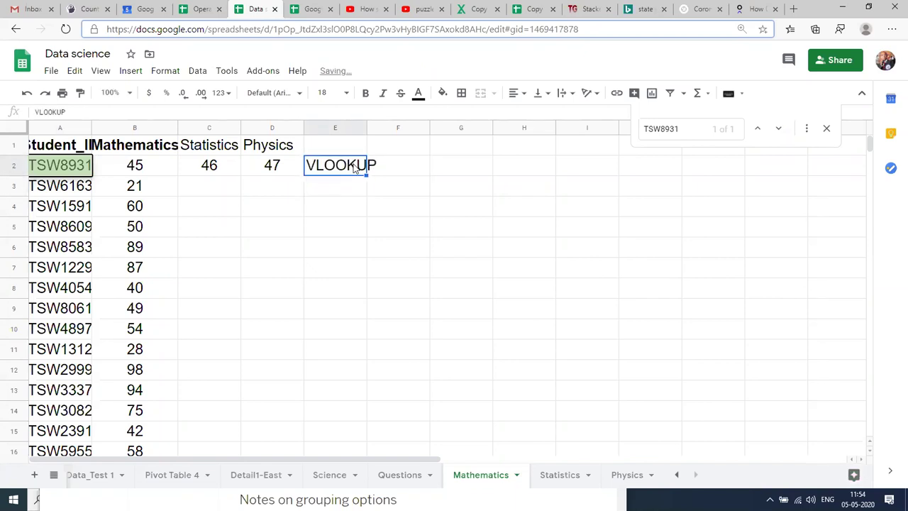
left_click(365, 95)
left_click(357, 236)
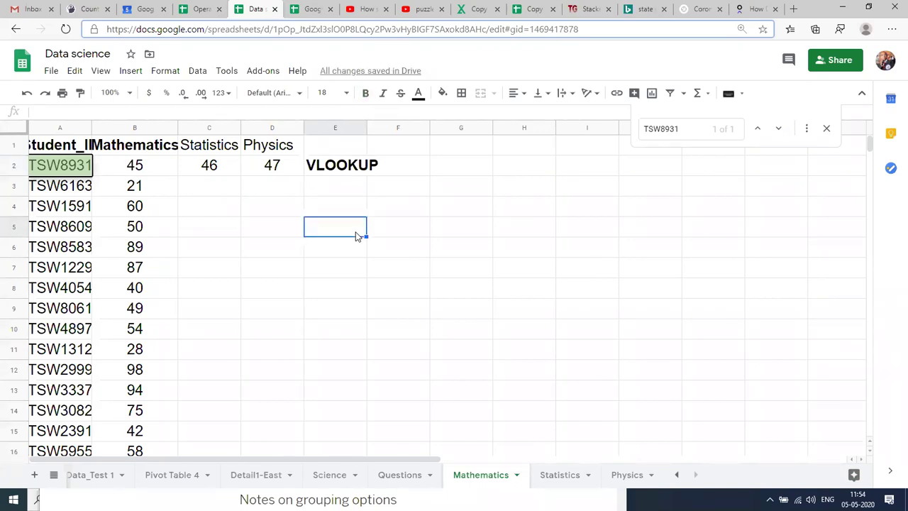
- Begin a VLOOKUP formula in C2 of the Mathematics sheet, using the student ID in A2 as the search key
key("Left")
key("Left")
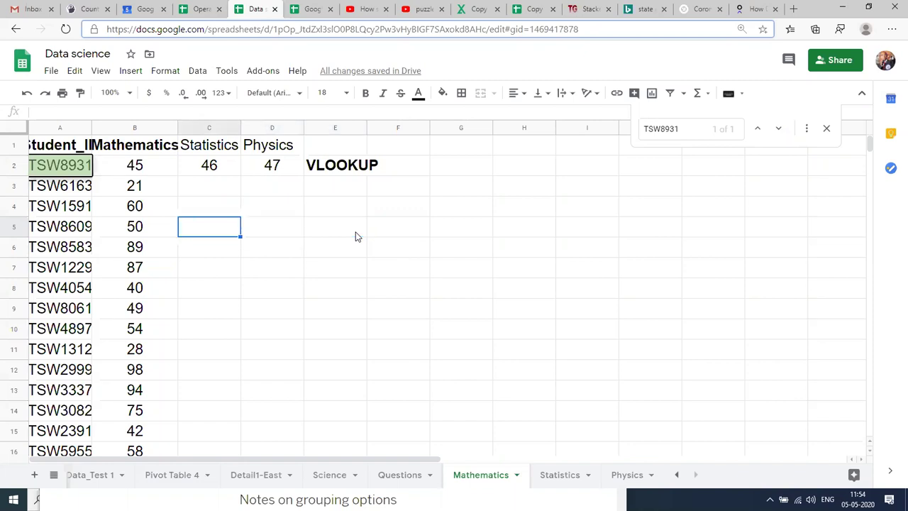
key("Up")
key("Up")
key("Up")
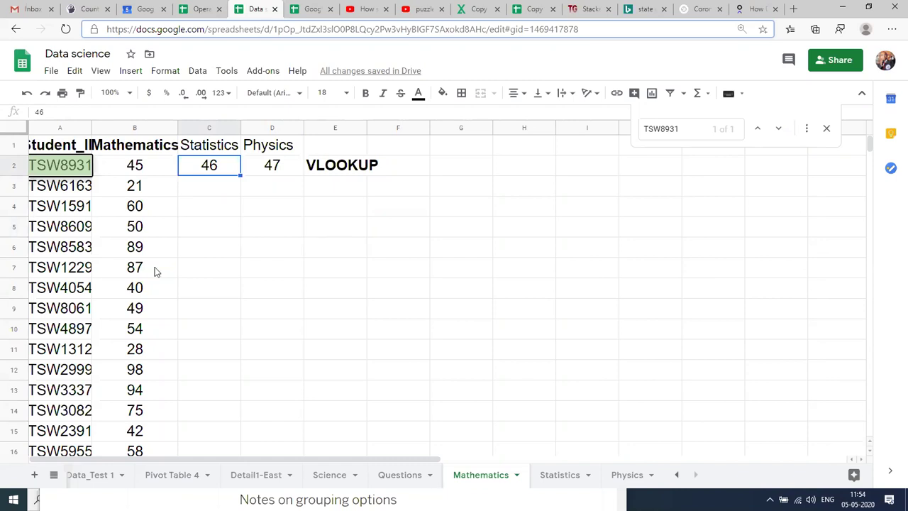
left_click(59, 164)
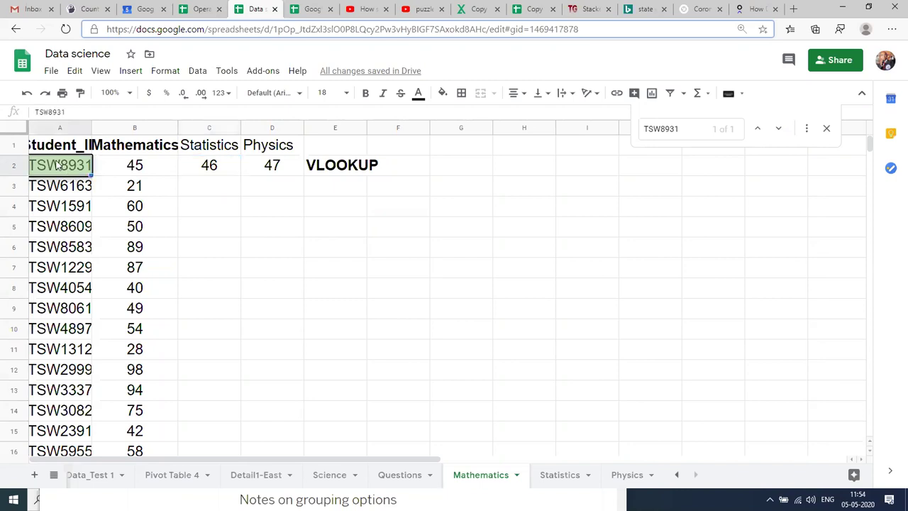
left_click(204, 168)
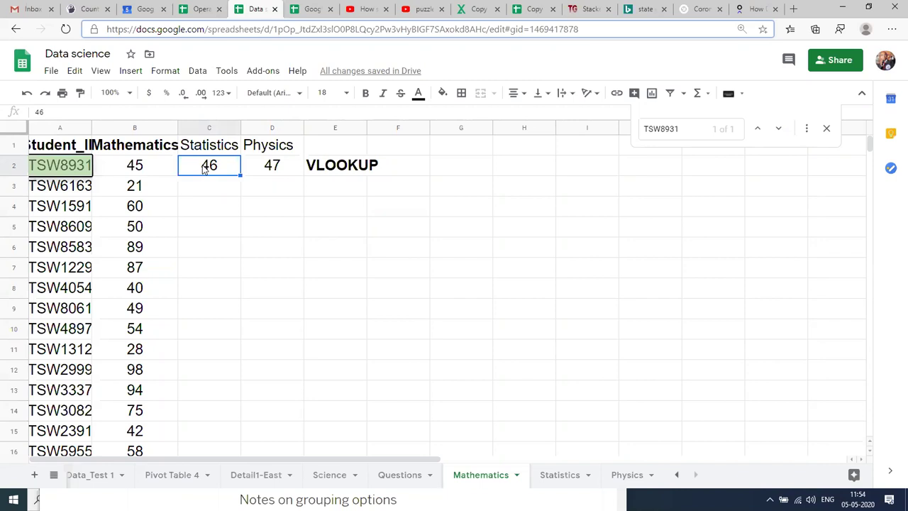
type("=")
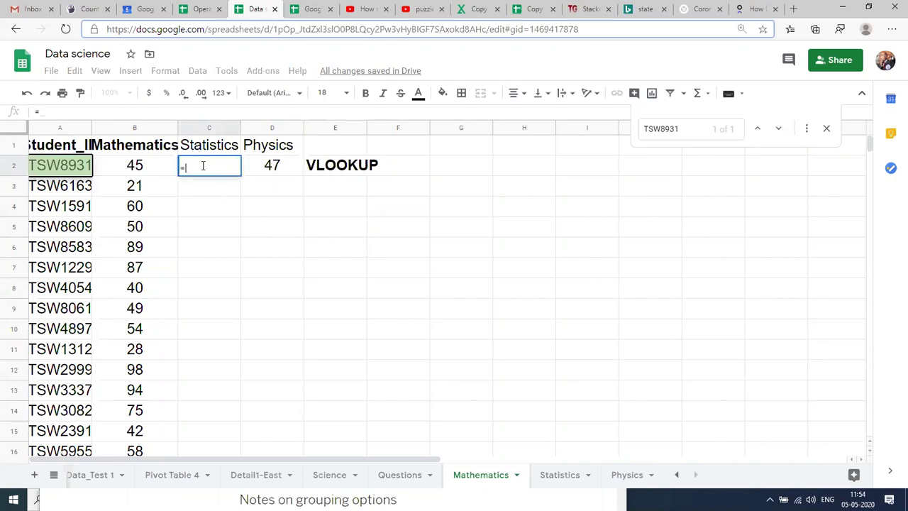
type("VLL")
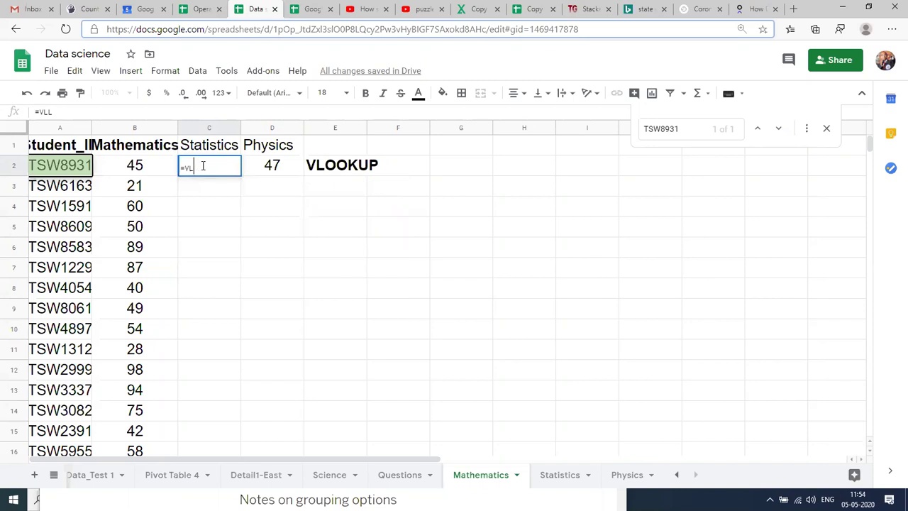
key("BackSpace")
key("Tab")
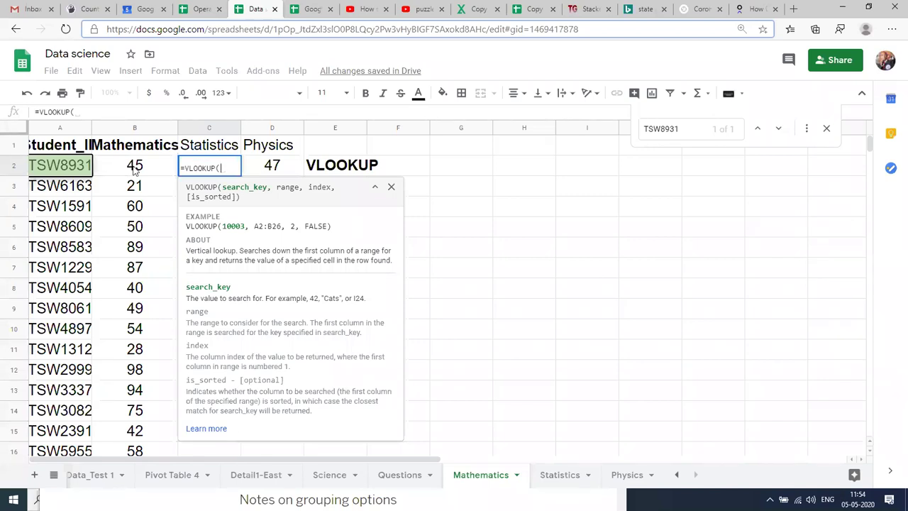
left_click(61, 169)
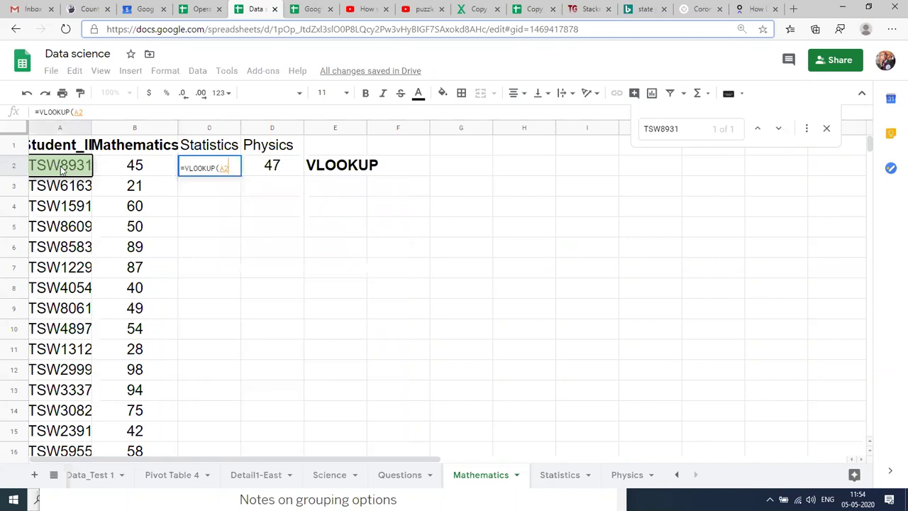
type(",")
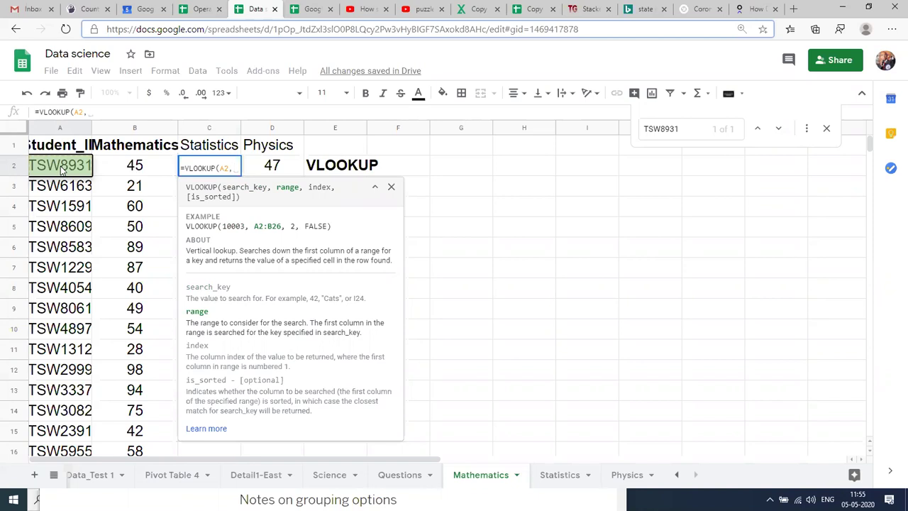
- Set the formula's lookup range to Statistics!$A$1:$B$31 as an absolute reference
left_click(69, 170)
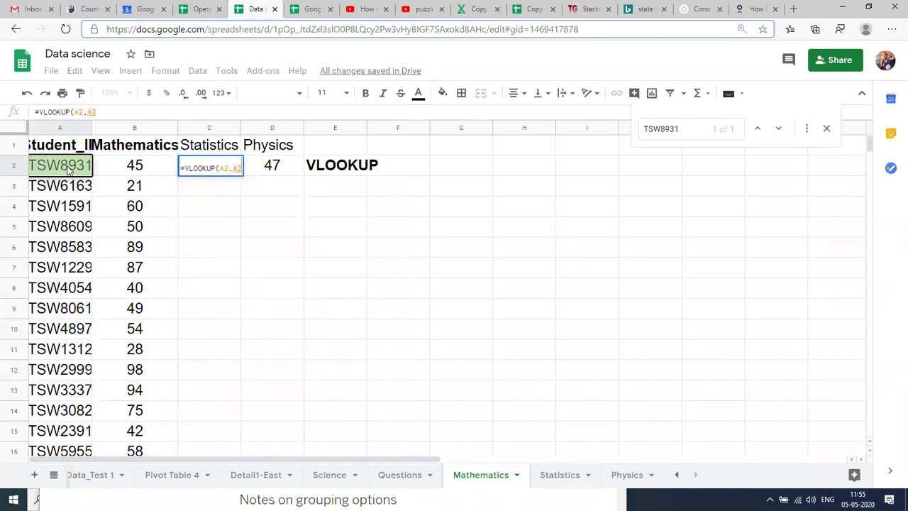
key("BackSpace")
key("BackSpace")
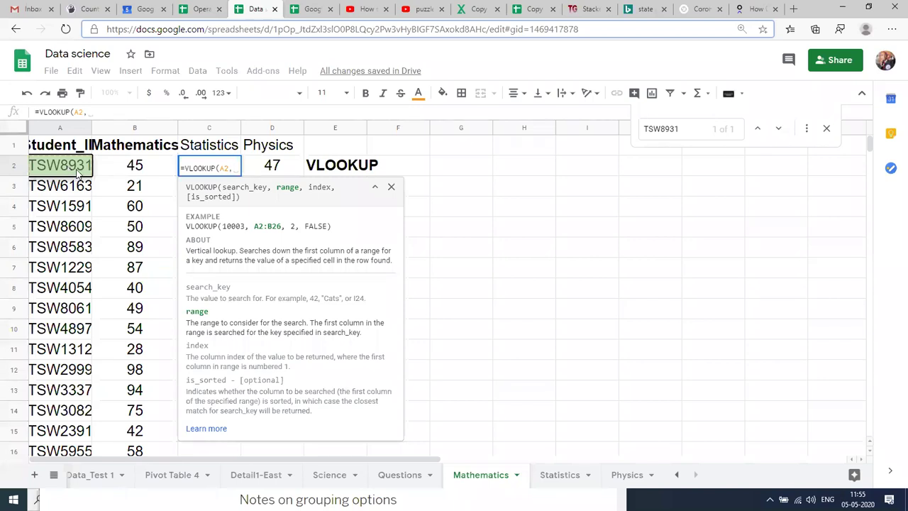
left_click(555, 476)
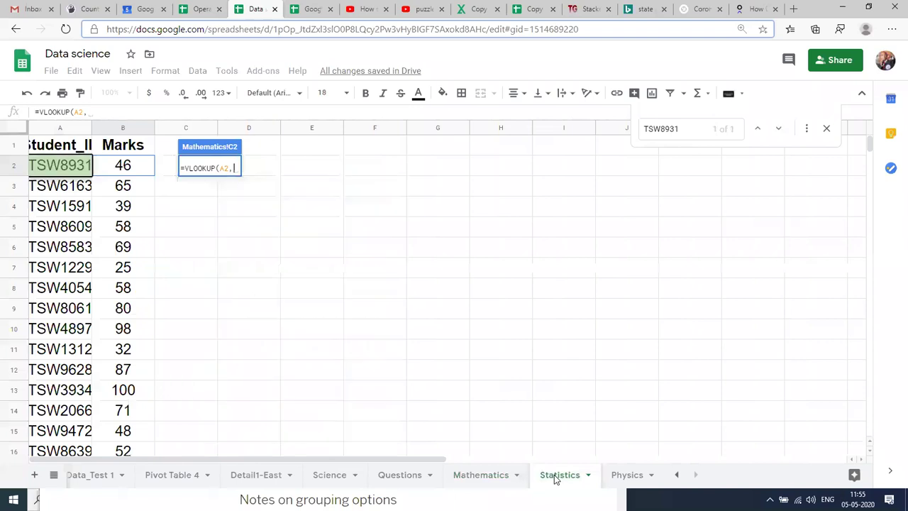
left_click(43, 146)
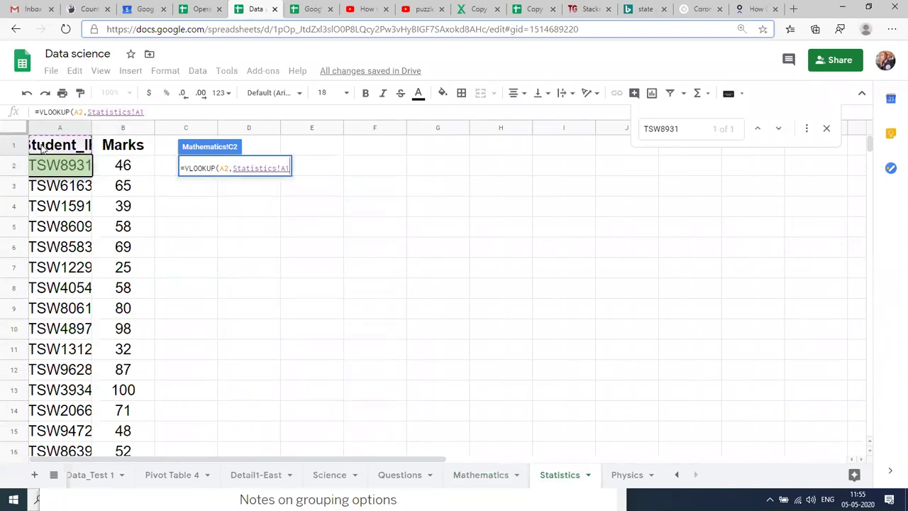
key("shift+Right")
key("ctrl+shift+Down")
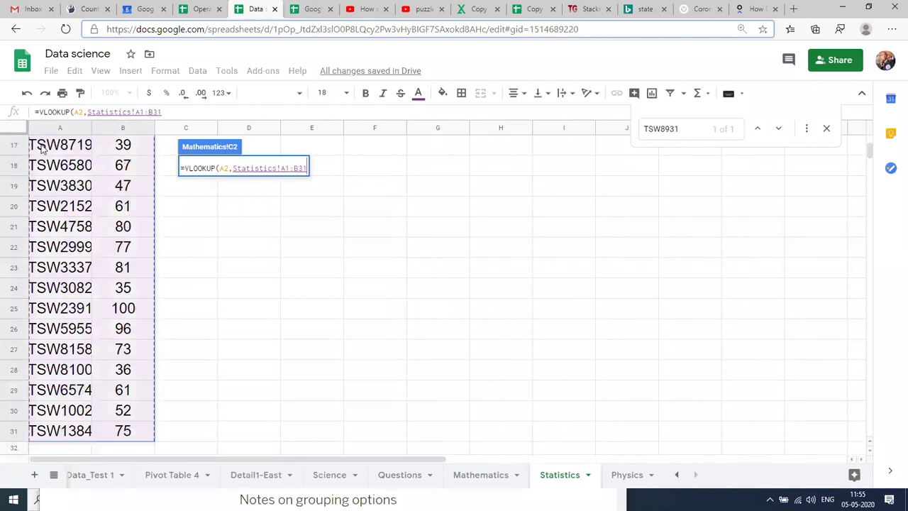
key("F4")
type(",")
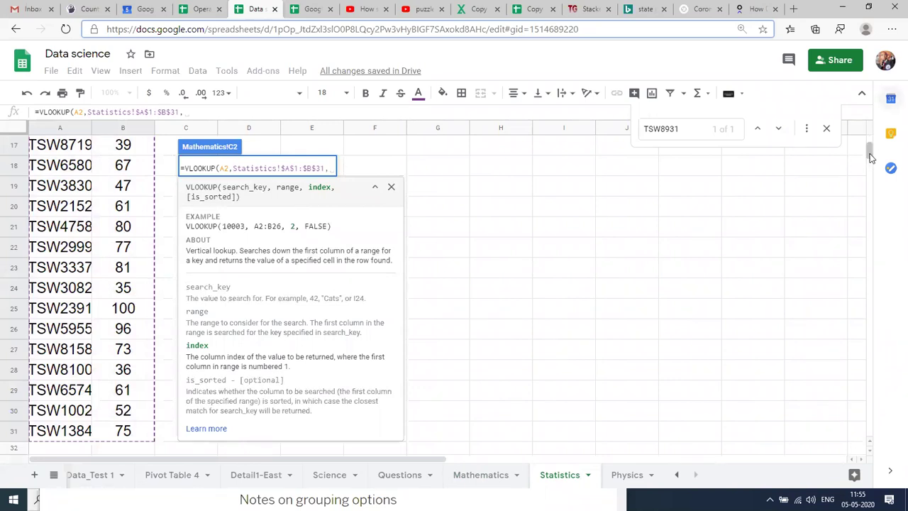
- Complete the C2 formula with column index 2 and 0 for an exact match
left_click_drag(870, 154, 871, 143)
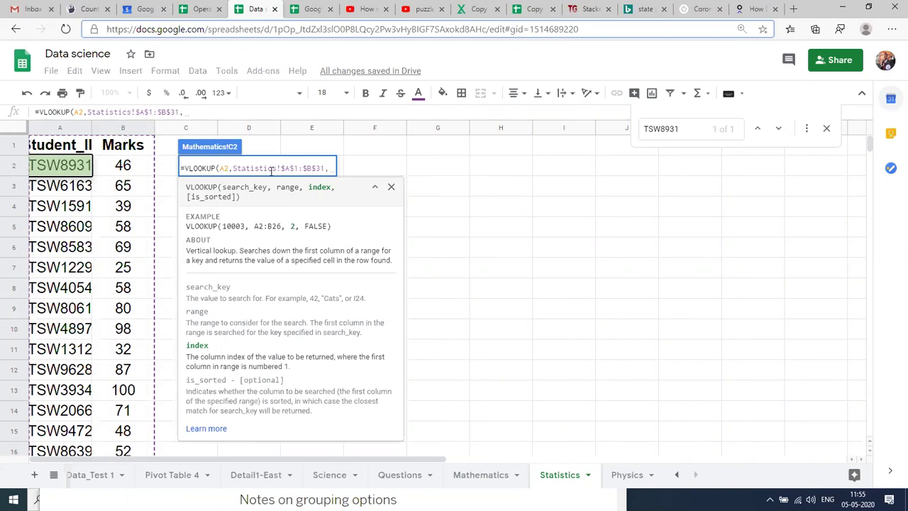
key("BackSpace")
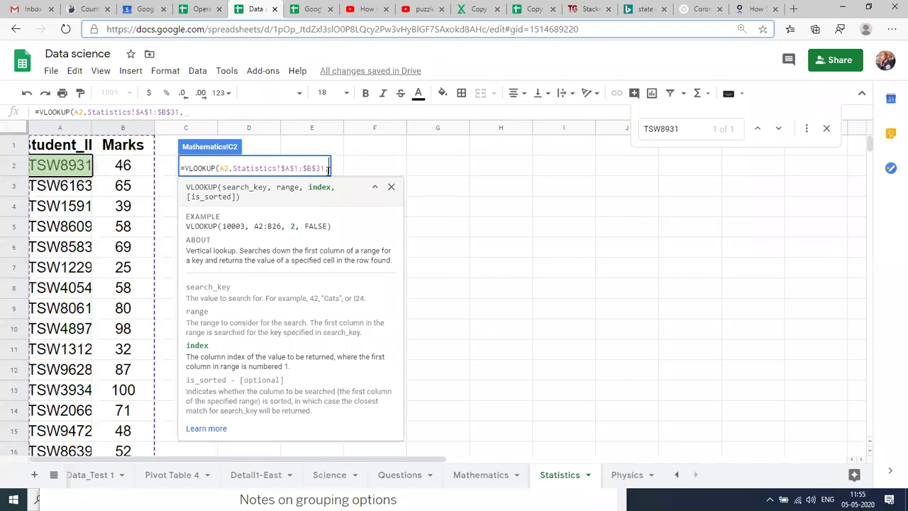
type("2,")
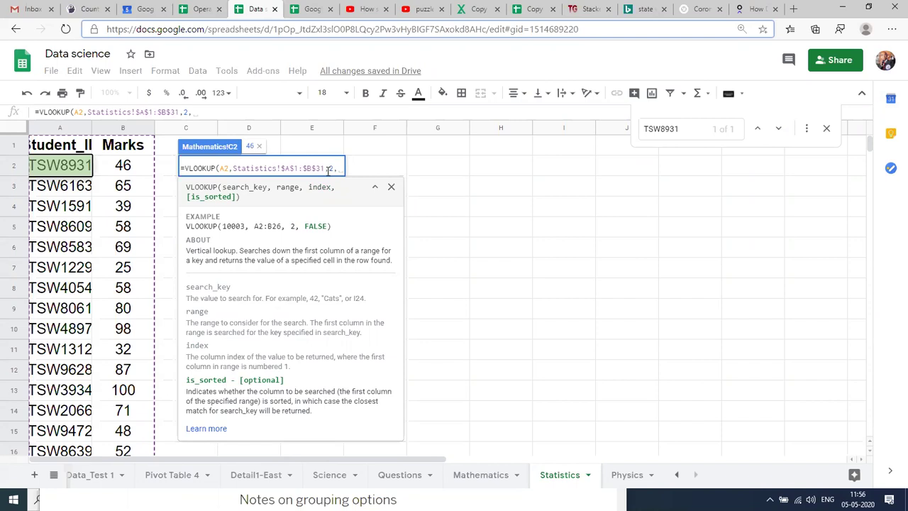
type("0")
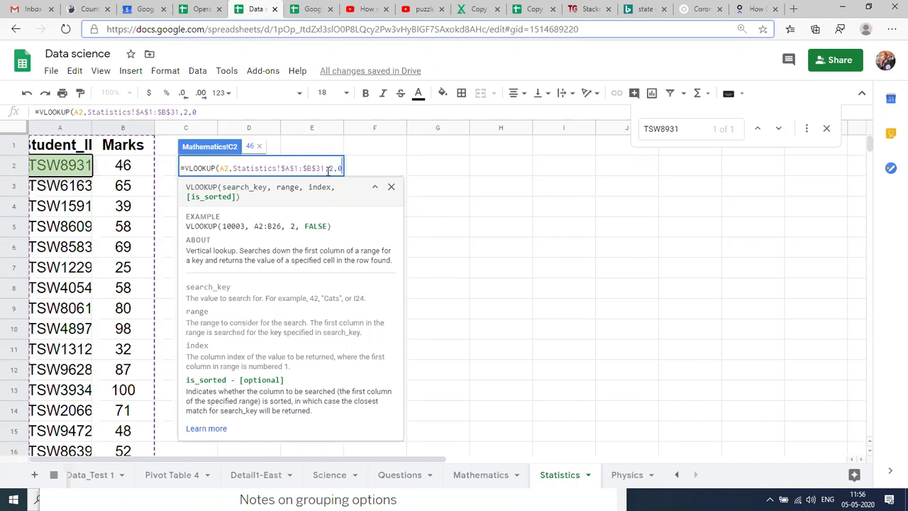
key("Return")
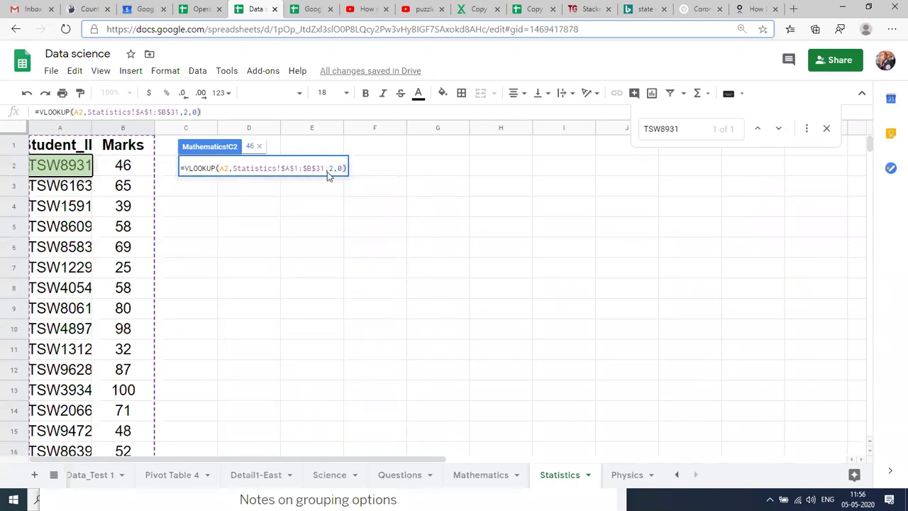
key("Down")
key("Up")
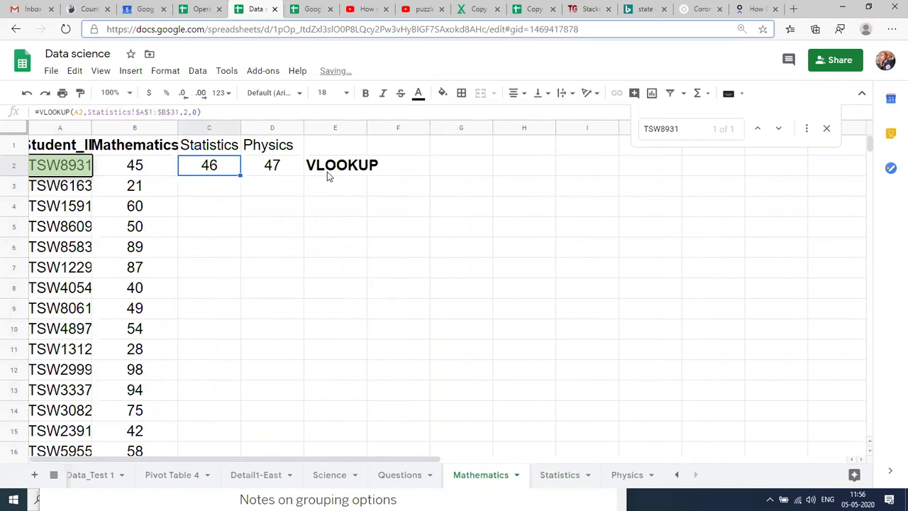
- Fill the VLOOKUP formula from C2 down to C31 for all students
key("Left")
key("Right")
key("ctrl+Down")
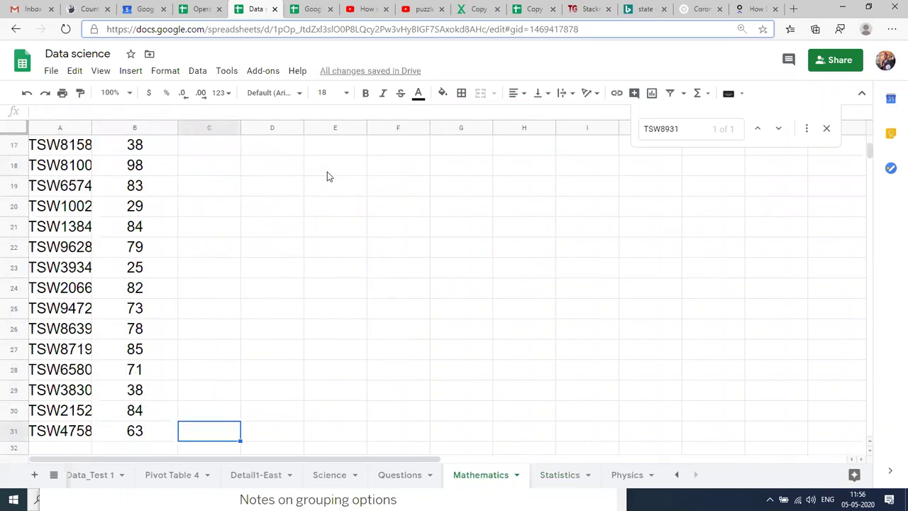
key("ctrl+shift+Up")
key("ctrl+d")
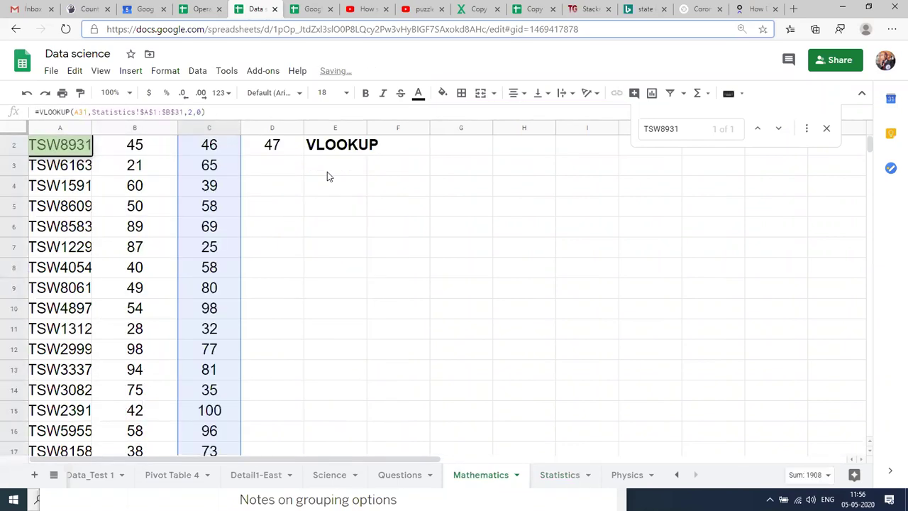
- Look through the filled Statistics marks beside the student IDs down to the last row
key("Down")
key("Up")
key("ctrl+Up")
key("Down")
key("Down")
key("Down")
key("Down")
key("Down")
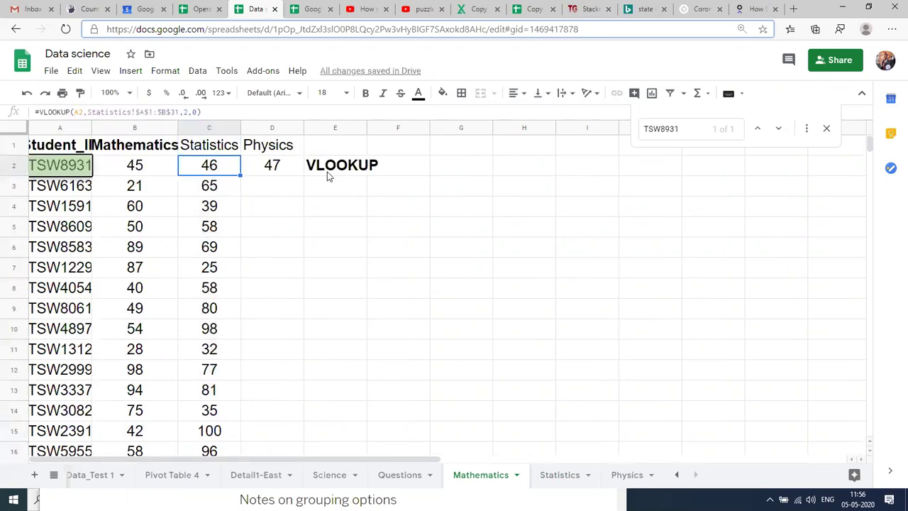
key("Down")
key("Down")
key("Down")
key("Left")
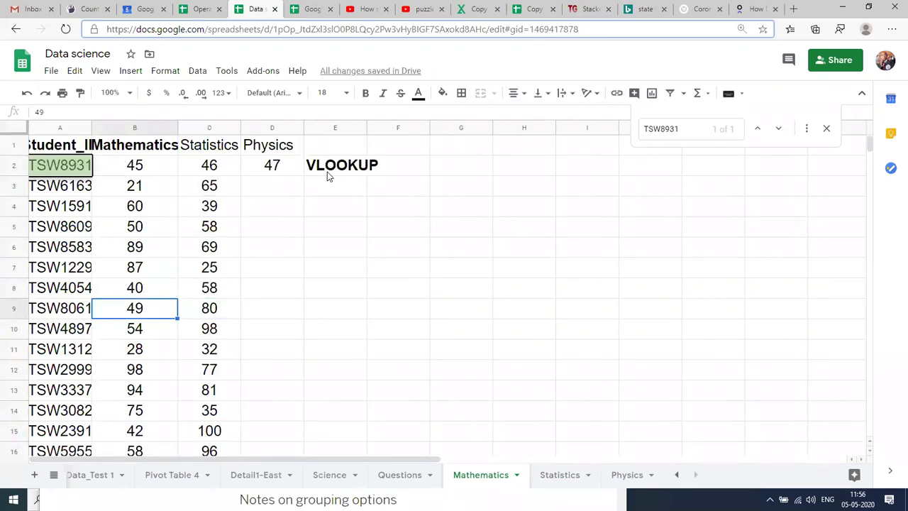
key("Left")
key("Down")
key("Down")
key("Down")
key("Down")
key("Down")
key("Down")
key("Down")
key("Down")
key("Down")
key("Down")
key("Down")
key("Down")
key("Down")
key("Down")
key("Down")
key("Down")
key("Down")
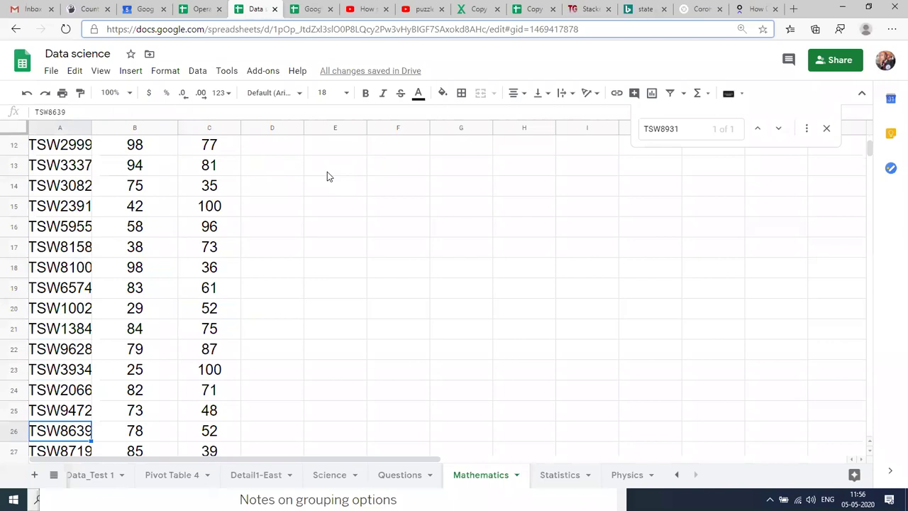
key("Down")
key("Down")
key("Down")
key("Down")
key("Down")
- Find the student ID from A28 on the Statistics sheet and compare its marks with the VLOOKUP result in C28
key("Up")
key("Up")
key("Up")
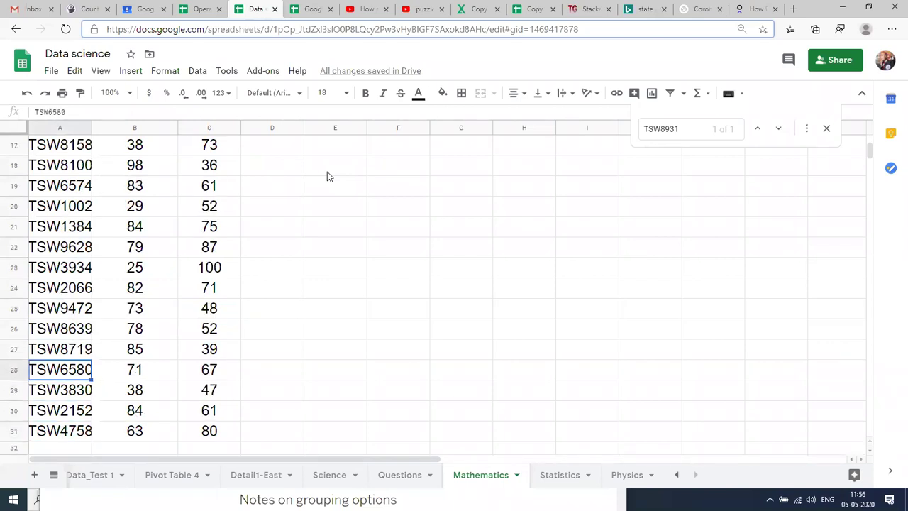
key("ctrl+c")
left_click(564, 475)
key("ctrl+f")
key("ctrl+v")
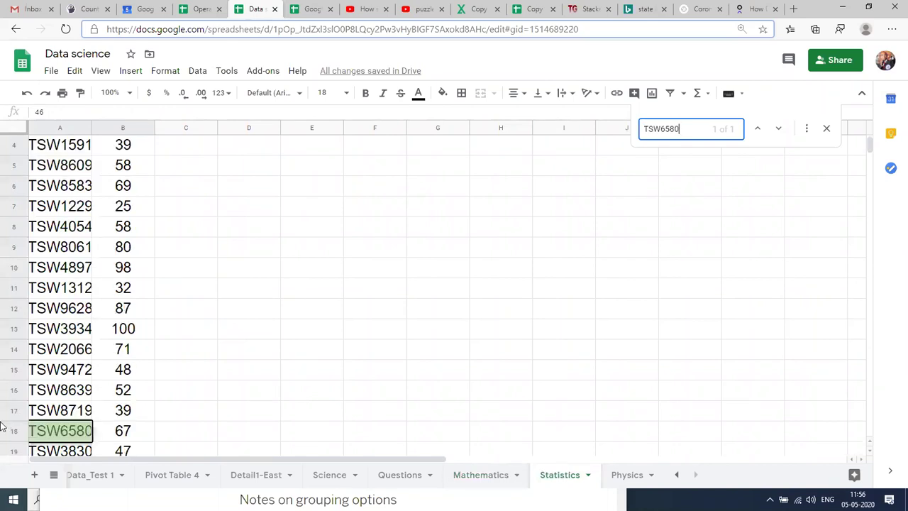
left_click(122, 436)
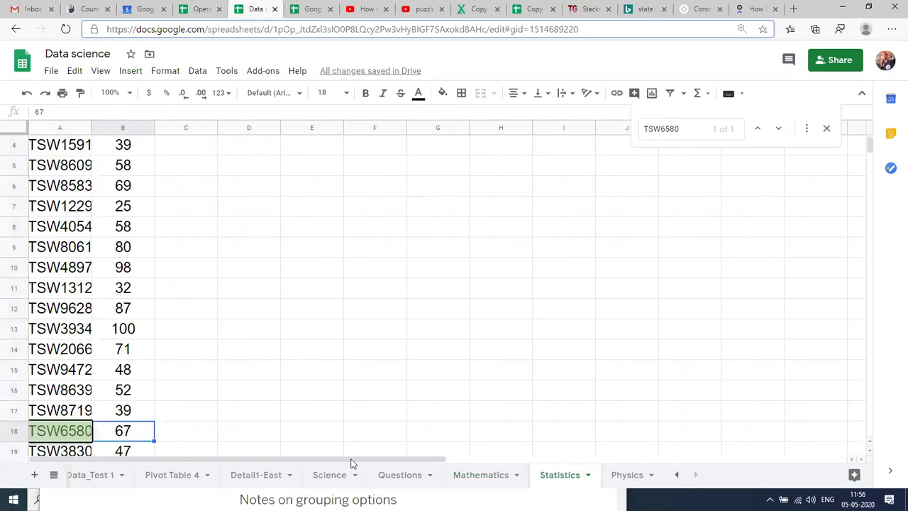
left_click(471, 482)
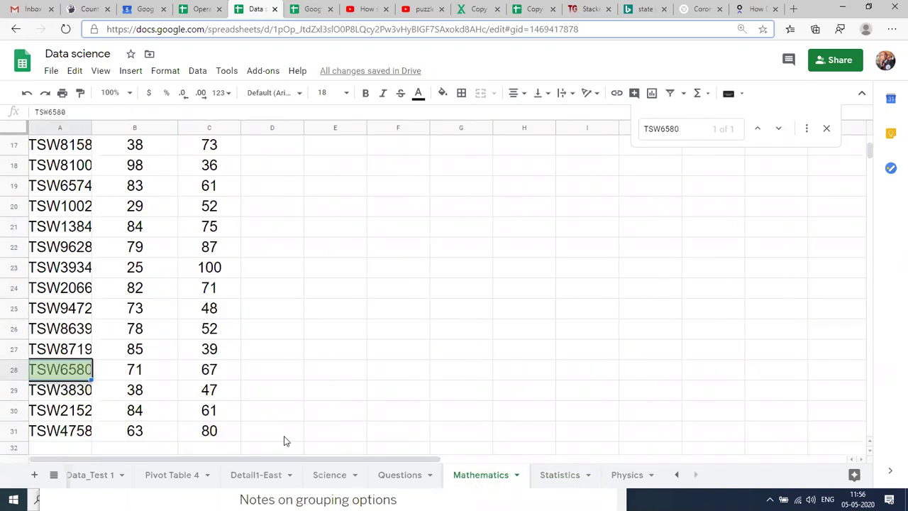
left_click(210, 370)
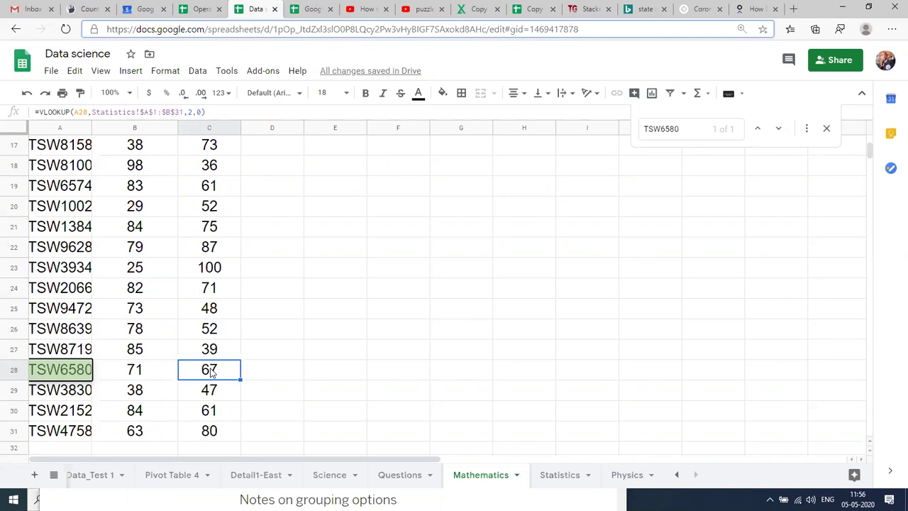
- Start a VLOOKUP formula in D2 under the Physics heading, with A2 as the search key
key("ctrl+Up")
key("Down")
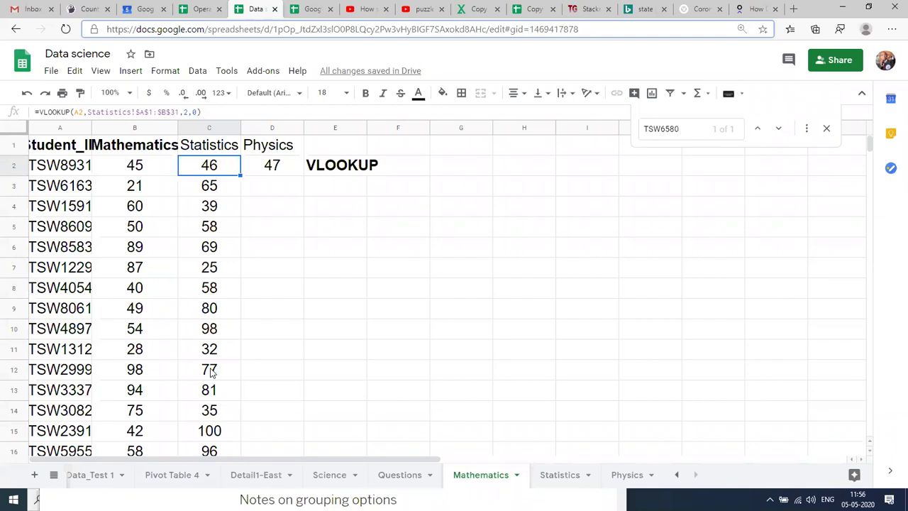
key("Right")
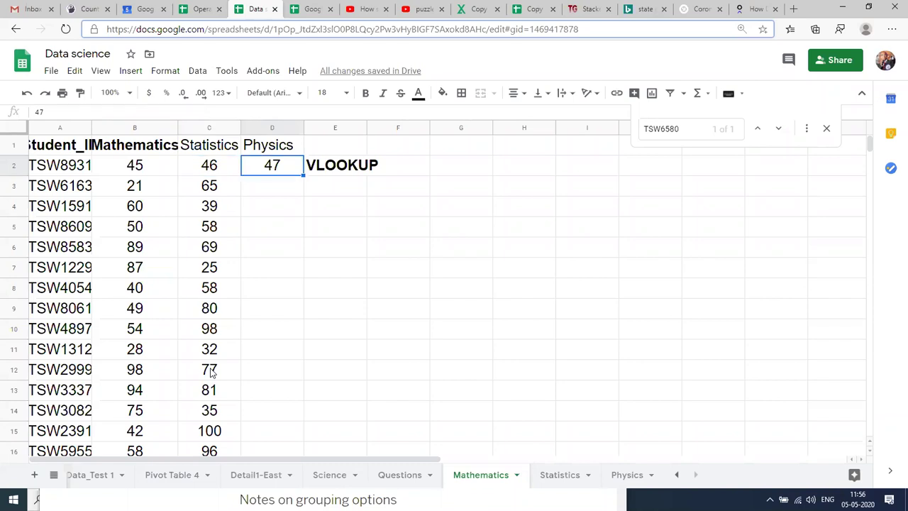
type("=")
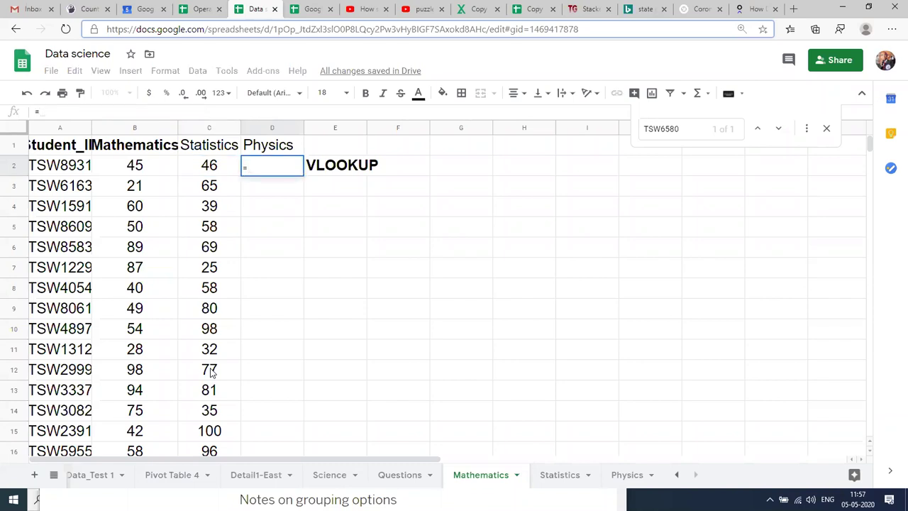
type("VL")
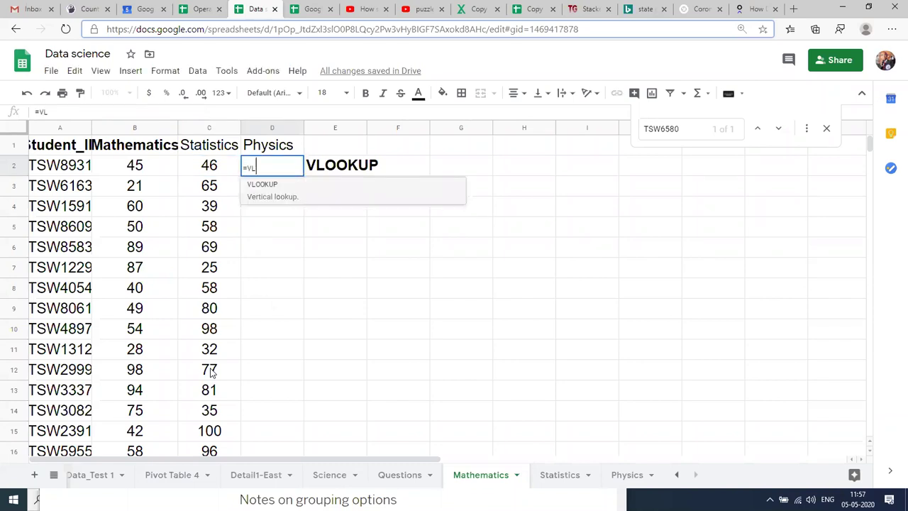
key("Tab")
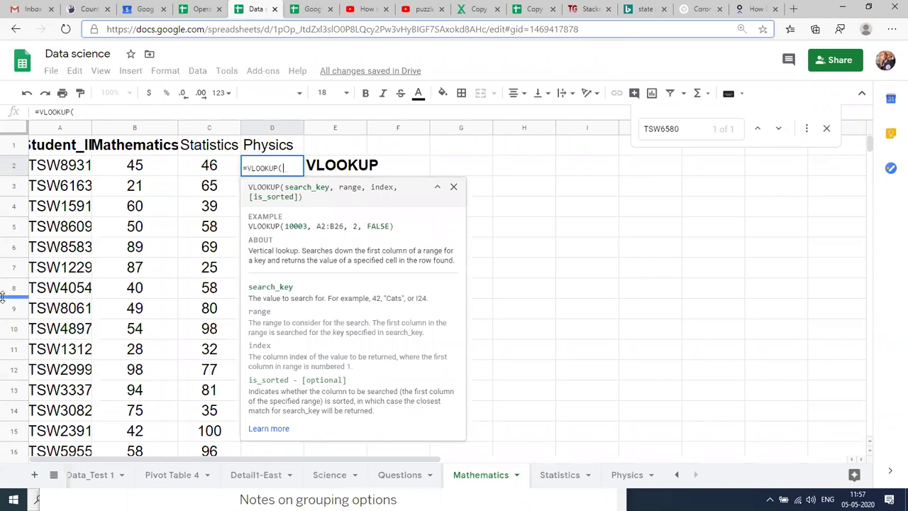
left_click(62, 170)
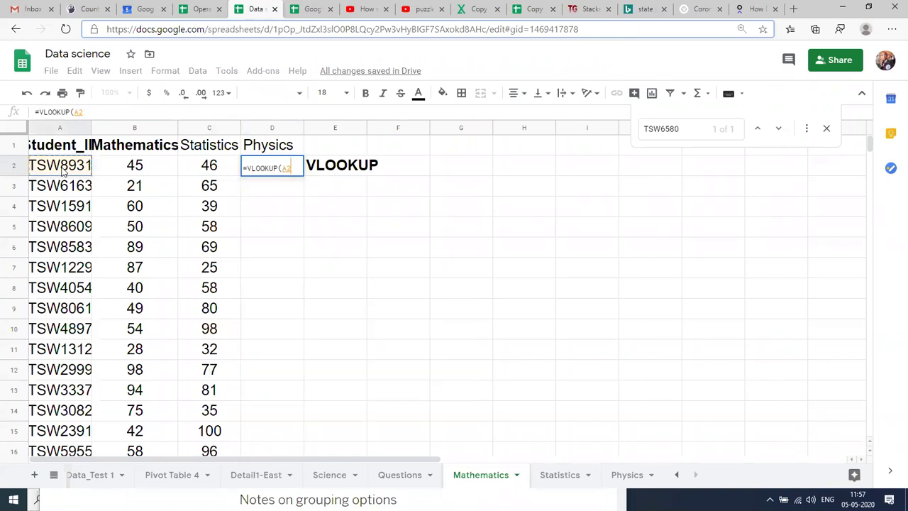
type(",")
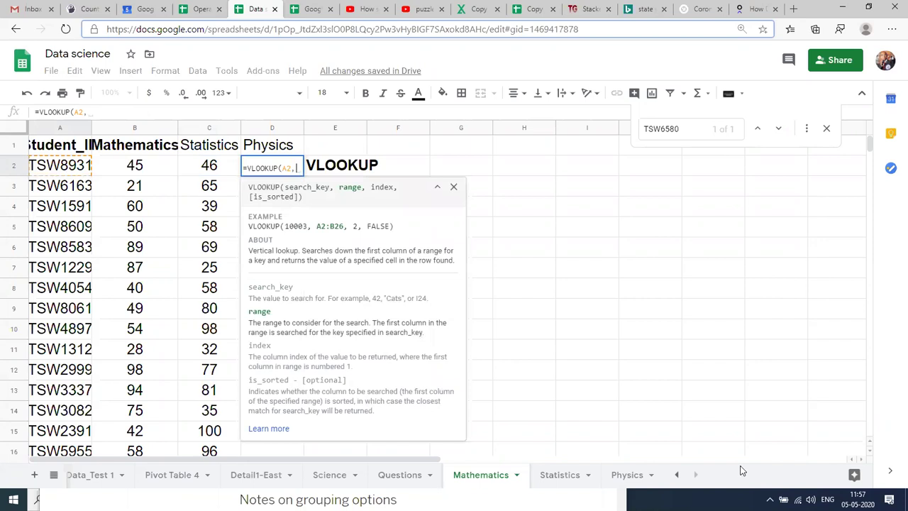
- Set the lookup range in the D2 formula to A1:B31 on the Physics sheet, locked as absolute references
left_click(622, 475)
left_click(59, 144)
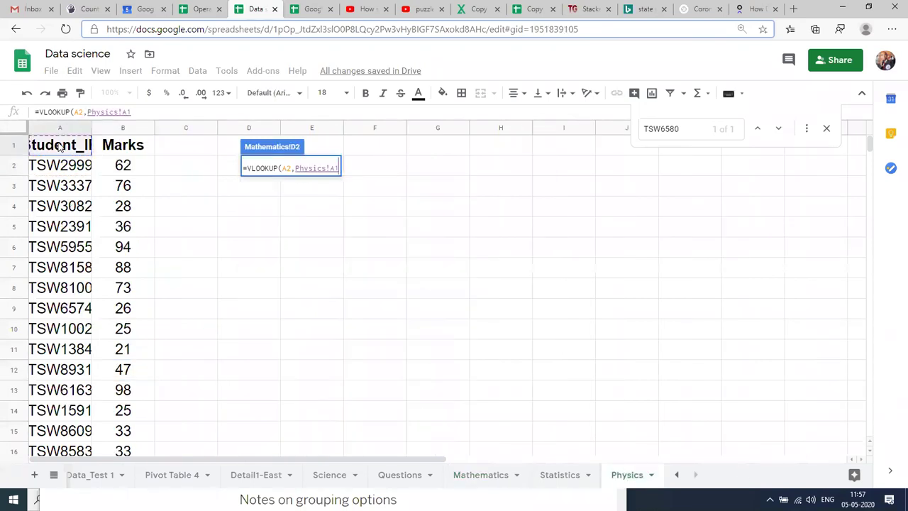
key("shift+Right")
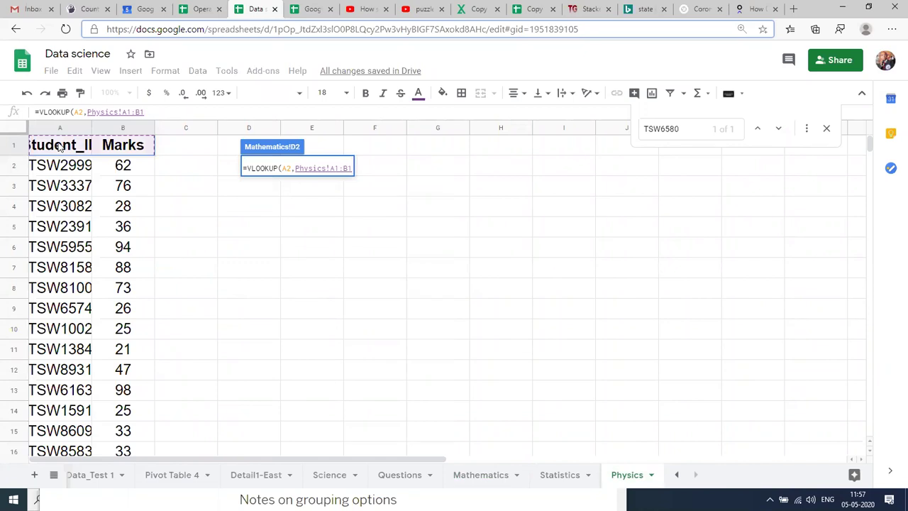
key("ctrl+shift+Down")
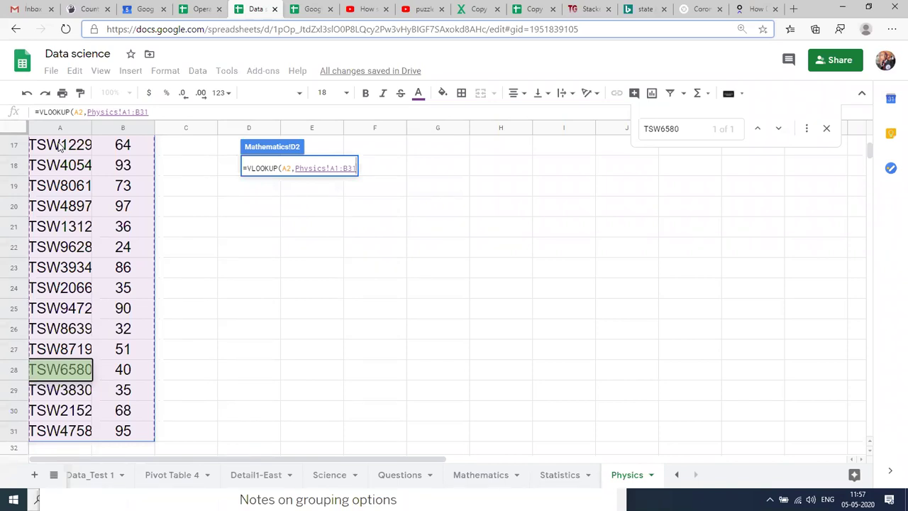
key("F4")
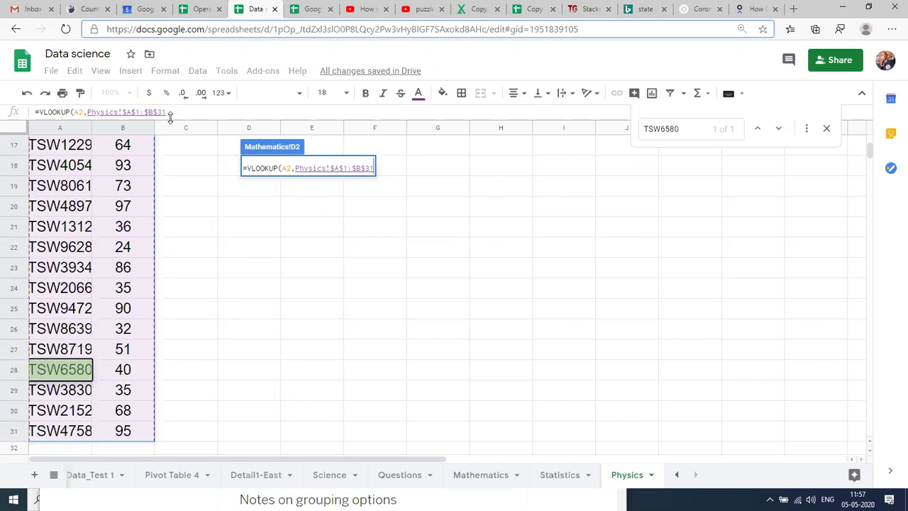
- Complete the D2 formula with column index 2 and 0 for an exact match
type(",")
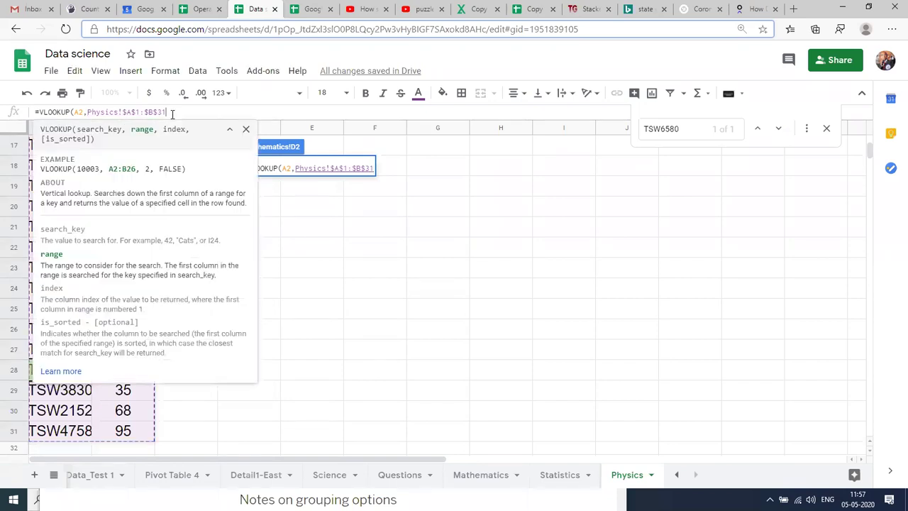
left_click(246, 130)
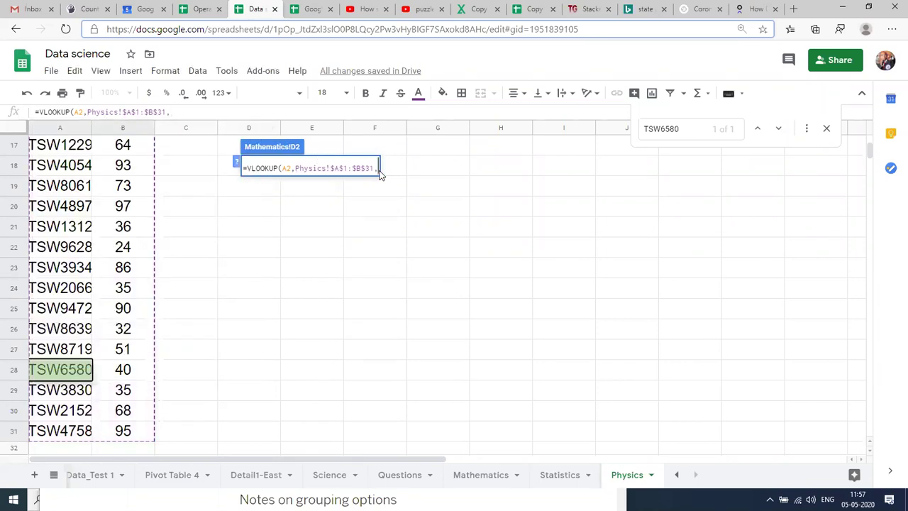
type("2,")
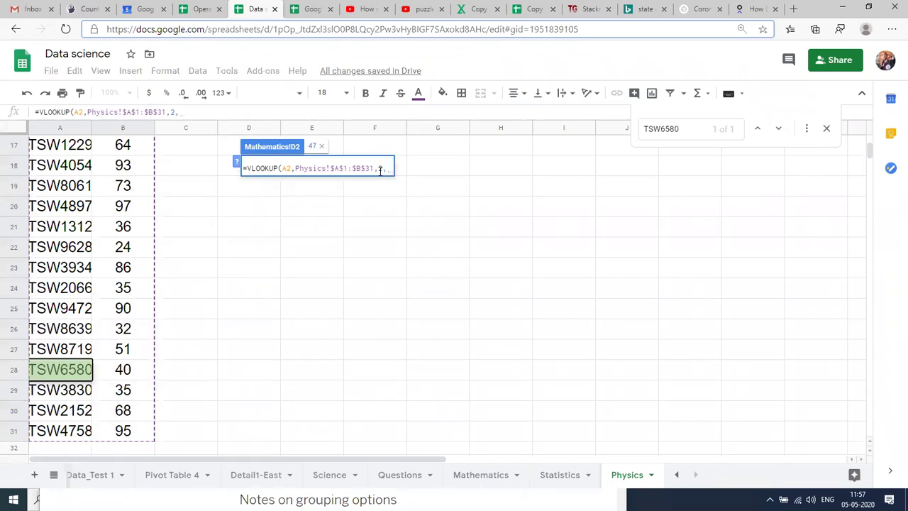
type("0")
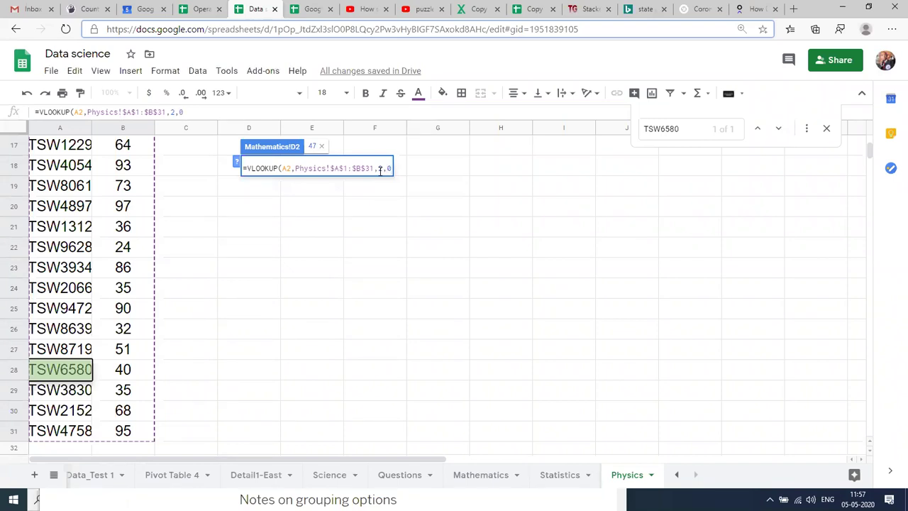
type(")")
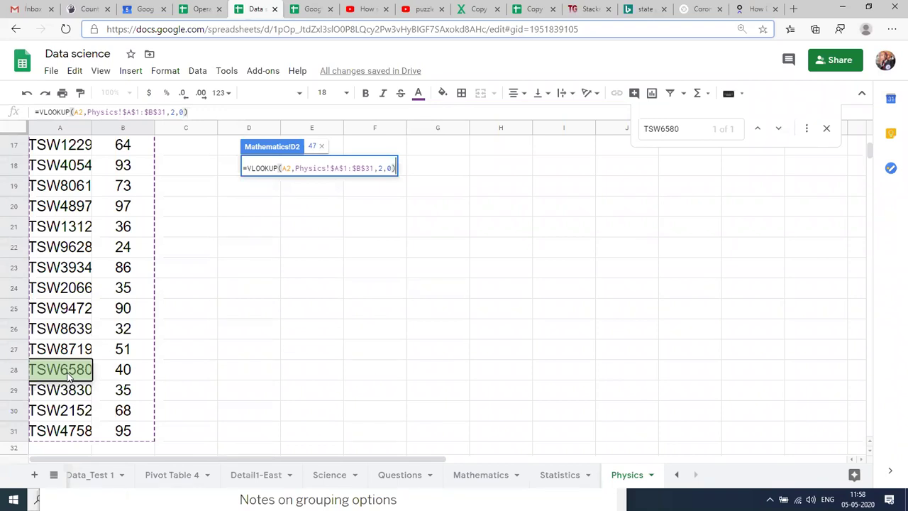
key("Return")
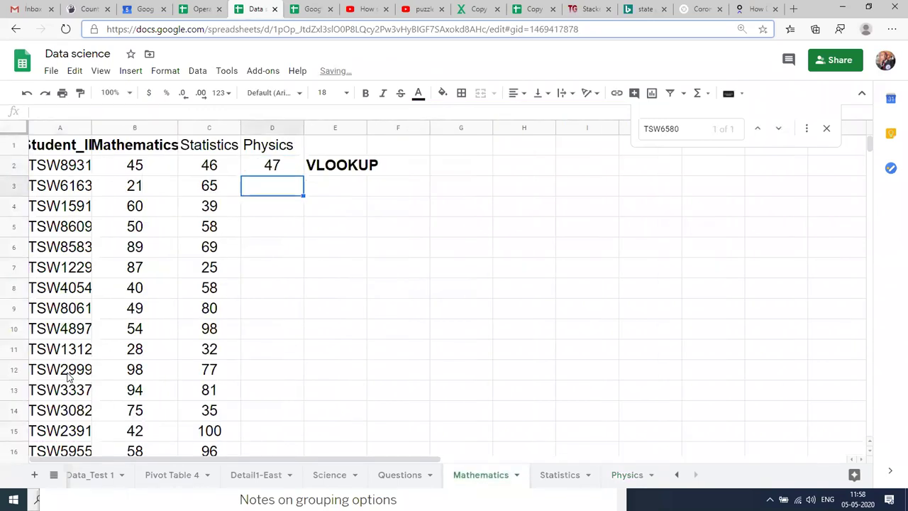
- Fill the Physics VLOOKUP formula from D2 down to D31 for all students
key("Up")
key("Left")
key("ctrl+Down")
key("Right")
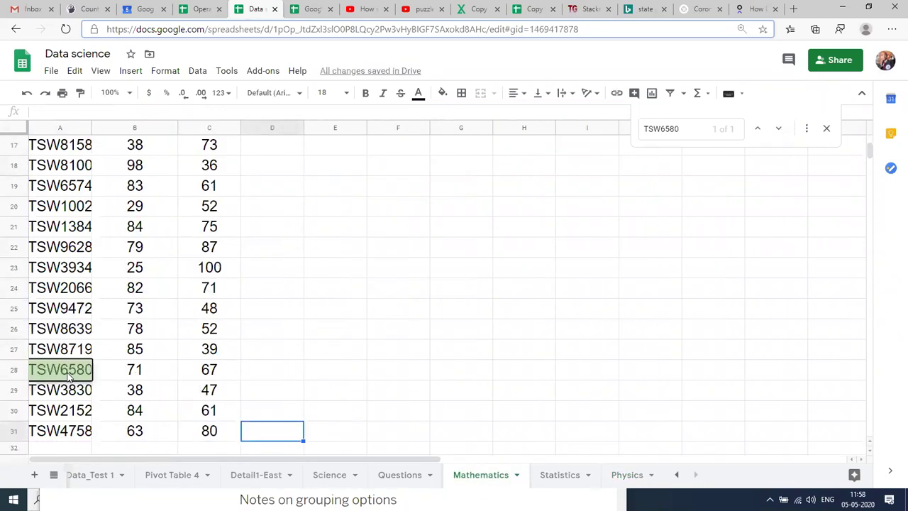
key("ctrl+shift+Up")
key("ctrl+d")
key("ctrl+Down")
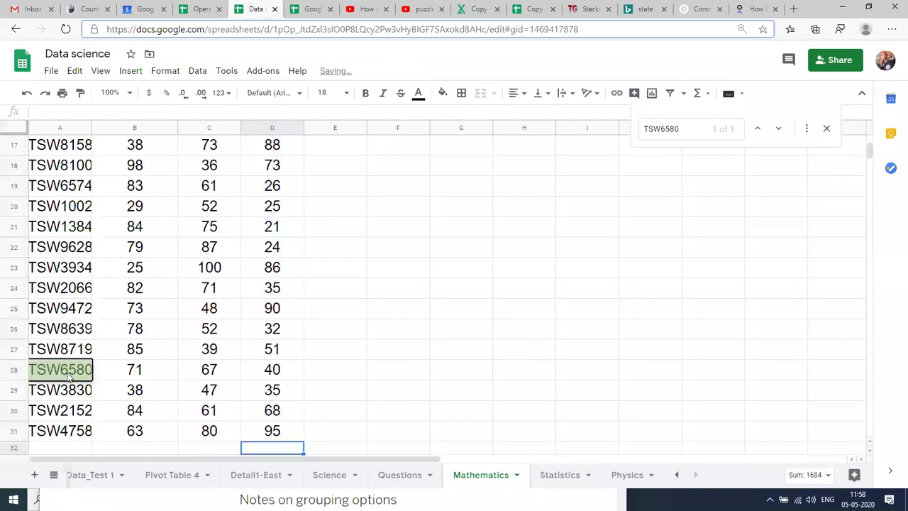
- Look through the filled Physics marks and the matching student IDs from the first to the last row
key("ctrl+Up")
key("Down")
key("Up")
key("Down")
key("ctrl+Down")
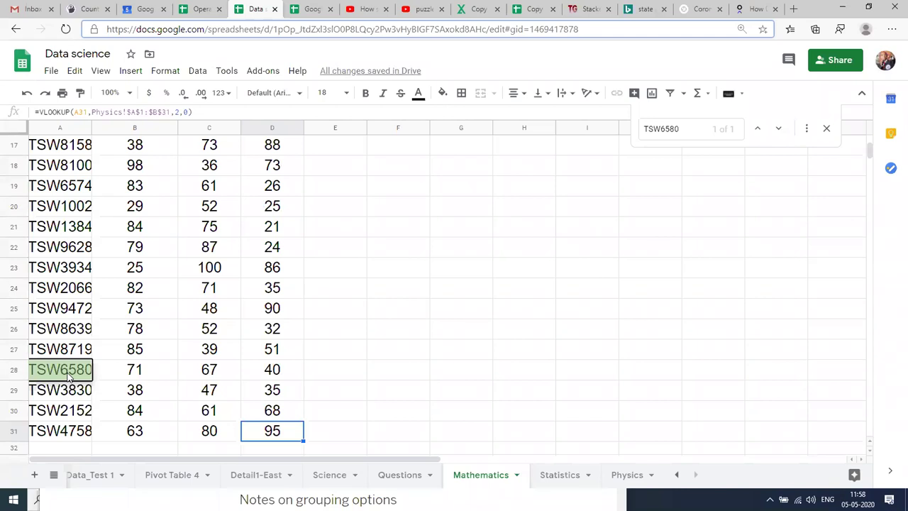
key("Left")
key("Left")
key("Left")
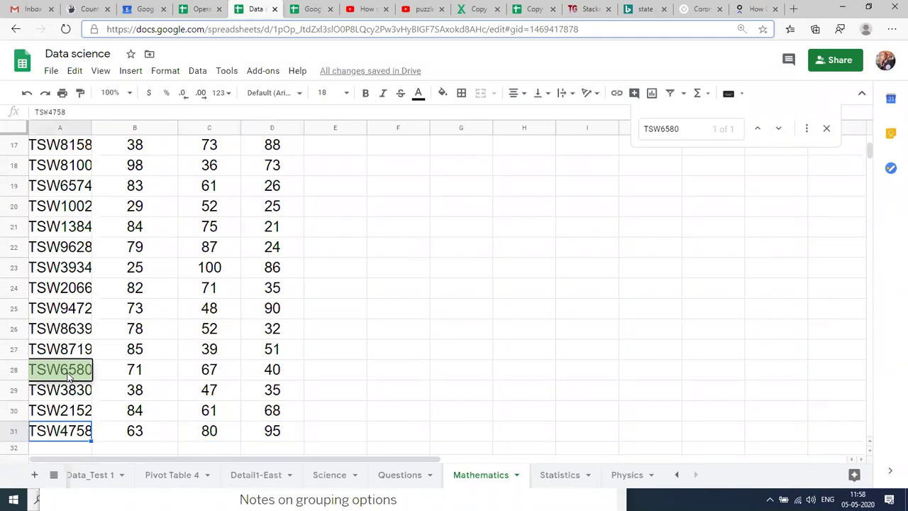
key("ctrl+Up")
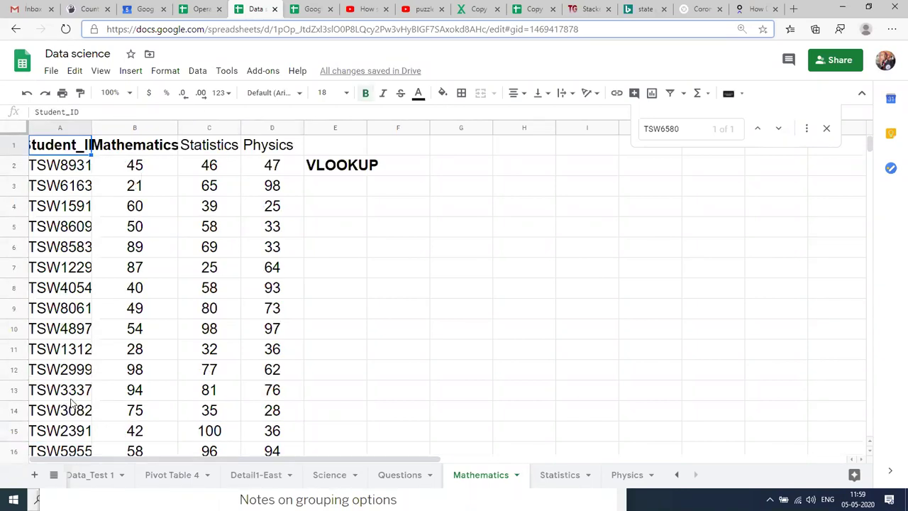
- Find the student ID from A13 on the Physics sheet and compare its marks with the VLOOKUP result in D13
left_click(75, 395)
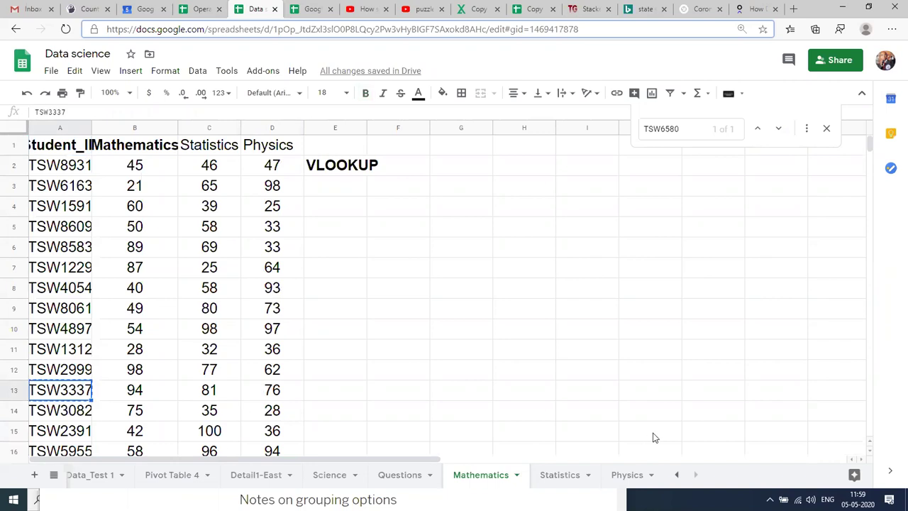
left_click(627, 476)
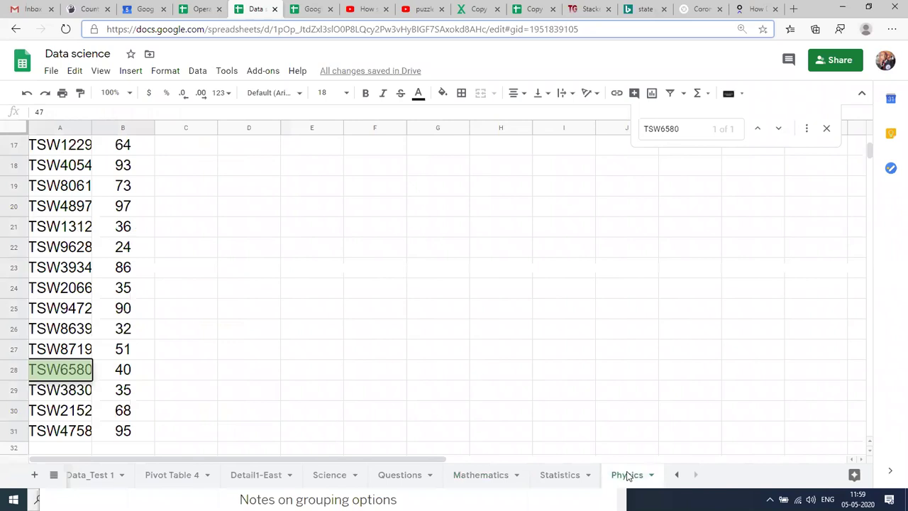
key("ctrl+f")
type("TSW3337")
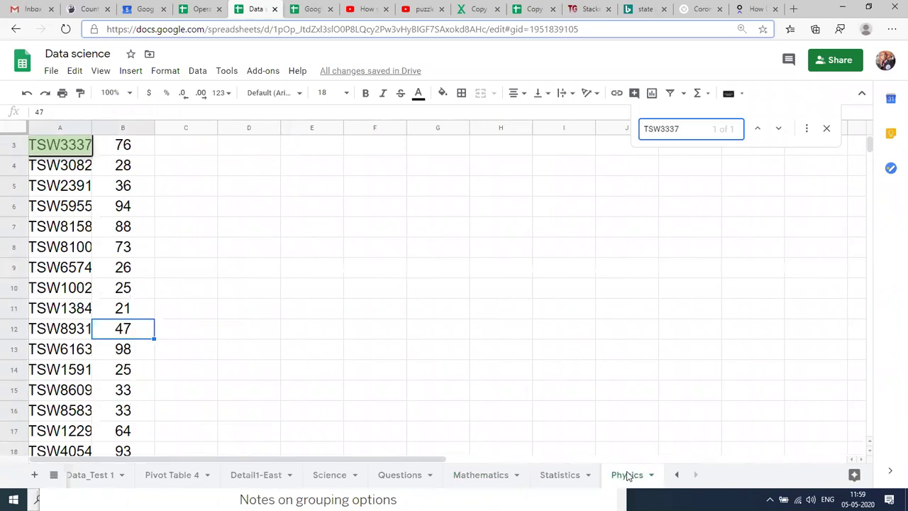
left_click(124, 152)
key("Up")
key("Up")
key("Down")
key("Down")
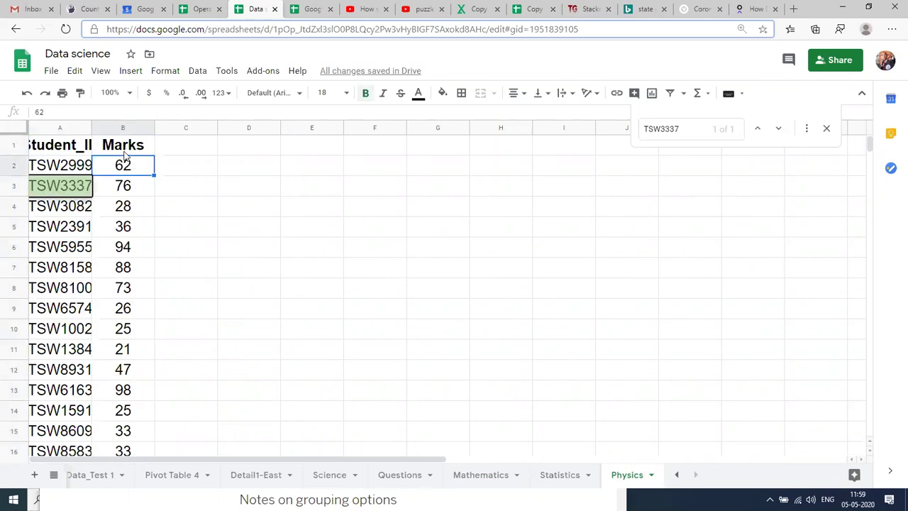
left_click(475, 477)
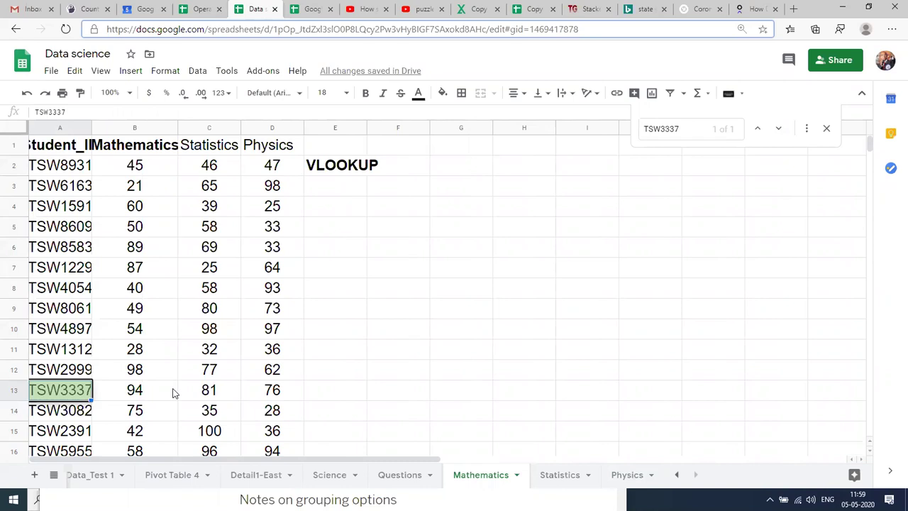
left_click(277, 397)
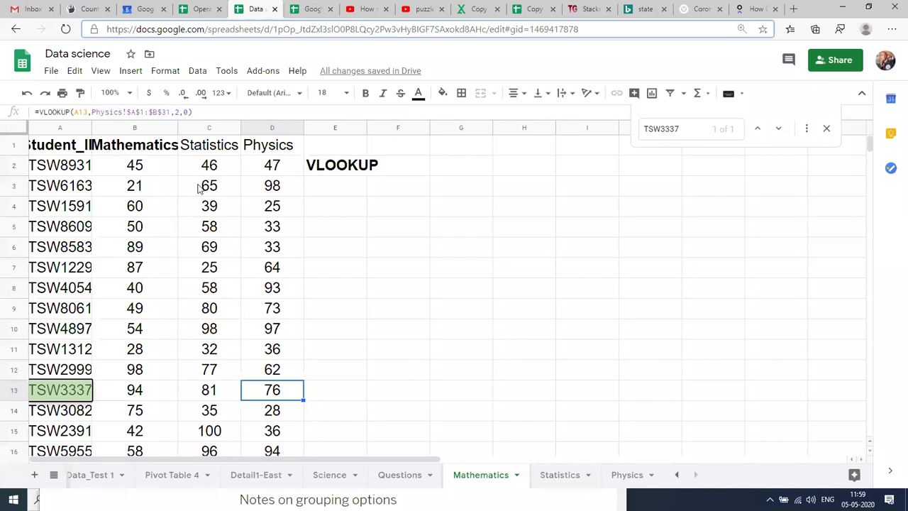
- Make the Statistics and Physics headings in C1:D1 bold
left_click(221, 150)
key("shift+Right")
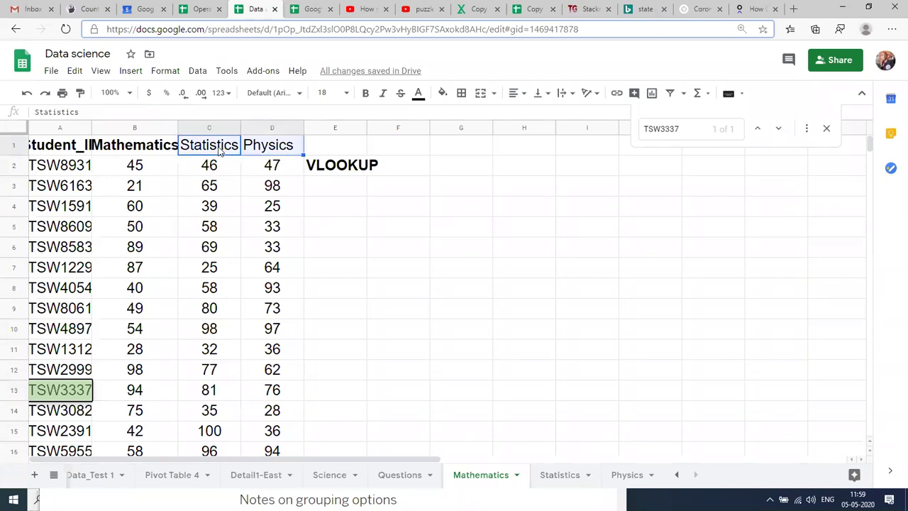
key("ctrl+b")
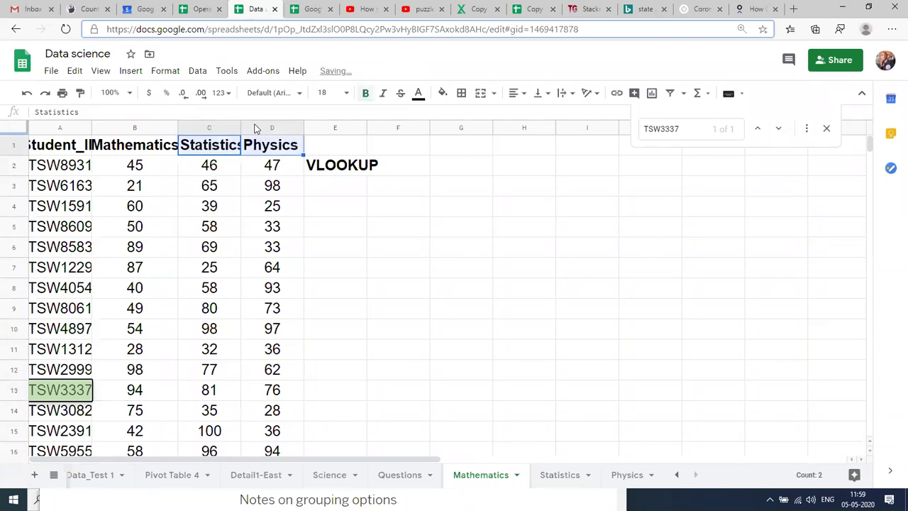
- Widen the Mathematics and Statistics columns so that their bold headings fit
left_click_drag(241, 127, 246, 127)
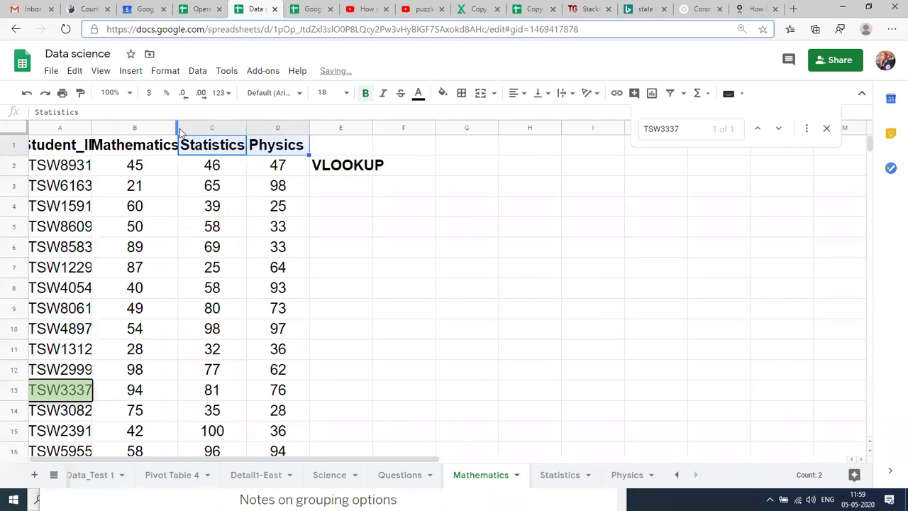
left_click_drag(178, 127, 190, 128)
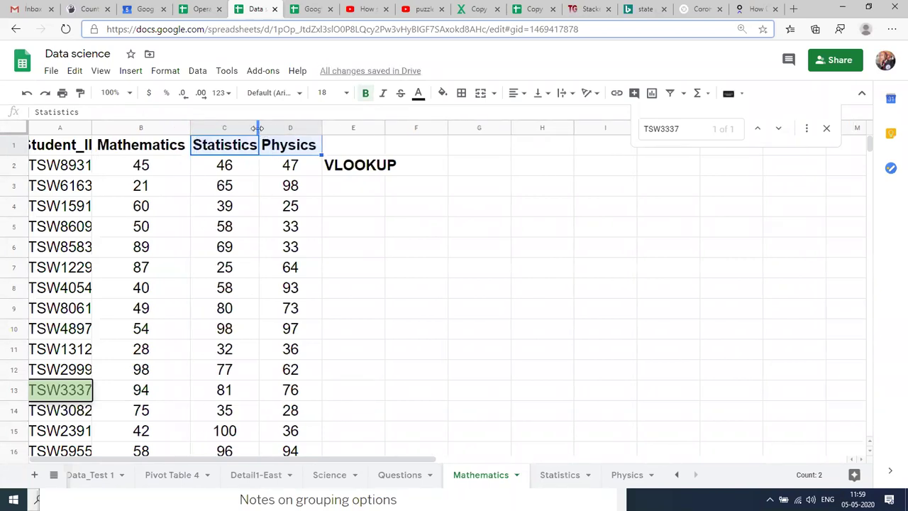
double_click(260, 127)
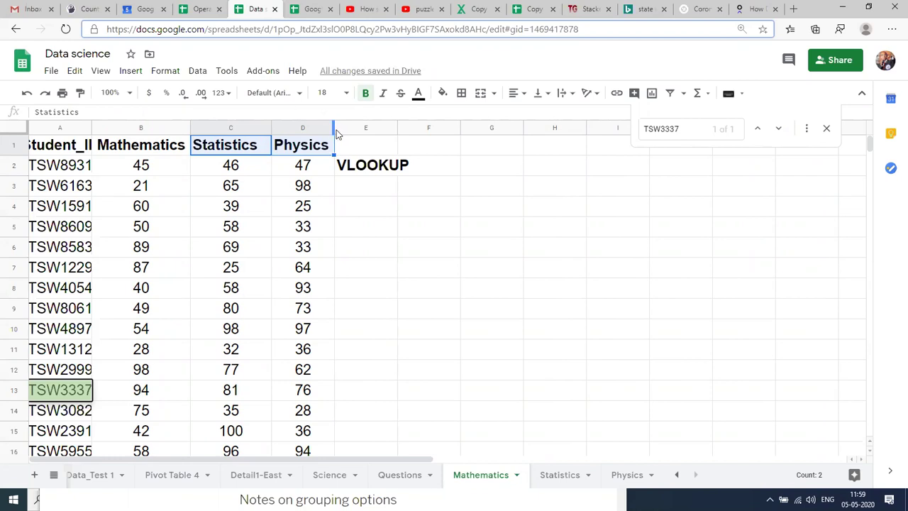
left_click(355, 190)
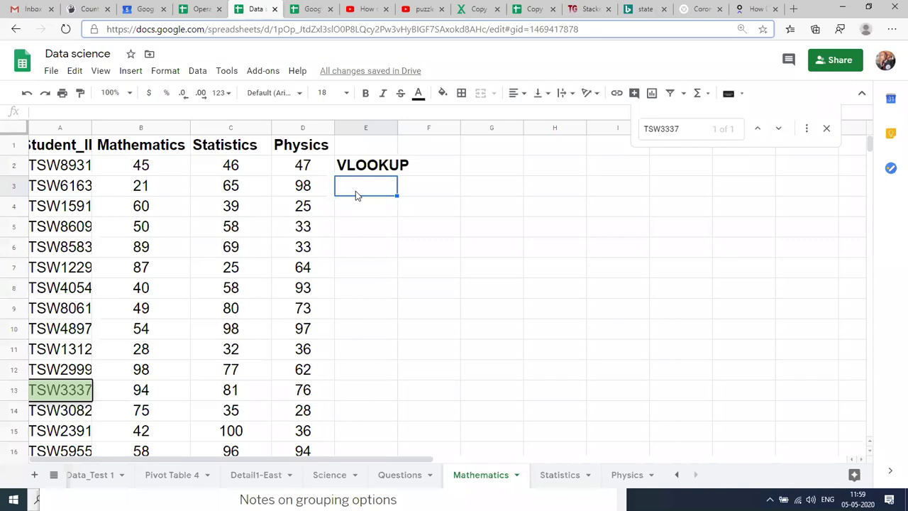
left_click(430, 187)
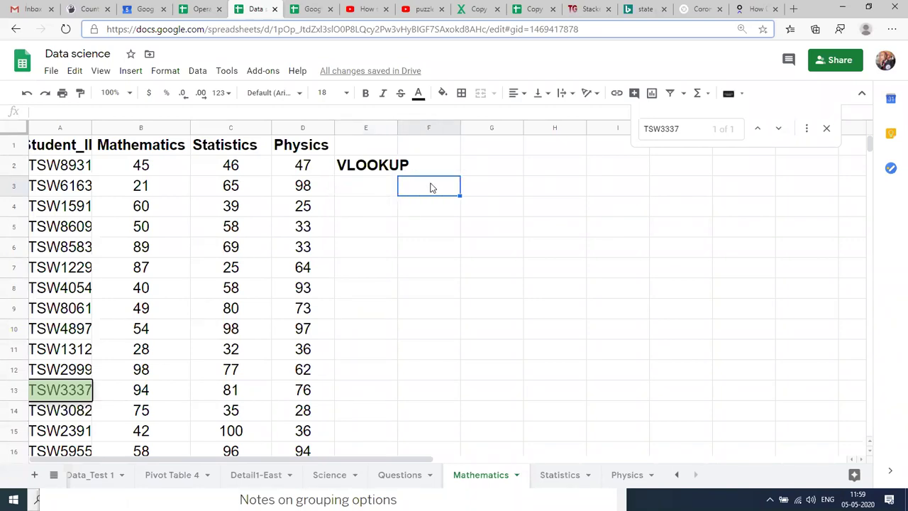
- Add a filter to the marks table from the Student_ID column to the Physics column
left_click(110, 308)
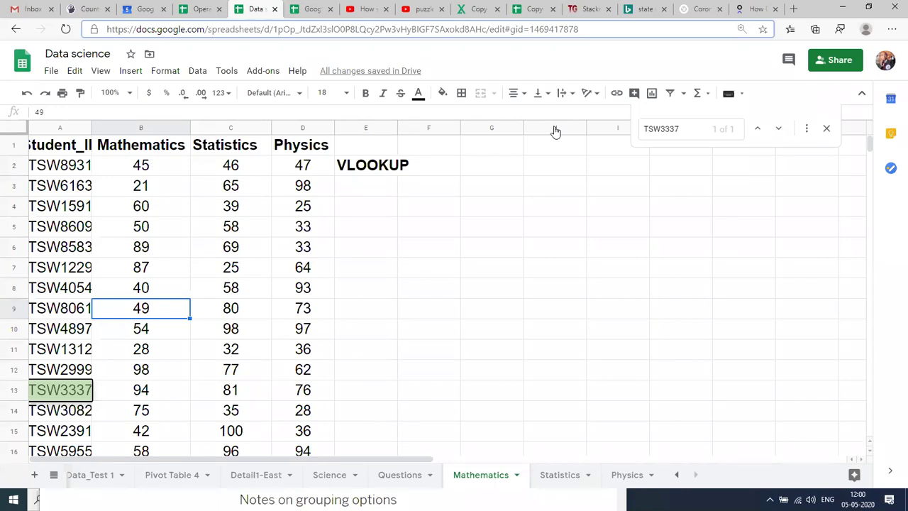
left_click(431, 227)
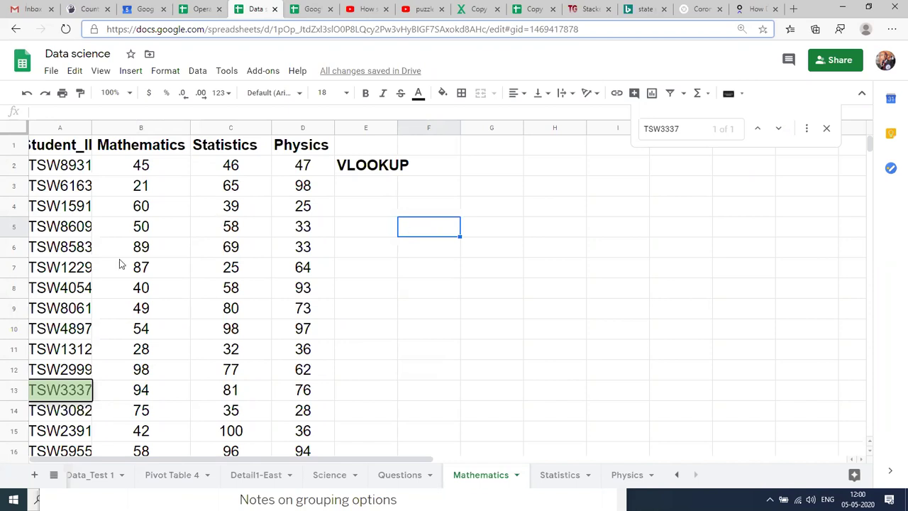
left_click(126, 233)
key("ctrl+a")
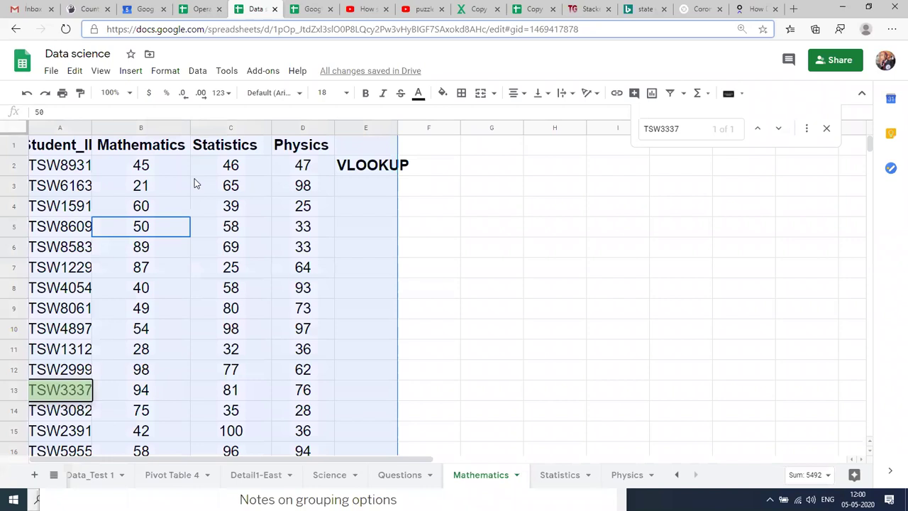
key("shift+Left")
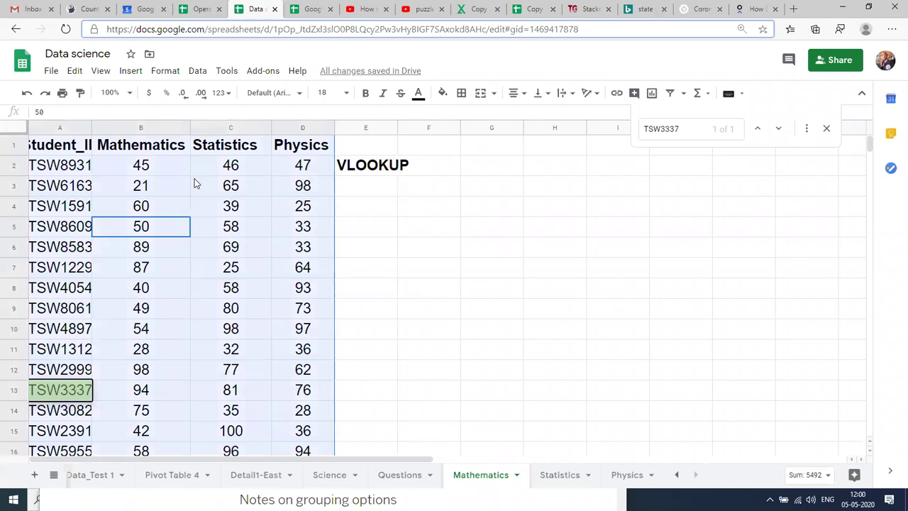
left_click(669, 96)
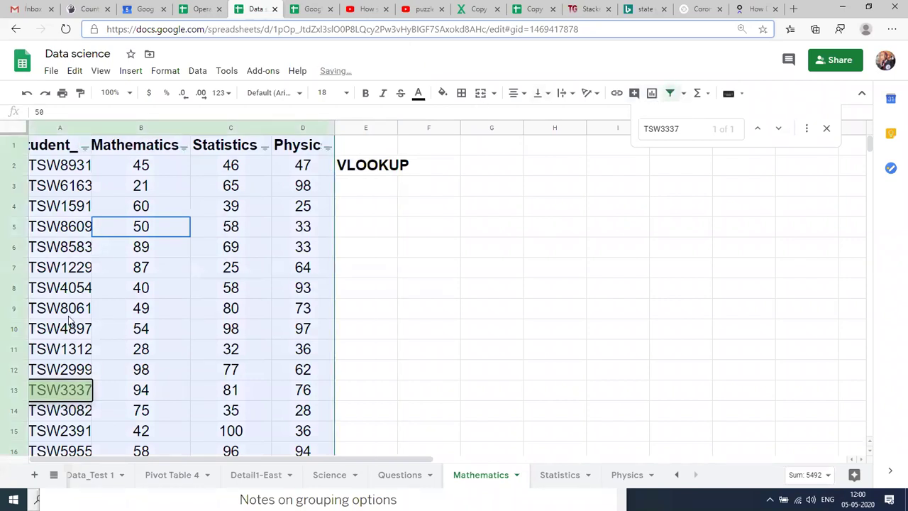
left_click(158, 187)
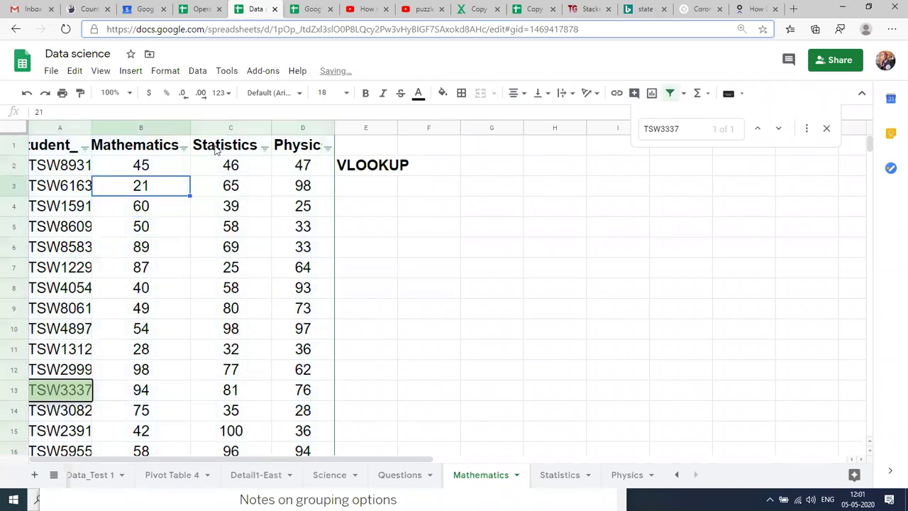
- Set the Statistics column's filter condition to Greater than 80
left_click(263, 147)
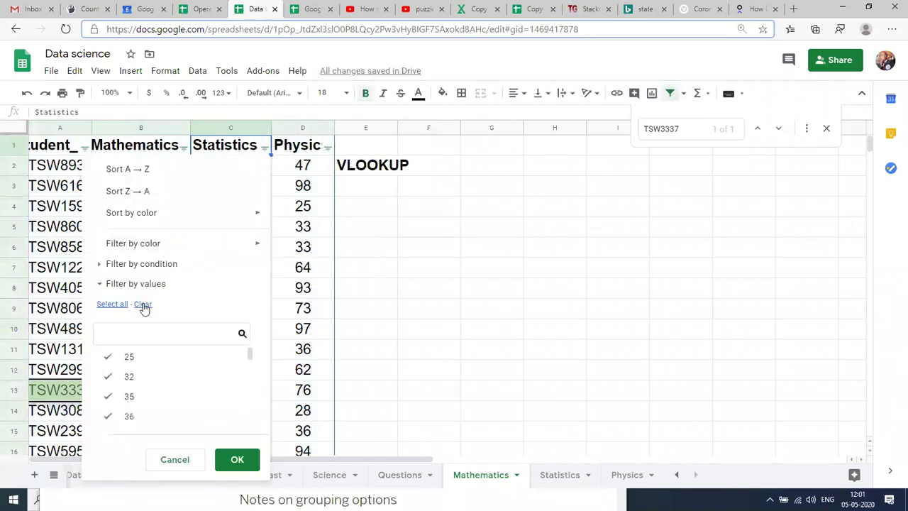
left_click(177, 266)
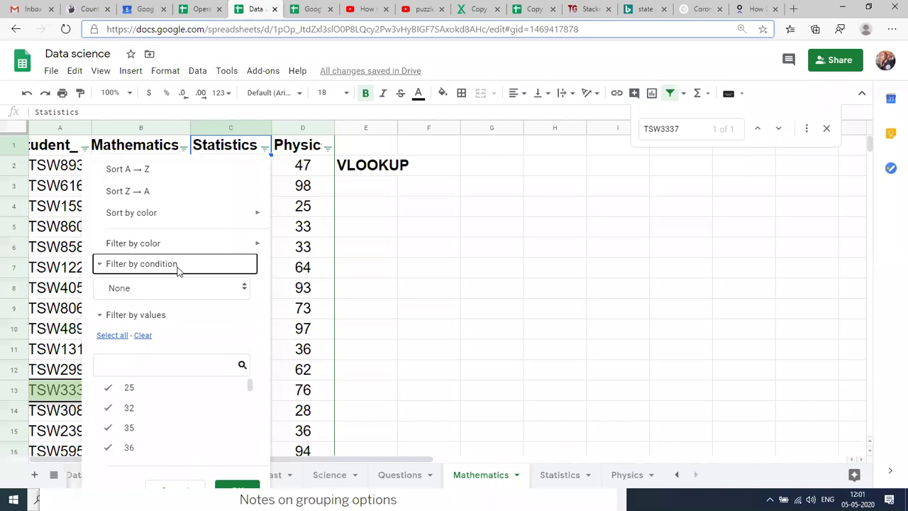
left_click(153, 292)
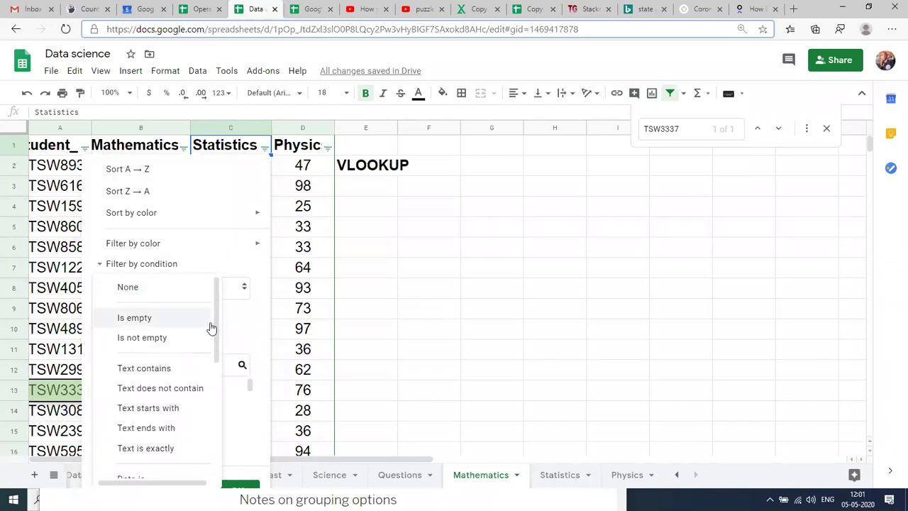
left_click_drag(216, 327, 216, 398)
left_click(149, 397)
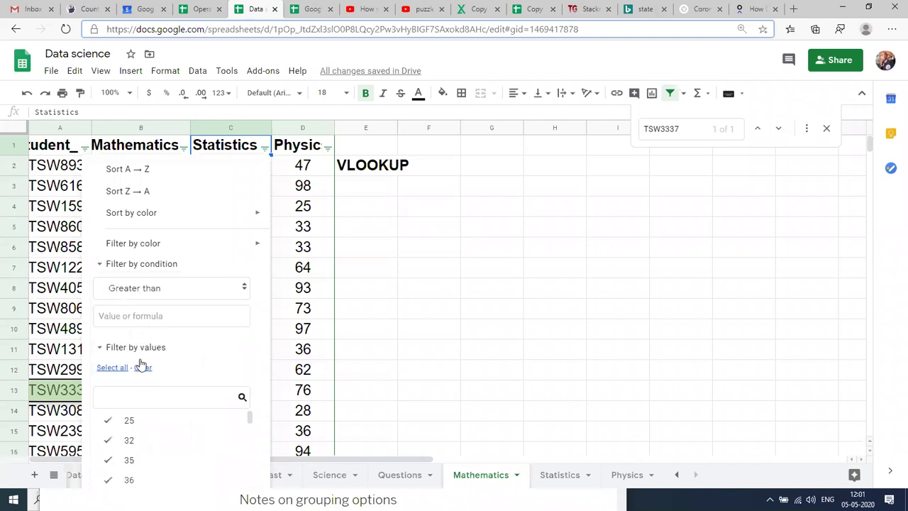
left_click(144, 319)
type("80")
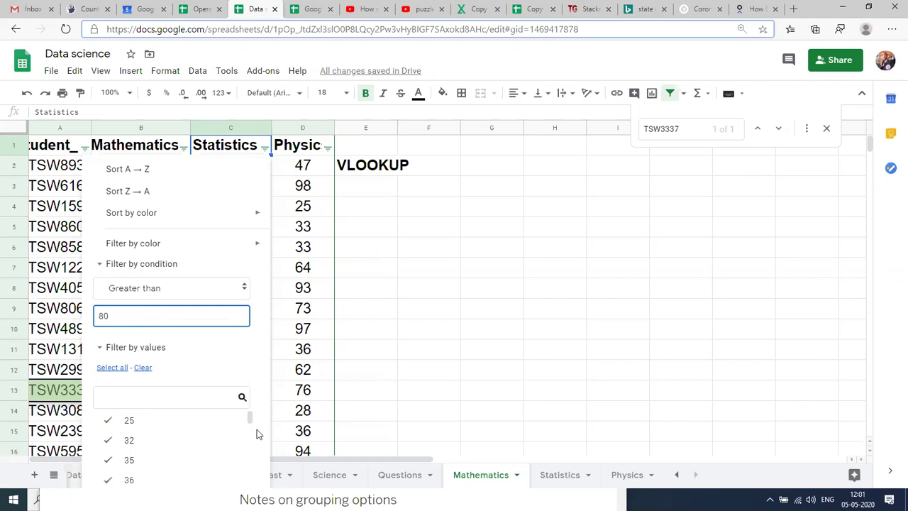
left_click_drag(250, 419, 251, 488)
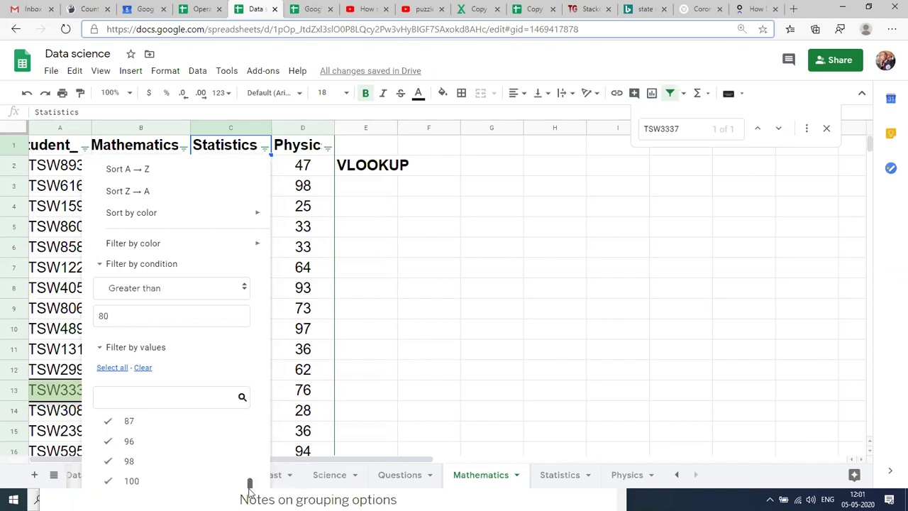
left_click(312, 198)
- Choose the Greater than condition again in the Statistics filter, keeping 80 as its value, and apply the filter
left_click(264, 147)
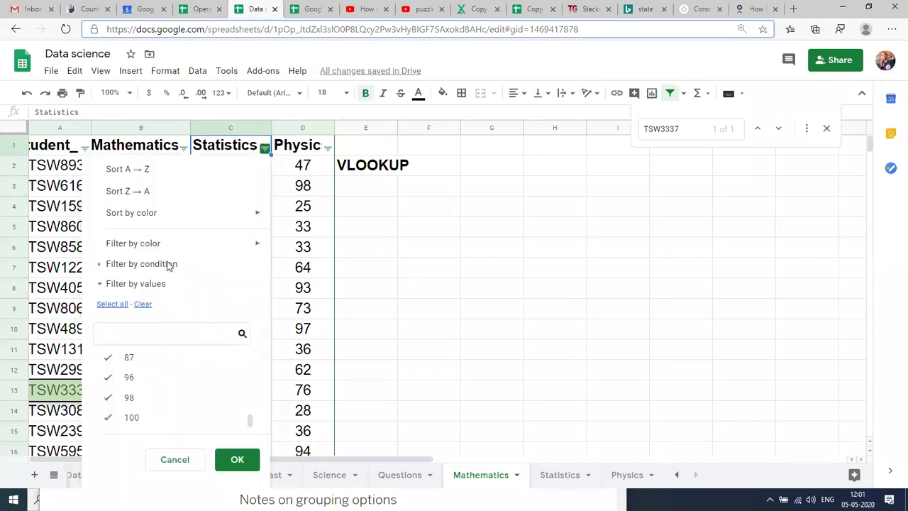
left_click(168, 264)
left_click(162, 288)
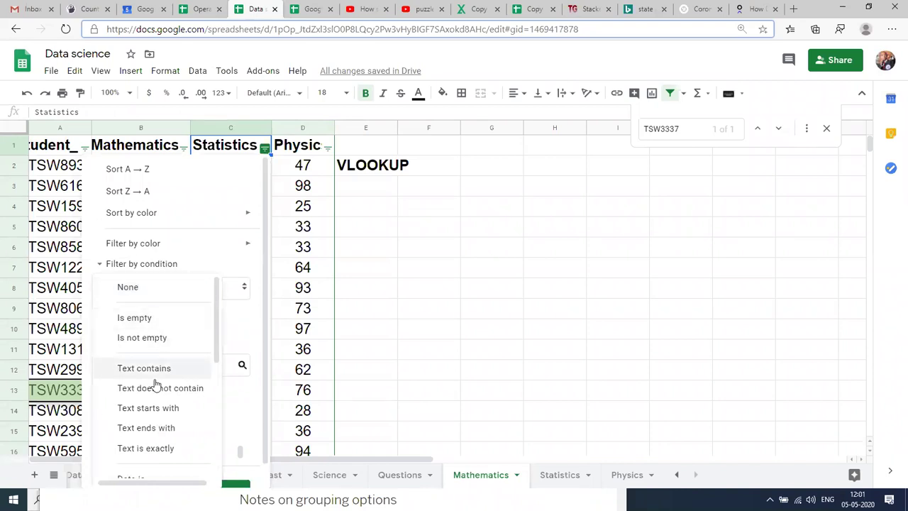
left_click_drag(216, 361, 213, 422)
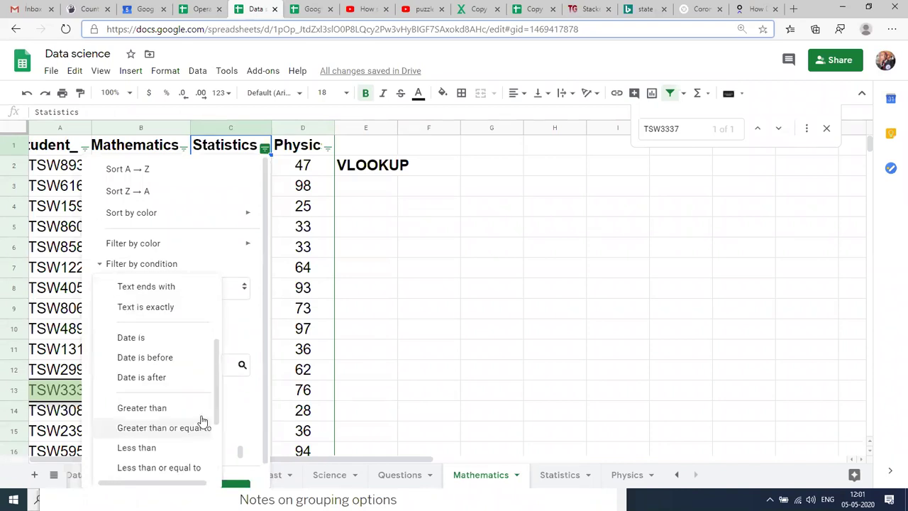
left_click(181, 412)
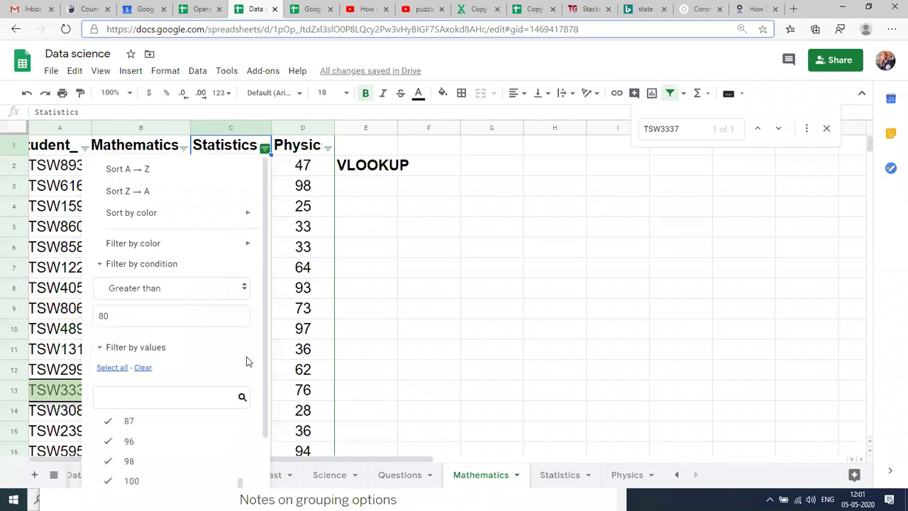
left_click_drag(263, 373, 263, 466)
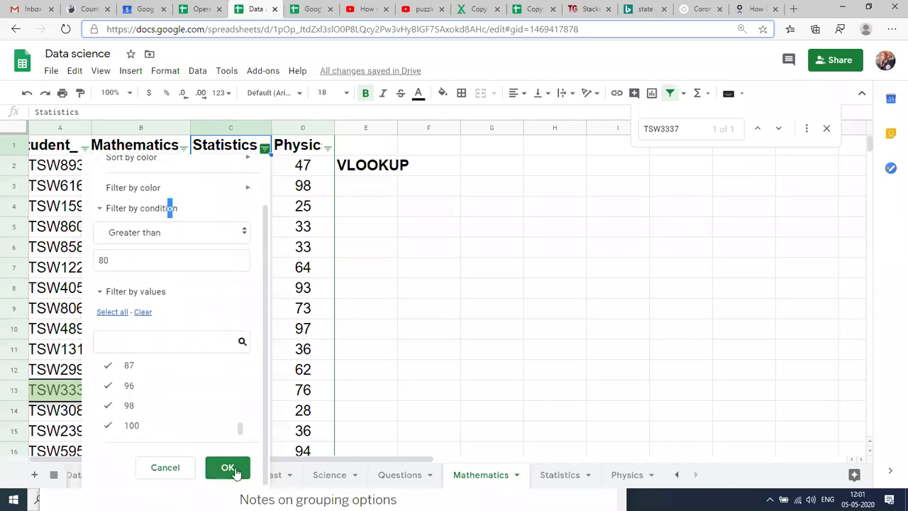
left_click(233, 470)
left_click(189, 266)
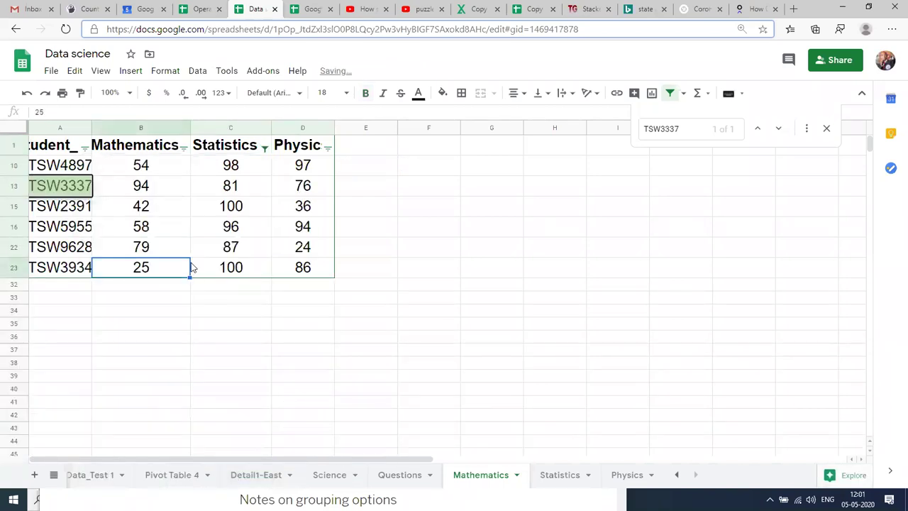
left_click(166, 194)
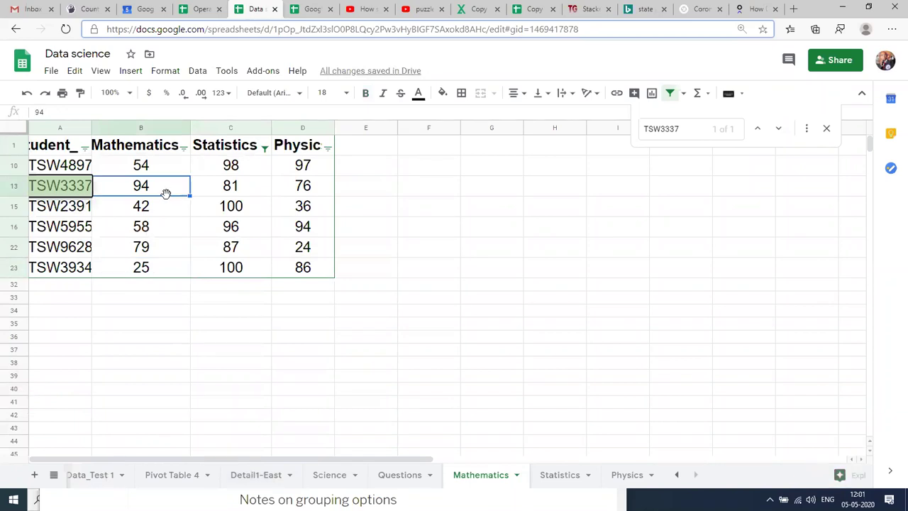
- Copy the filtered rows with their headings from Student_ID to Physics and add a new sheet for them
left_click(53, 139)
key("Down")
left_click(53, 139)
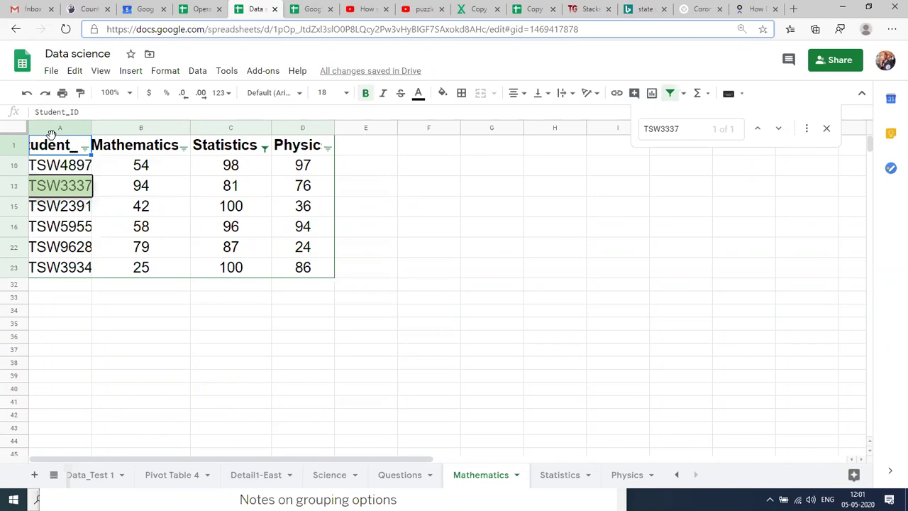
key("shift+Down")
key("shift+Down")
key("shift+Down")
key("shift+Down")
key("shift+Down")
key("shift+Down")
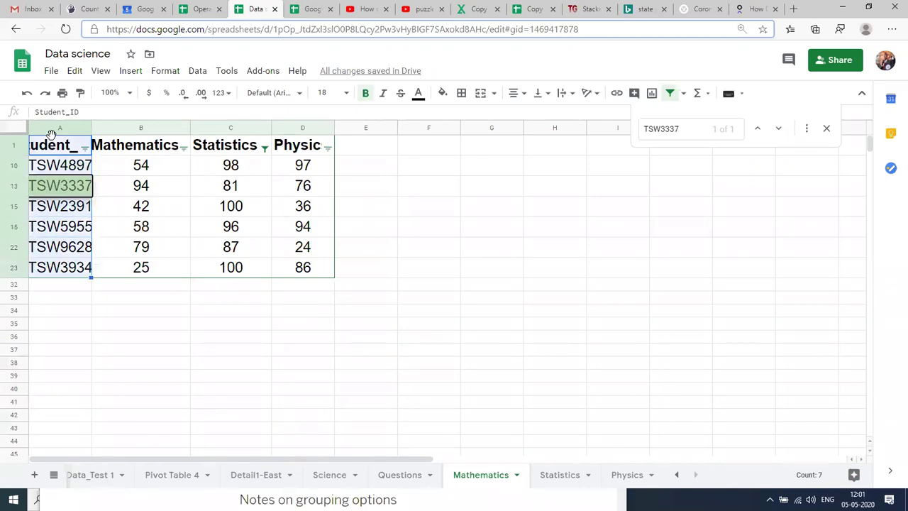
key("shift+Right")
key("shift+Right")
key("shift+Right")
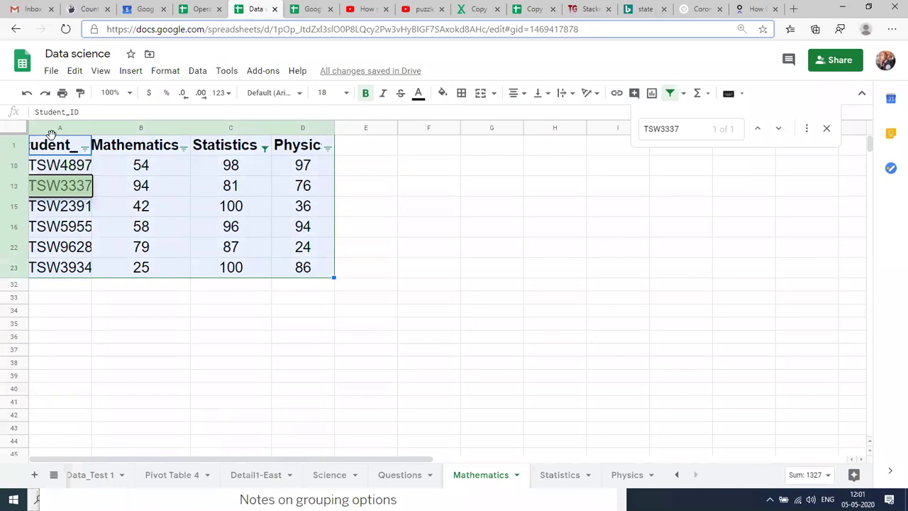
key("ctrl+c")
left_click(32, 476)
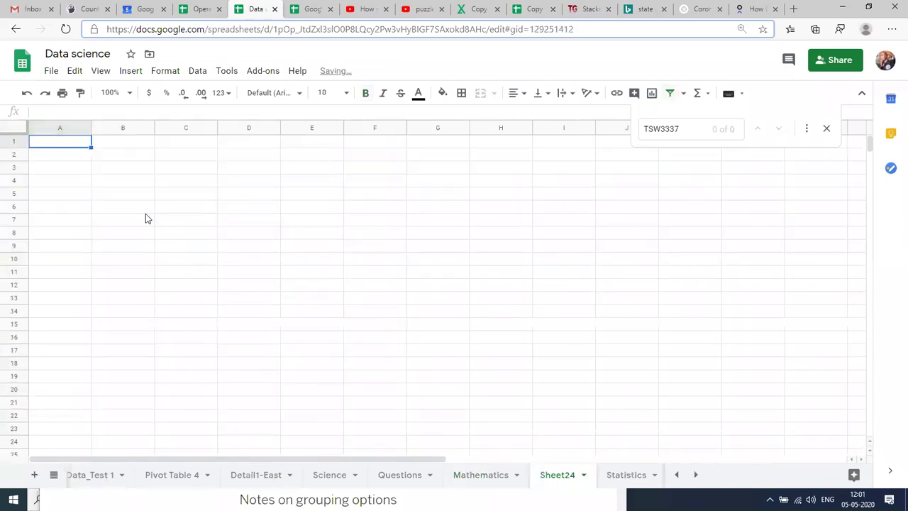
- Try to paste the copied table with its formatting and formulas at A1 of the new sheet
key("ctrl+v")
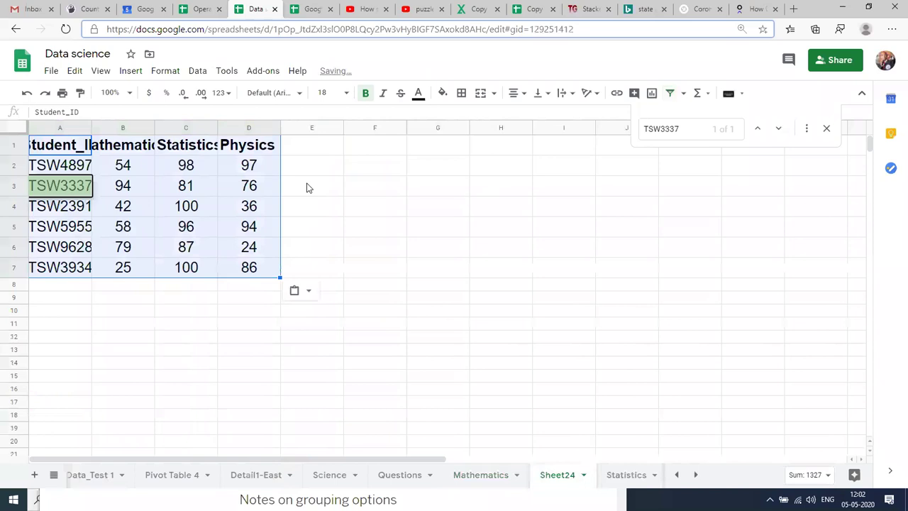
left_click(307, 186)
left_click(174, 204)
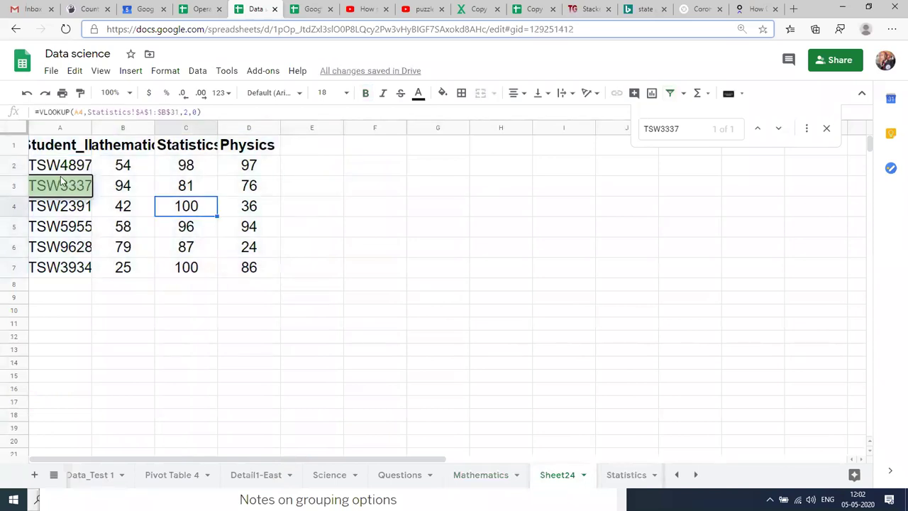
key("ctrl+z")
- Paste the copied table as values only at A1 of the new sheet
key("ctrl+v")
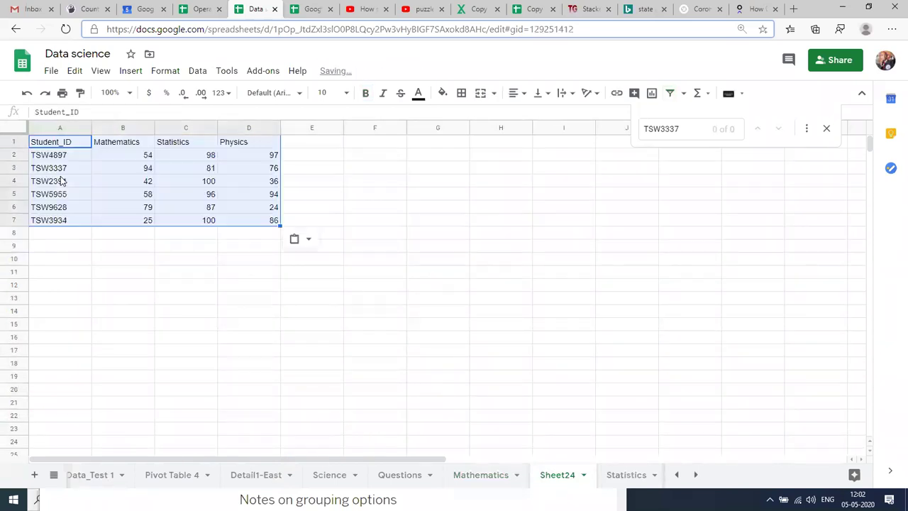
left_click(138, 221)
- Set the font size of the whole new sheet to 18 and widen the Student_ID column to fit its contents
left_click(64, 183)
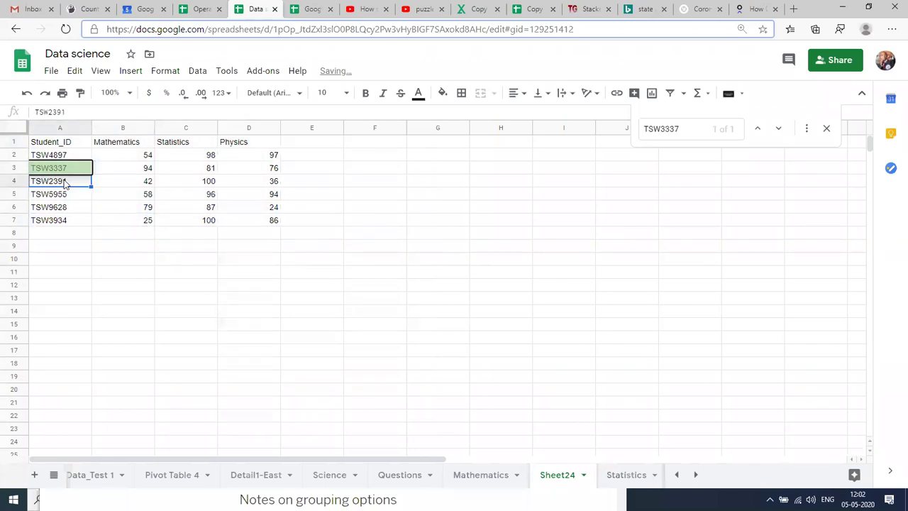
key("ctrl+a")
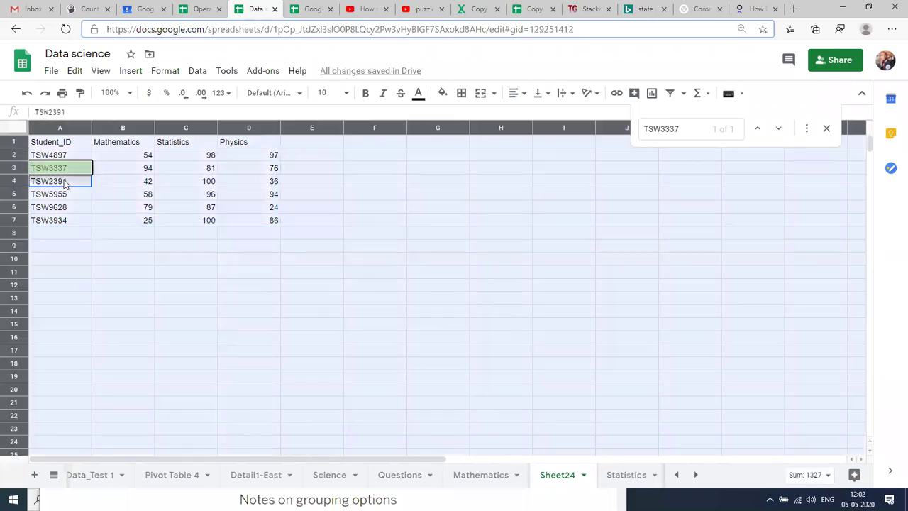
left_click(324, 93)
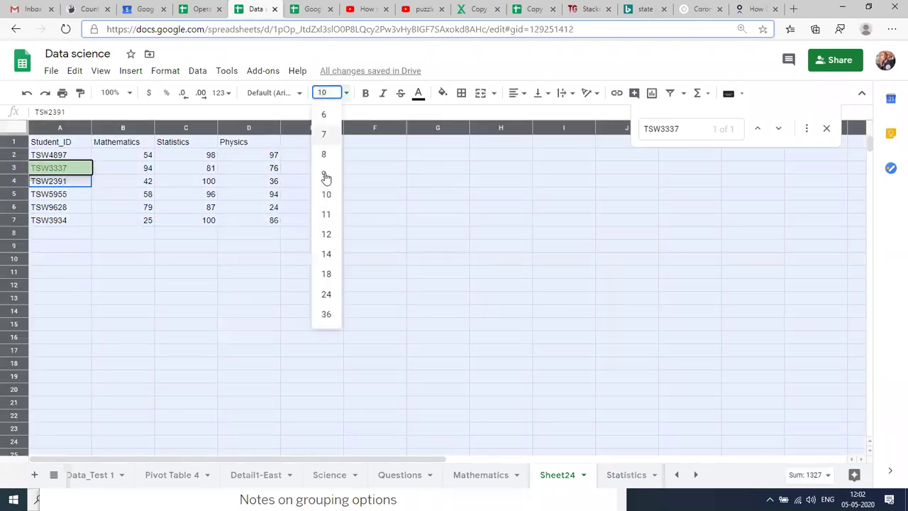
left_click(327, 274)
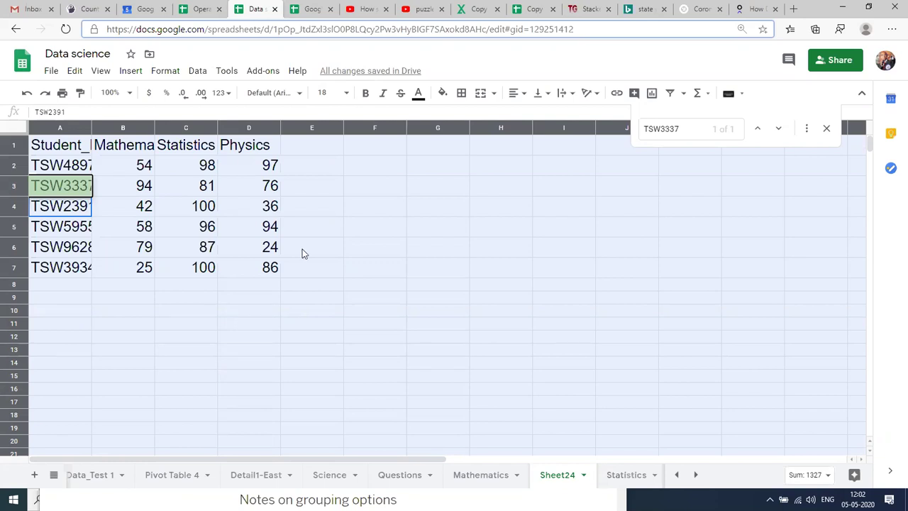
left_click(108, 167)
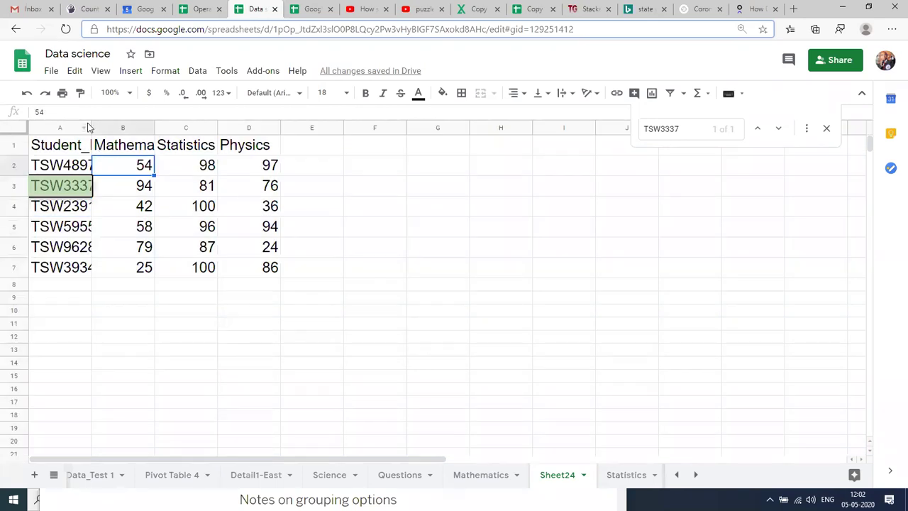
left_click_drag(90, 124, 112, 145)
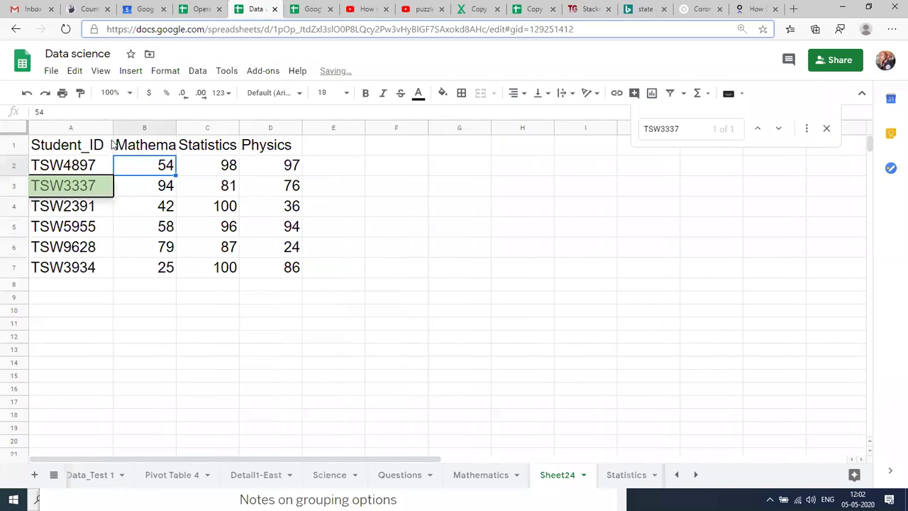
- Look at the Pivot Table 4 and Data_Test 1 sheets and return to the filtered marks on the Mathematics sheet
left_click(183, 475)
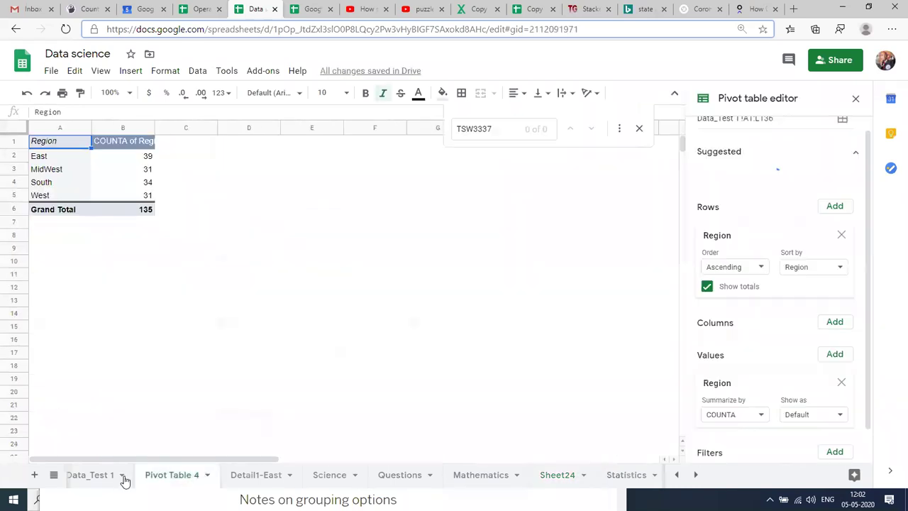
left_click(100, 477)
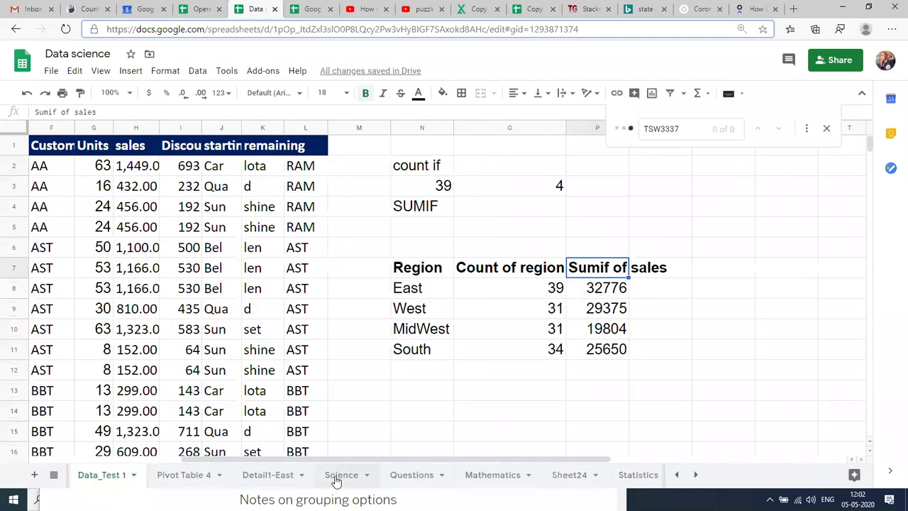
left_click(476, 477)
left_click(269, 190)
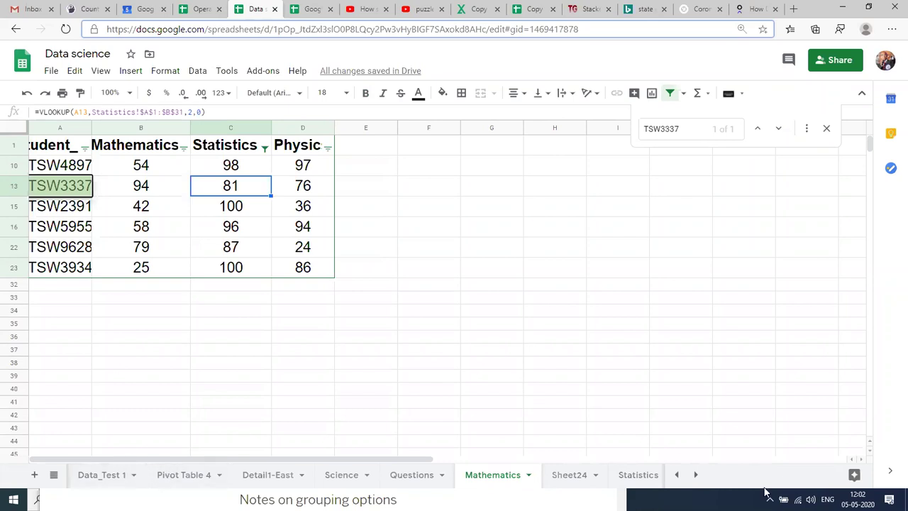
- Look at the count examples on Sheet22 and switch to Sheet24 with the pasted marks
left_click(677, 475)
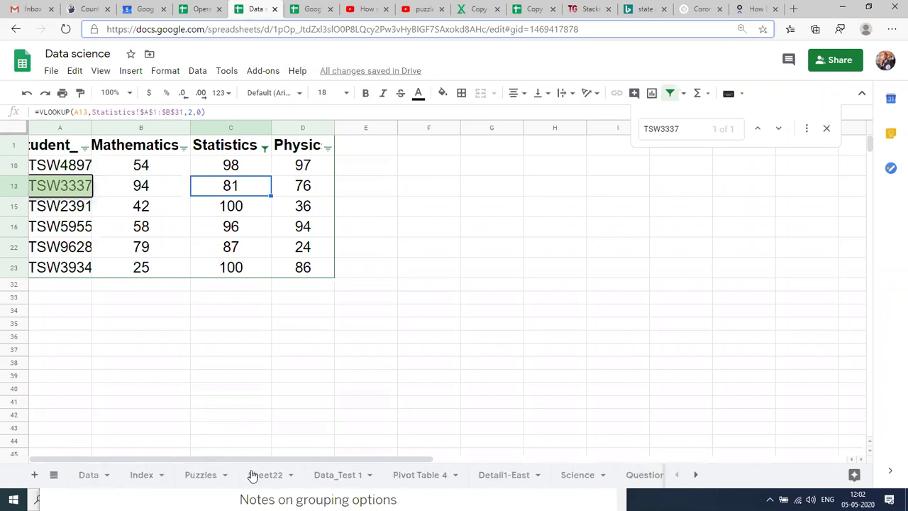
left_click(267, 475)
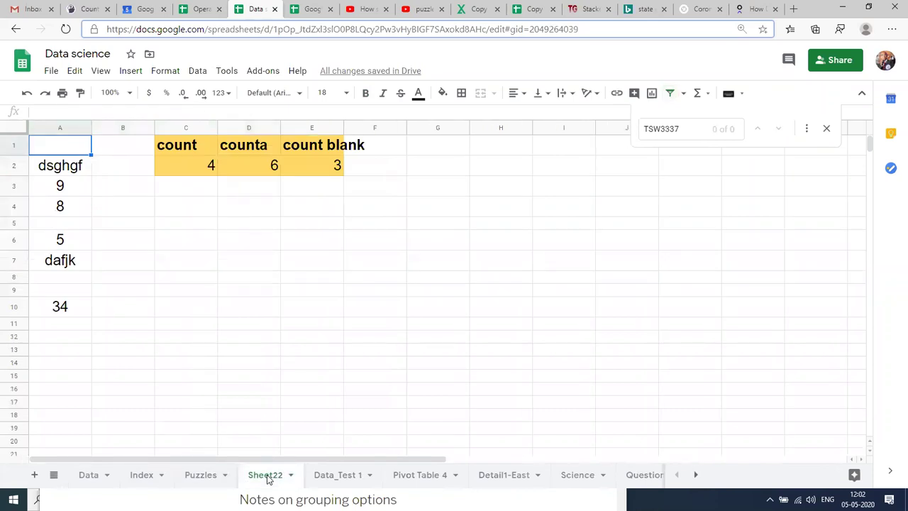
left_click(696, 475)
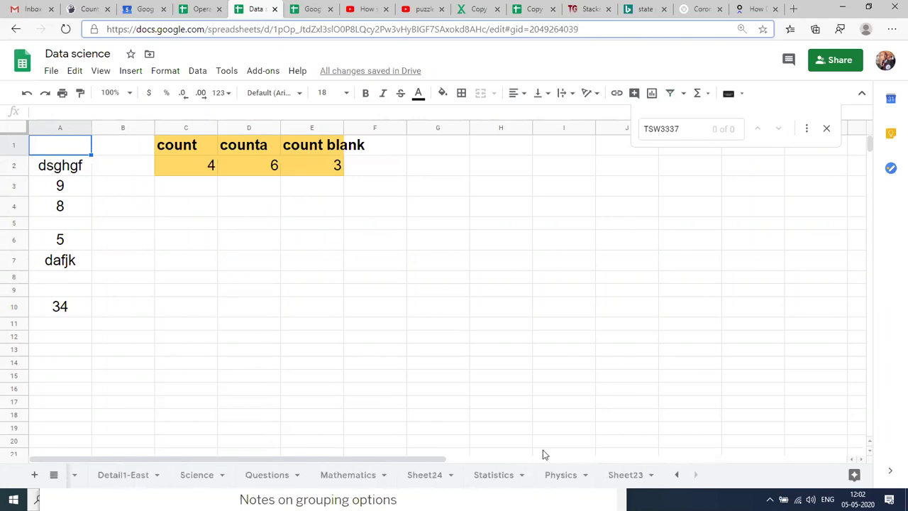
left_click(427, 474)
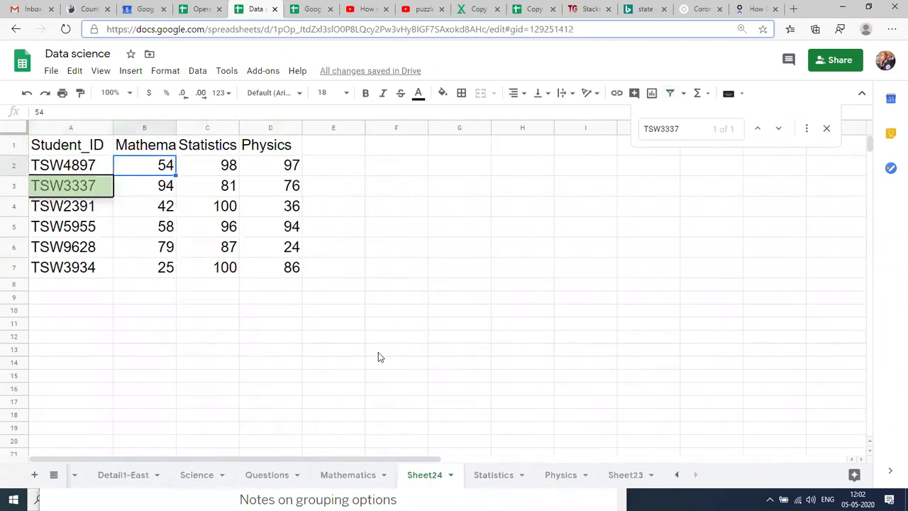
- Enter the label FILTER in cell F2 of Sheet24 and make it bold
left_click(63, 163)
key("Up")
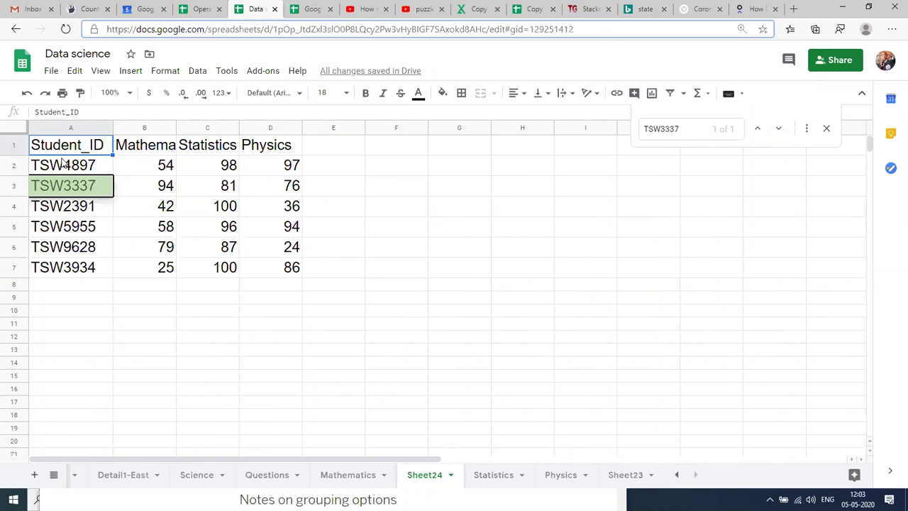
key("Right")
key("Right")
key("Right")
key("Right")
key("Right")
key("Right")
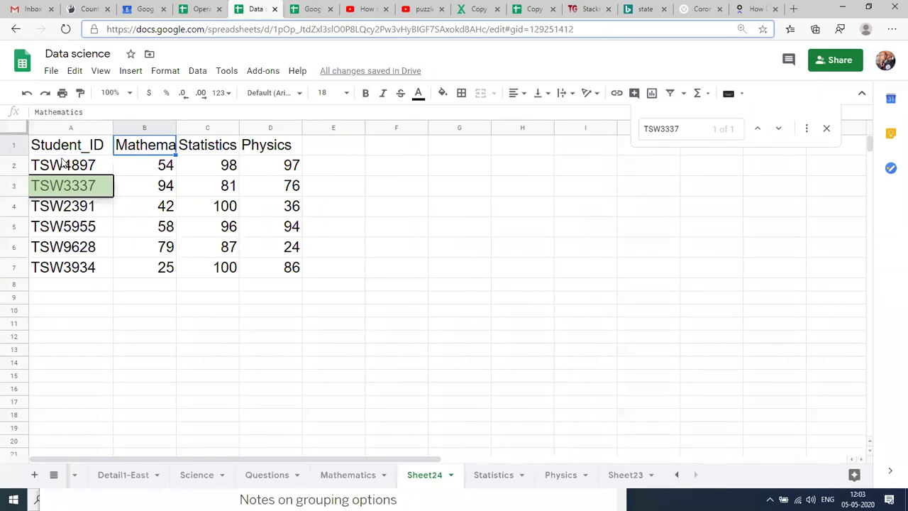
key("Left")
key("Down")
type("FILTER")
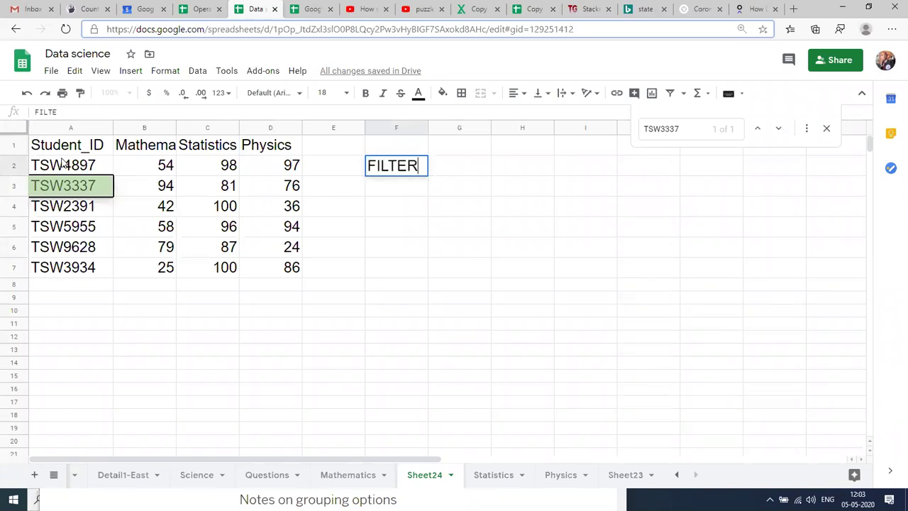
key("Return")
key("Up")
key("ctrl+b")
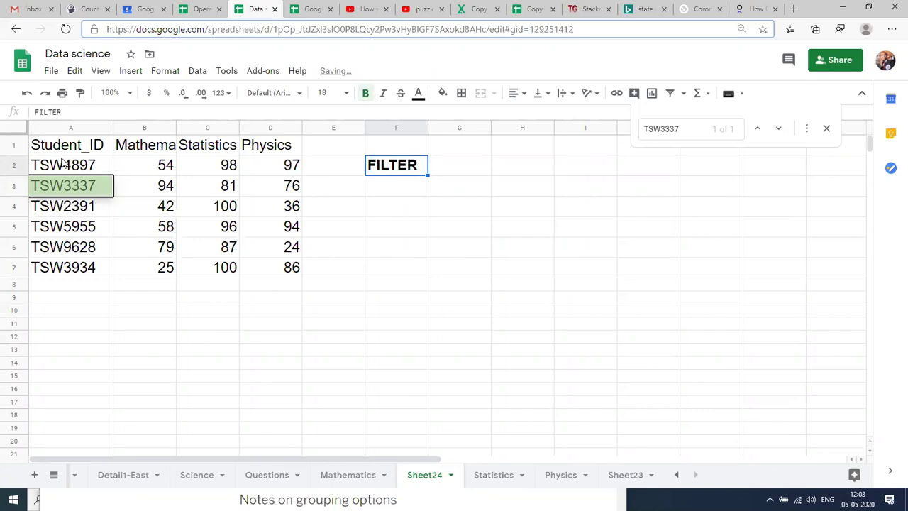
- Clear the pasted student marks table in A1:D7 of Sheet24
left_click(110, 187)
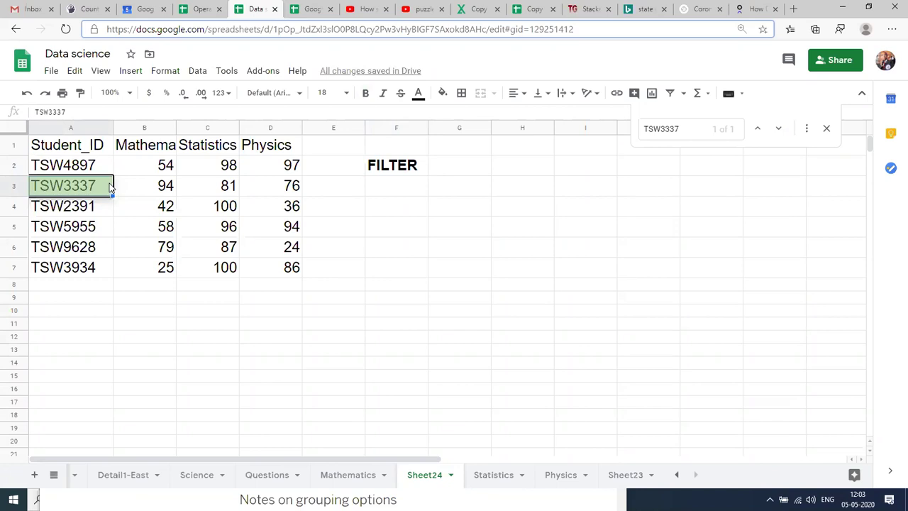
left_click(97, 152)
key("shift+Right")
key("shift+Right")
key("shift+Right")
key("ctrl+shift+Down")
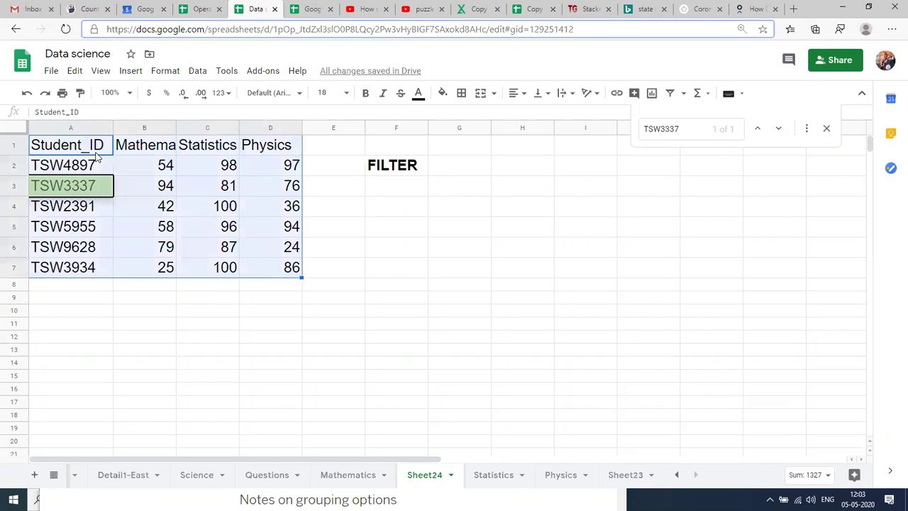
key("Delete")
left_click(95, 152)
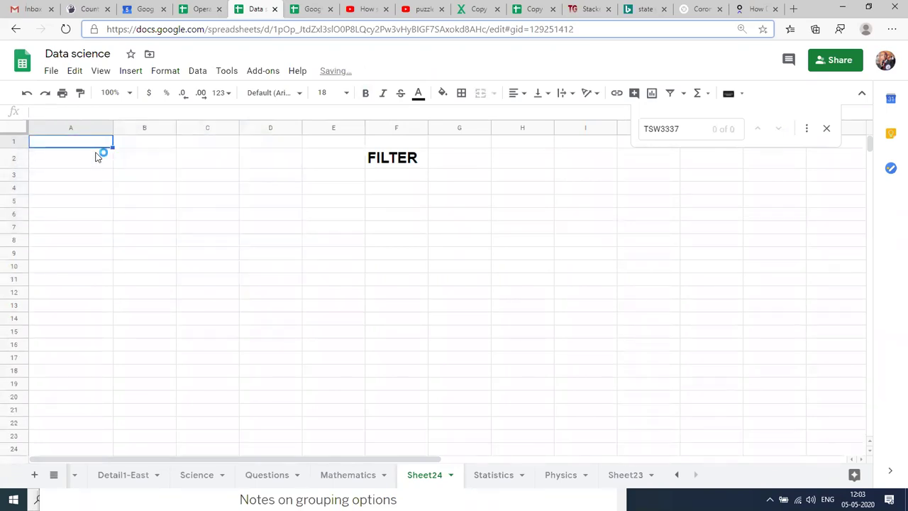
key("ctrl+a")
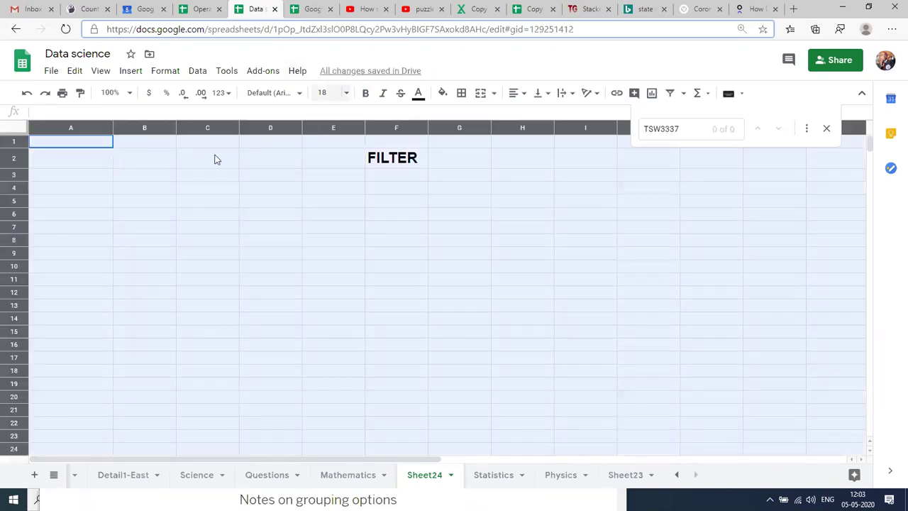
left_click(91, 182)
key("Up")
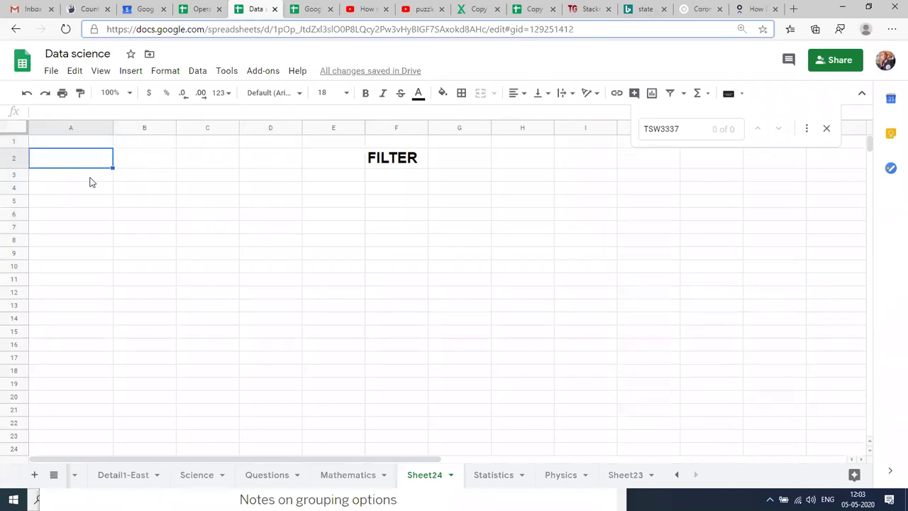
key("Page_Down")
key("Up")
key("Up")
key("Up")
key("Up")
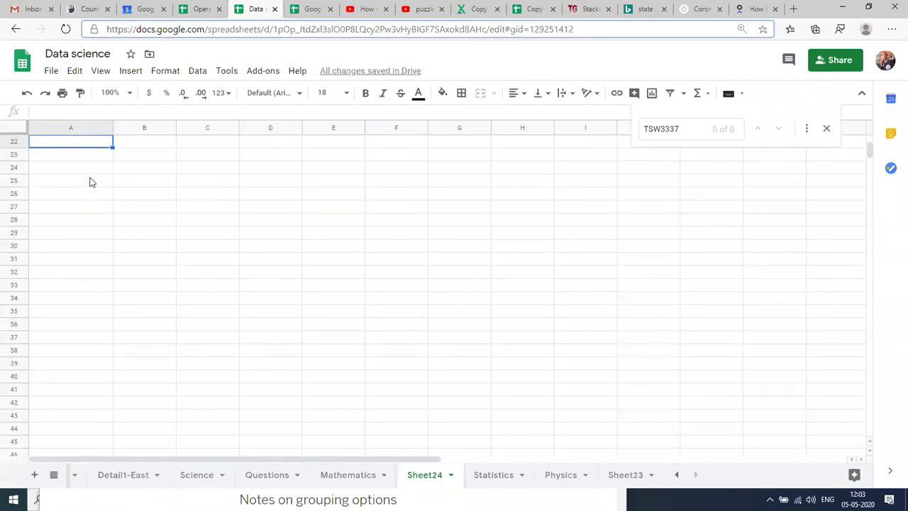
key("Page_Up")
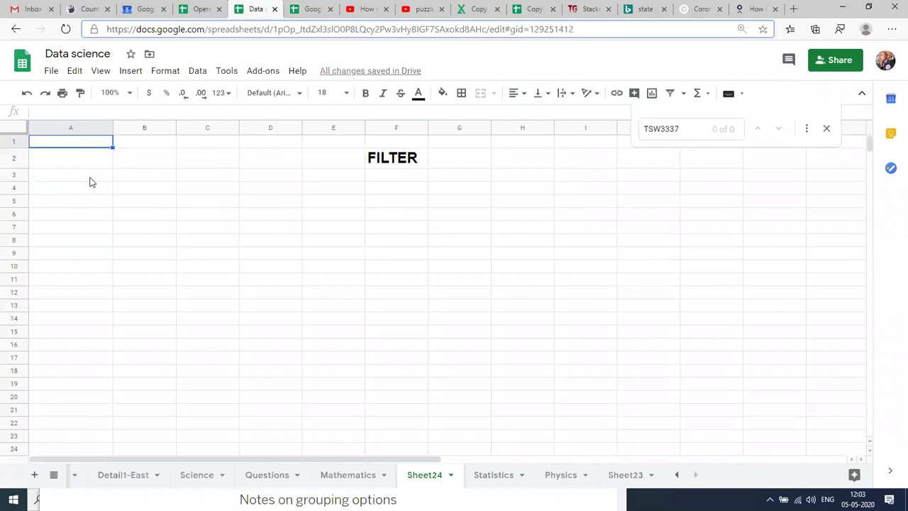
type("=FILTER")
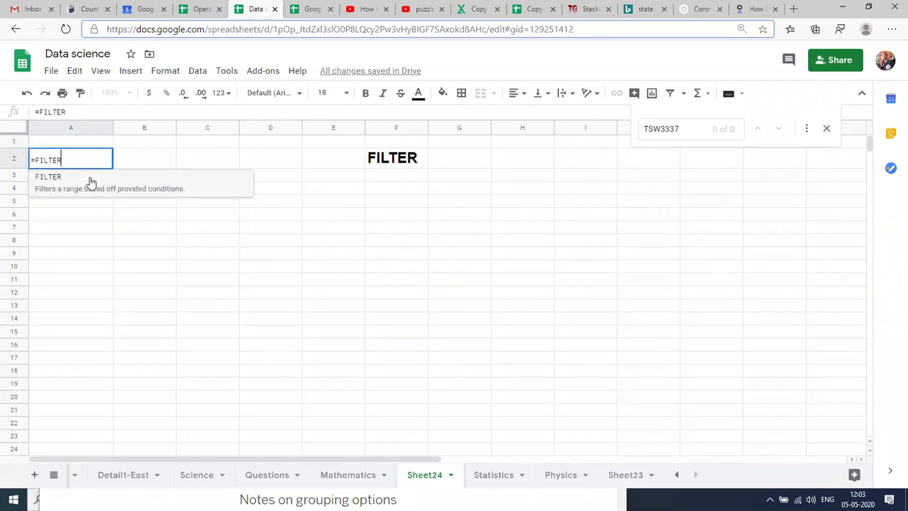
type("(")
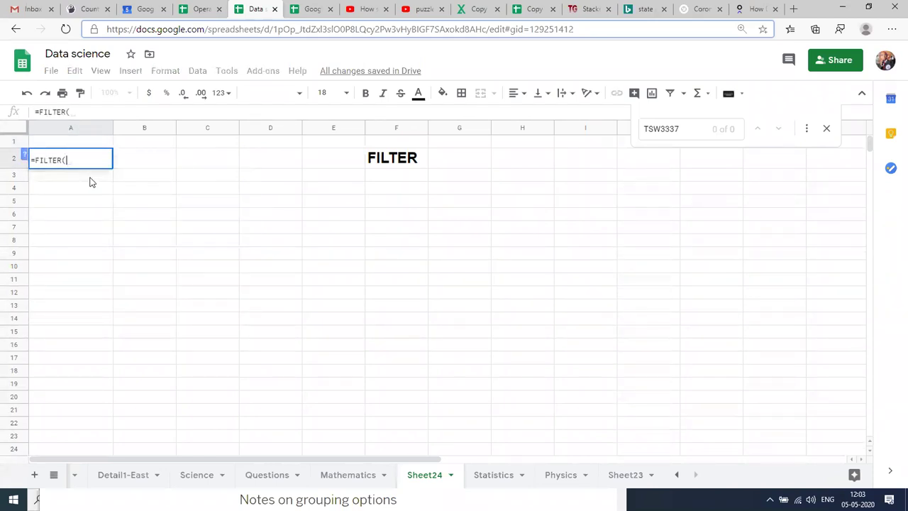
left_click(24, 155)
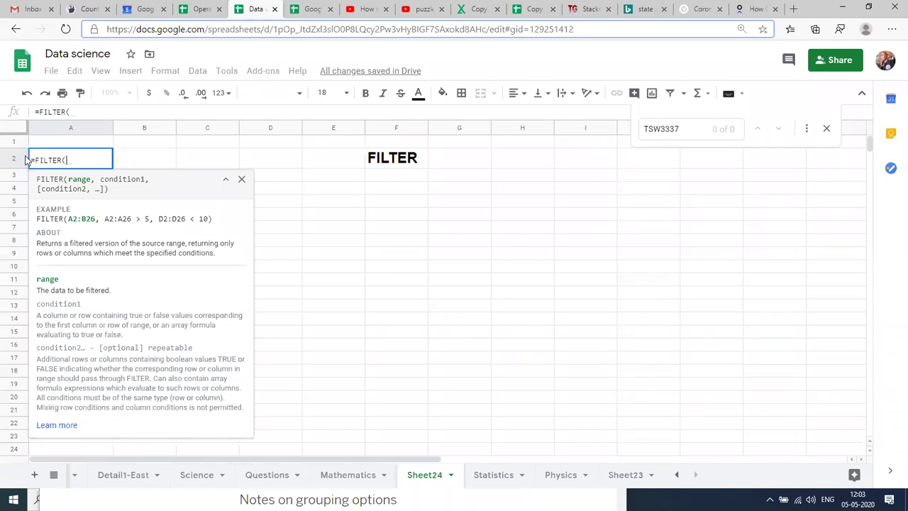
left_click(352, 481)
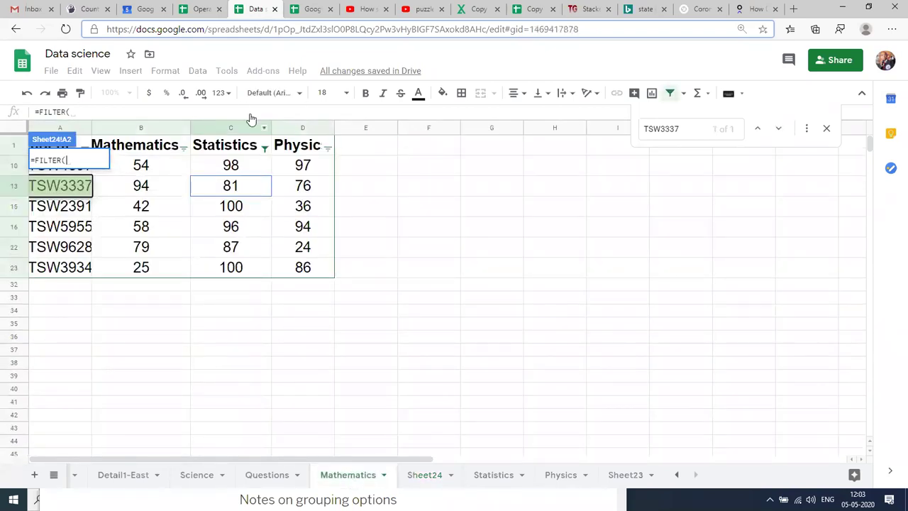
key("Escape")
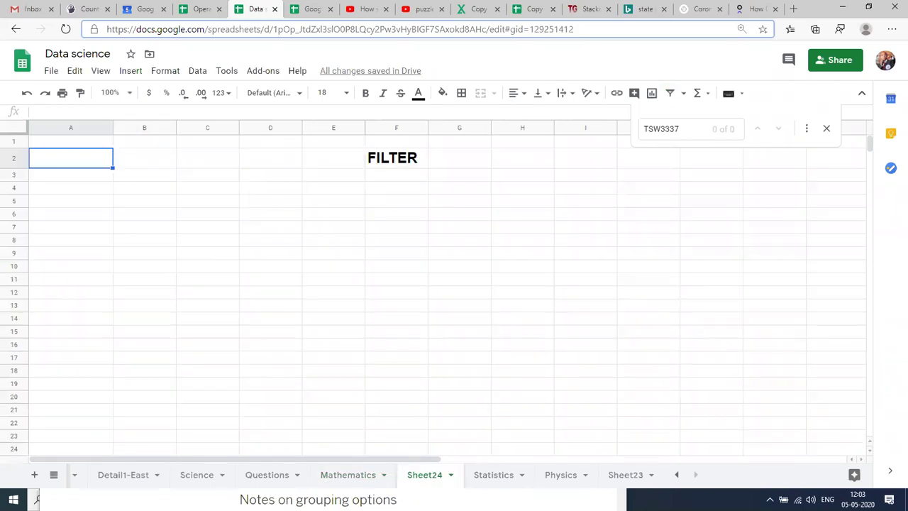
- Remove the filter from the marks table on the Mathematics sheet and return to Sheet24
left_click(373, 480)
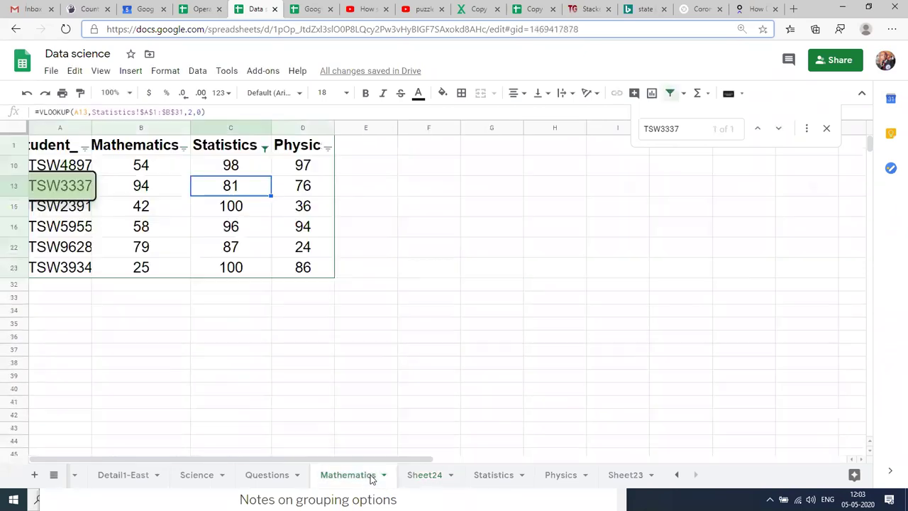
left_click(671, 94)
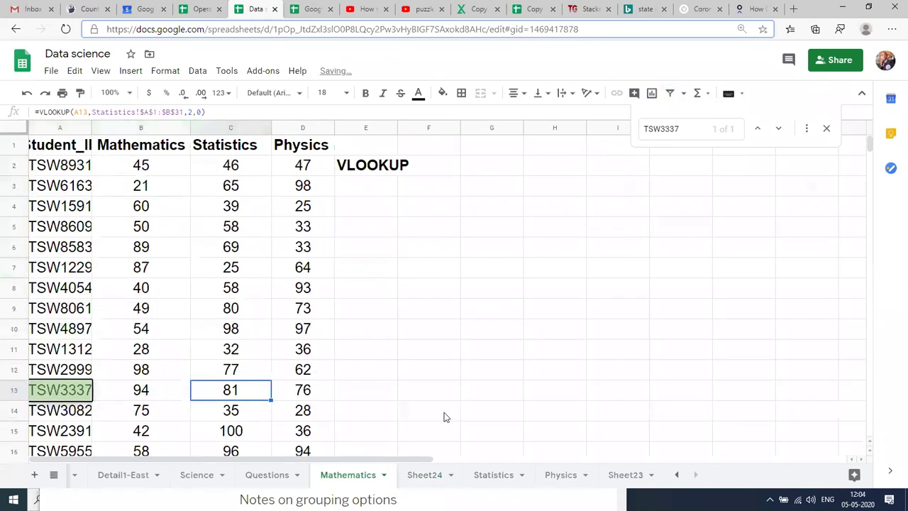
left_click(420, 480)
- Start a FILTER formula in A2 of Sheet24 with the absolute range Mathematics!$A$1:$D$31
type("=FILTER")
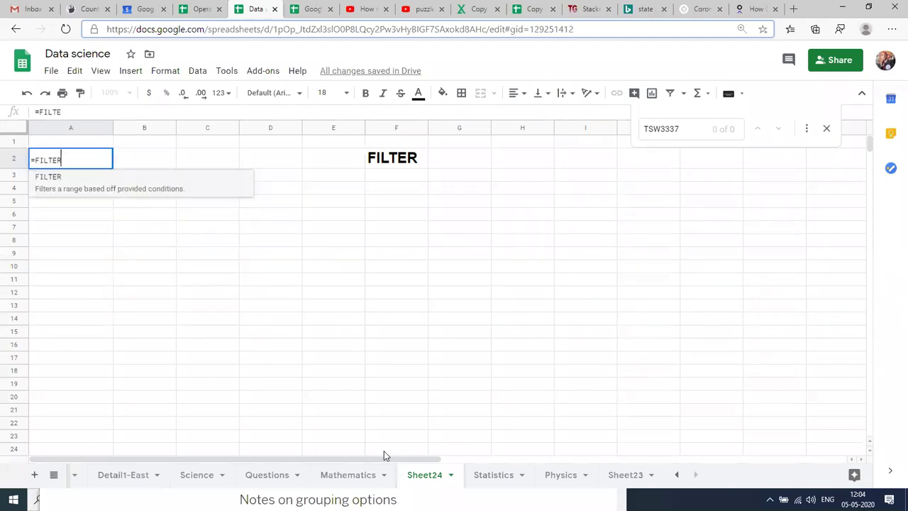
type("(")
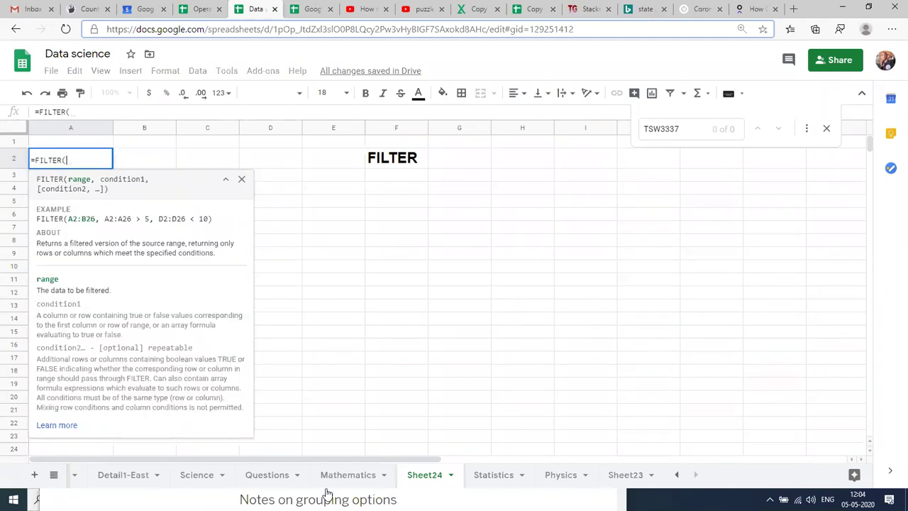
left_click(349, 476)
left_click(170, 250)
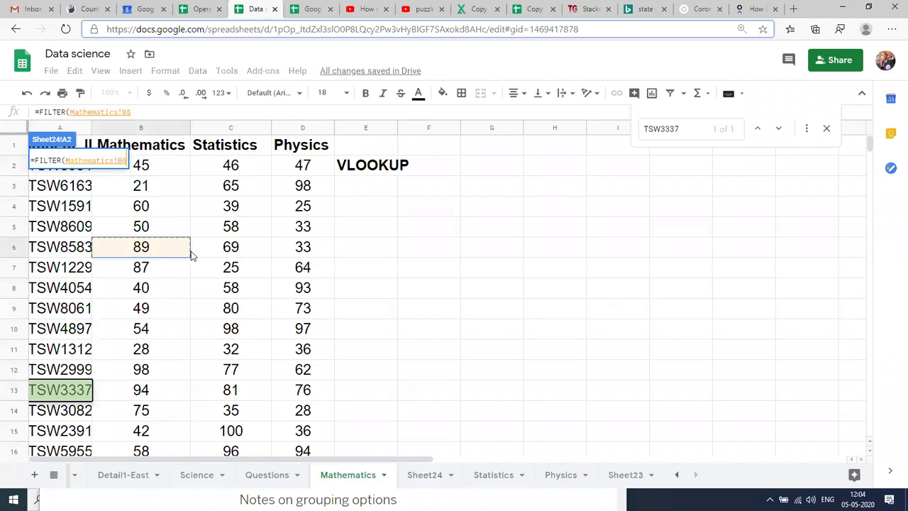
key("ctrl+Up")
key("ctrl+Left")
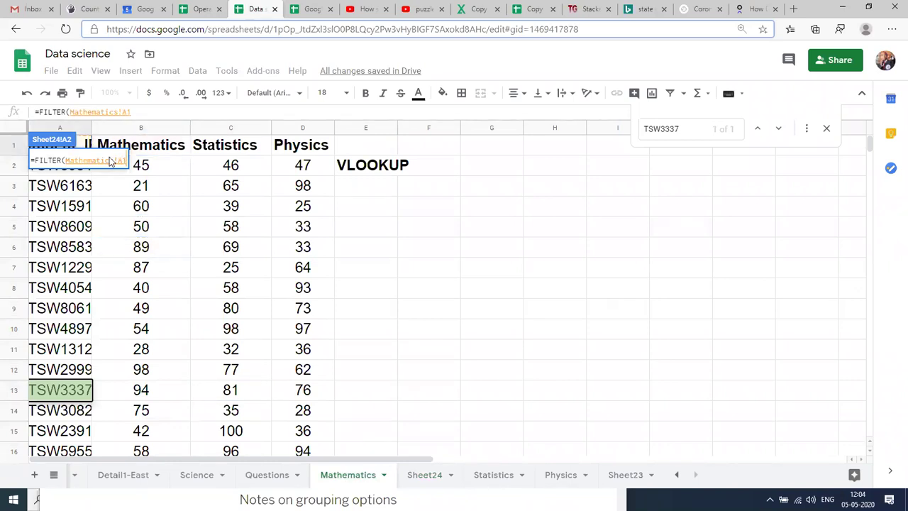
key("ctrl+shift+Right")
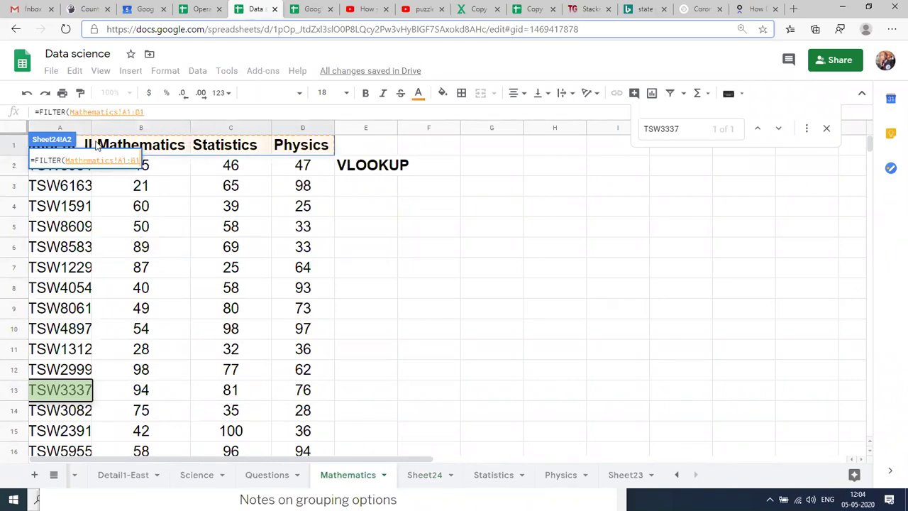
key("ctrl+shift+Down")
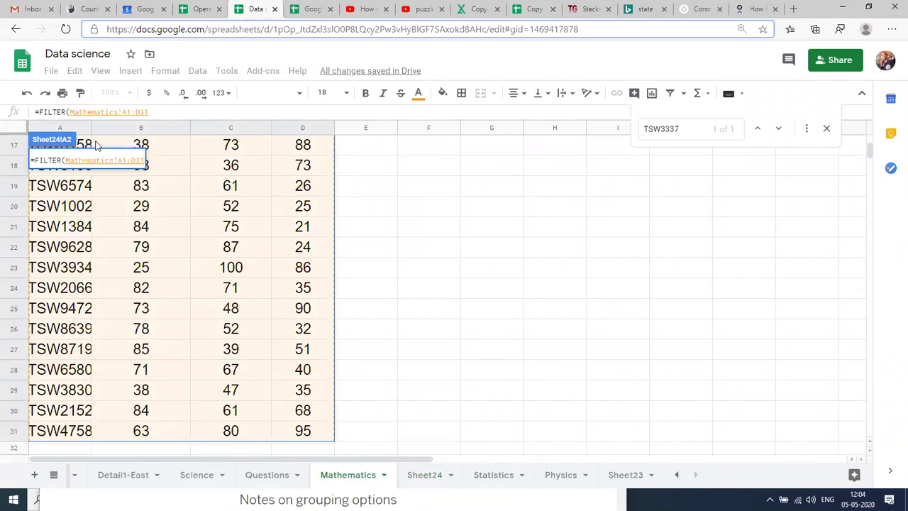
key("F4")
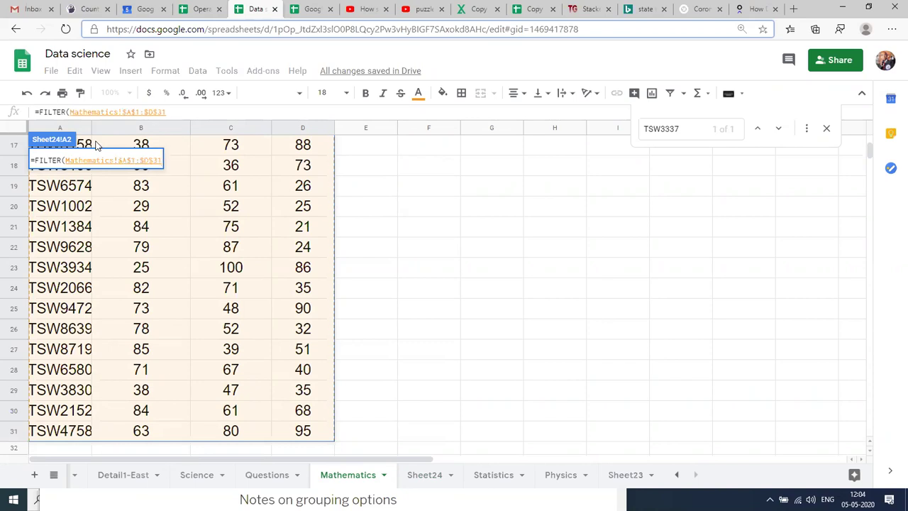
- Complete the FILTER formula in A2 of Sheet24 with the condition Mathematics!C1:C31>80
type(",")
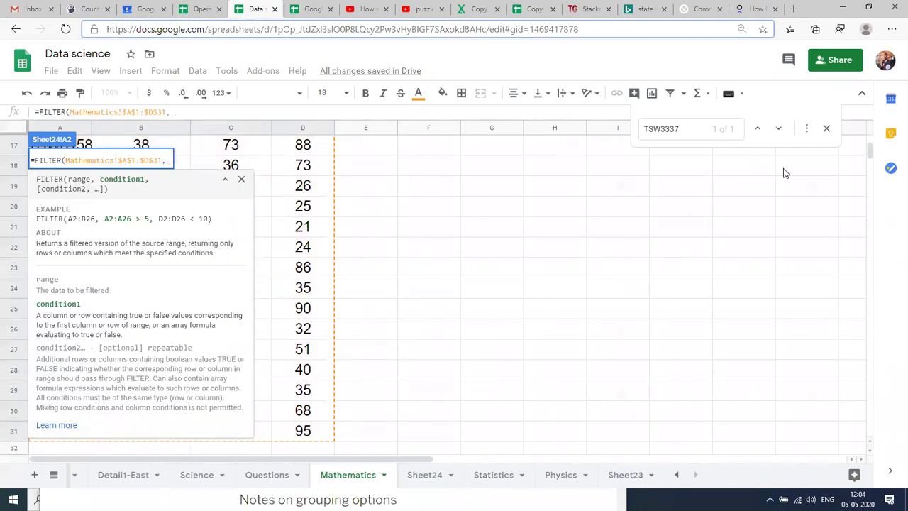
left_click_drag(868, 147, 862, 130)
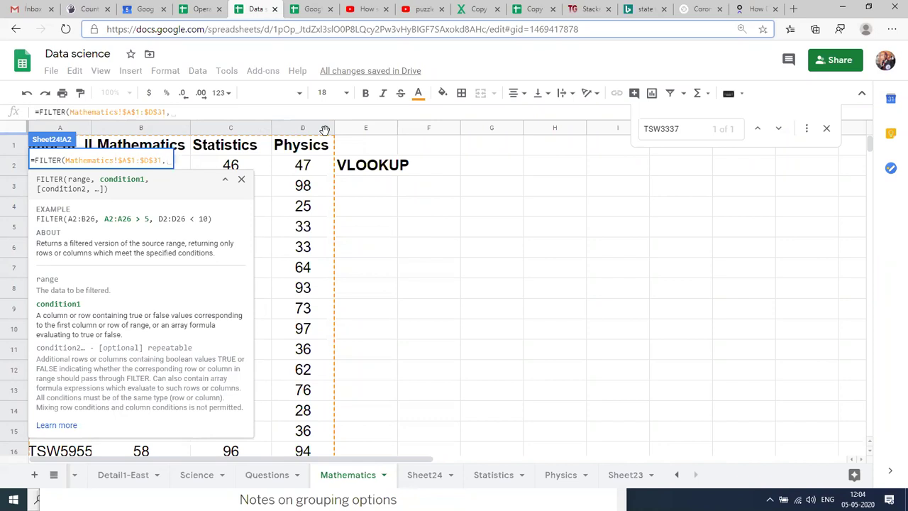
left_click(242, 144)
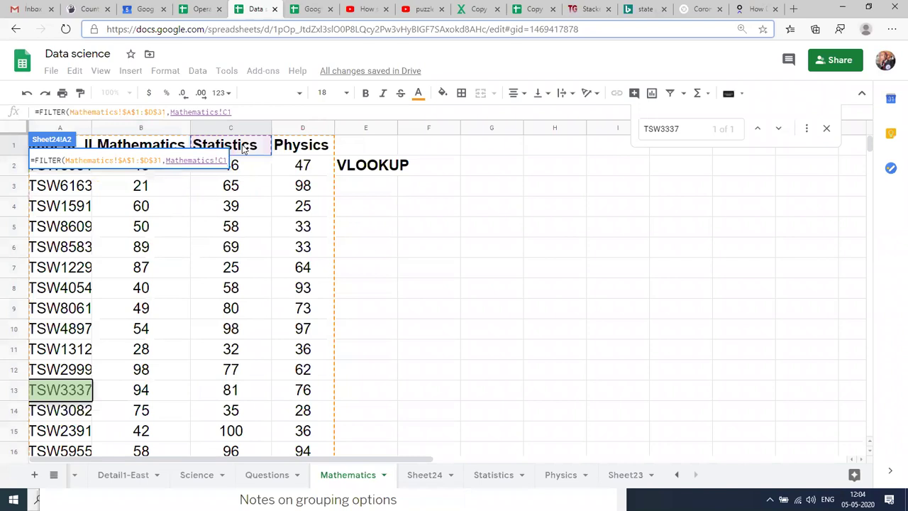
key("ctrl+shift+Down")
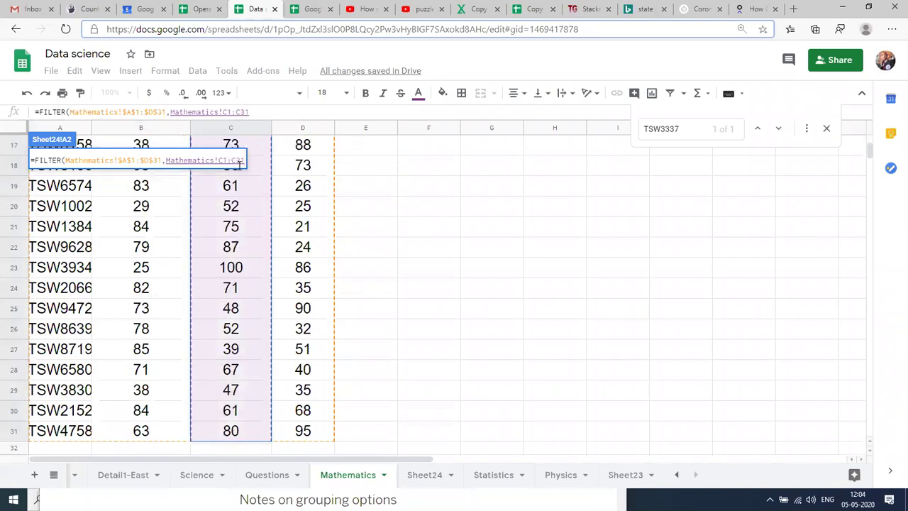
type(">")
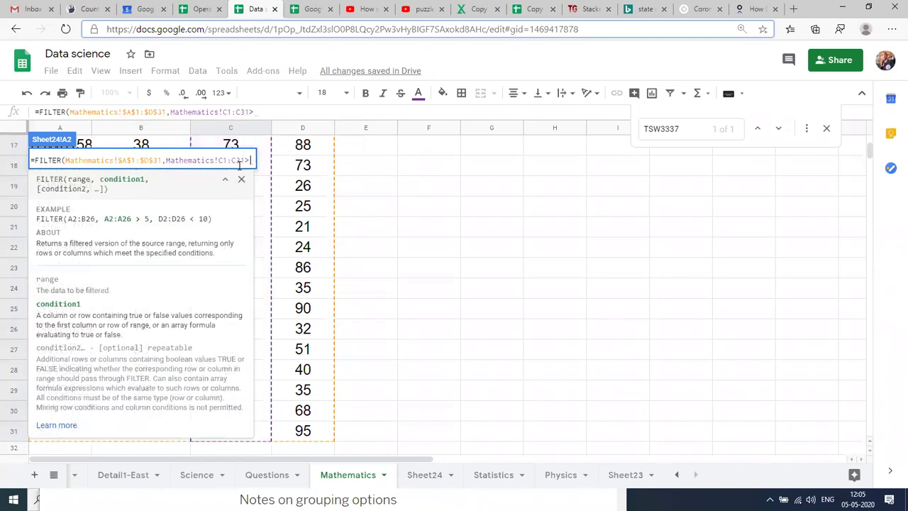
type("80)")
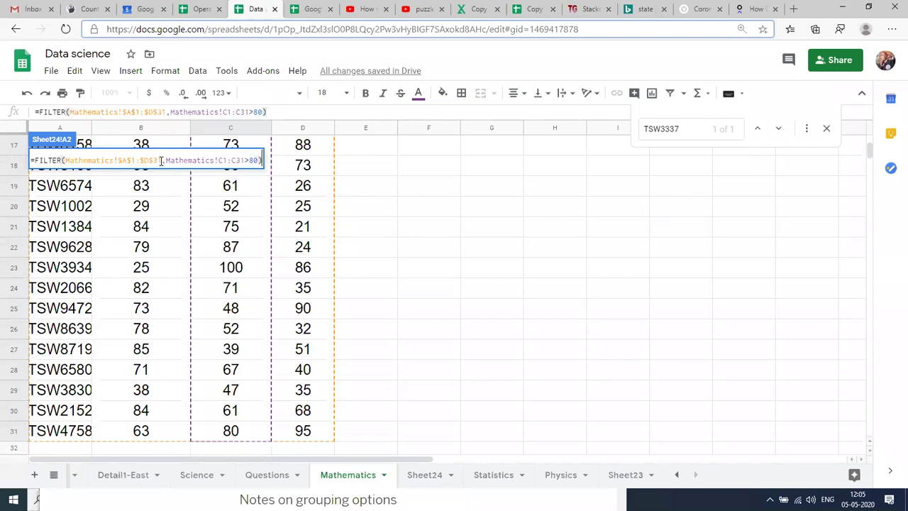
left_click_drag(161, 160, 64, 160)
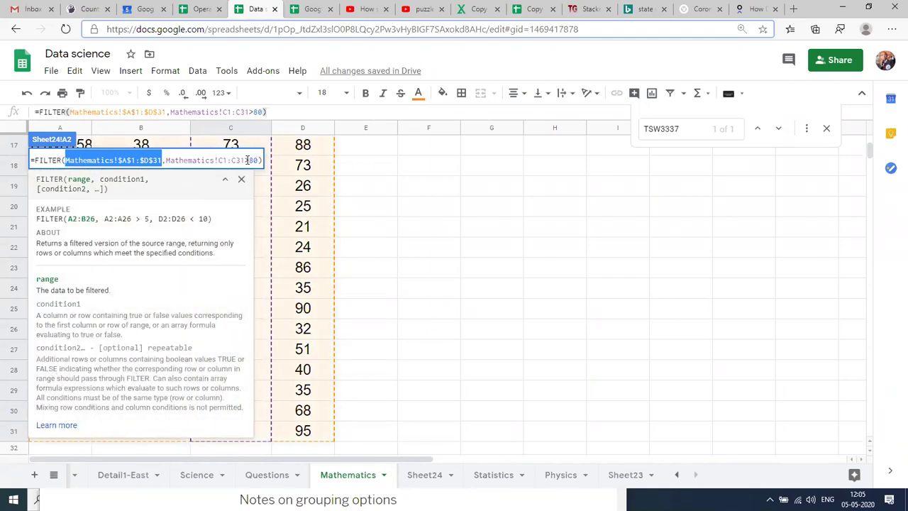
left_click_drag(244, 160, 169, 158)
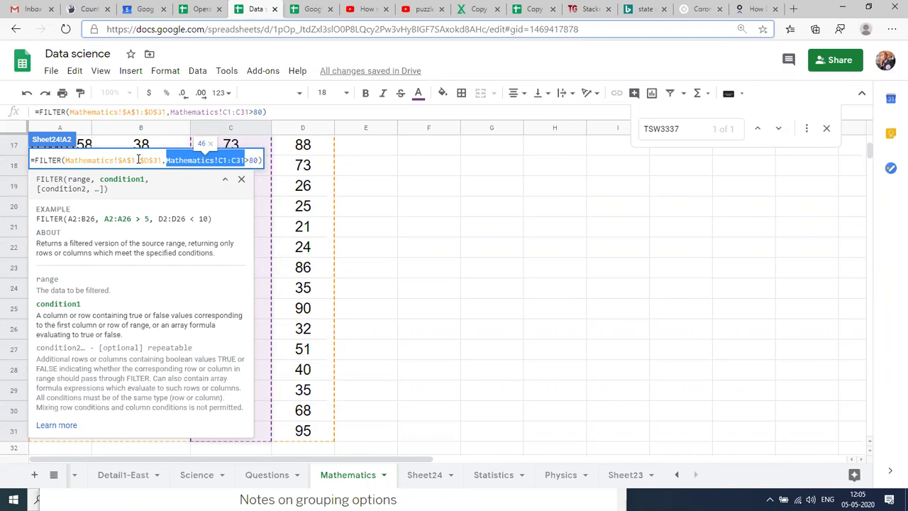
key("Return")
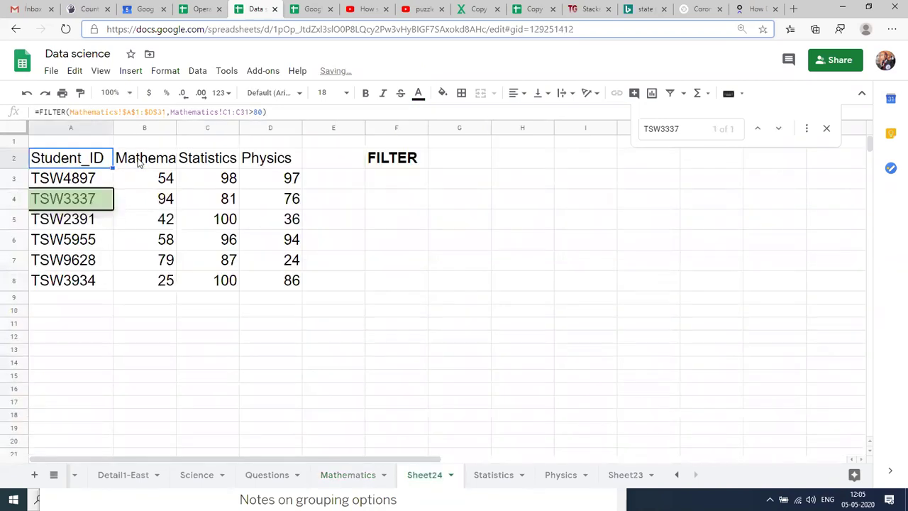
- Examine the headers and student marks returned by the FILTER formula in Sheet24
left_click(140, 162)
key("Left")
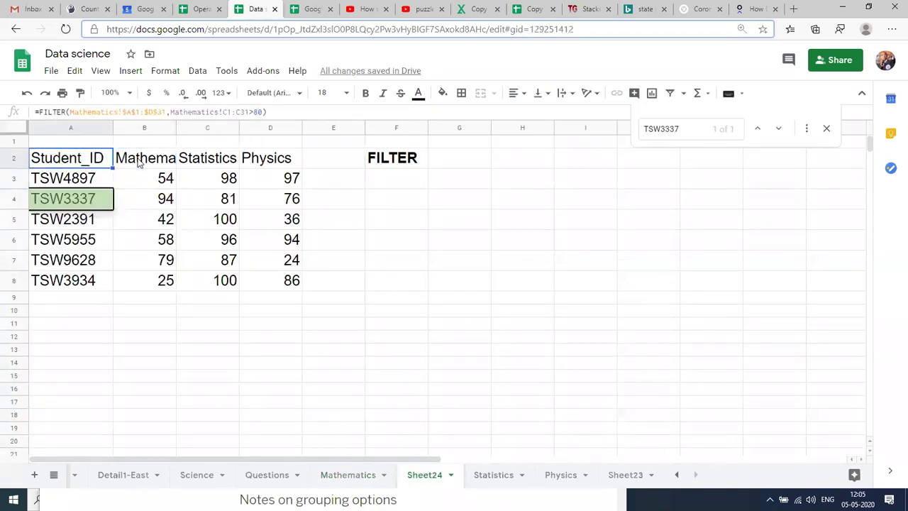
key("Right")
key("Right")
key("Right")
key("Right")
key("Left")
key("Left")
key("Left")
key("Left")
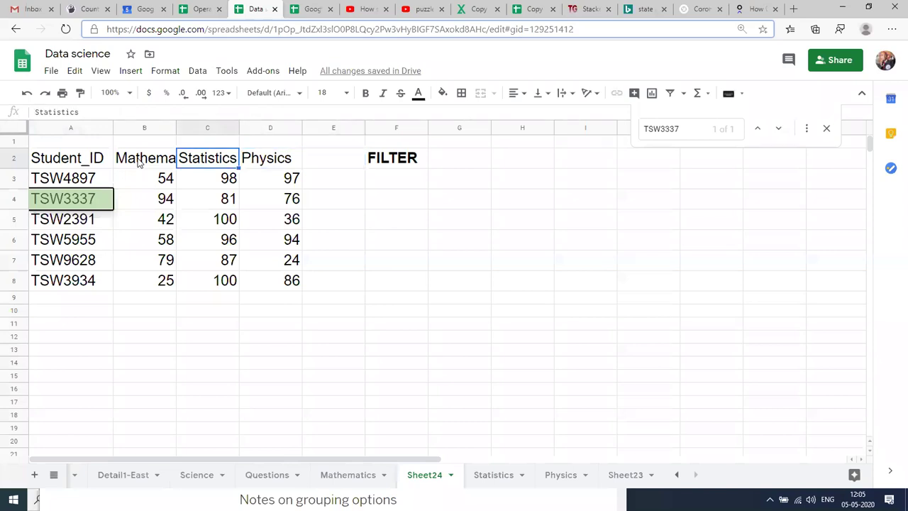
key("Down")
key("Down")
key("Right")
key("Right")
key("Right")
key("Right")
key("Up")
key("Up")
key("Up")
key("Down")
key("Left")
key("Left")
key("Left")
key("Left")
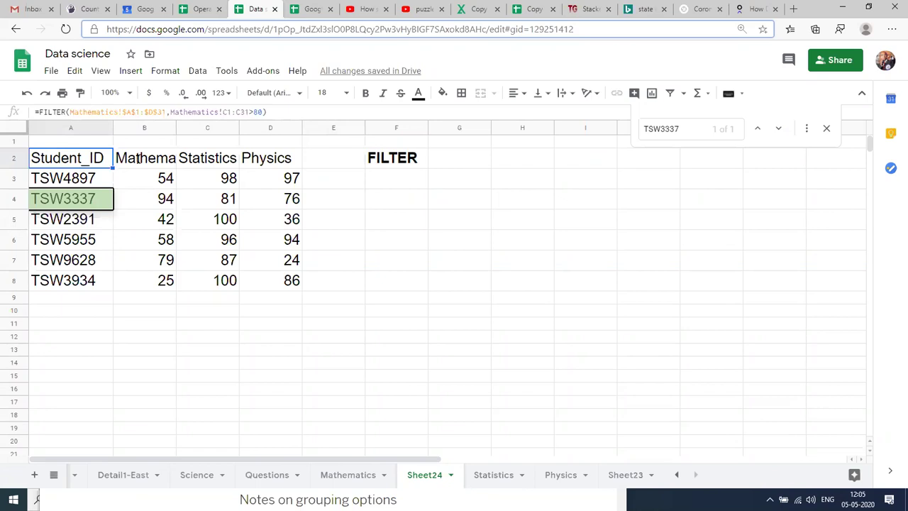
- Review the range and condition arguments of the FILTER formula in cell A2 without changing them
key("F2")
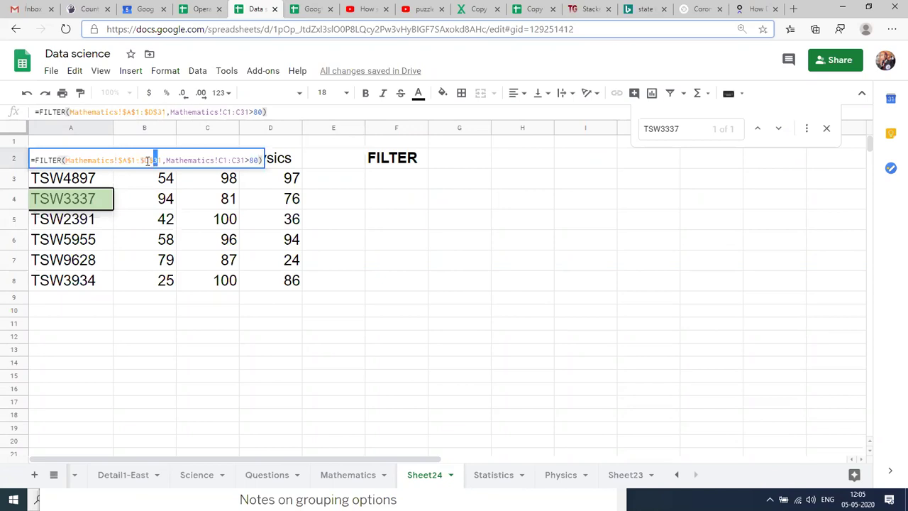
left_click(151, 161)
double_click(139, 161)
double_click(200, 162)
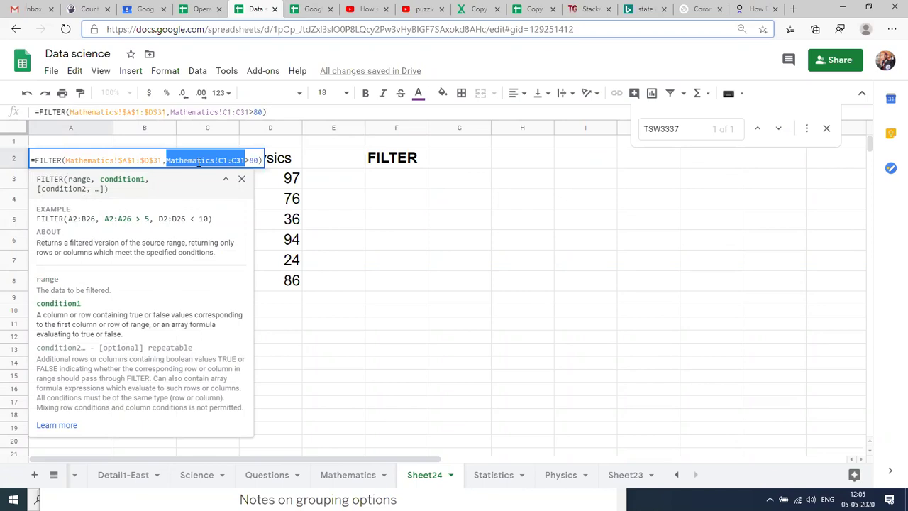
key("Return")
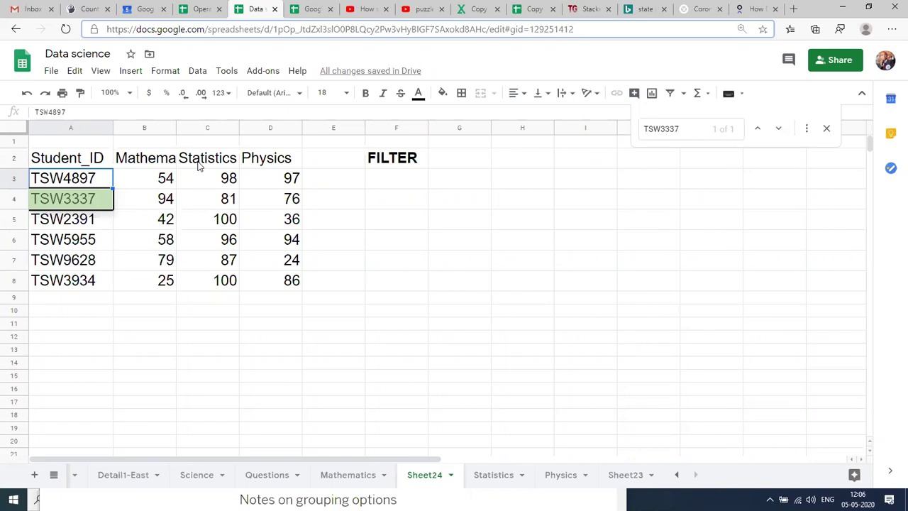
left_click(102, 145)
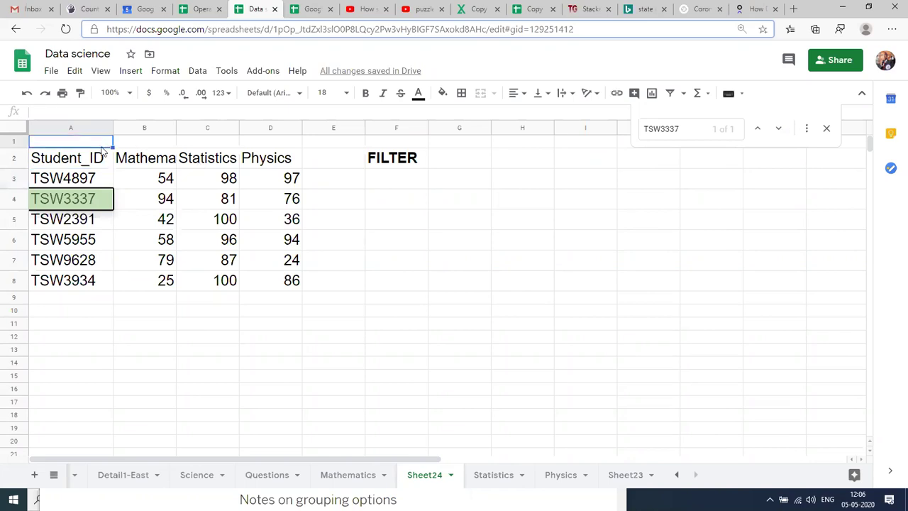
left_click(95, 165)
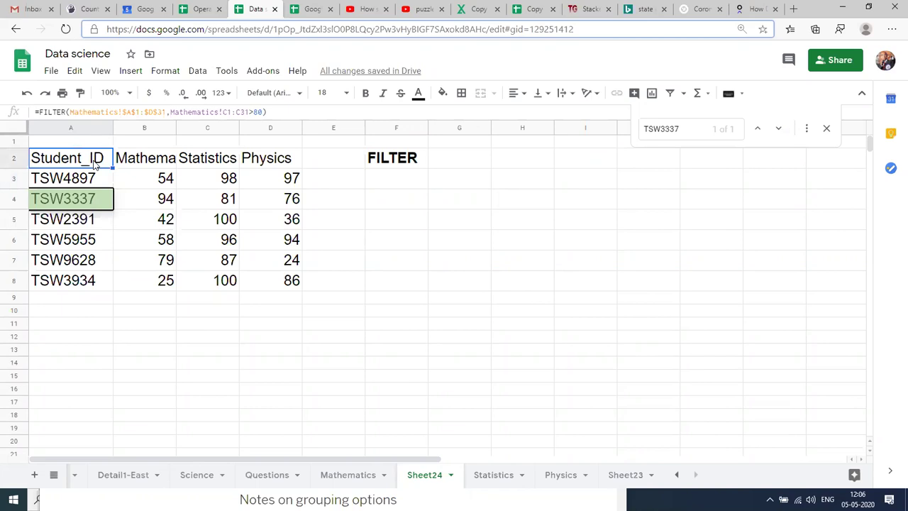
left_click(299, 220)
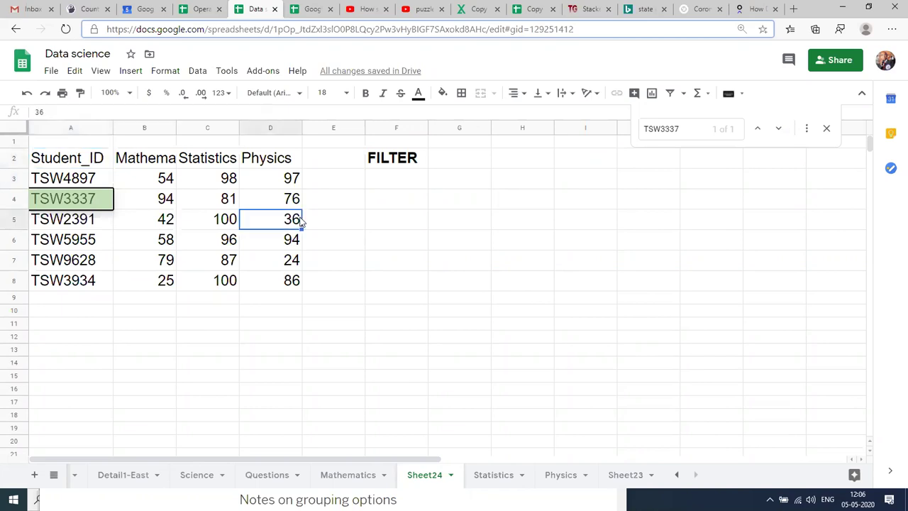
- Enter the label QUERY in cell F3 of Sheet24 and make it bold
left_click(372, 238)
key("Up")
key("Up")
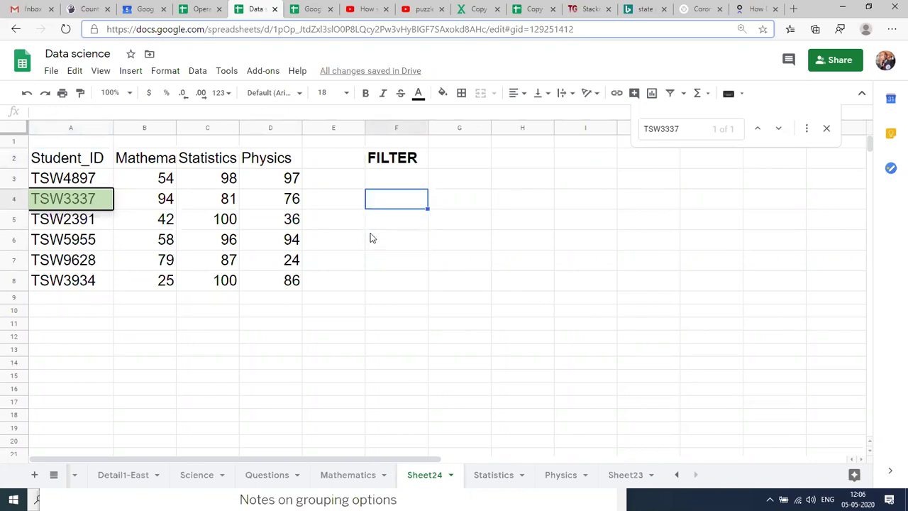
key("Up")
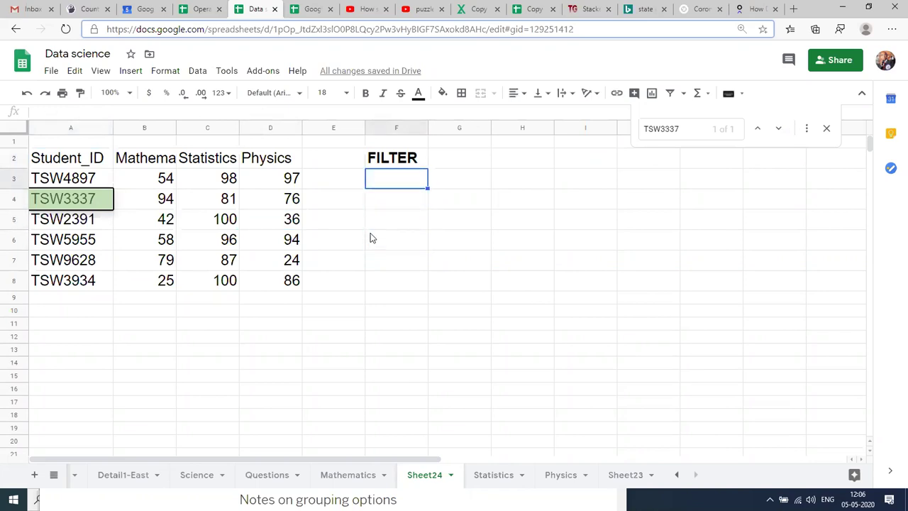
type("Q")
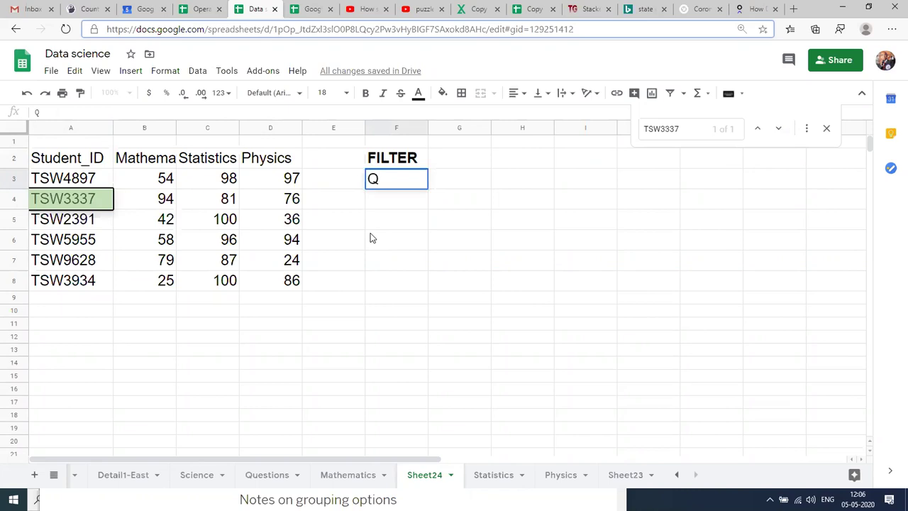
type("UERYT")
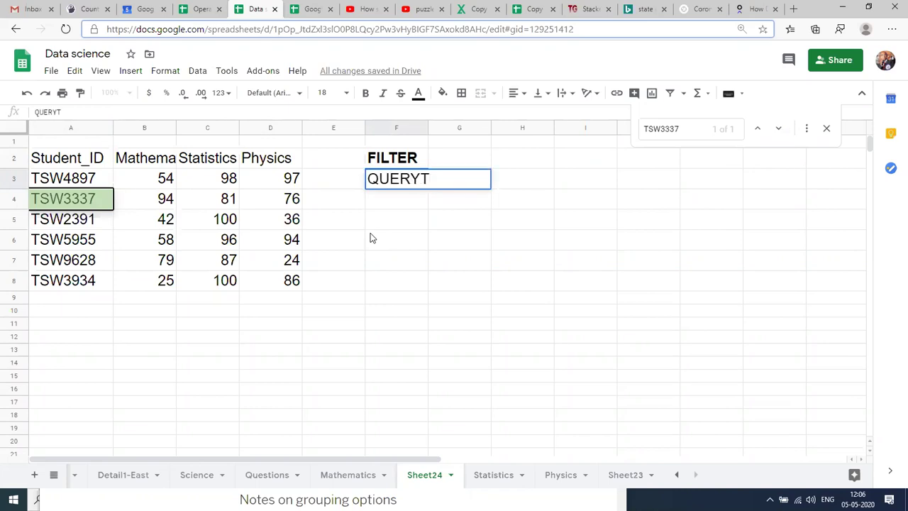
key("BackSpace")
key("Return")
key("Up")
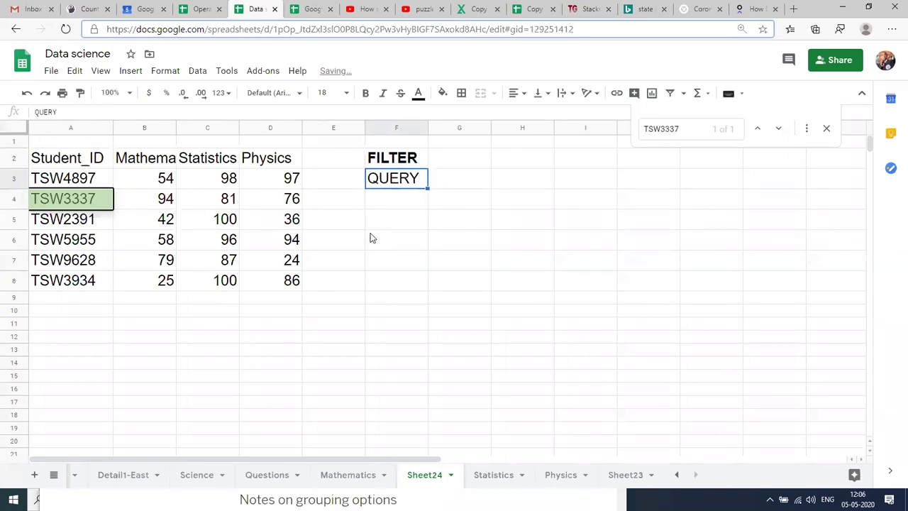
key("ctrl+b")
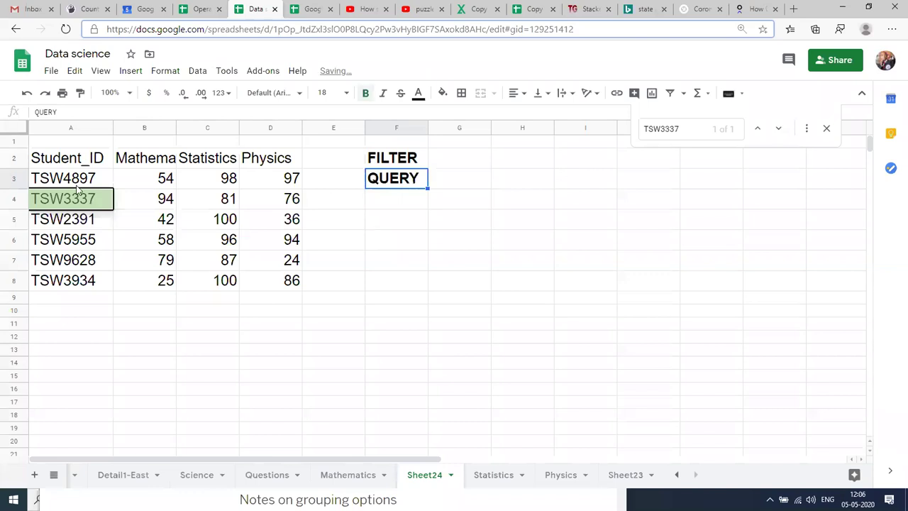
- Move the bold QUERY label from cell F3 to cell A13 on Sheet24
left_click(5, 177)
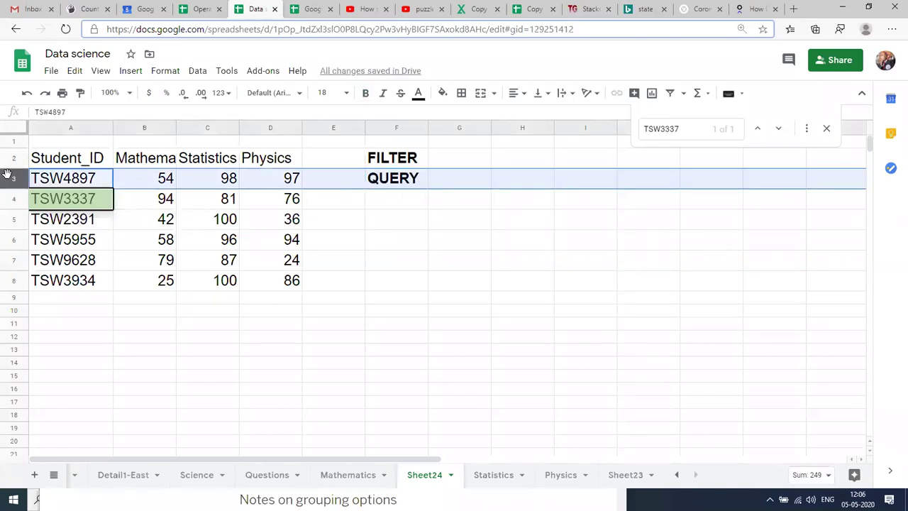
left_click(396, 198)
left_click(398, 185)
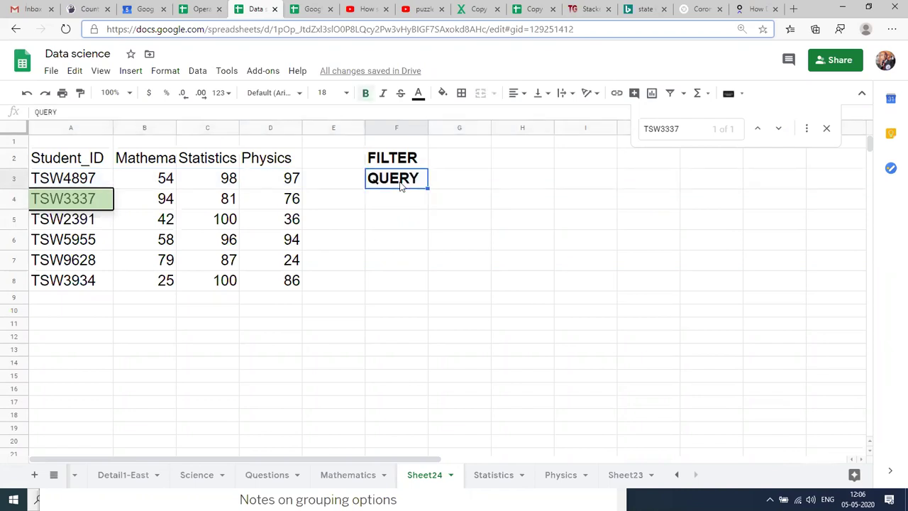
left_click(76, 355)
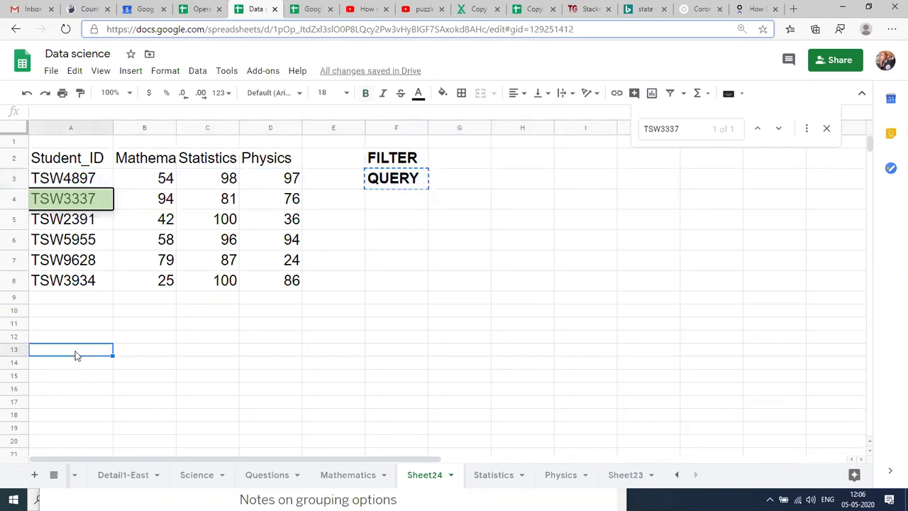
key("ctrl+v")
left_click(300, 371)
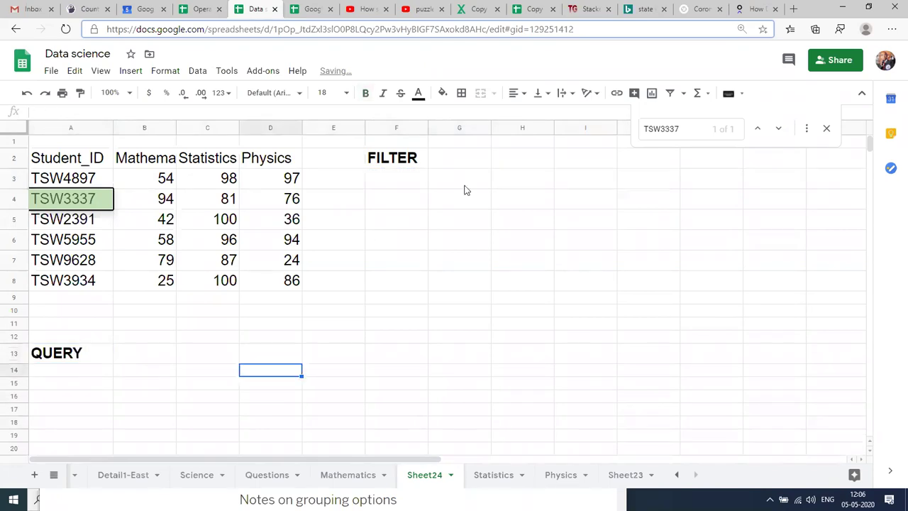
- Open the Index sheet and read through the list of Google Sheets topics in column A
left_click(187, 259)
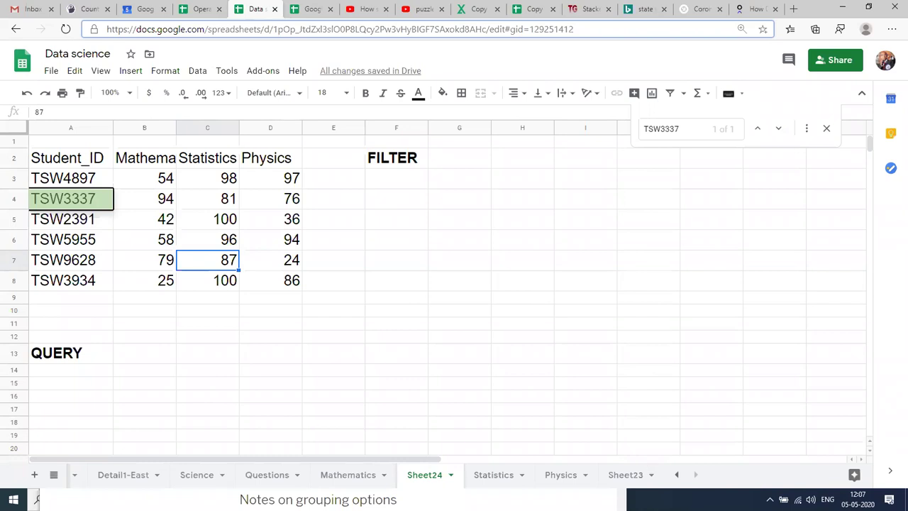
left_click(676, 476)
left_click(676, 475)
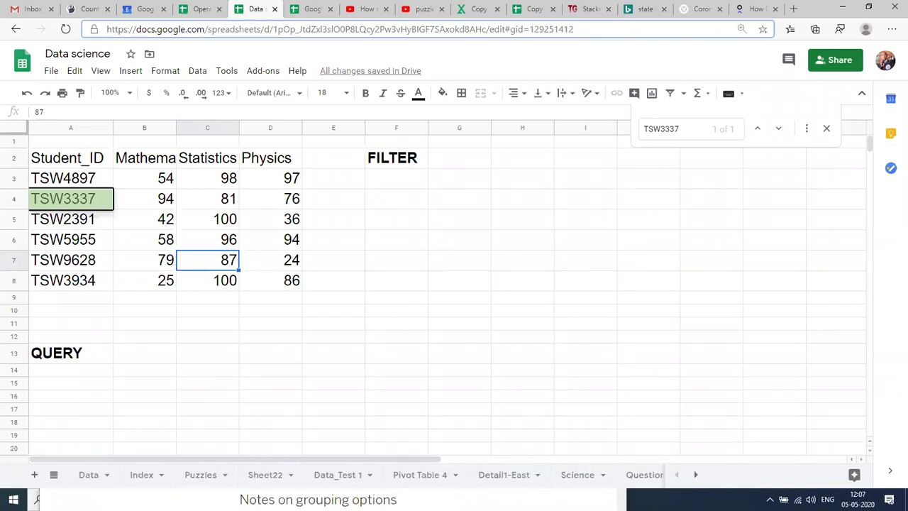
left_click(141, 474)
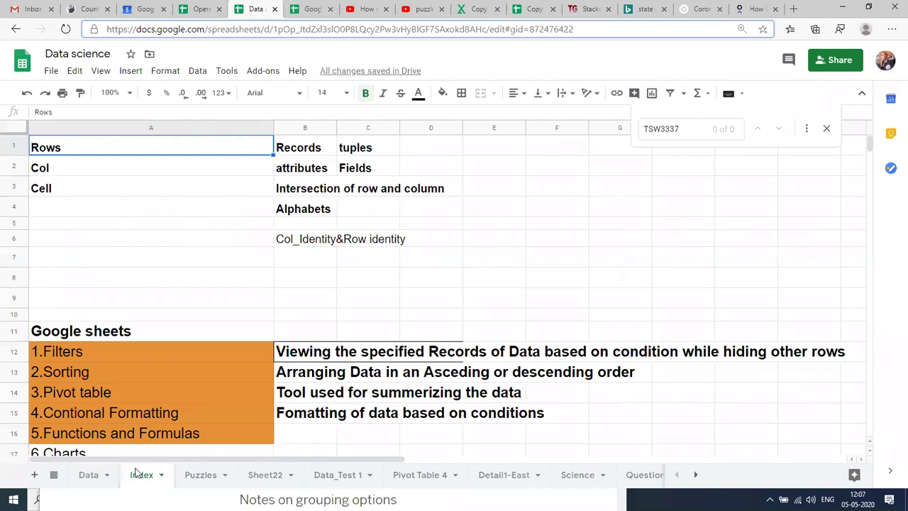
key("Down")
key("Down")
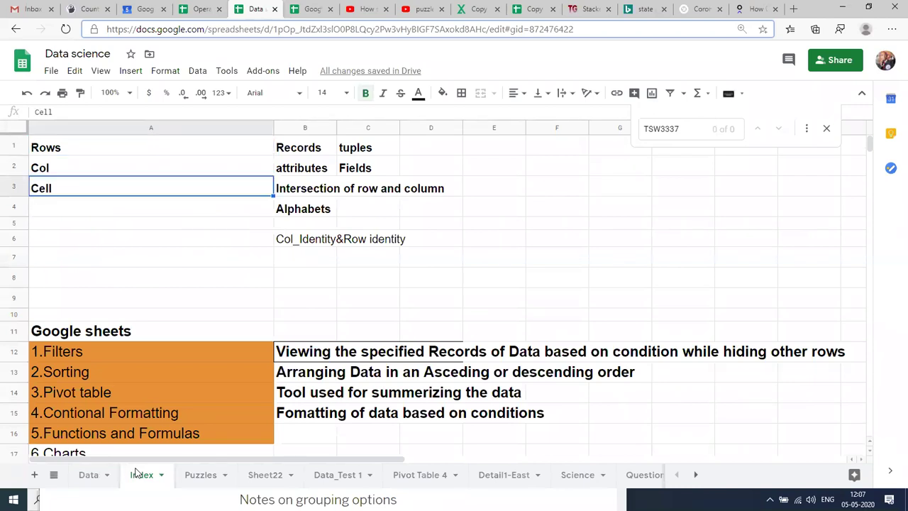
key("ctrl+Down")
key("Down")
key("Down")
key("Down")
key("Down")
key("Down")
key("Down")
key("Down")
key("Down")
key("Down")
key("Down")
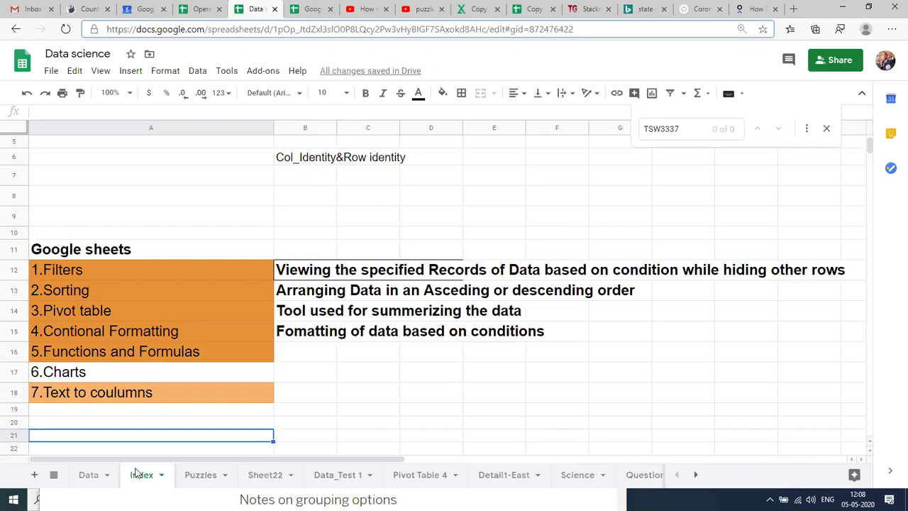
- Enter the label SQL in cell A9 of Sheet23
left_click(694, 478)
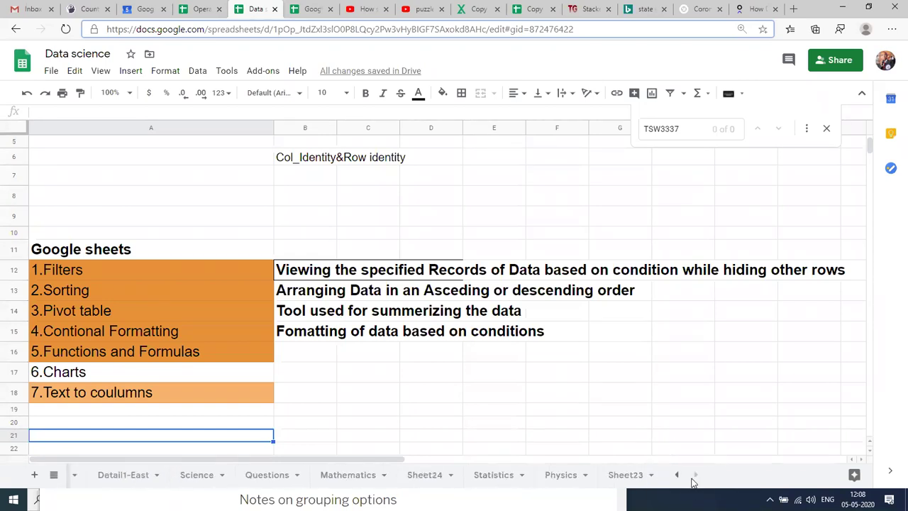
left_click(611, 475)
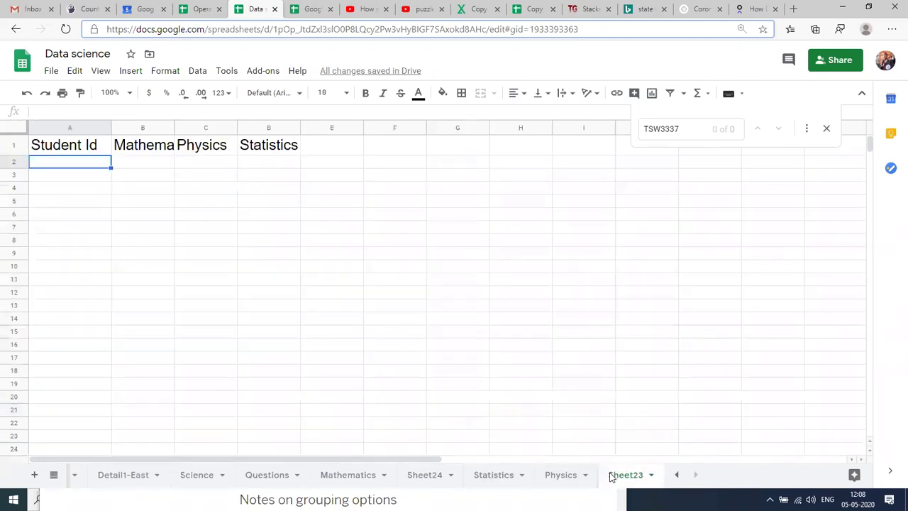
left_click(111, 255)
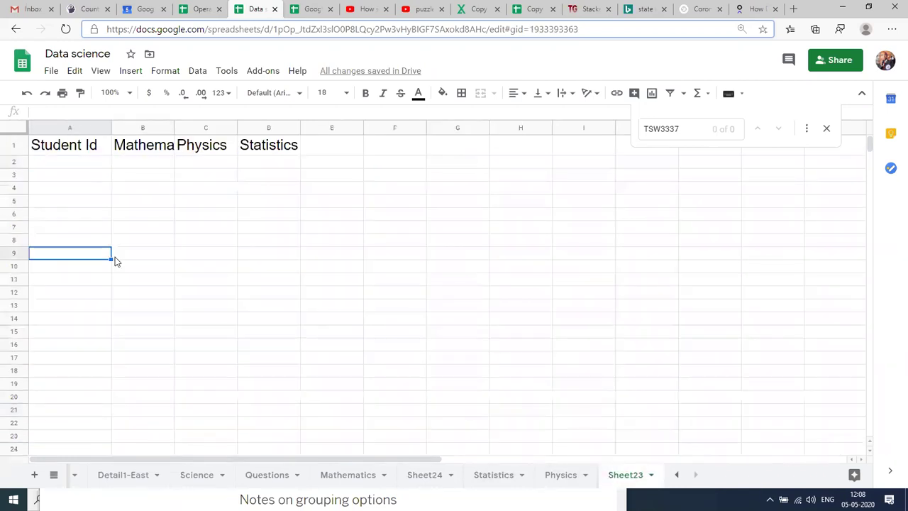
type("SQL")
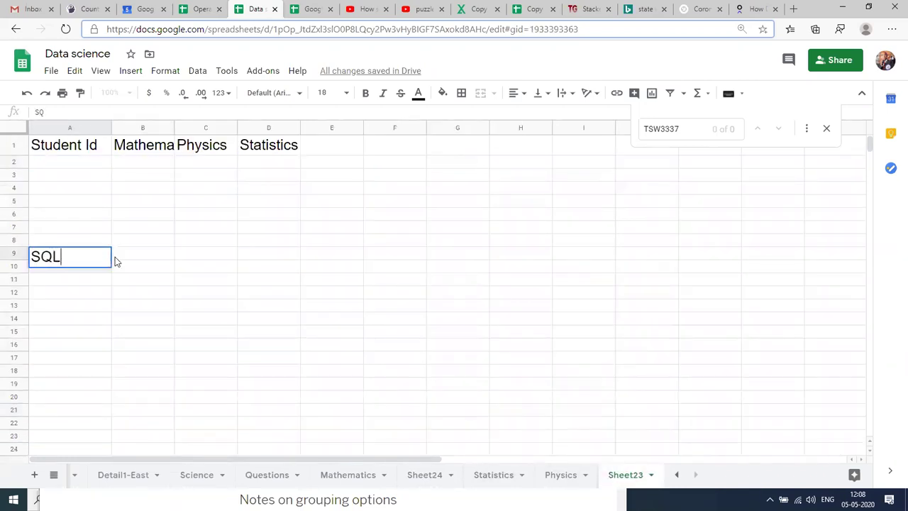
left_click(172, 274)
- Enlarge the SQL label in cell A9 to font size 36 and make it bold
left_click(61, 257)
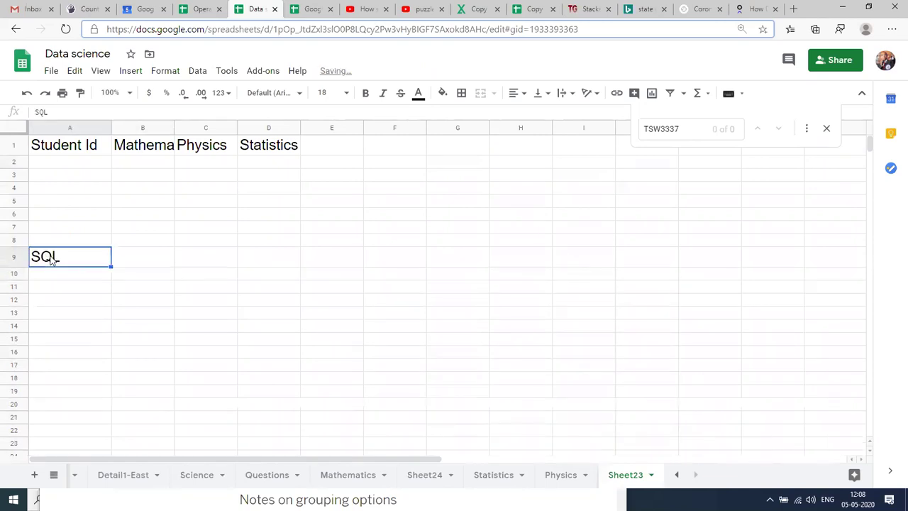
left_click(324, 93)
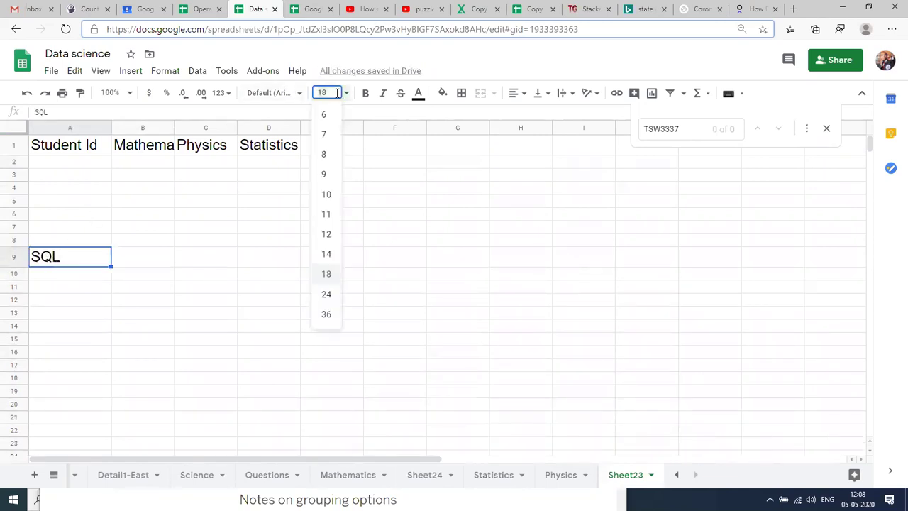
left_click(328, 295)
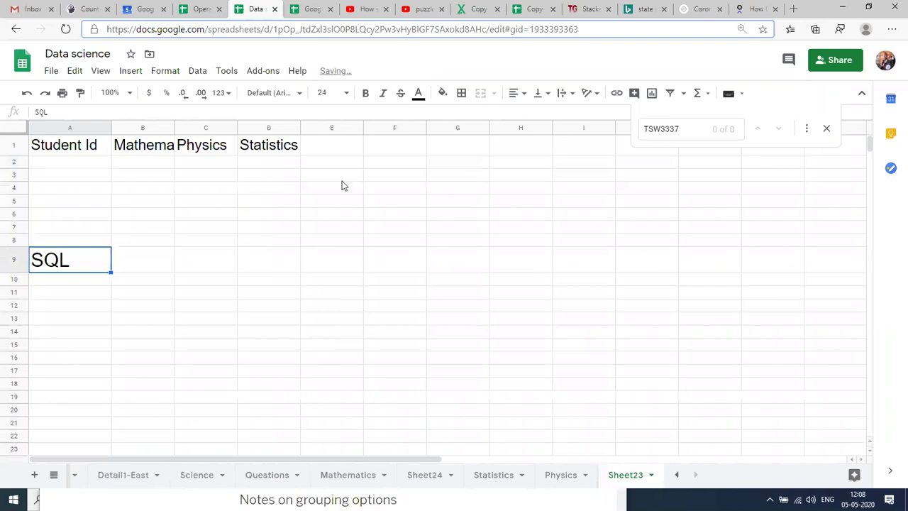
left_click(328, 93)
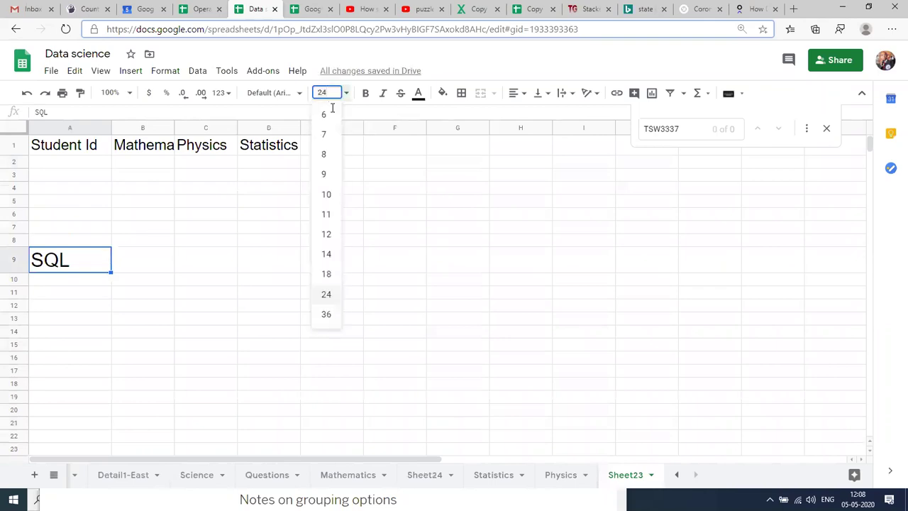
left_click(328, 316)
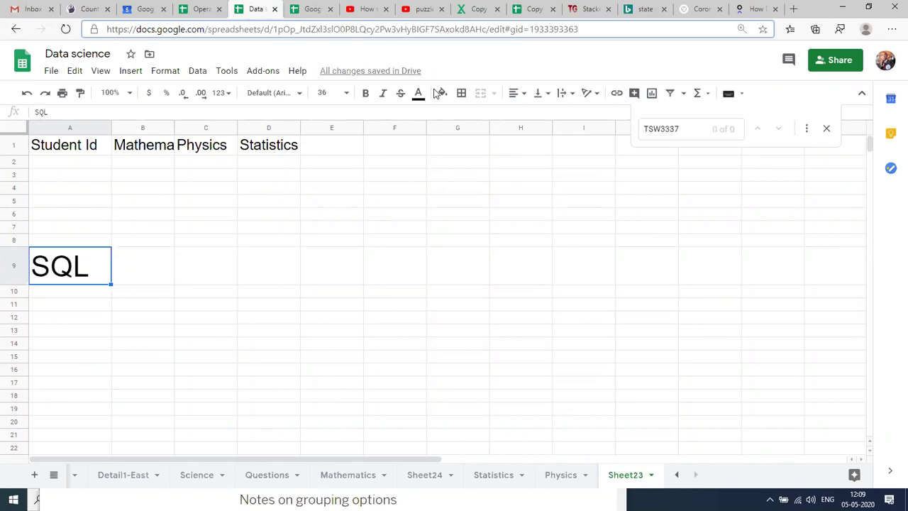
key("ctrl+b")
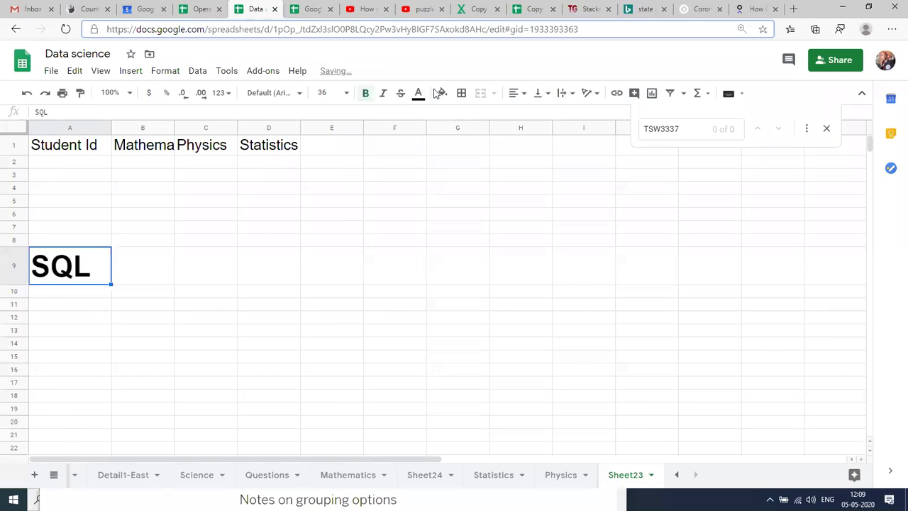
left_click(142, 276)
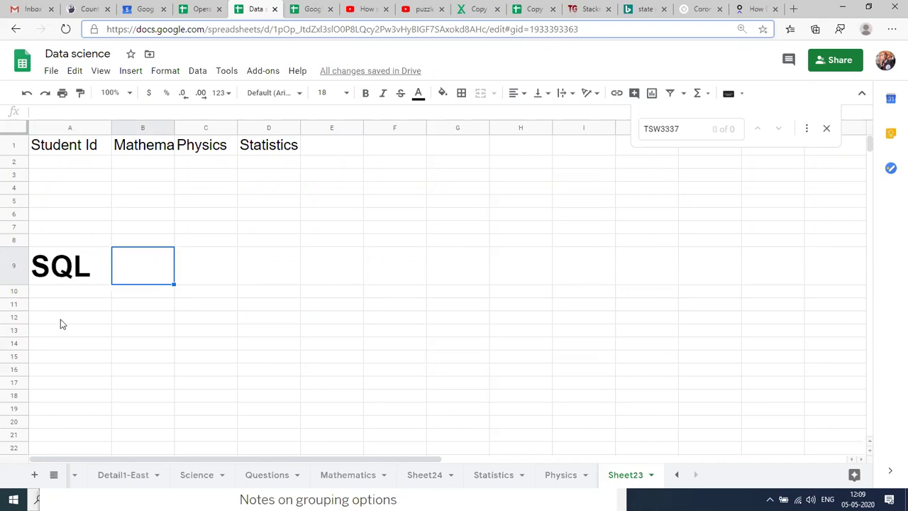
left_click(75, 279)
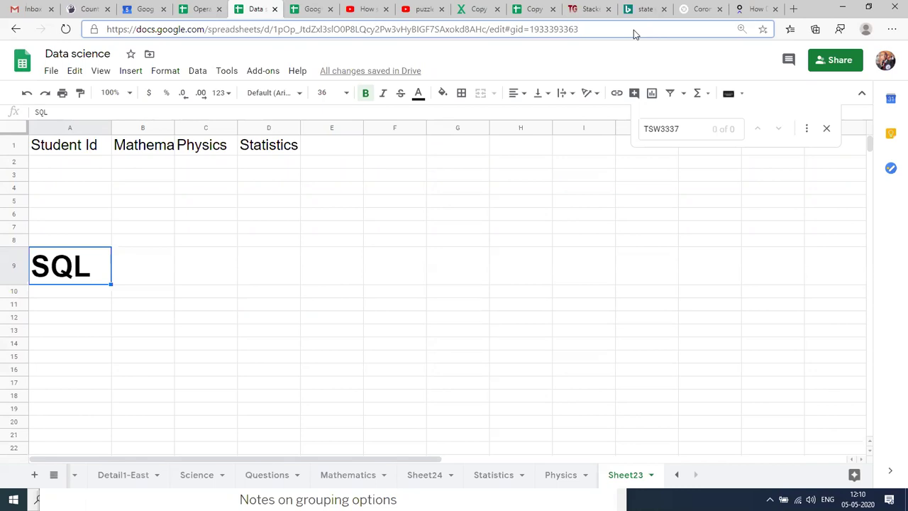
left_click(622, 344)
left_click(578, 344)
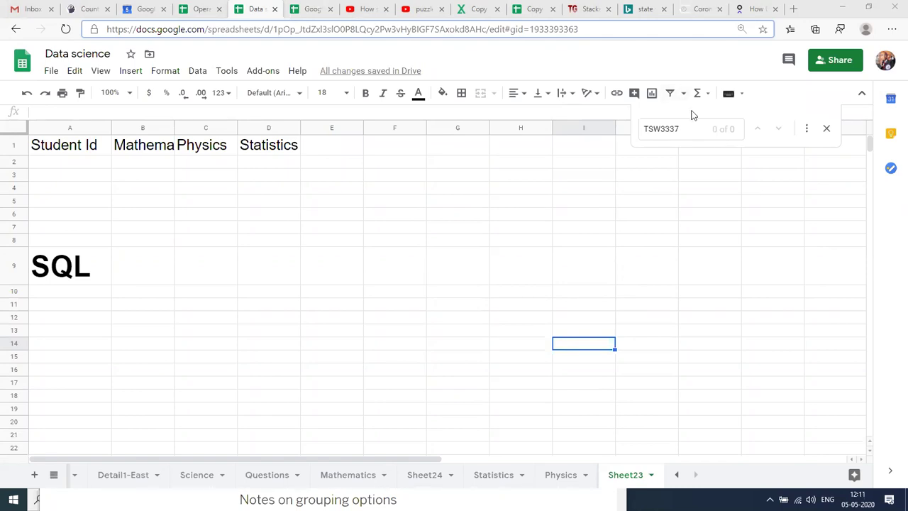
- Leave the Zoom meeting and confirm leaving without giving feedback
key("alt+q")
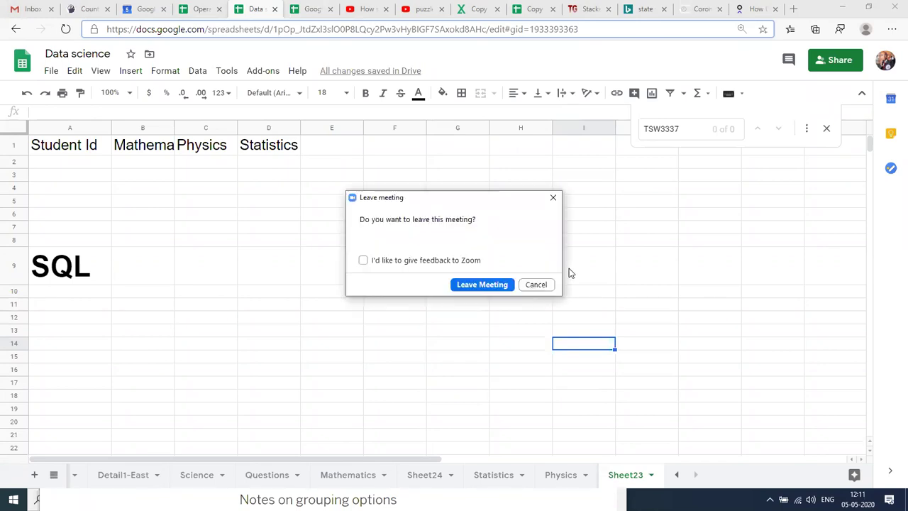
left_click(497, 286)
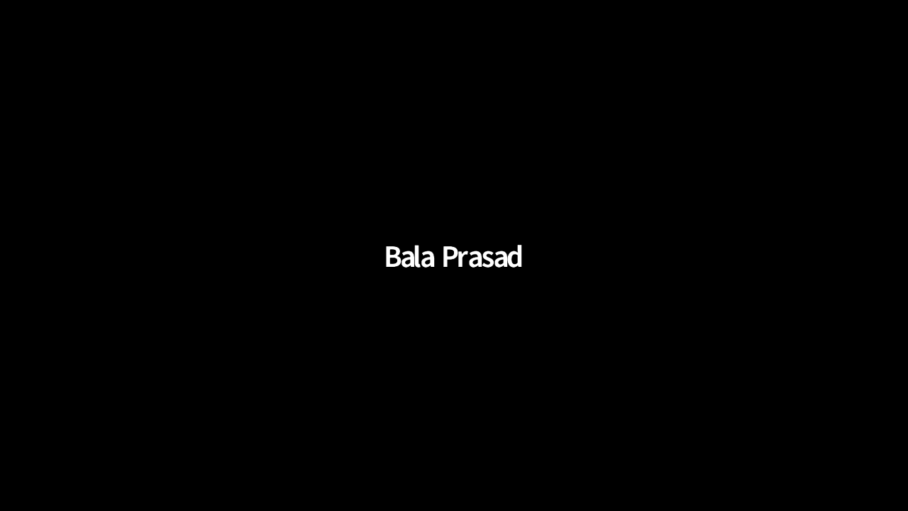